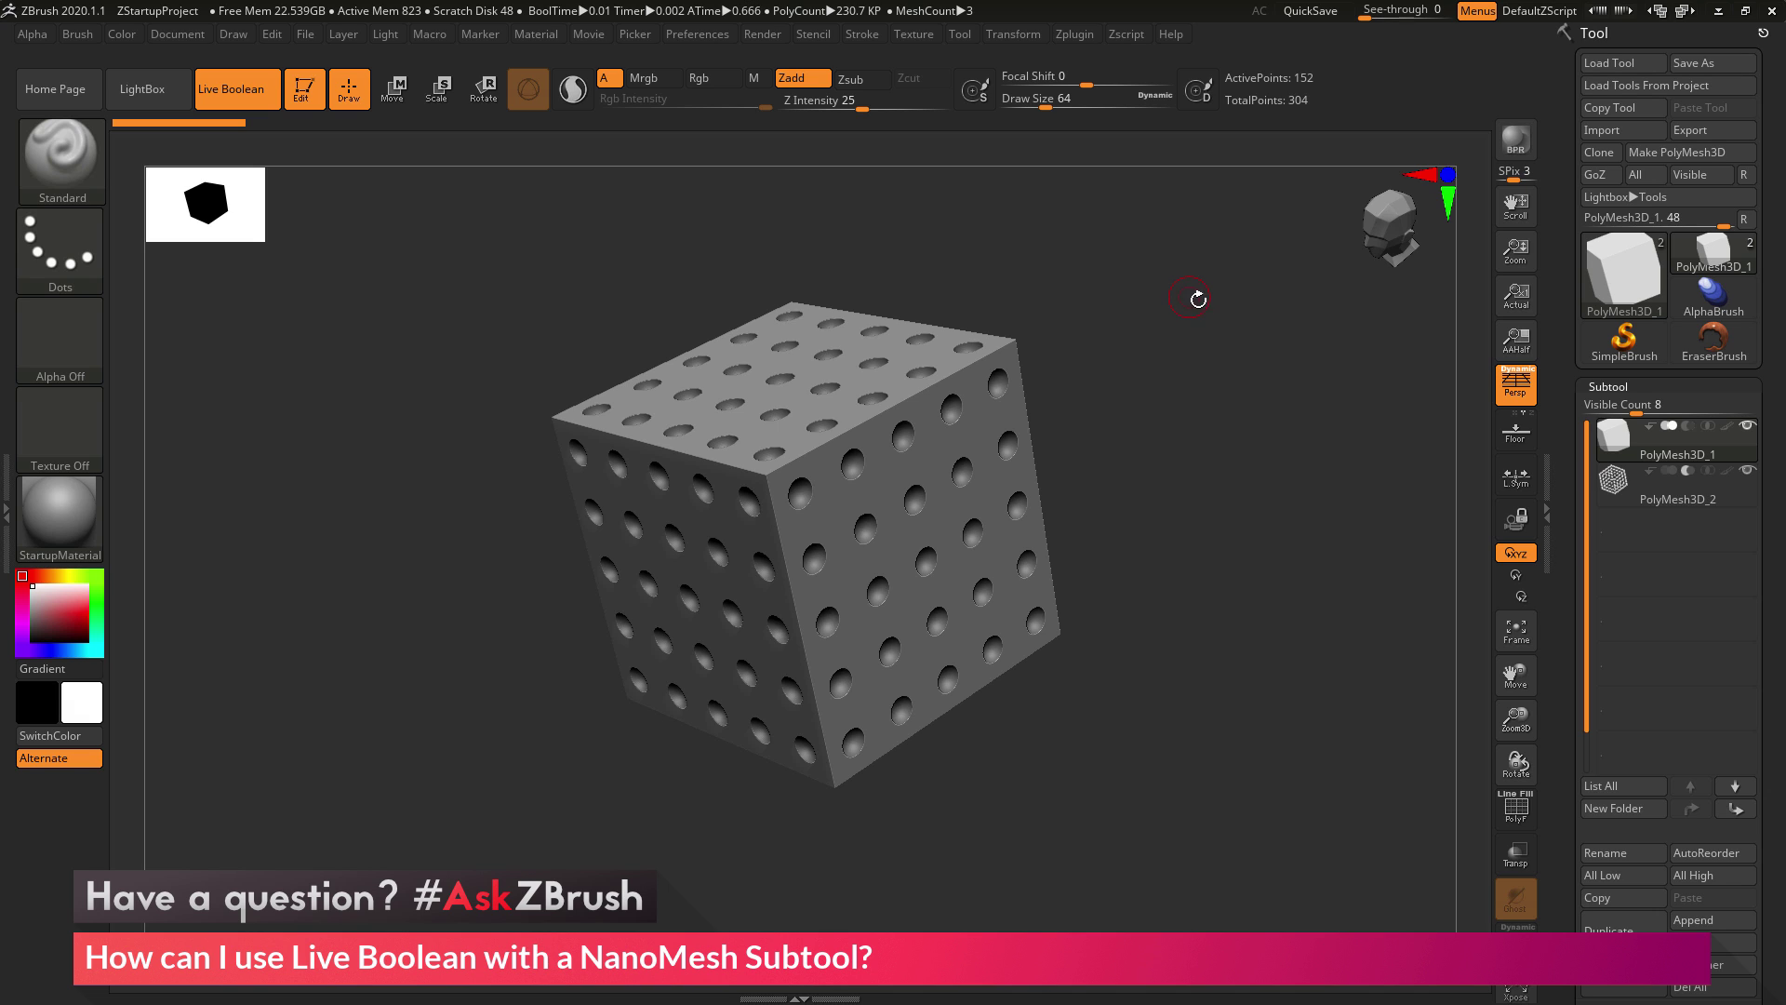
Step: Inspect the Live Boolean cube and expand the Boolean section of the subtool options
drag(1361, 468, 1237, 444)
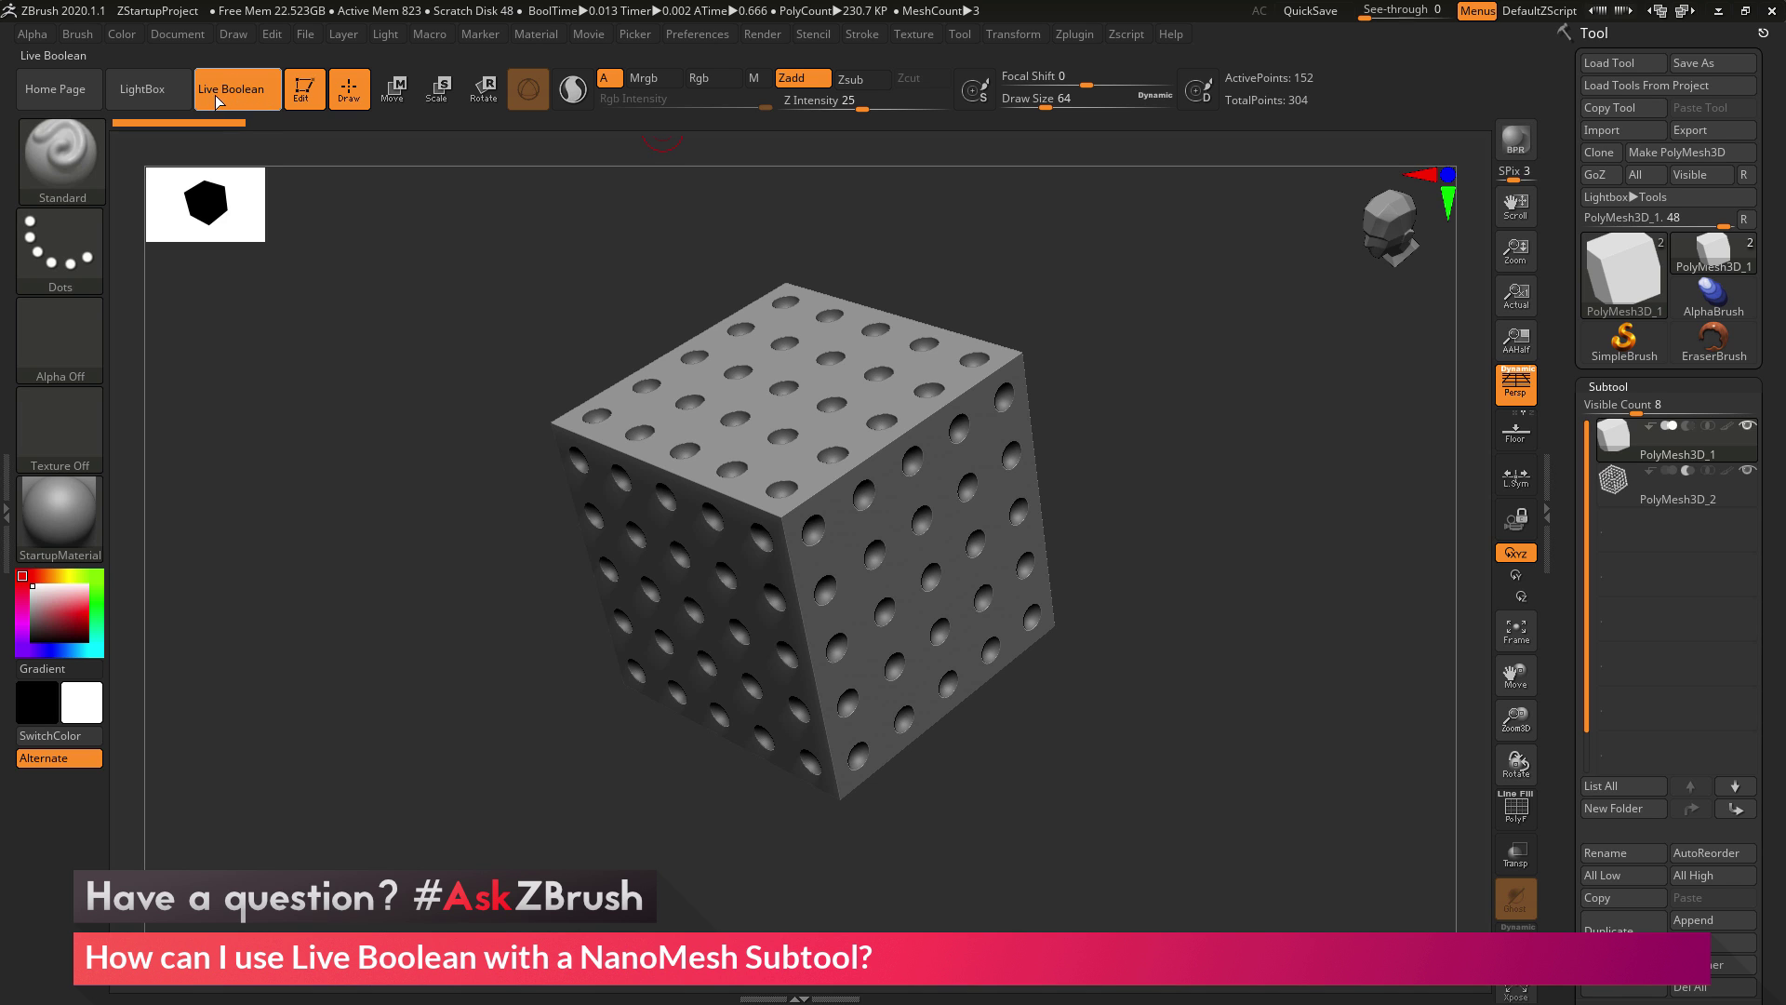
scroll(1637, 558, down, 6)
click(1606, 475)
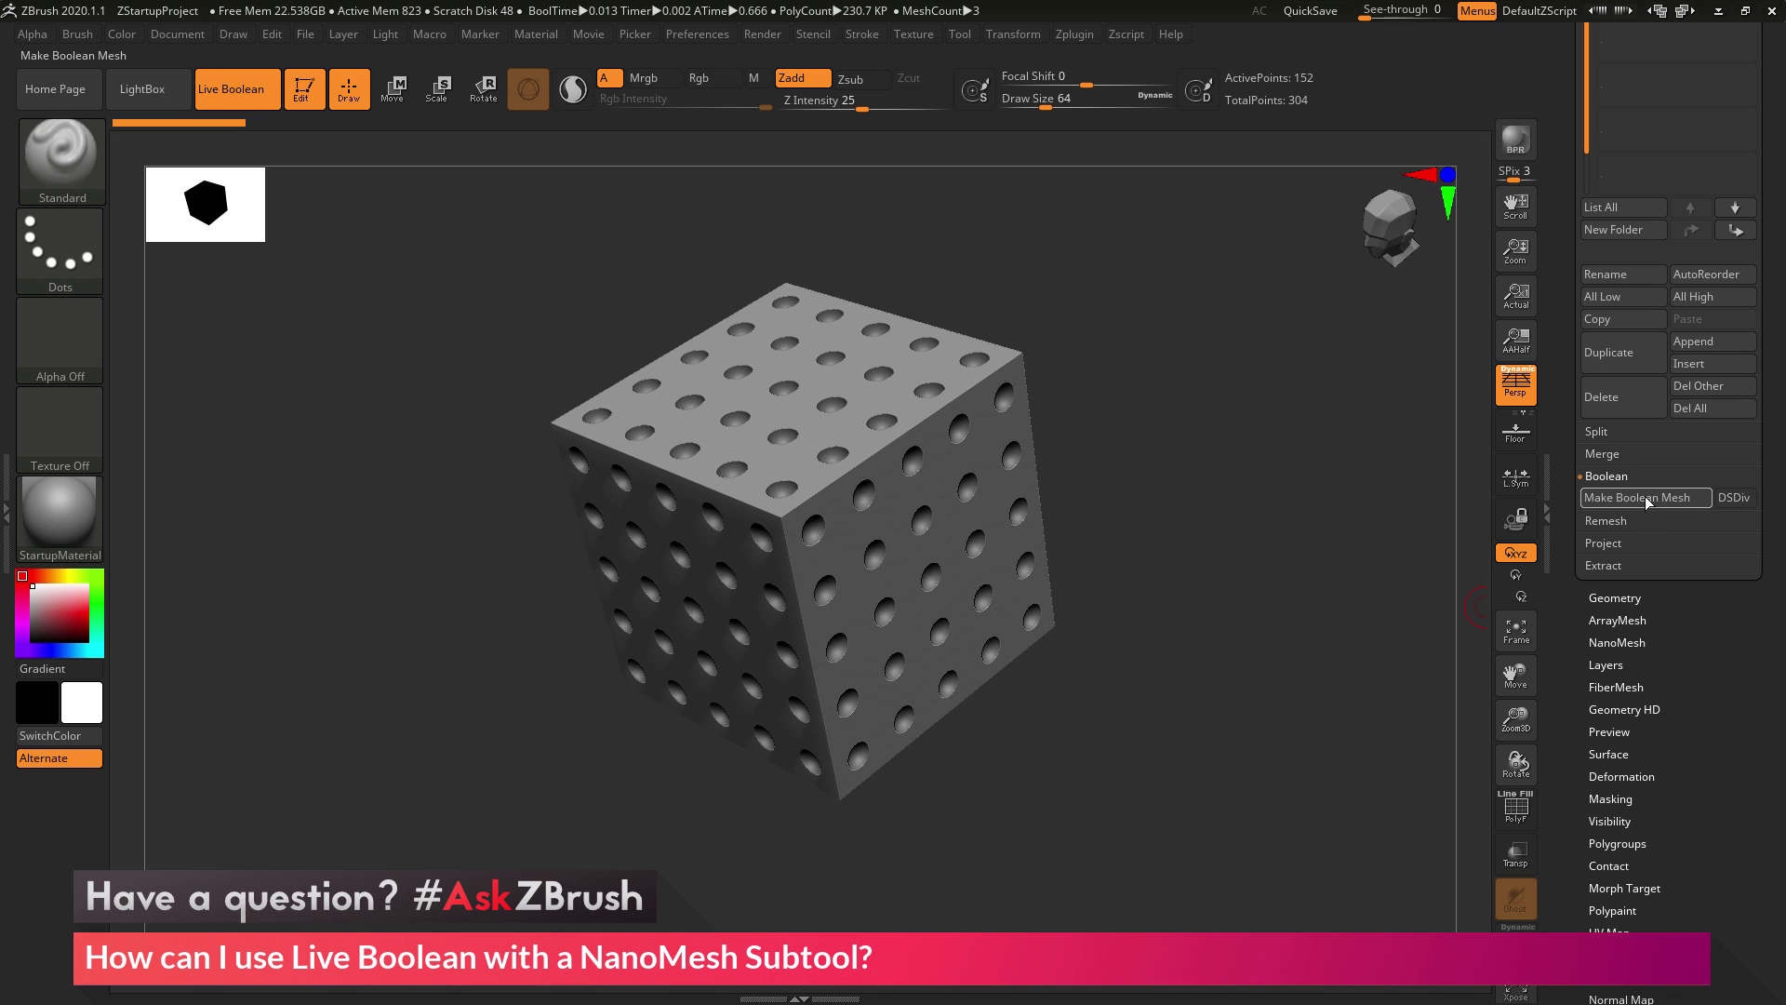
scroll(1674, 493, up, 10)
mouse_move(1703, 488)
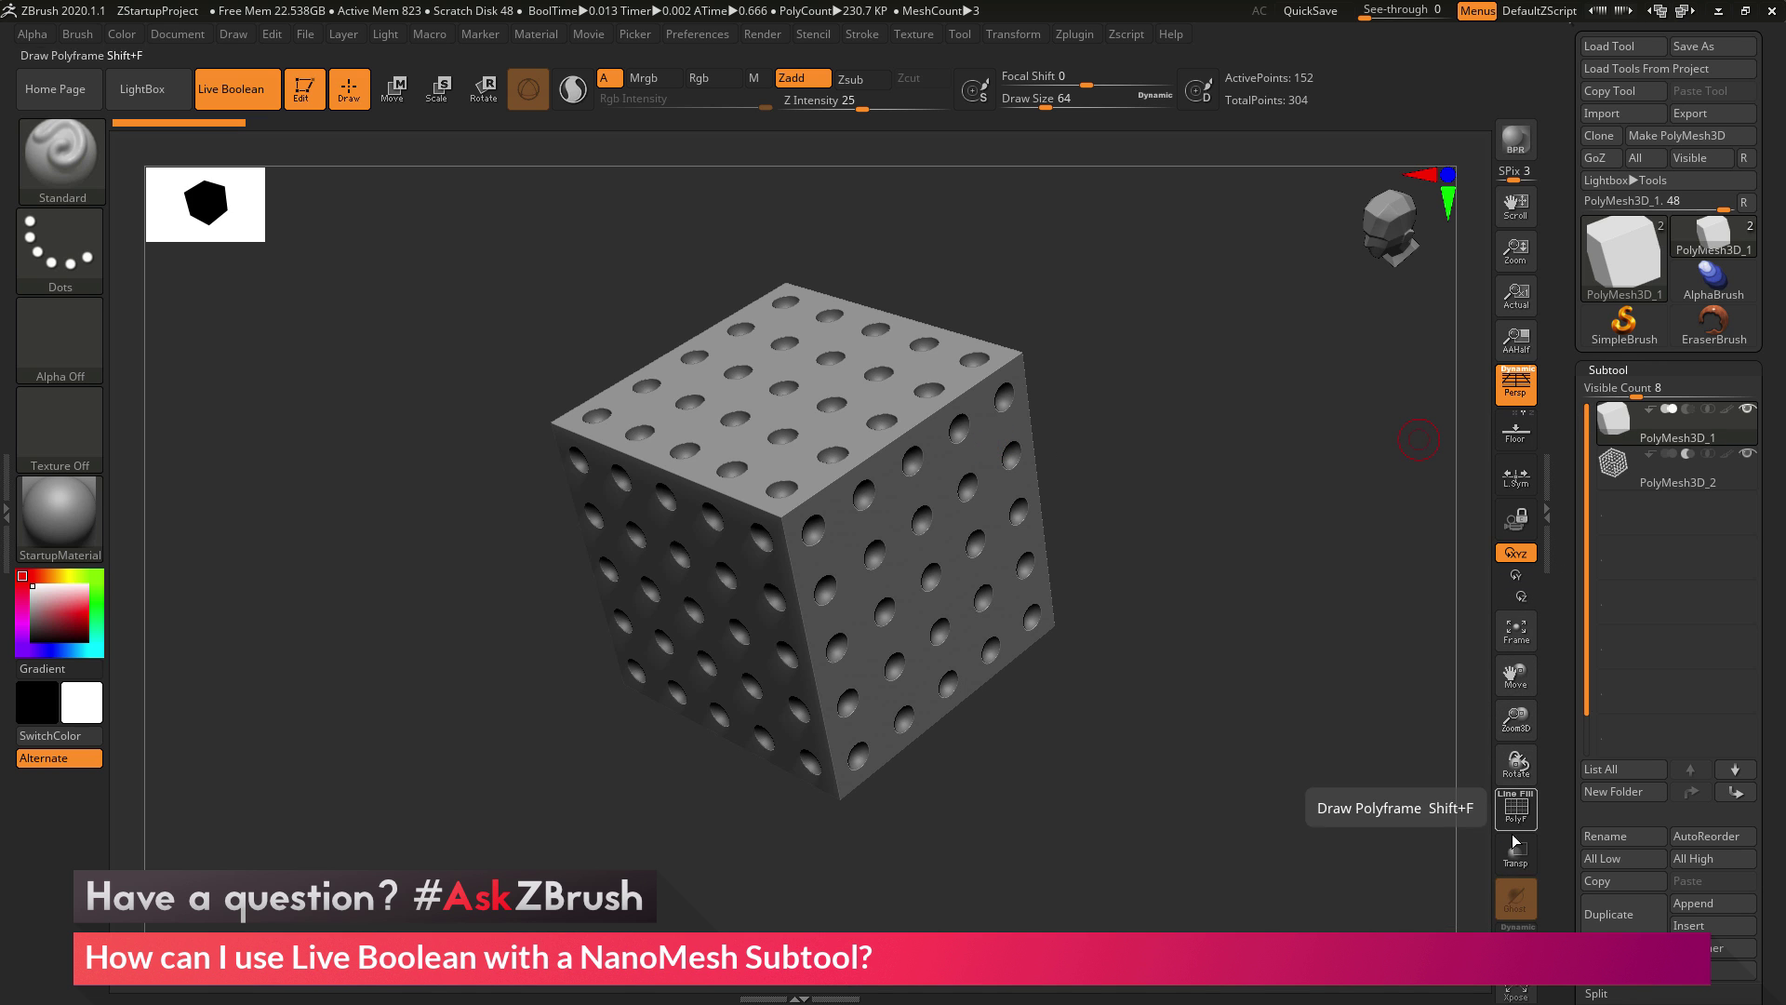
Step: Isolate the cube in Solo mode for inspection, and make the NanoMesh sphere subtool PolyMesh3D_2 active
click(1516, 938)
drag(1340, 670, 1407, 639)
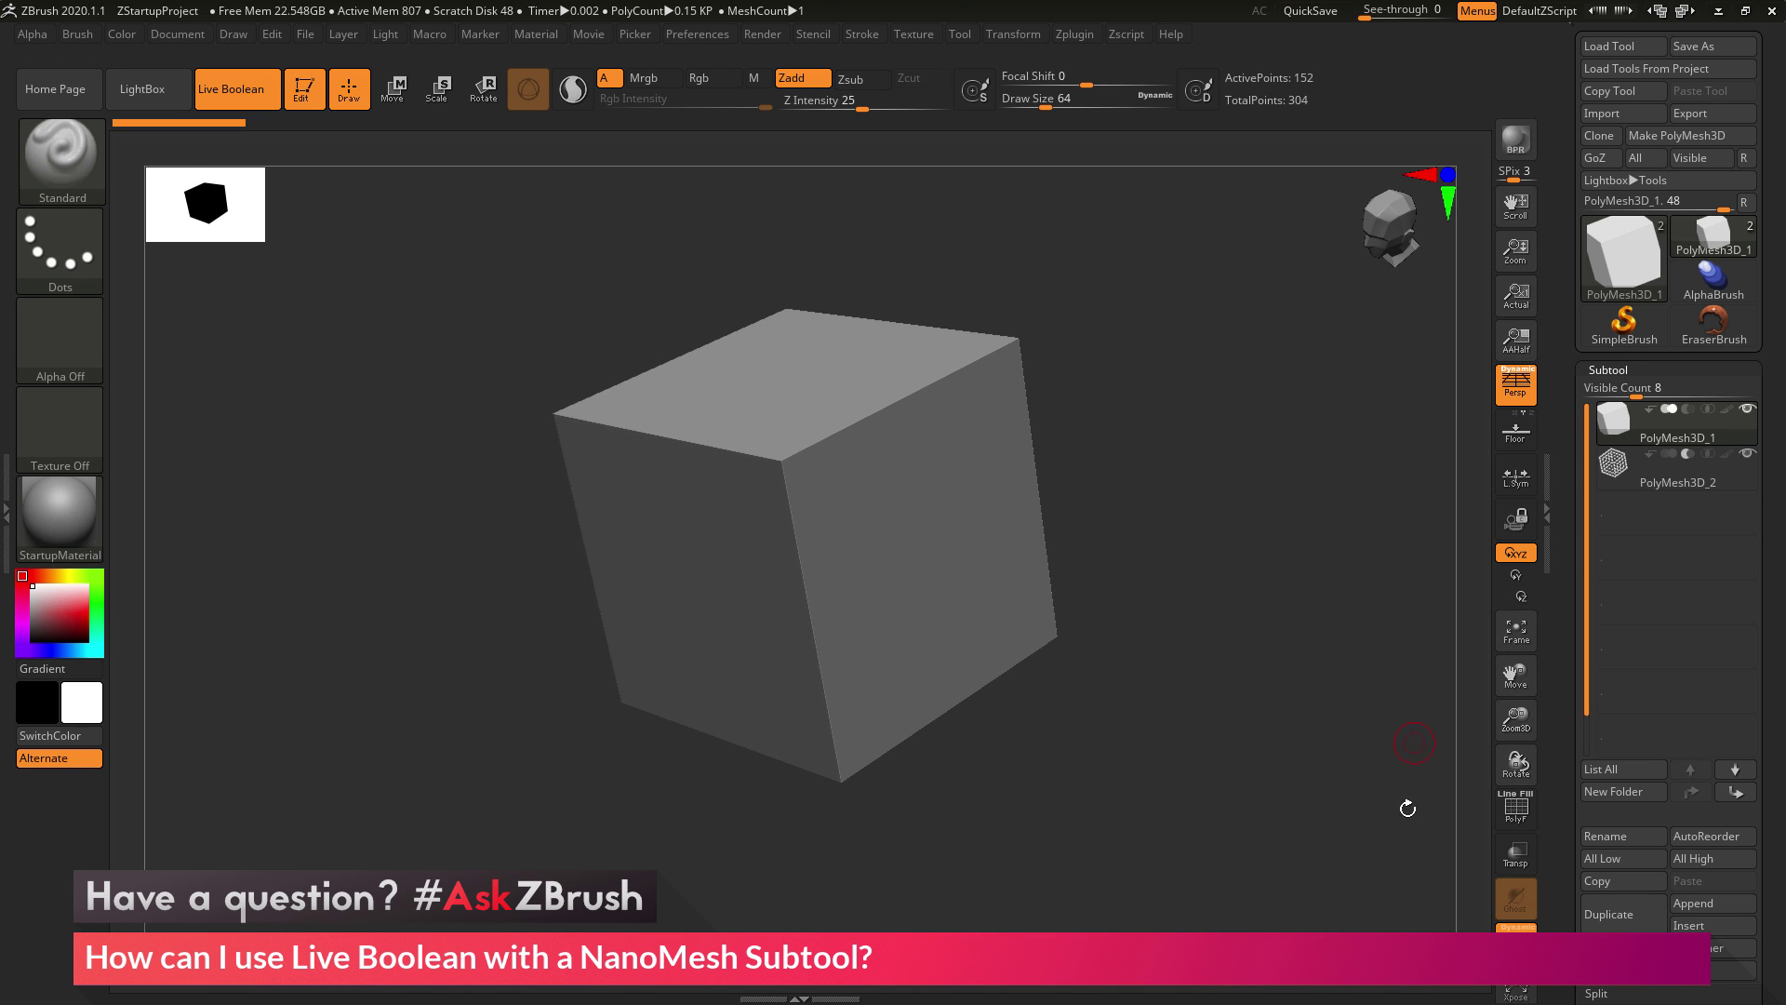
click(1636, 482)
mouse_move(1306, 483)
mouse_down()
mouse_move(1284, 570)
mouse_move(1264, 506)
mouse_move(1299, 507)
mouse_up()
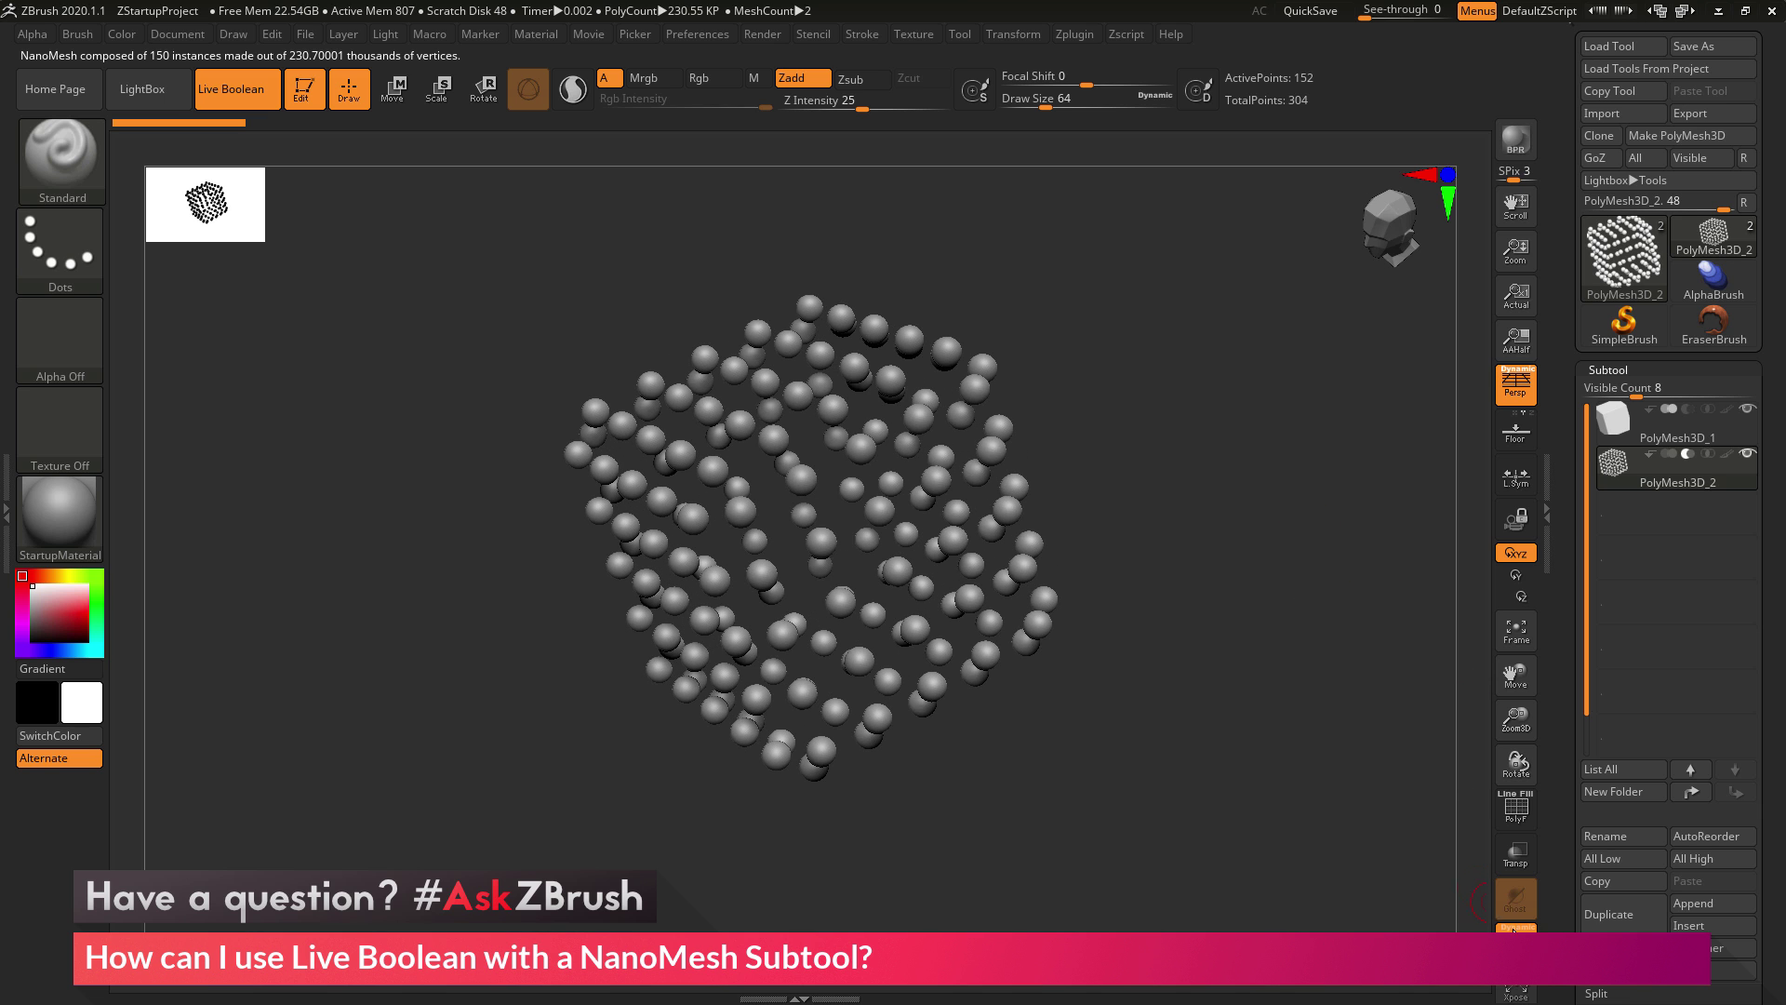
Step: Expand the NanoMesh settings of the sphere subtool and show its placement mesh
scroll(1581, 587, down, 3)
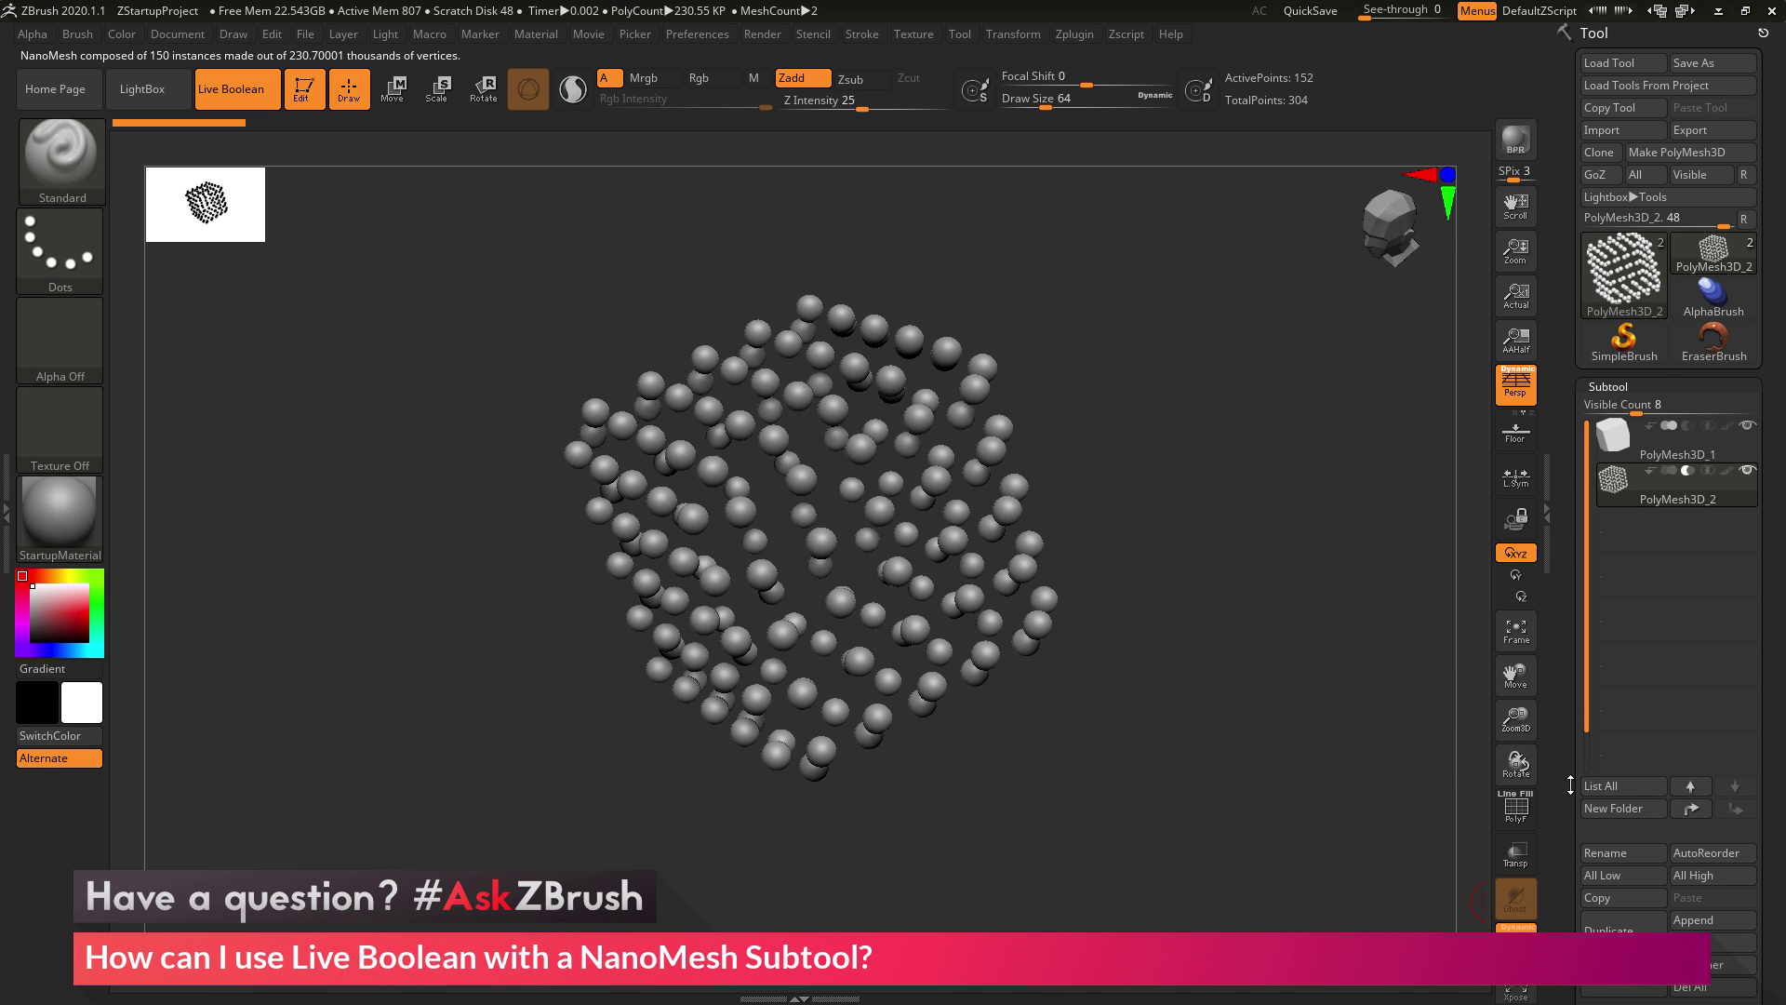
scroll(1580, 587, down, 10)
key(shift)
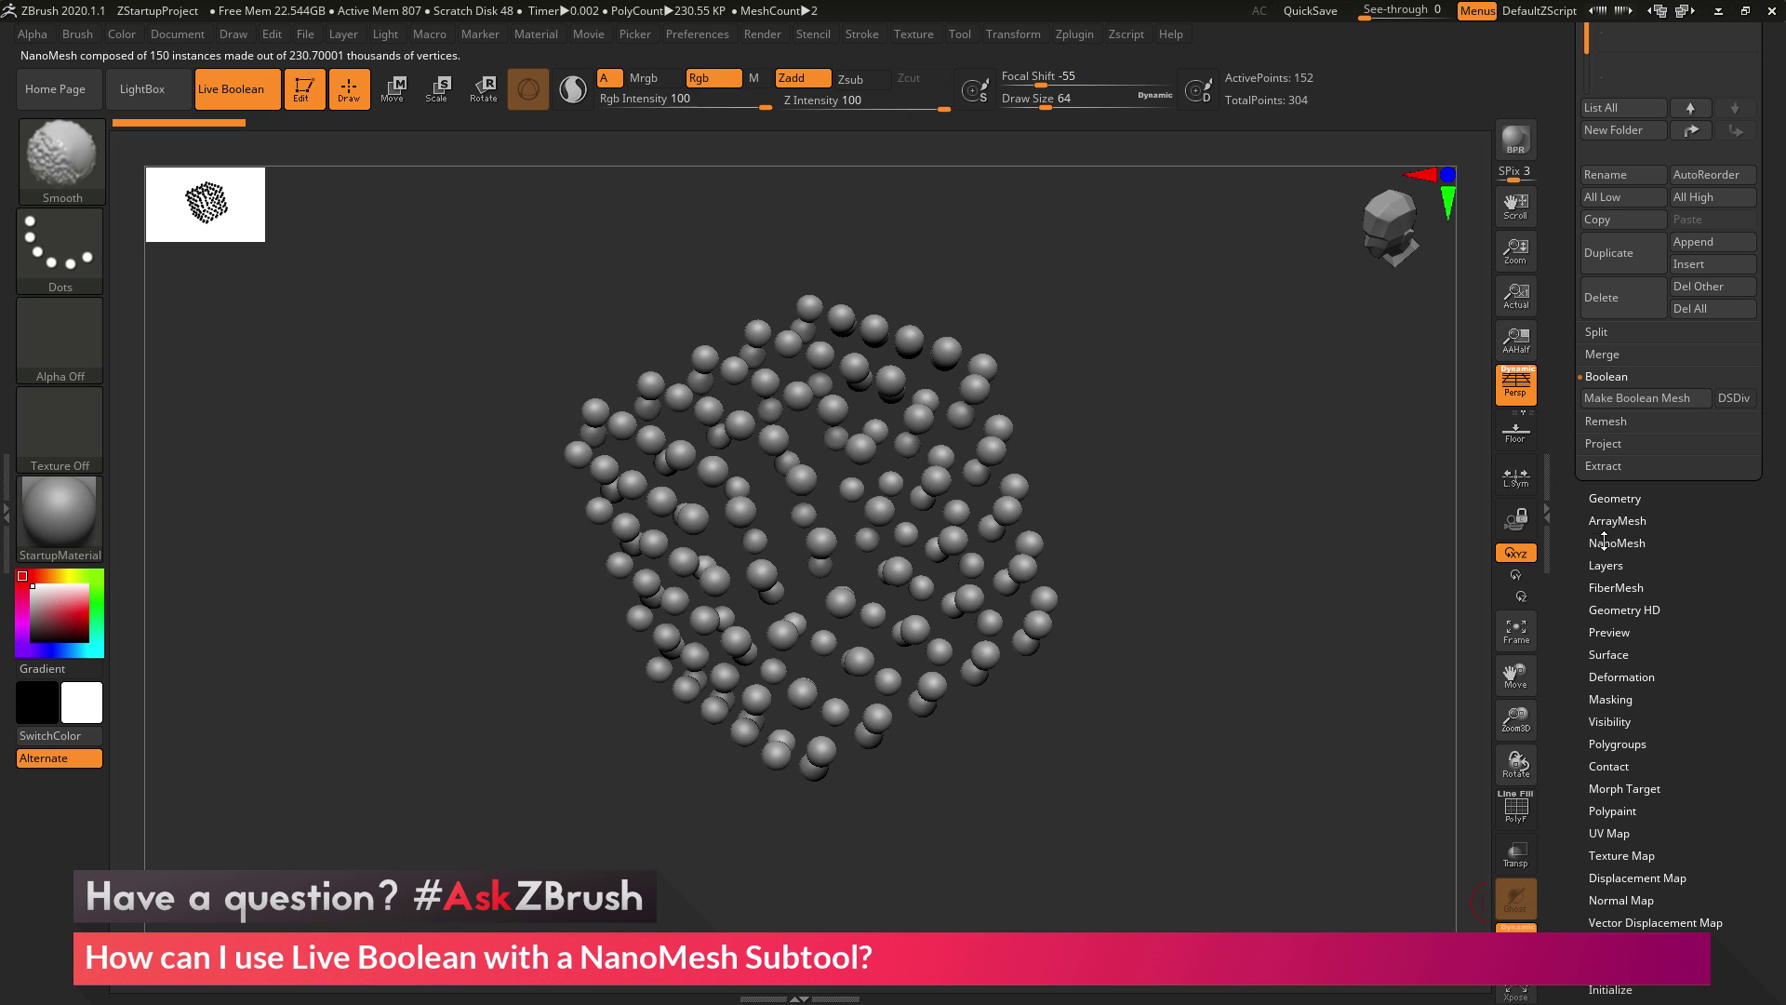
click(1603, 542)
scroll(1572, 454, down, 3)
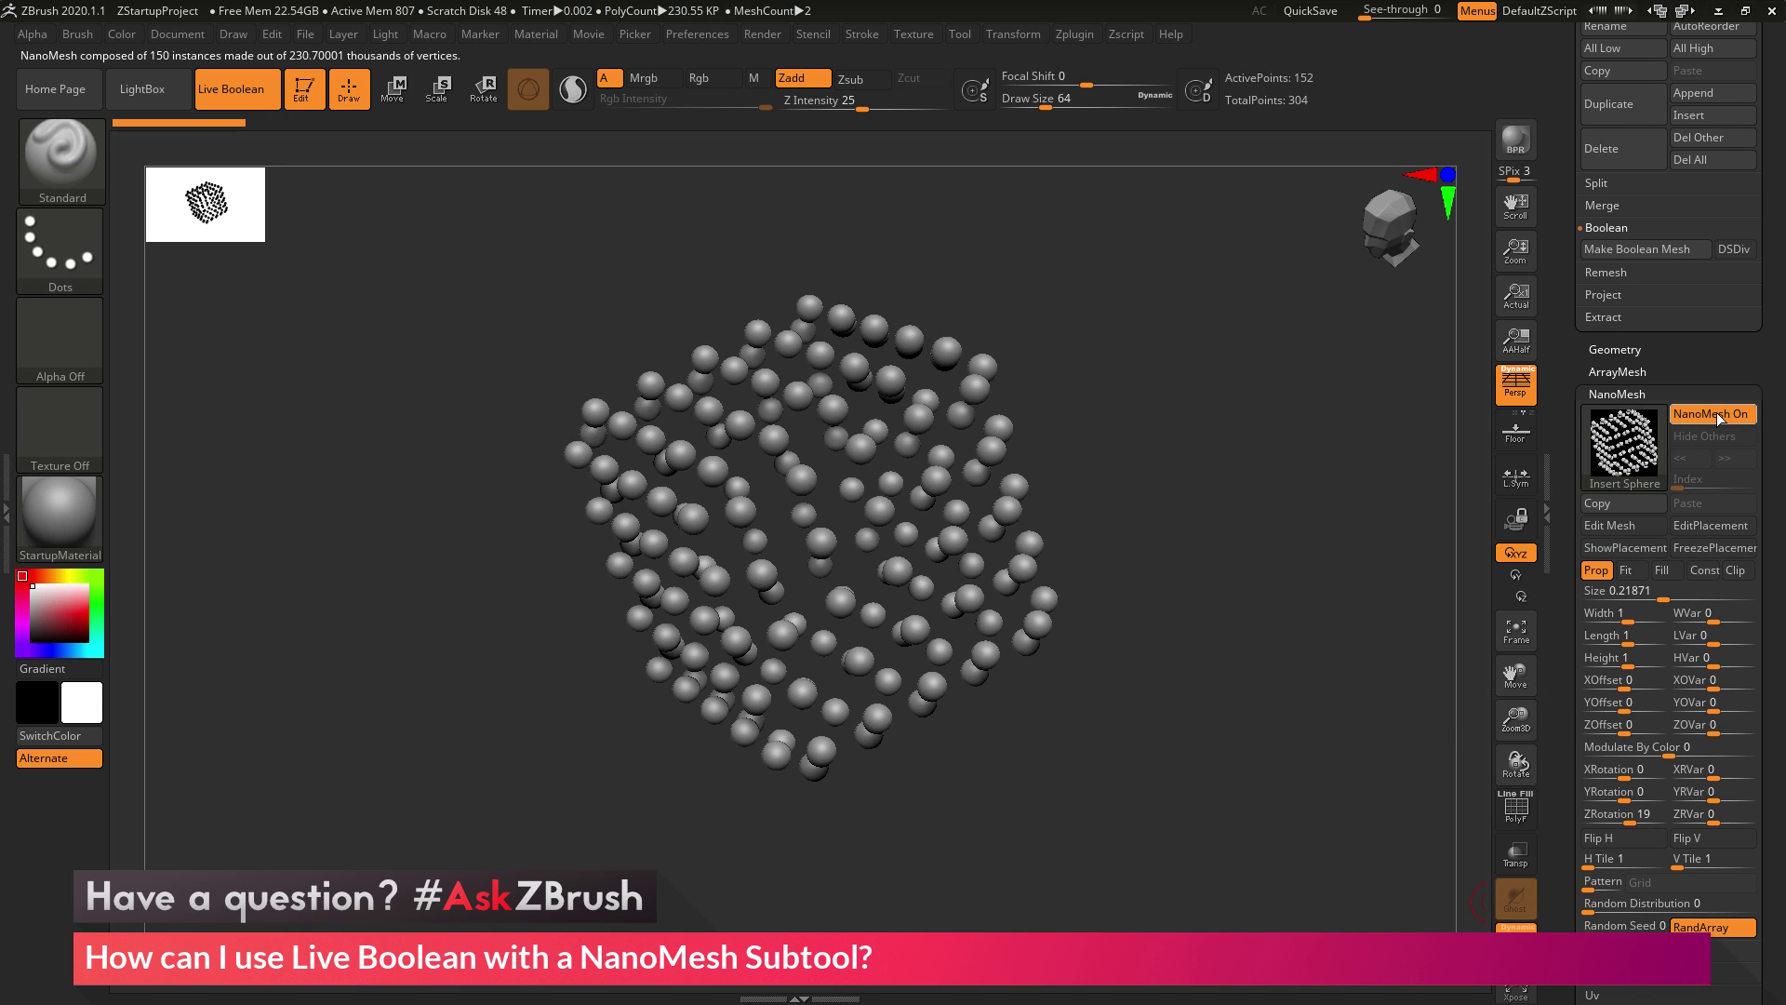
click(1628, 555)
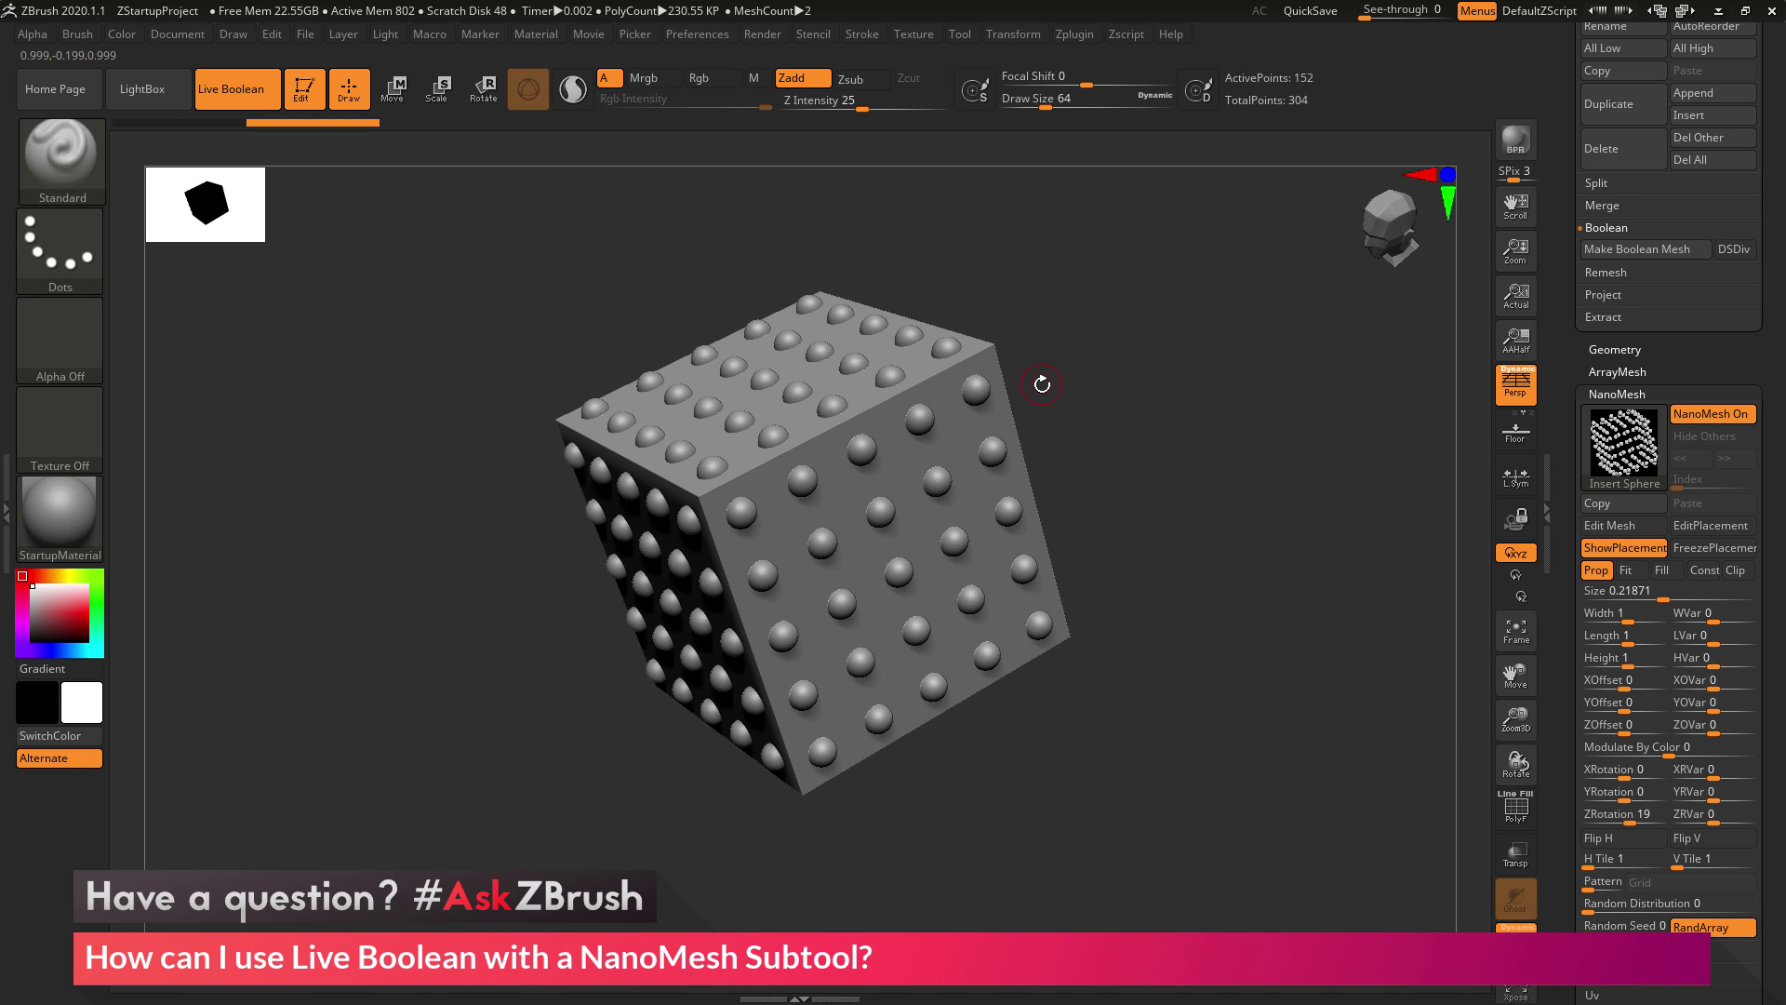
Step: Display the polyframe on the placement mesh and examine how the spheres sit on its polygons
scroll(1569, 206, up, 10)
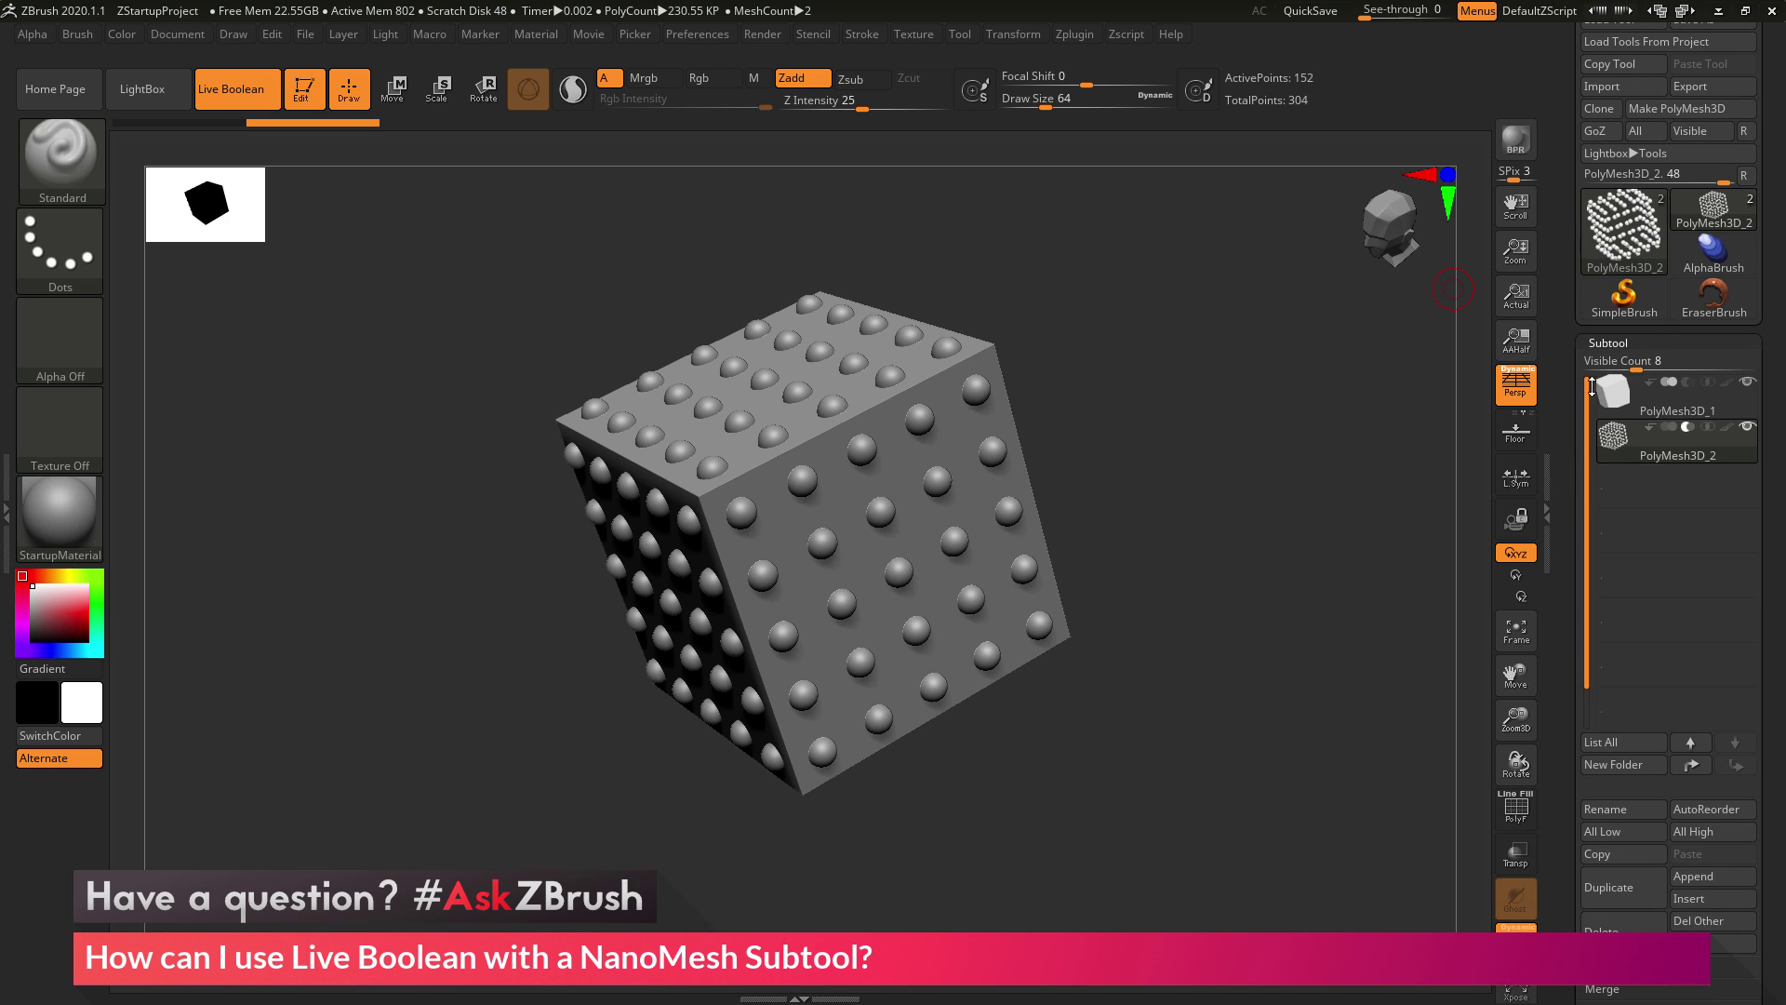
scroll(1563, 450, down, 10)
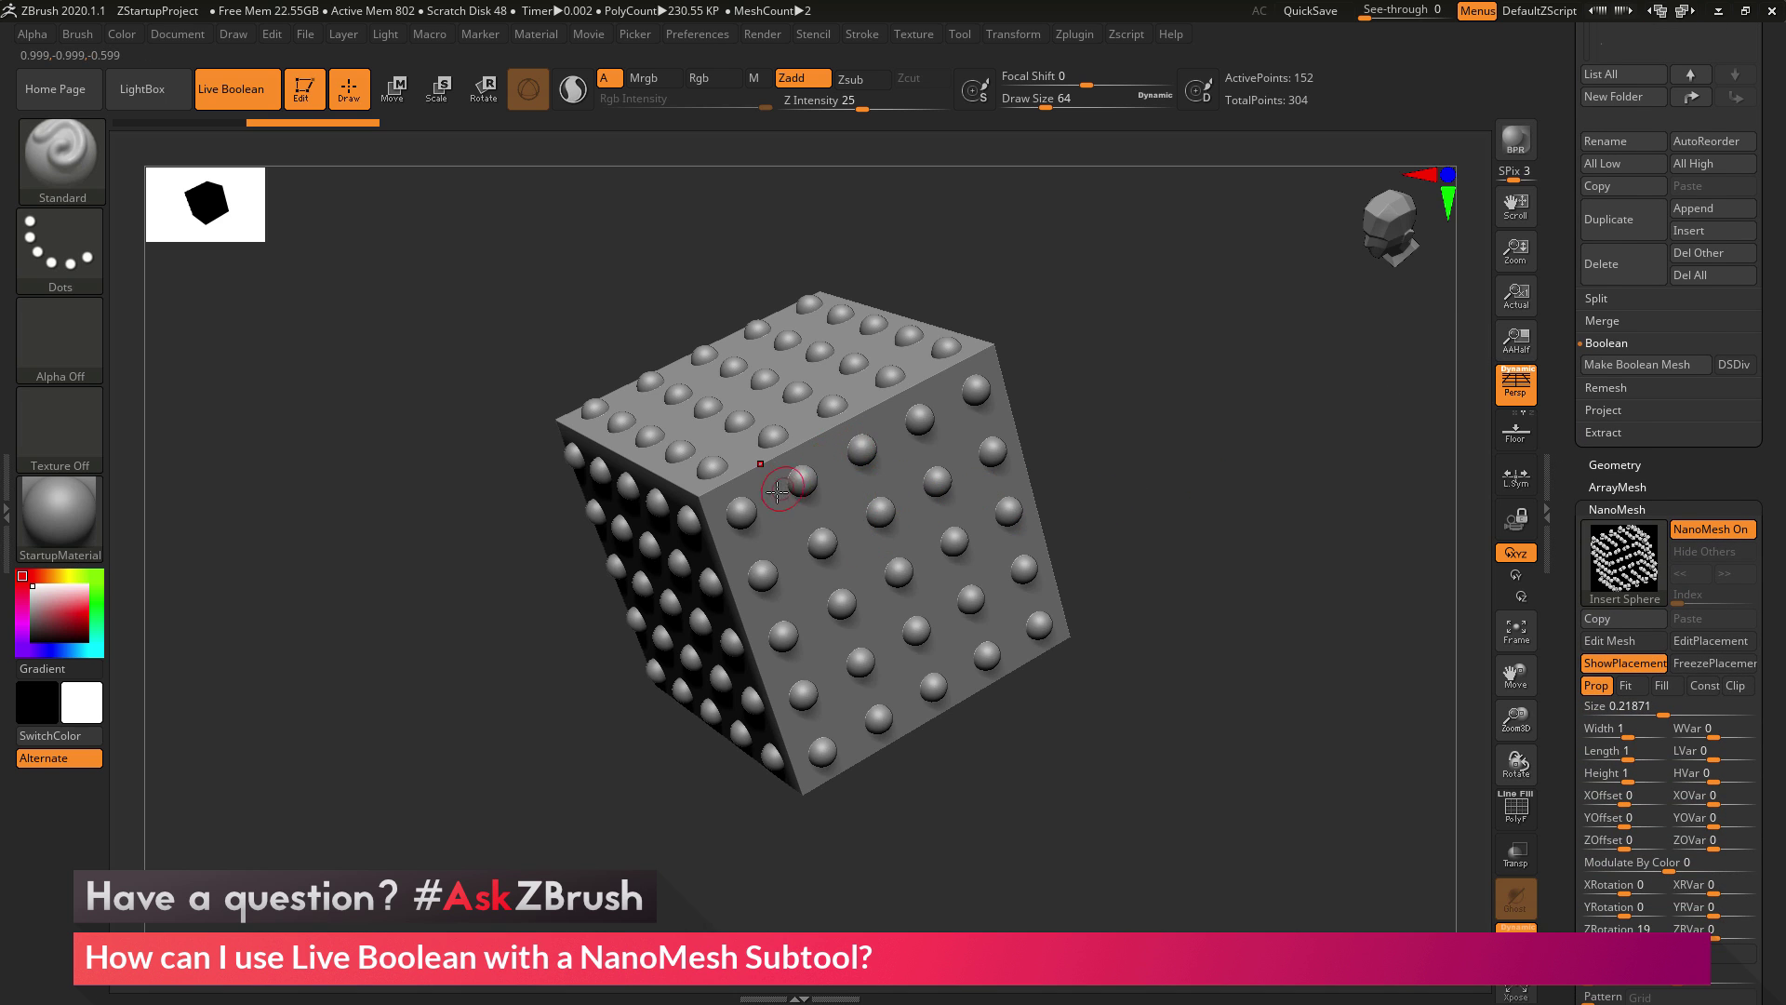
key(shift+f)
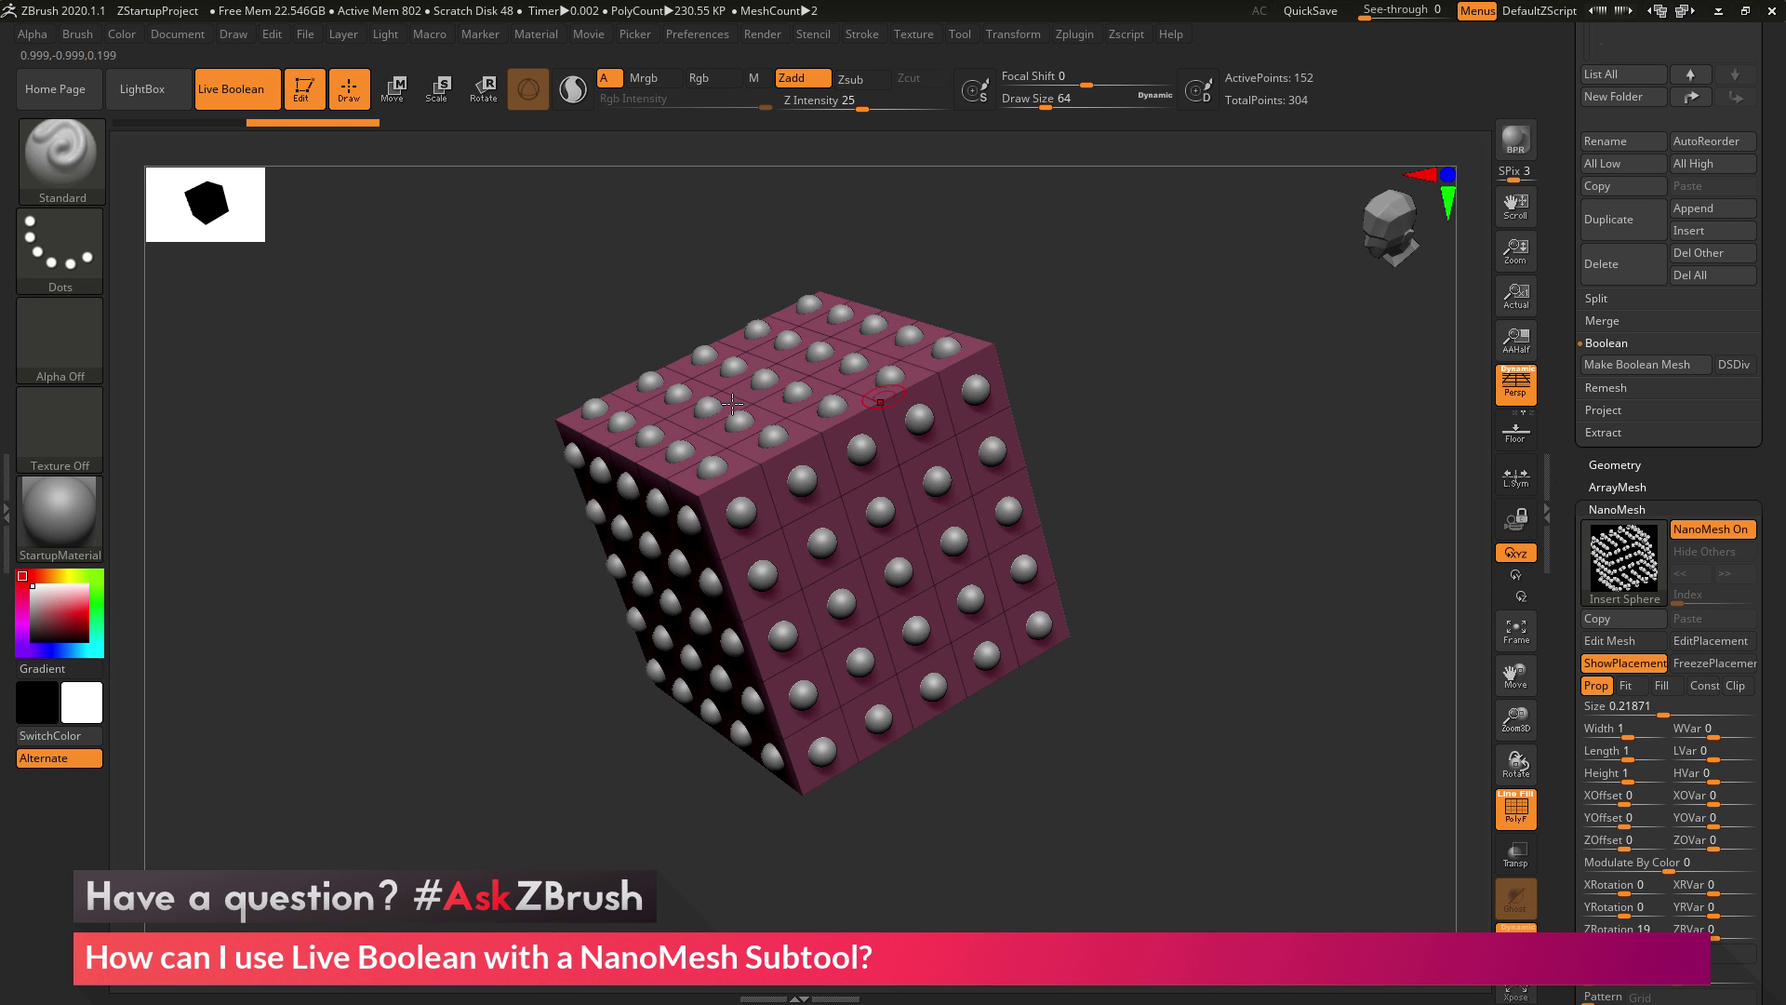
drag(1152, 470, 1160, 470)
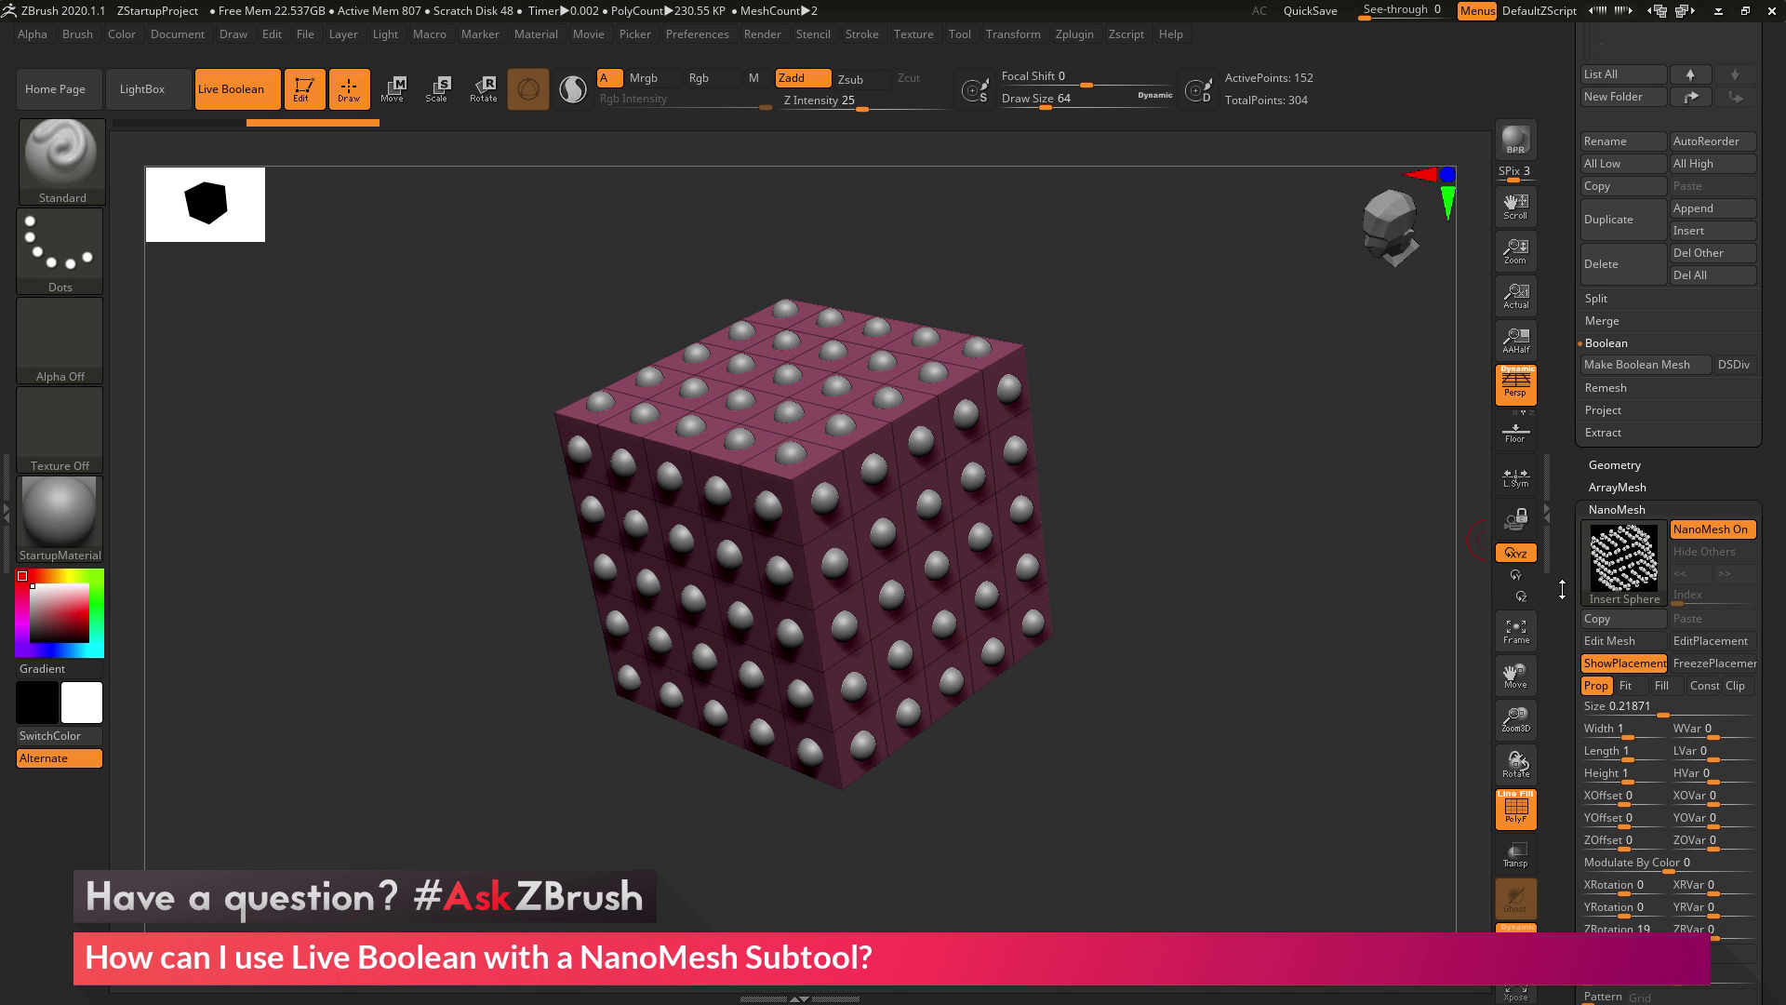
Step: Hide the placement mesh and the polyframe, and leave Solo mode to display both subtools with Live Boolean
scroll(1696, 404, down, 5)
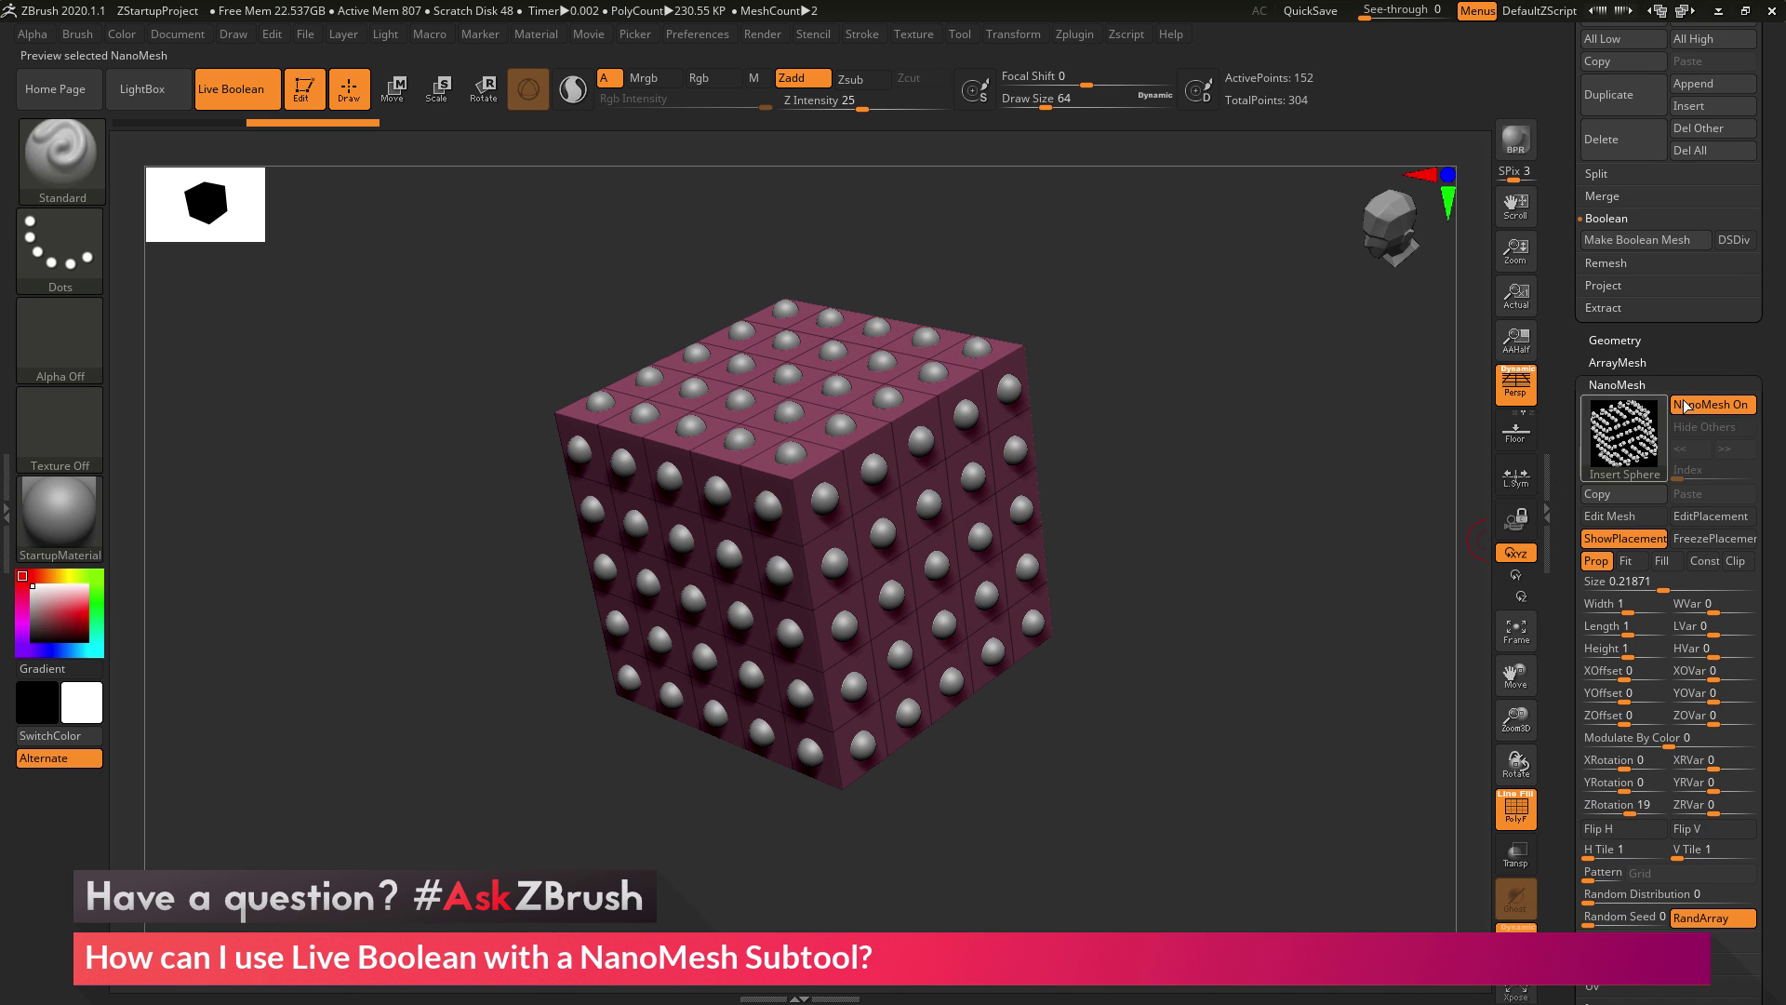
click(1623, 539)
mouse_move(1483, 649)
mouse_down()
mouse_move(1272, 633)
mouse_move(1200, 584)
mouse_move(1188, 626)
mouse_move(1209, 622)
mouse_up()
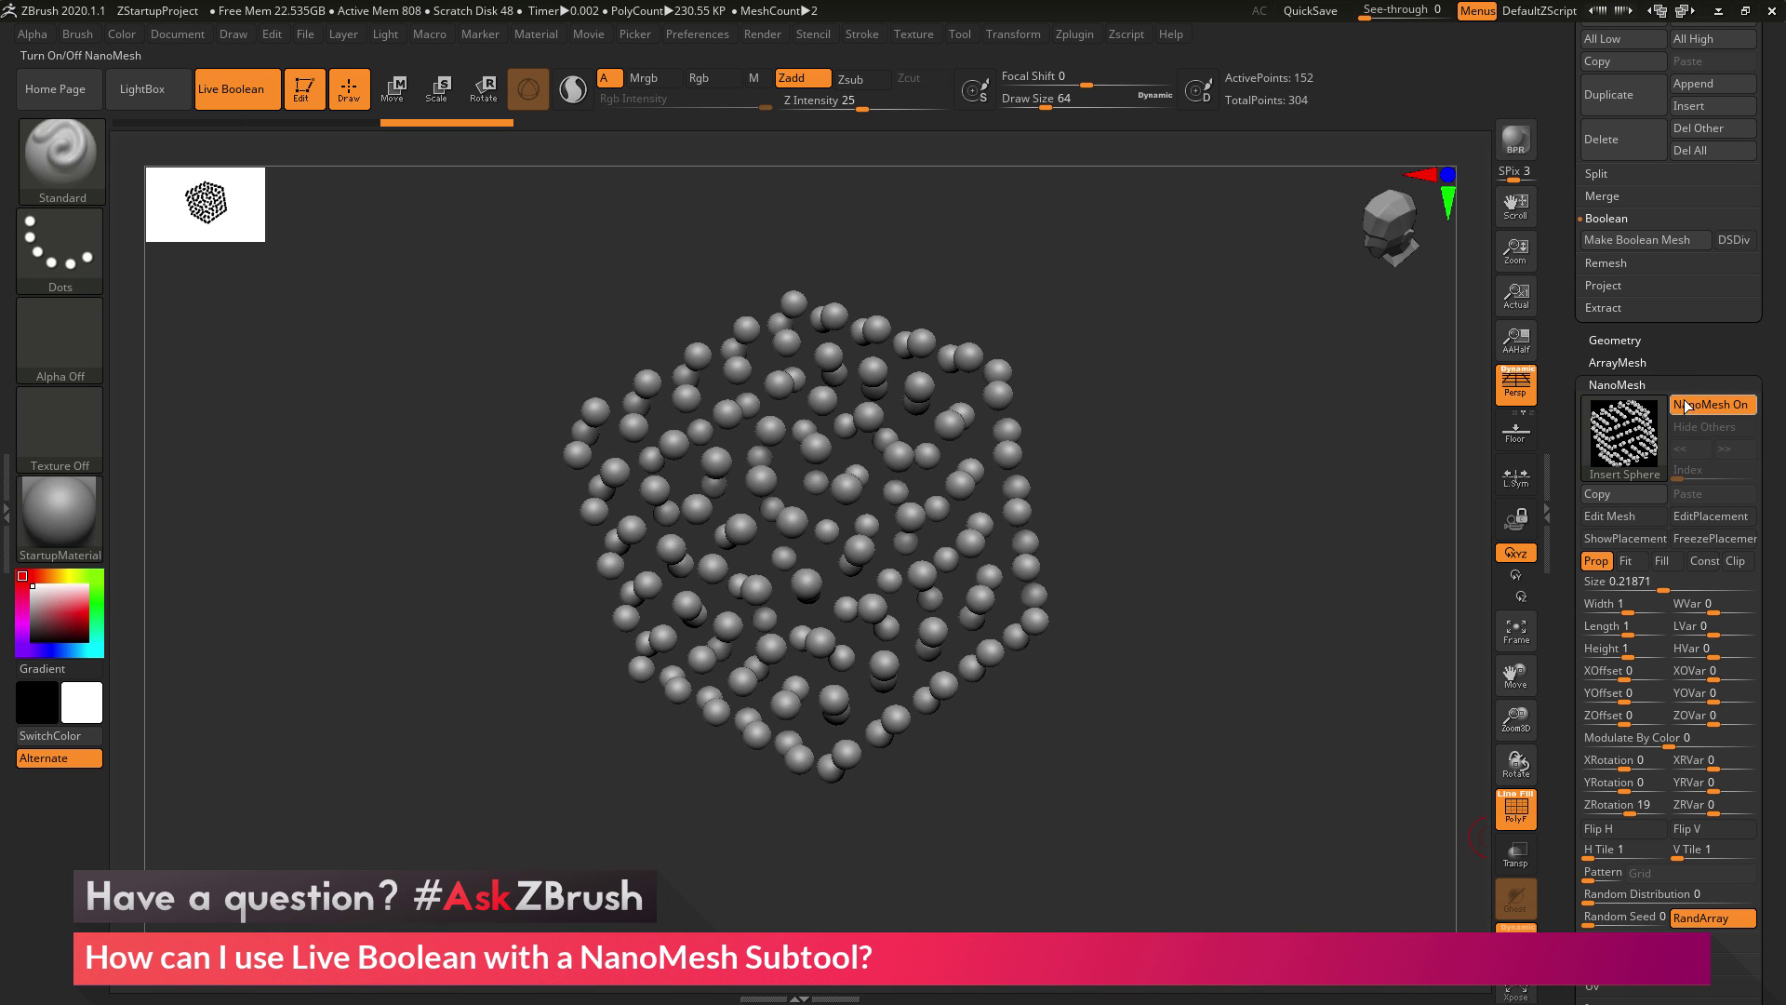
click(1513, 811)
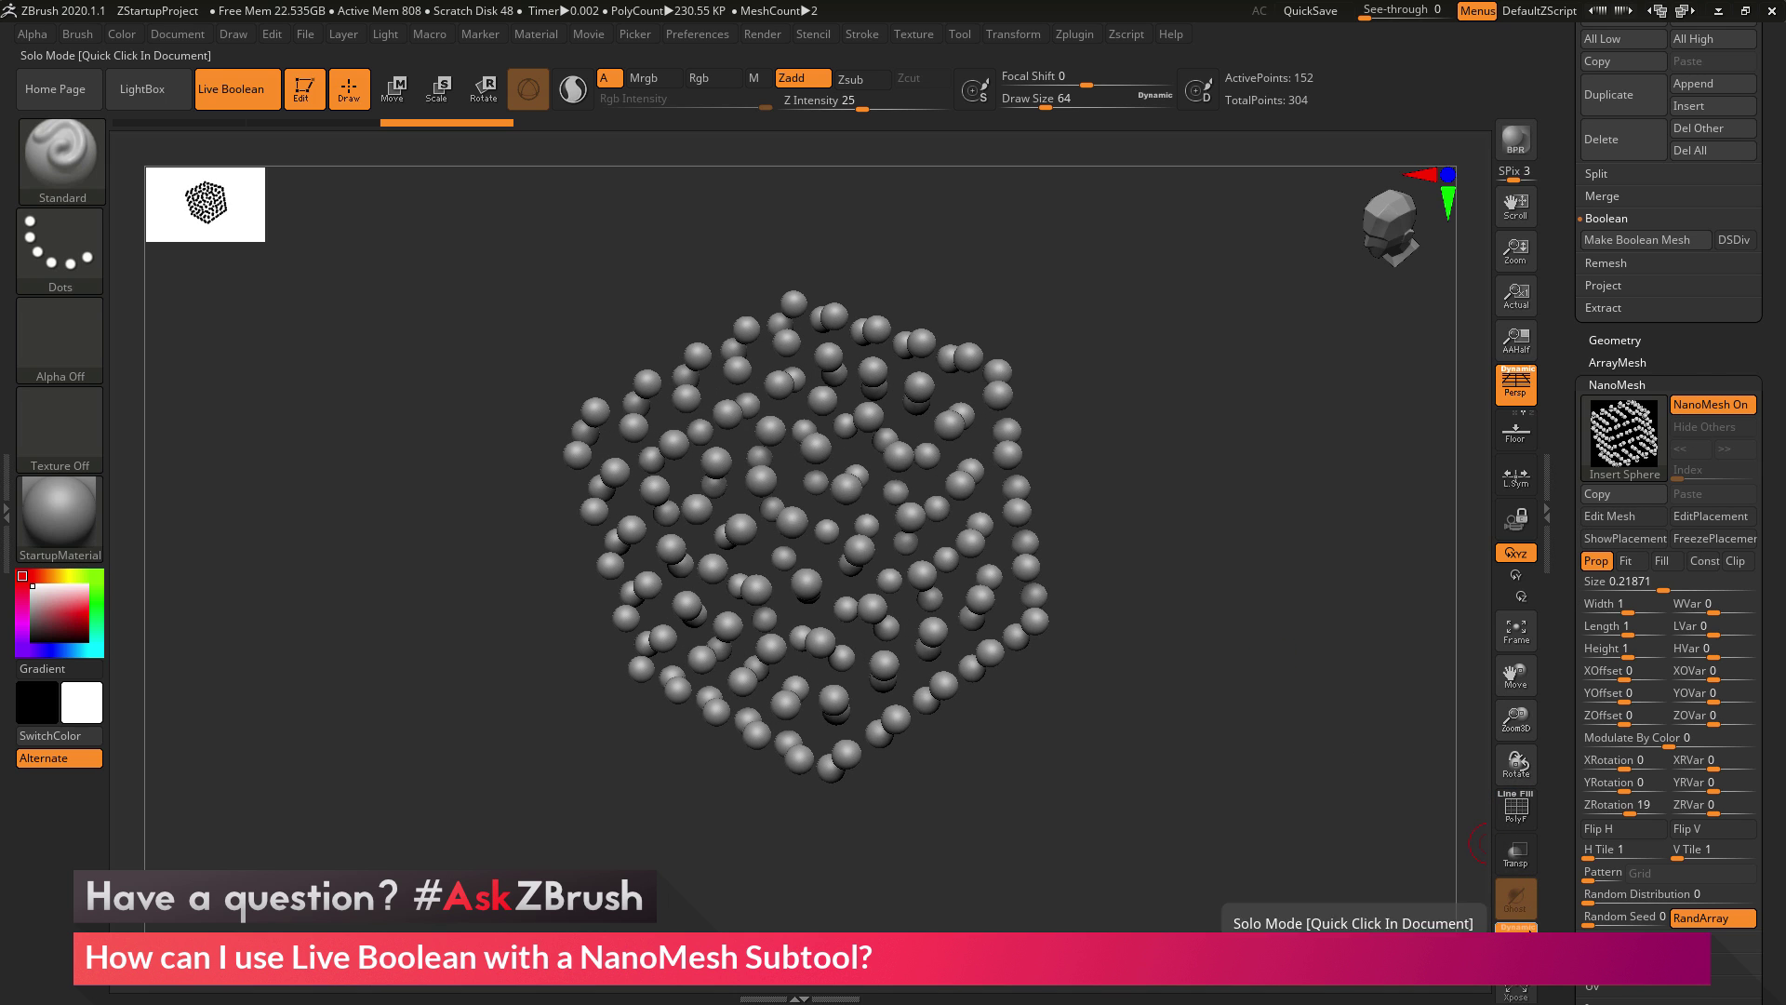
click(1516, 927)
scroll(1646, 418, up, 10)
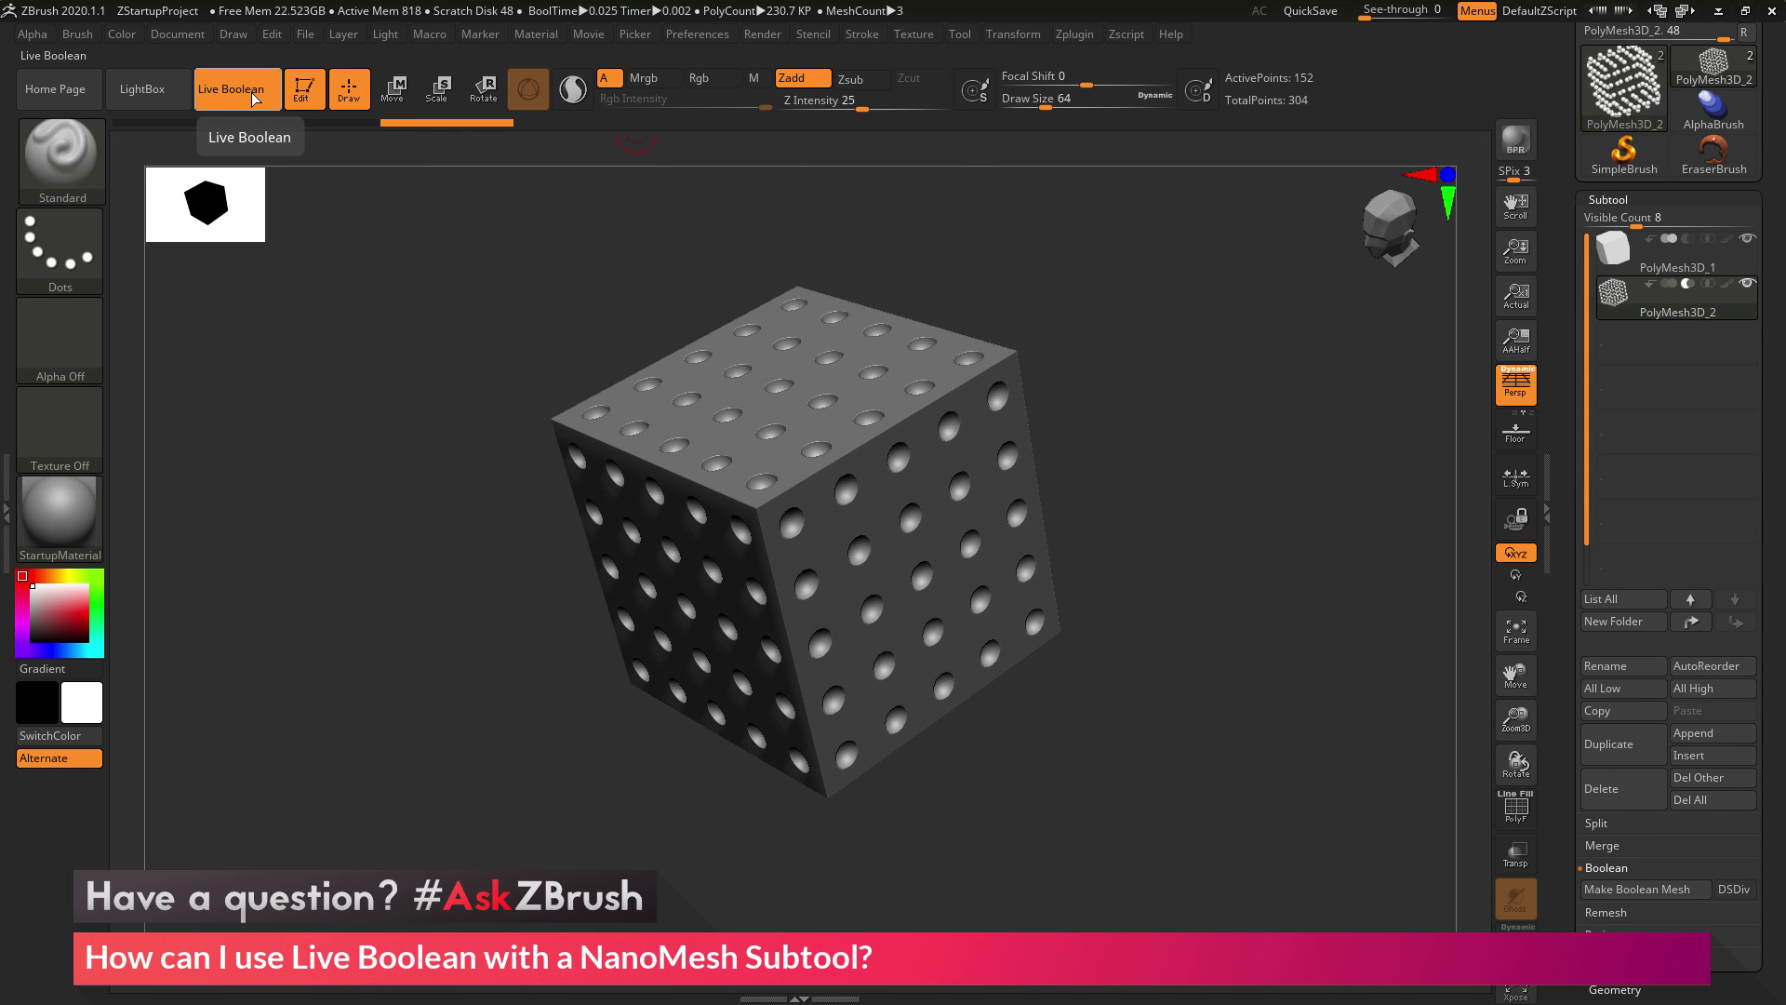
Step: Generate a Boolean mesh from the cube and the subtractive NanoMesh sphere subtool
mouse_move(1253, 535)
mouse_down()
mouse_move(1283, 431)
mouse_move(1248, 542)
mouse_up()
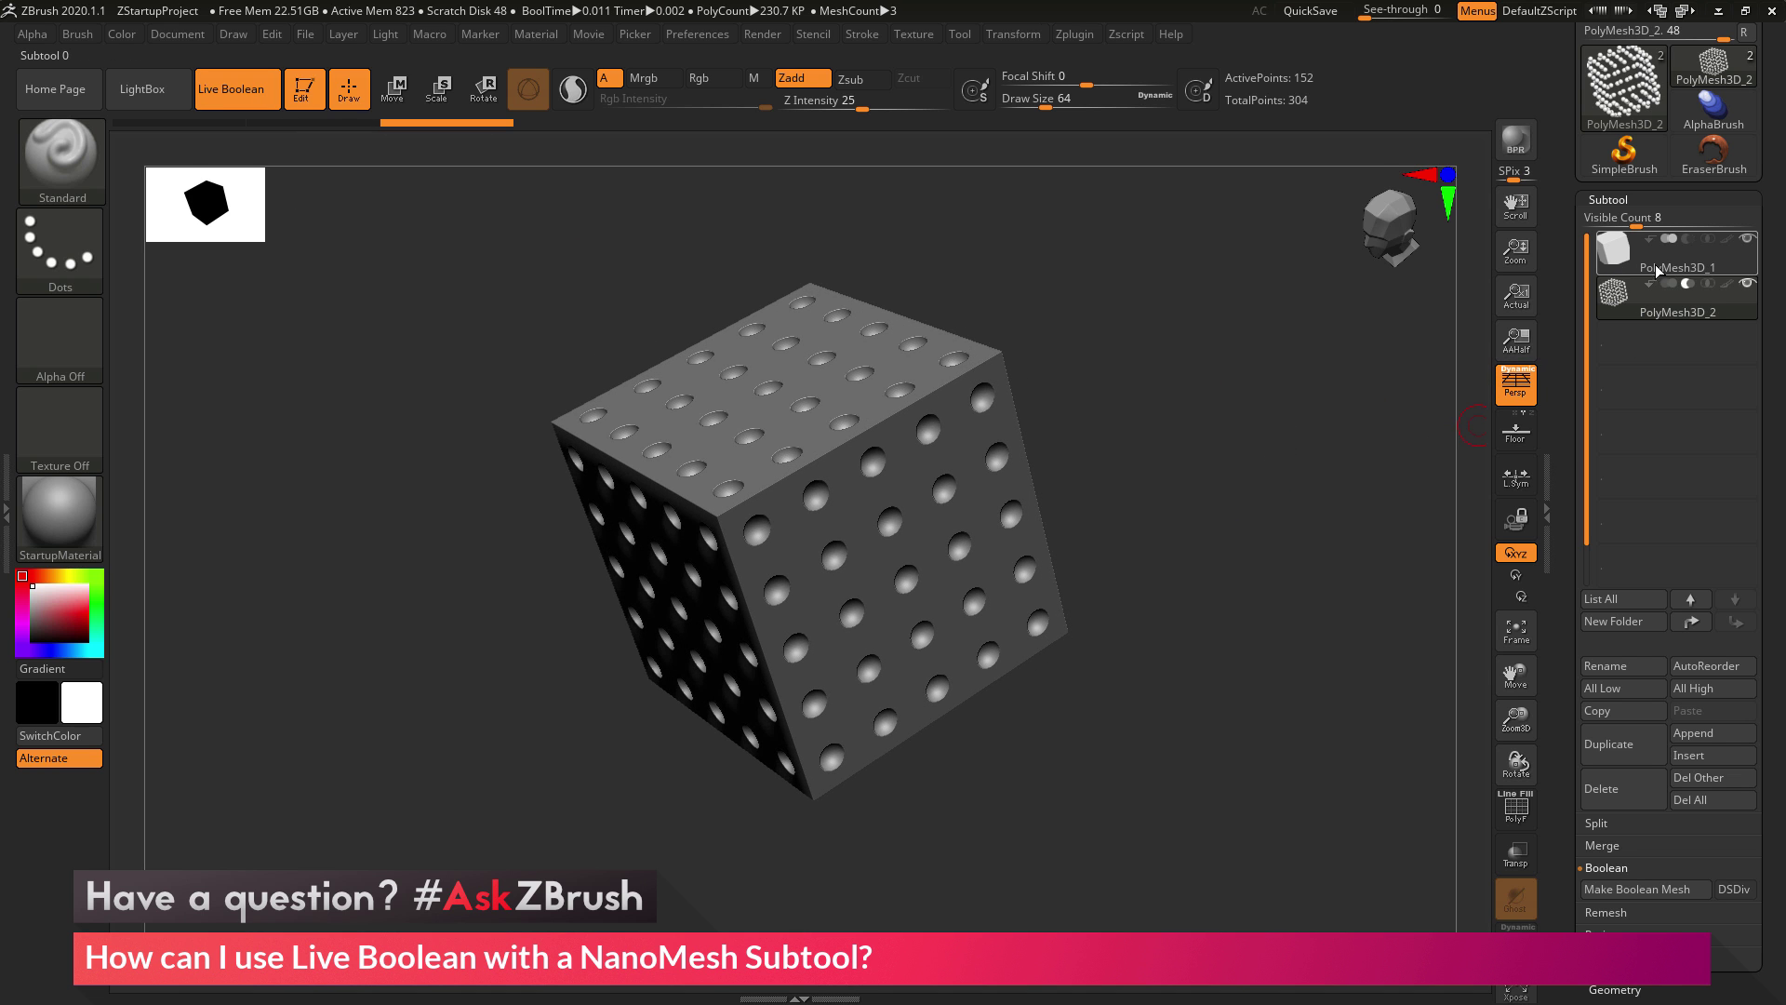
mouse_move(1657, 268)
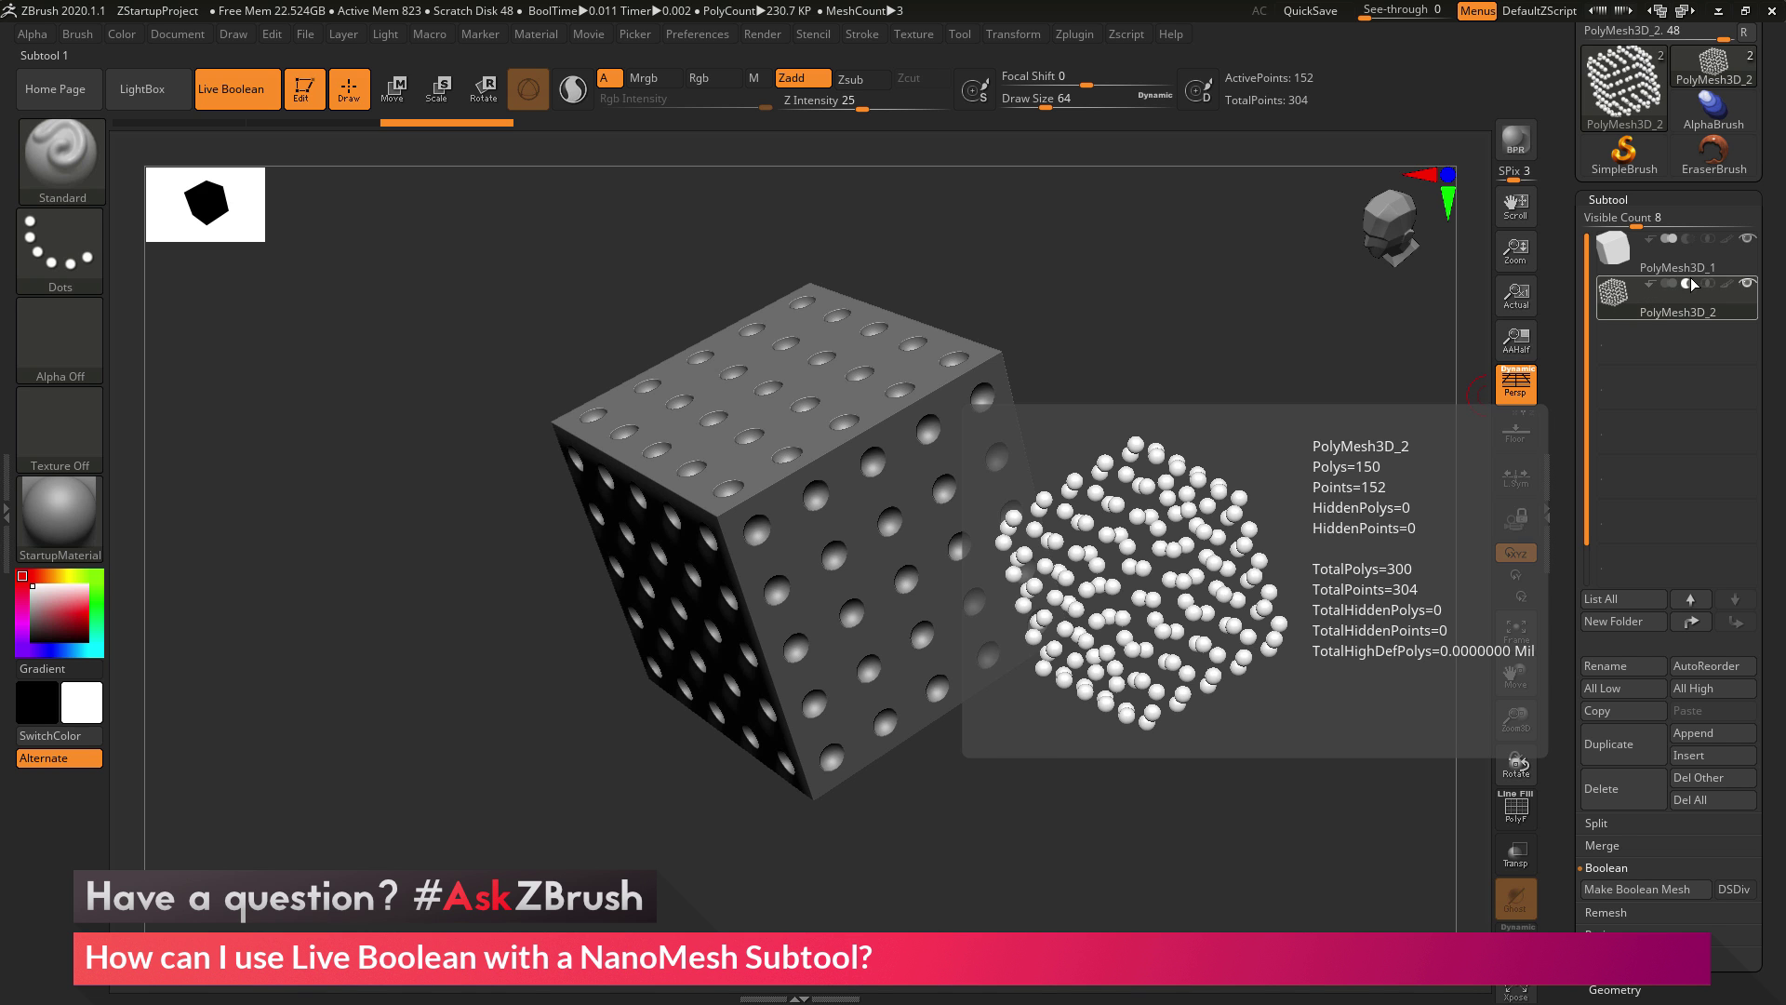
drag(1247, 554, 1178, 509)
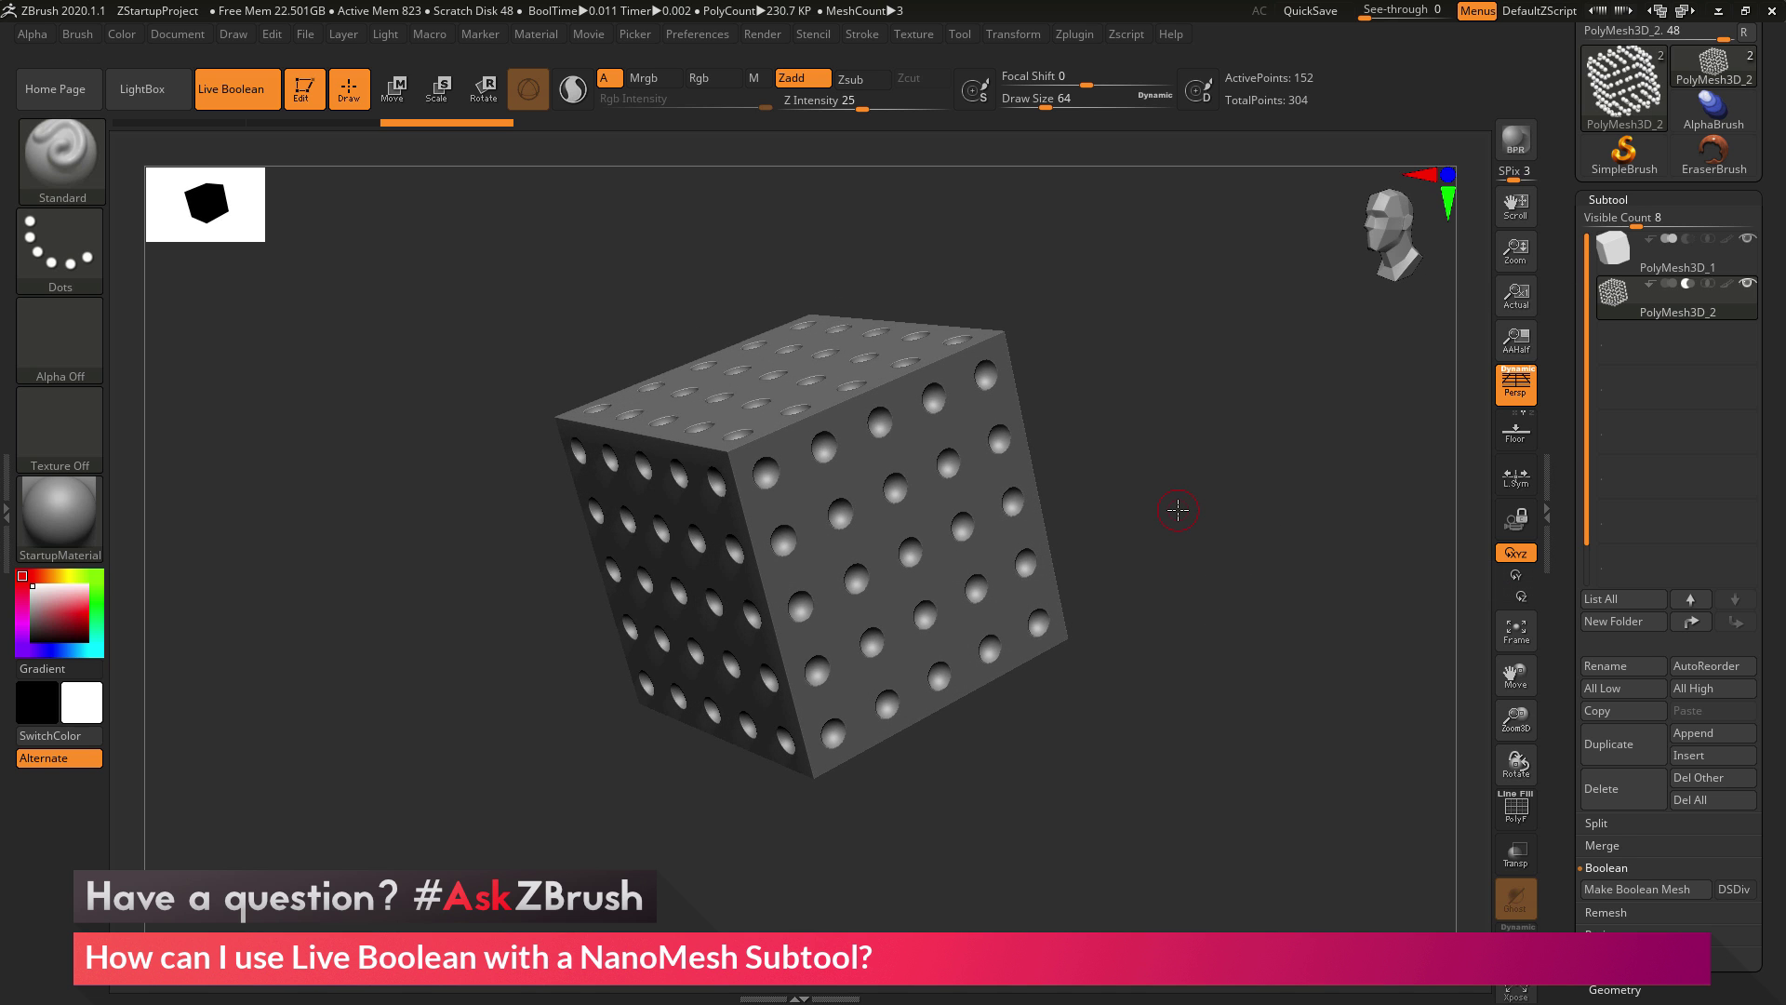
scroll(1637, 111, up, 5)
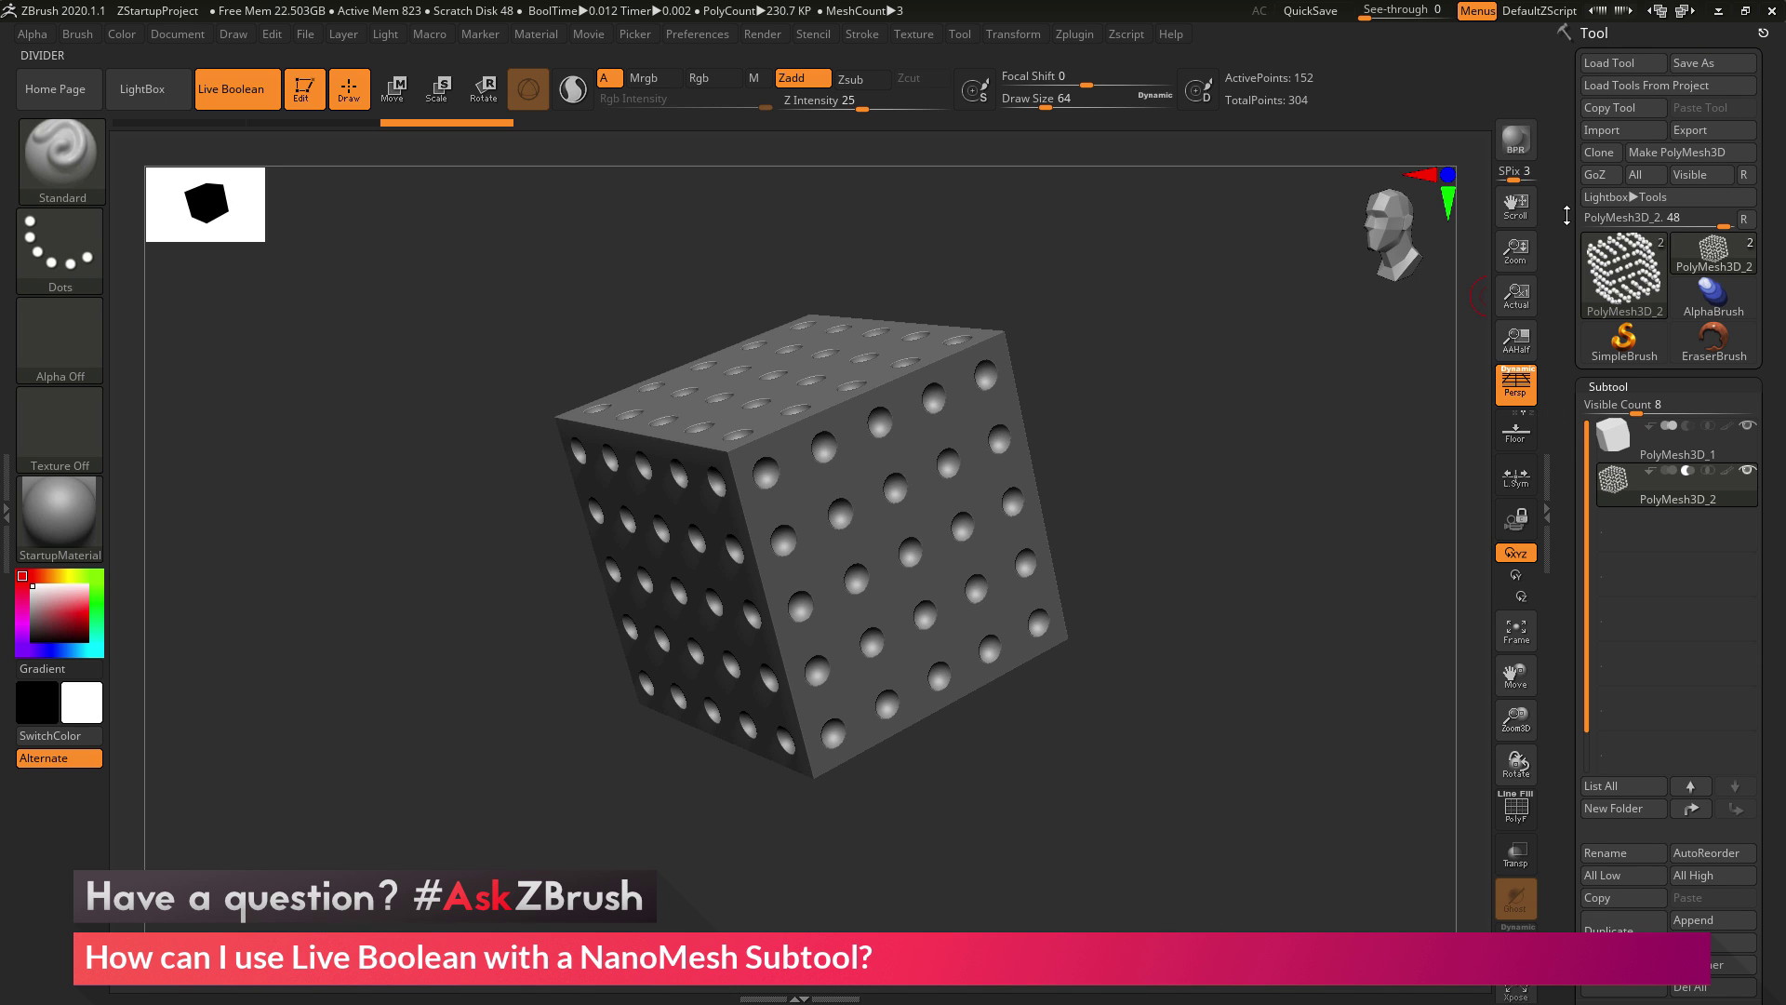
scroll(1590, 400, down, 7)
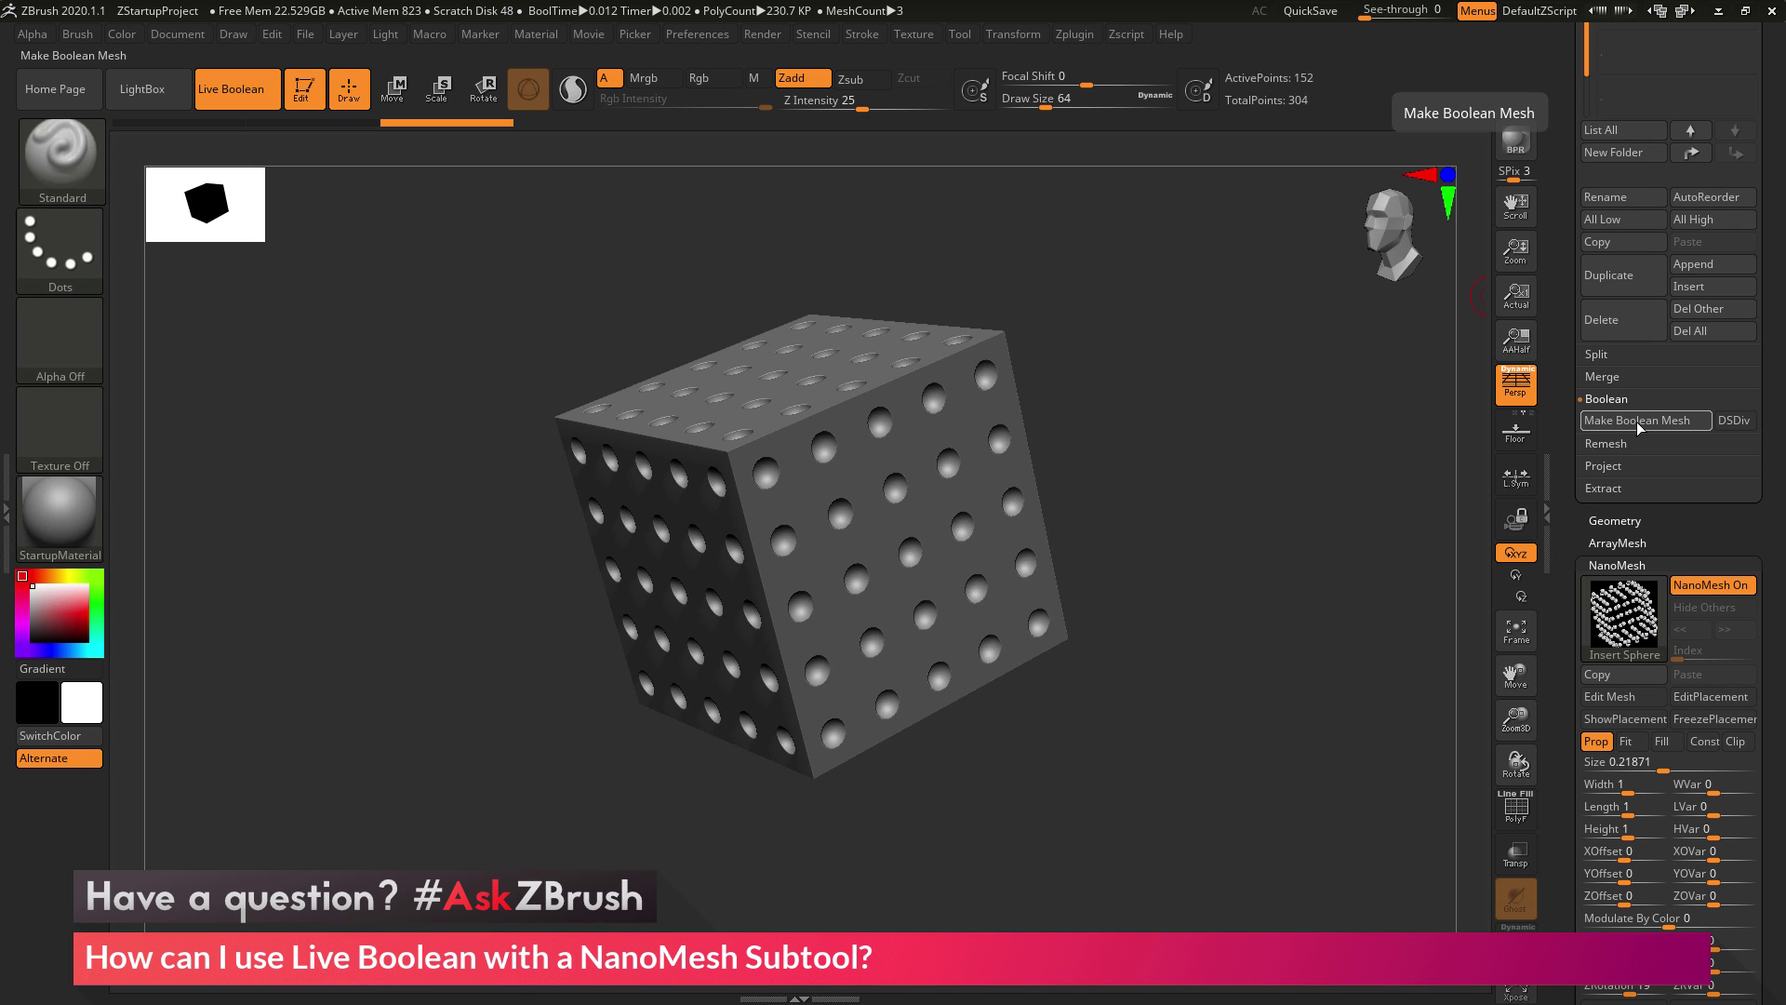
click(1637, 421)
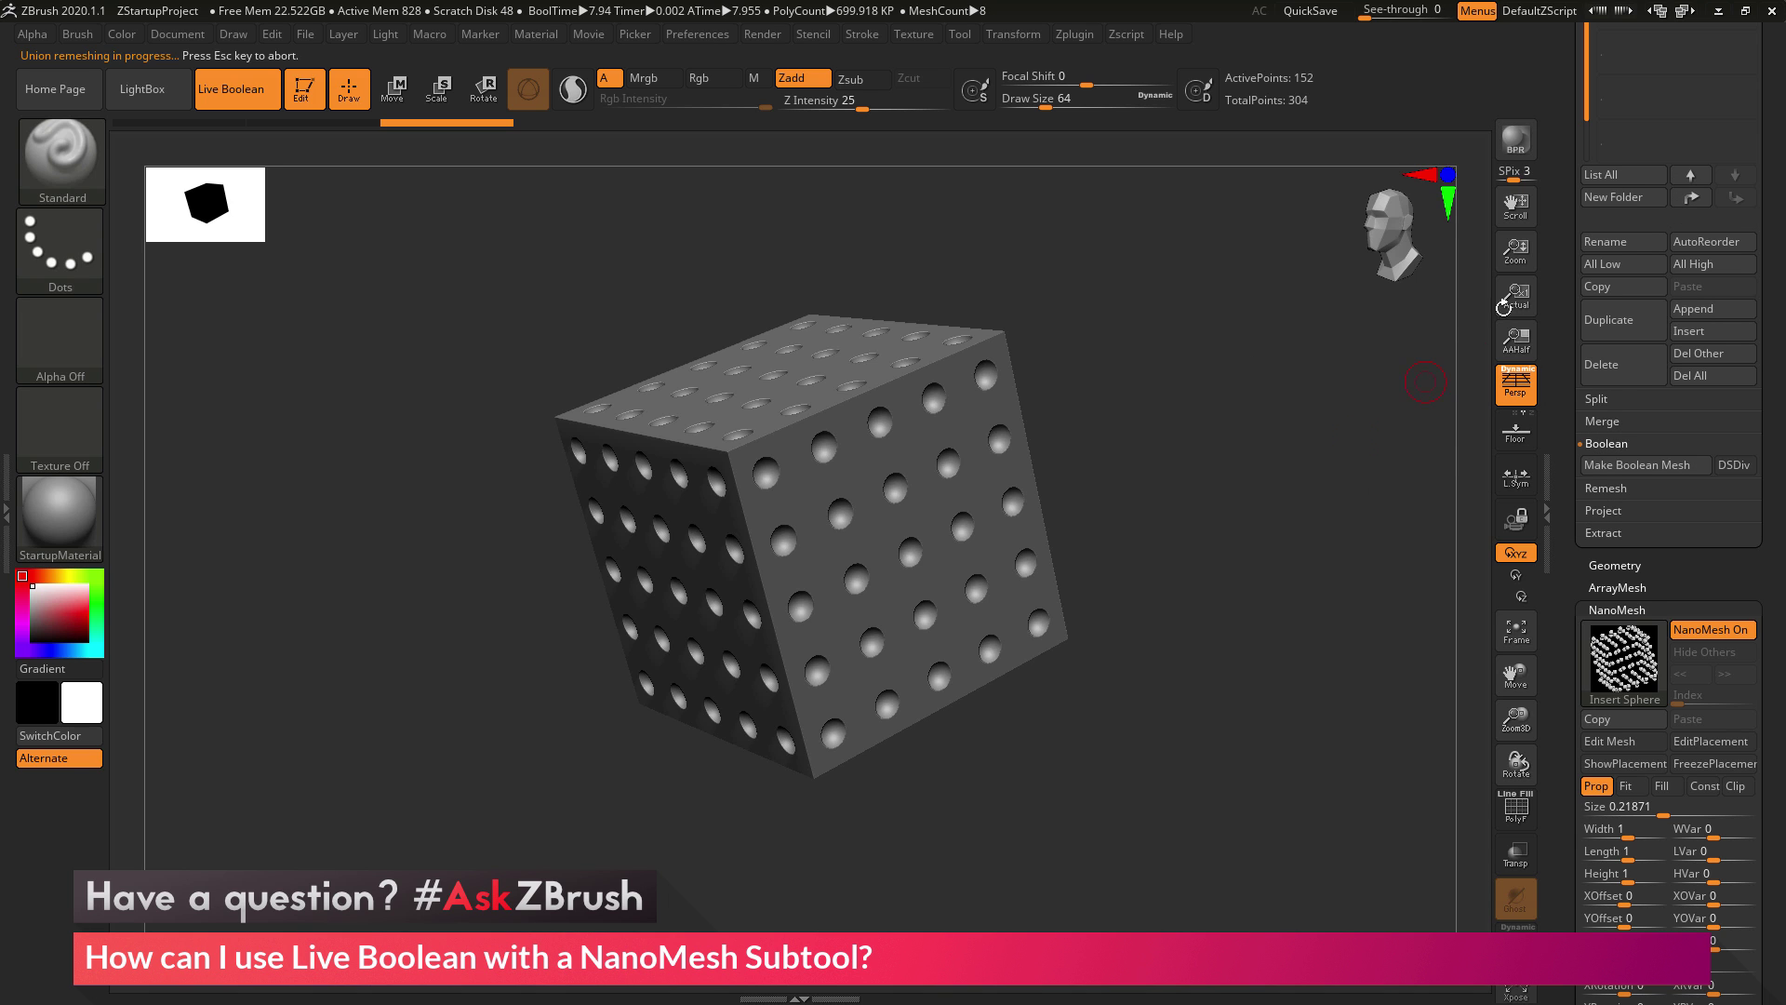
Step: Switch to the generated UMesh tool and examine its geometry from several angles
scroll(1556, 231, up, 10)
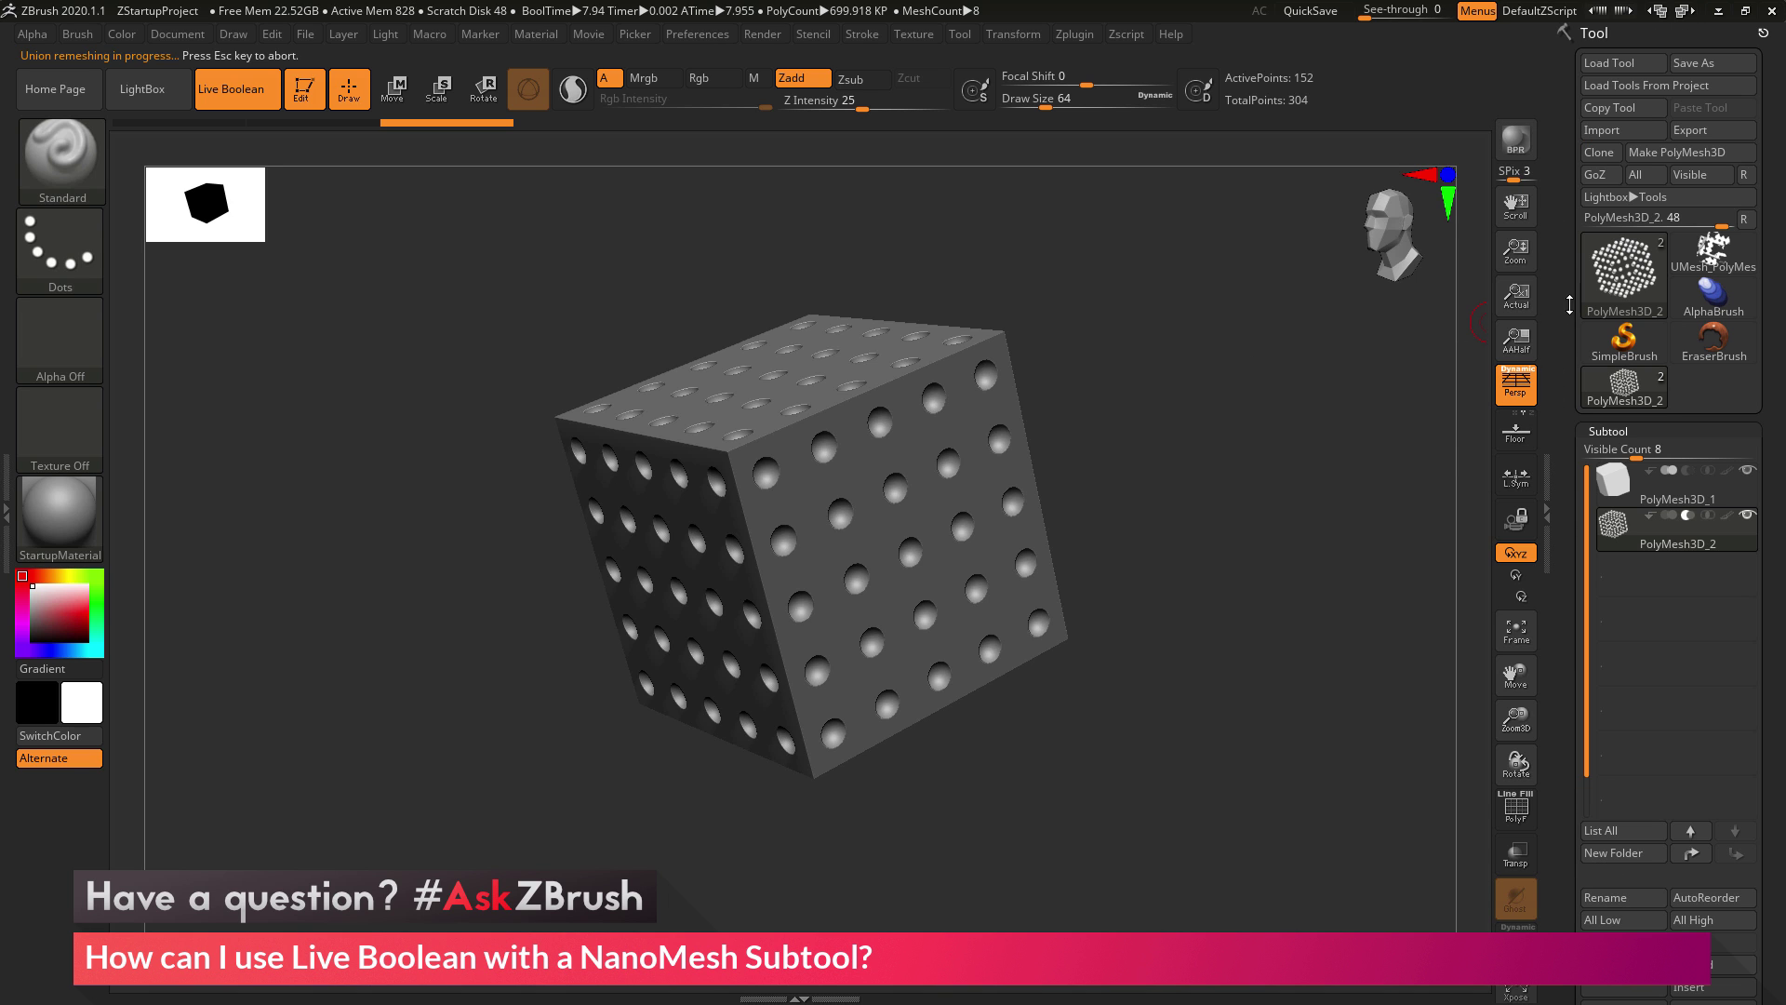
click(1711, 253)
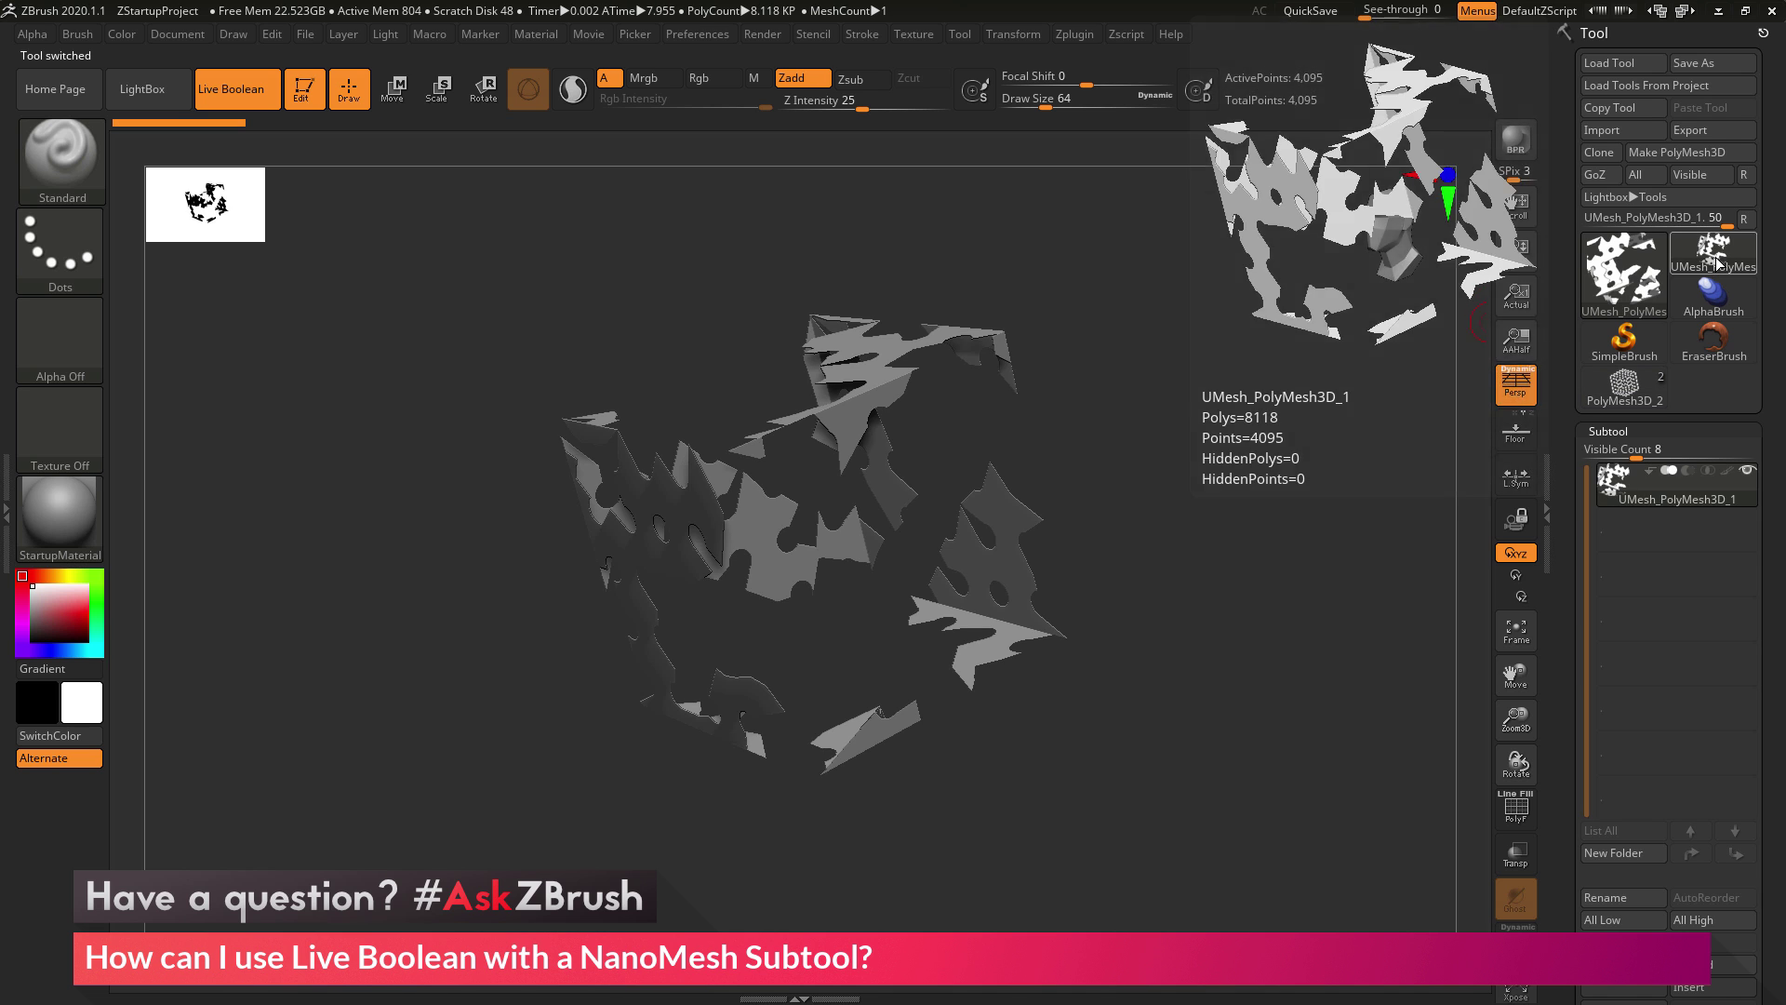
mouse_move(1319, 464)
mouse_down()
mouse_move(1252, 490)
mouse_move(1281, 463)
mouse_move(1258, 544)
mouse_move(1288, 606)
mouse_move(1370, 451)
mouse_move(1327, 450)
mouse_up()
mouse_move(1197, 506)
mouse_down()
mouse_move(1209, 534)
mouse_move(1148, 505)
mouse_move(1205, 528)
mouse_move(1195, 511)
mouse_up()
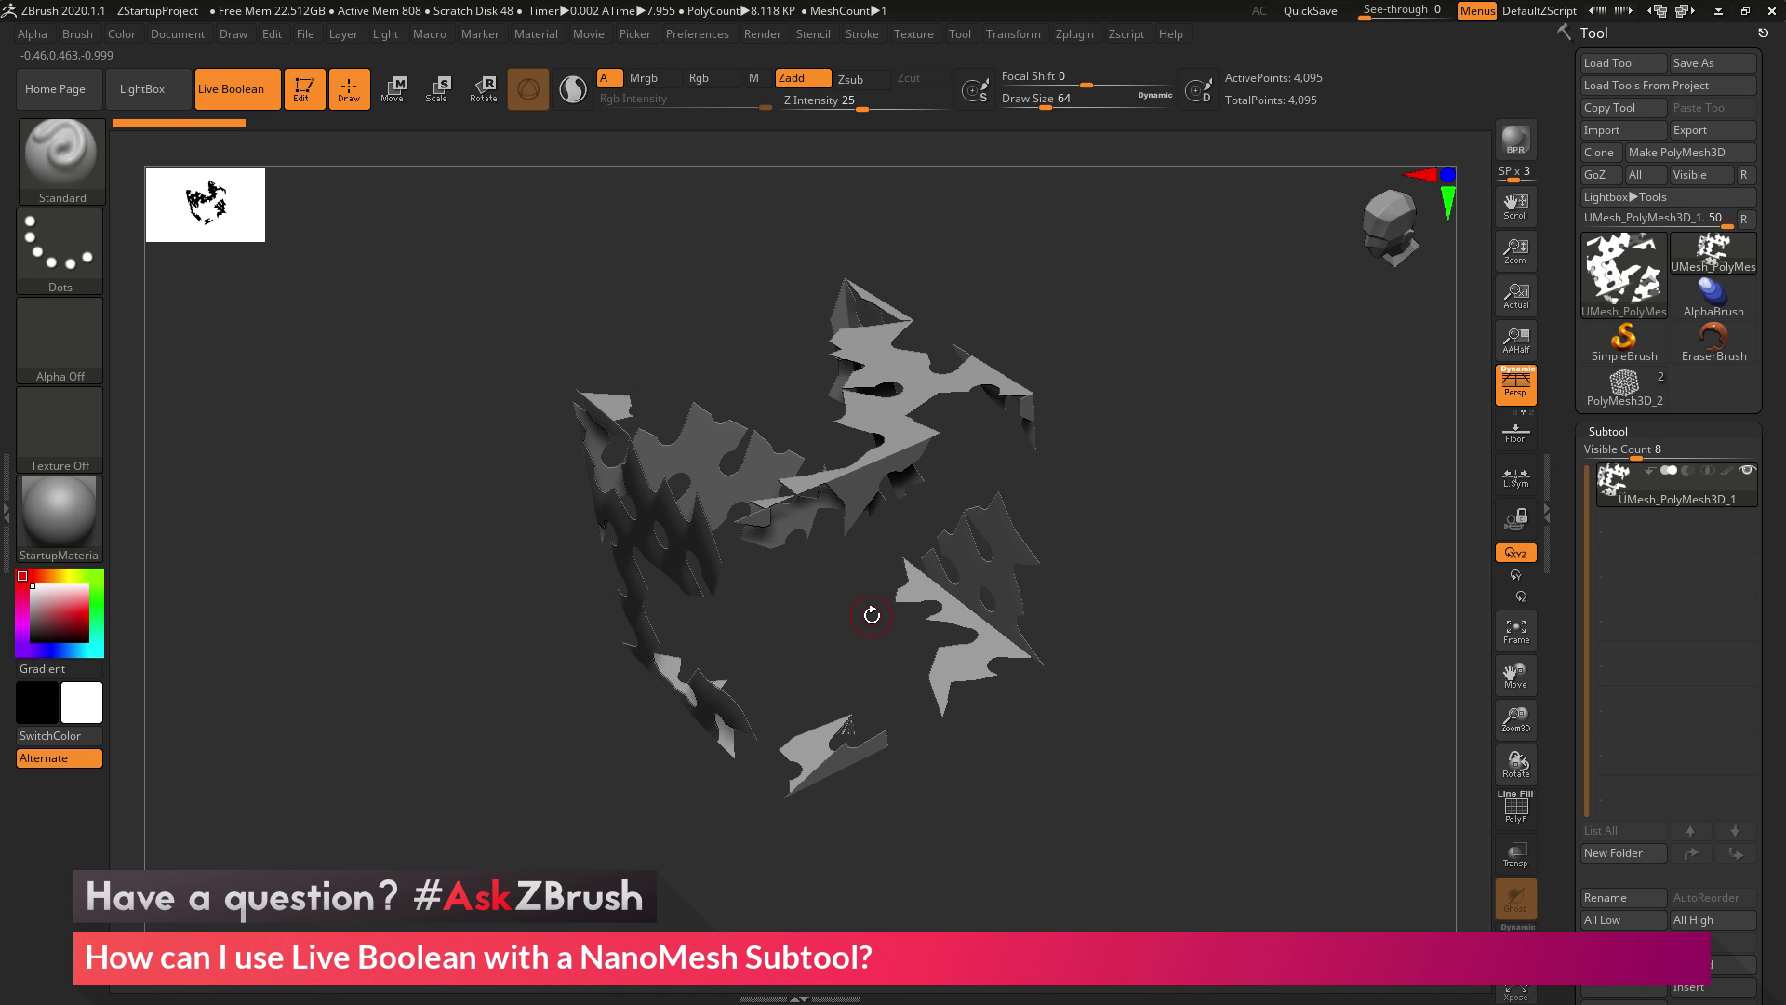
Step: Return to the PolyMesh3D_2 tool, isolate its NanoMesh subtool in Solo mode, and show the placement mesh
click(1623, 386)
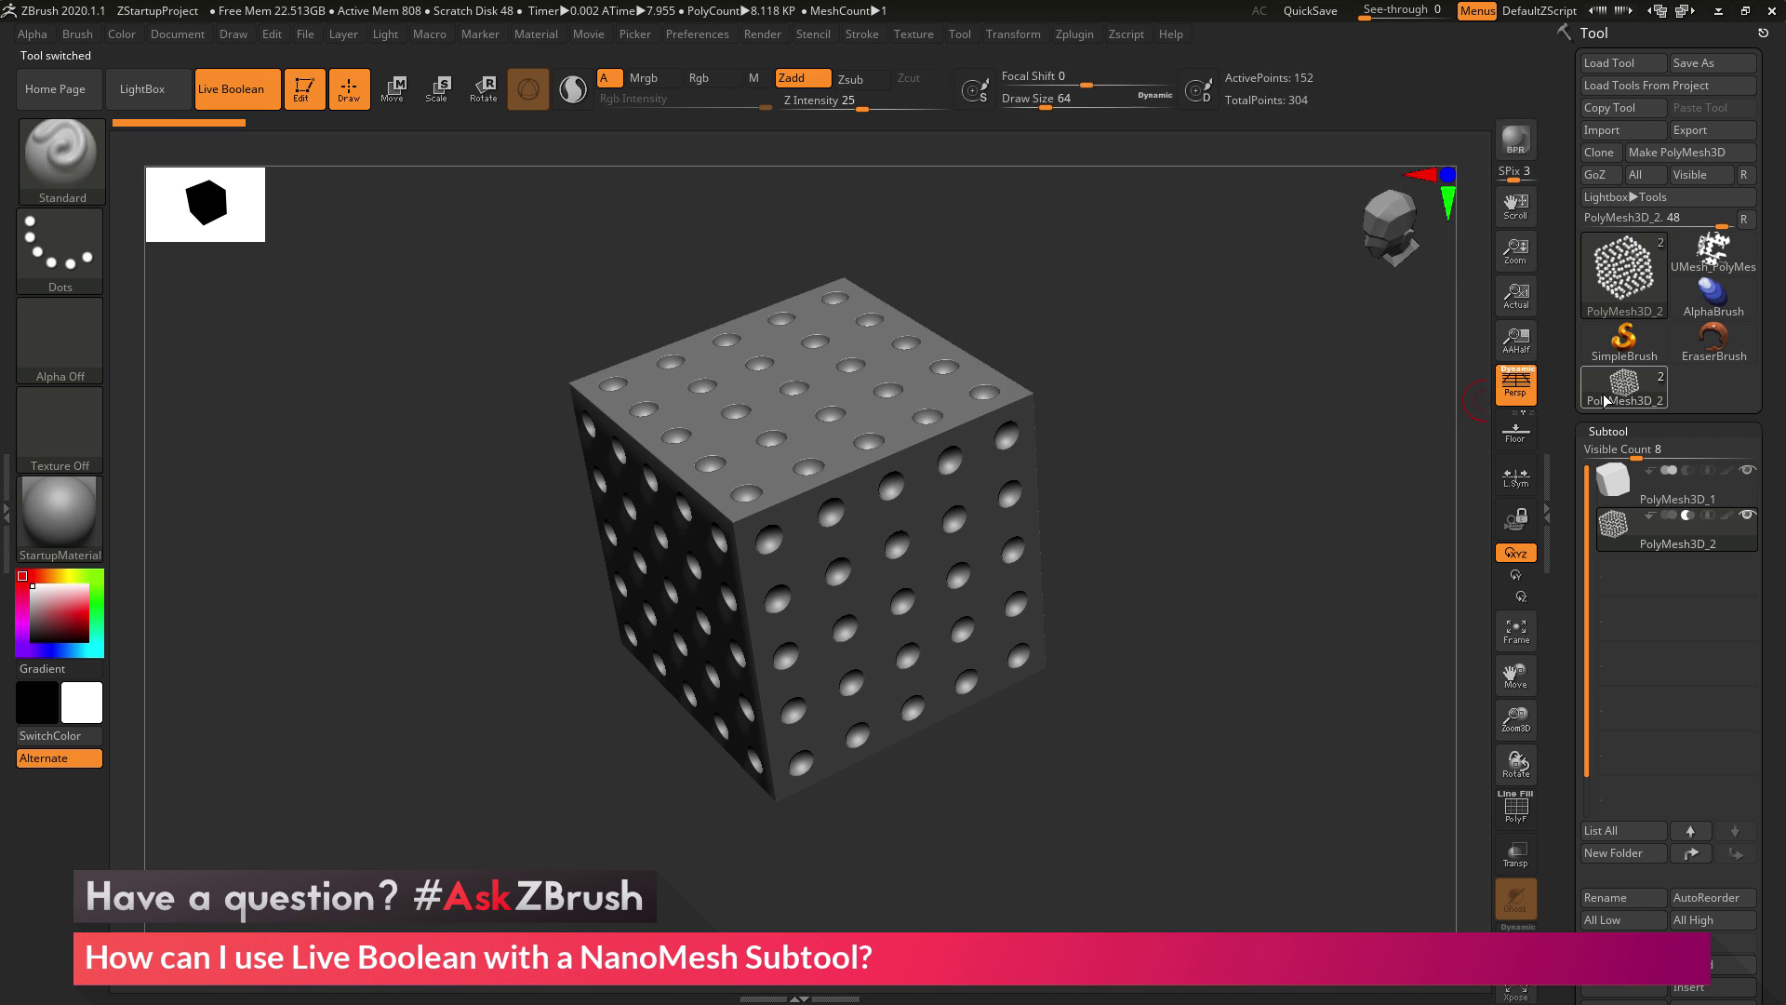
scroll(1618, 642, down, 10)
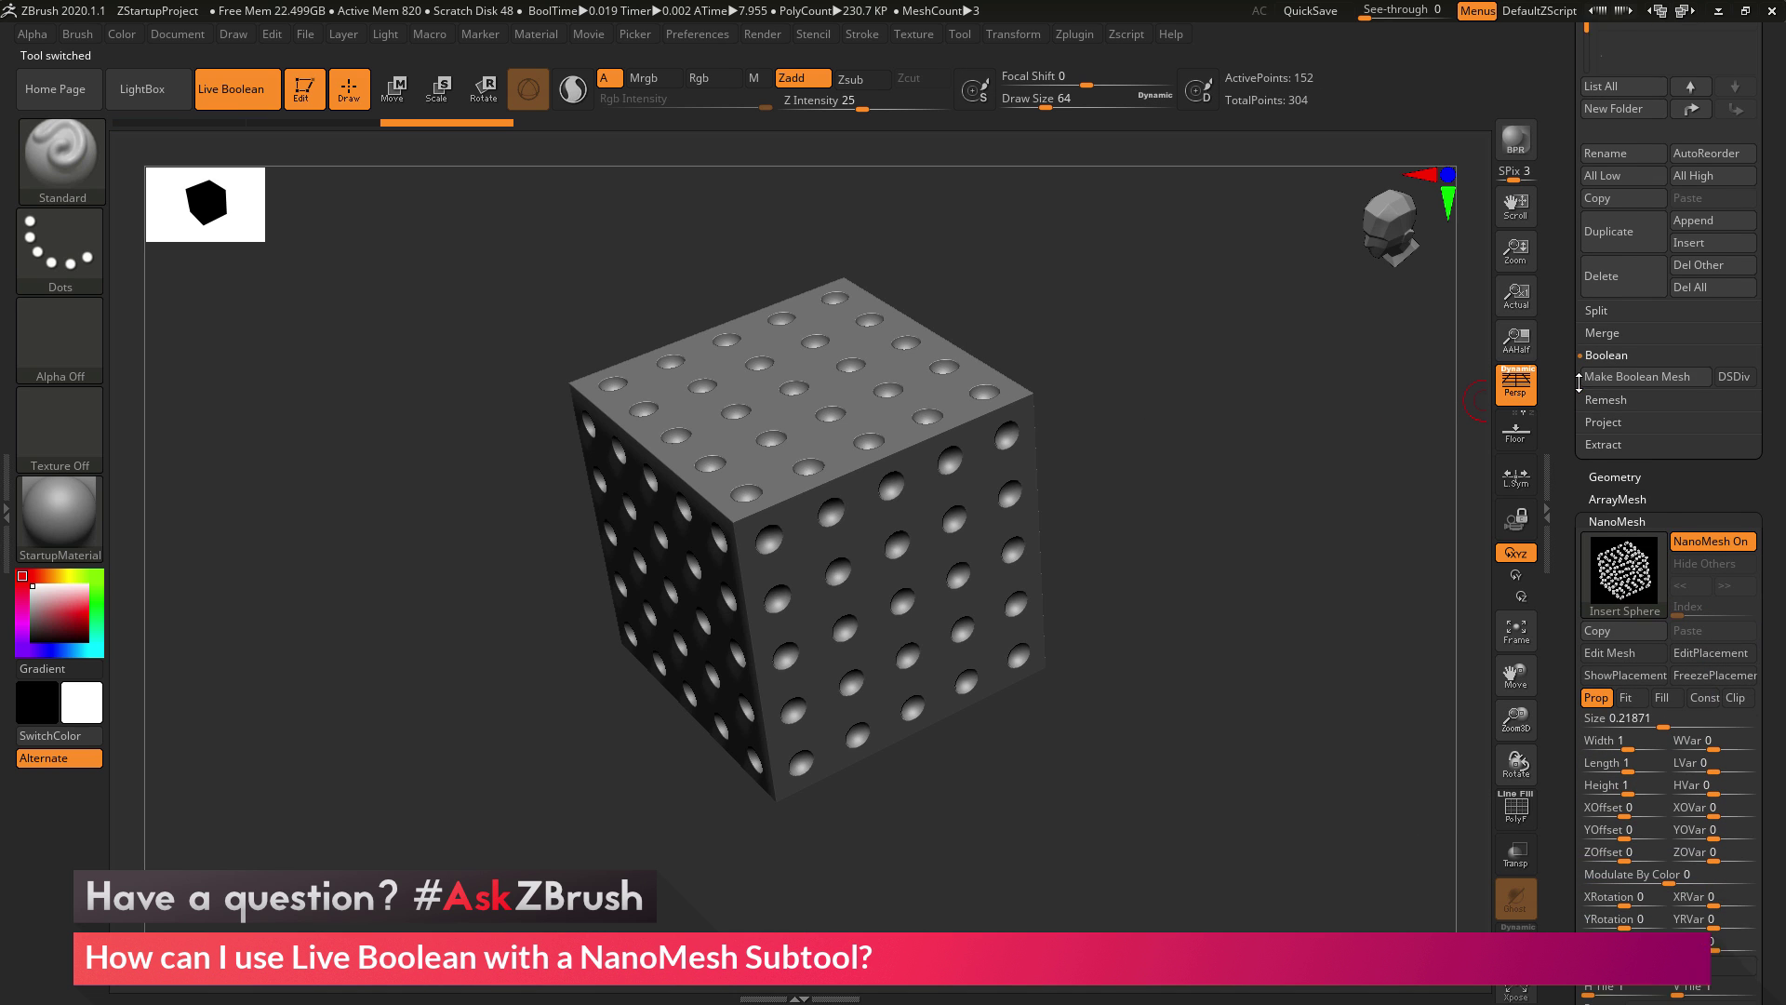
click(1645, 648)
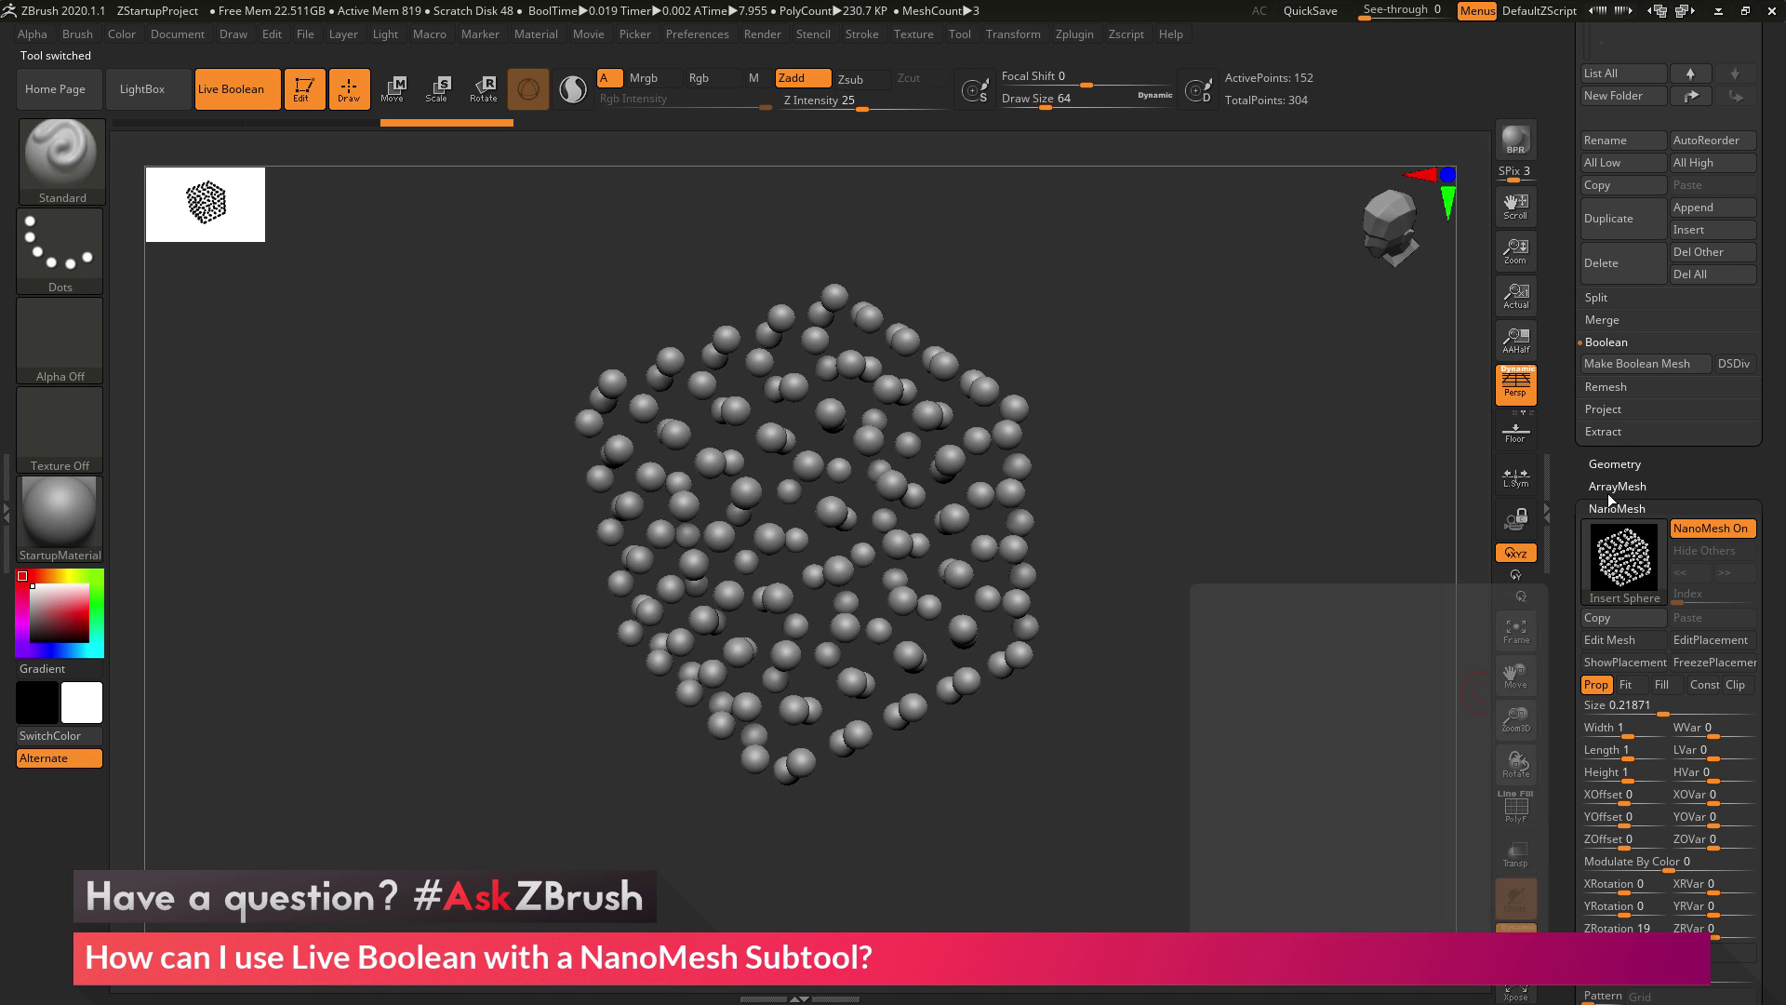
click(1623, 661)
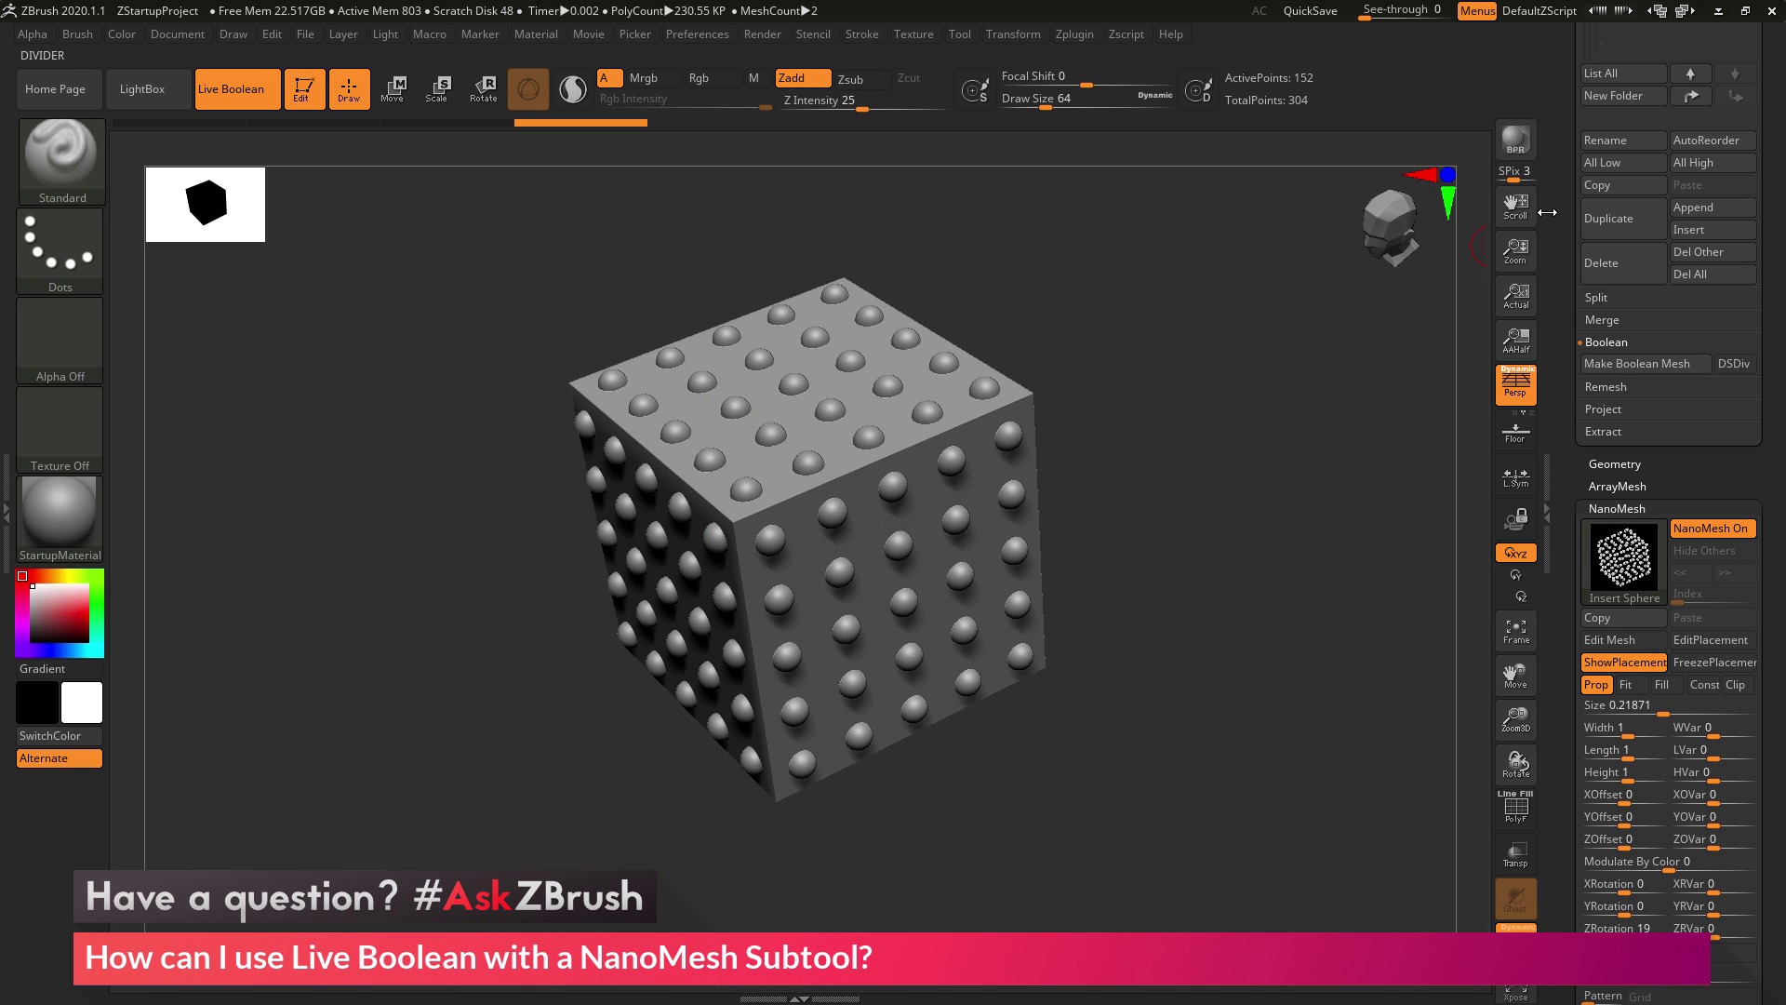
Step: Compare the two source subtools with the generated UMesh Boolean result, viewing the result from several angles
scroll(1700, 208, up, 5)
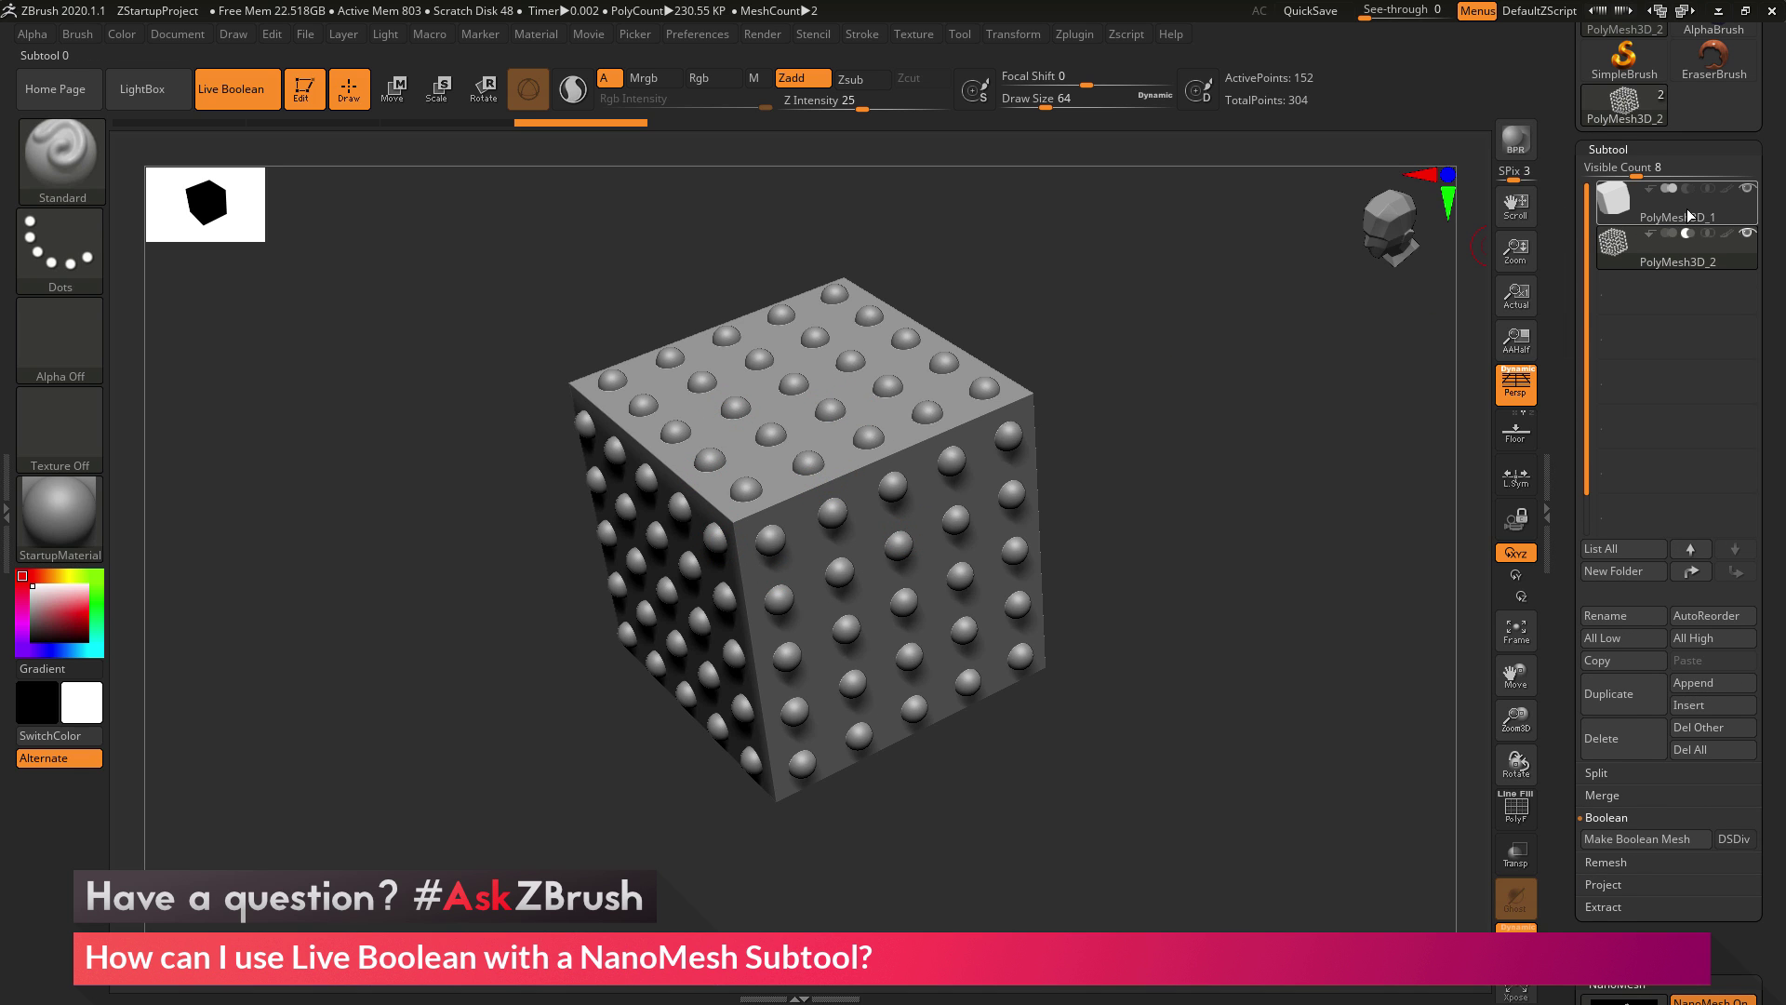
mouse_move(1682, 210)
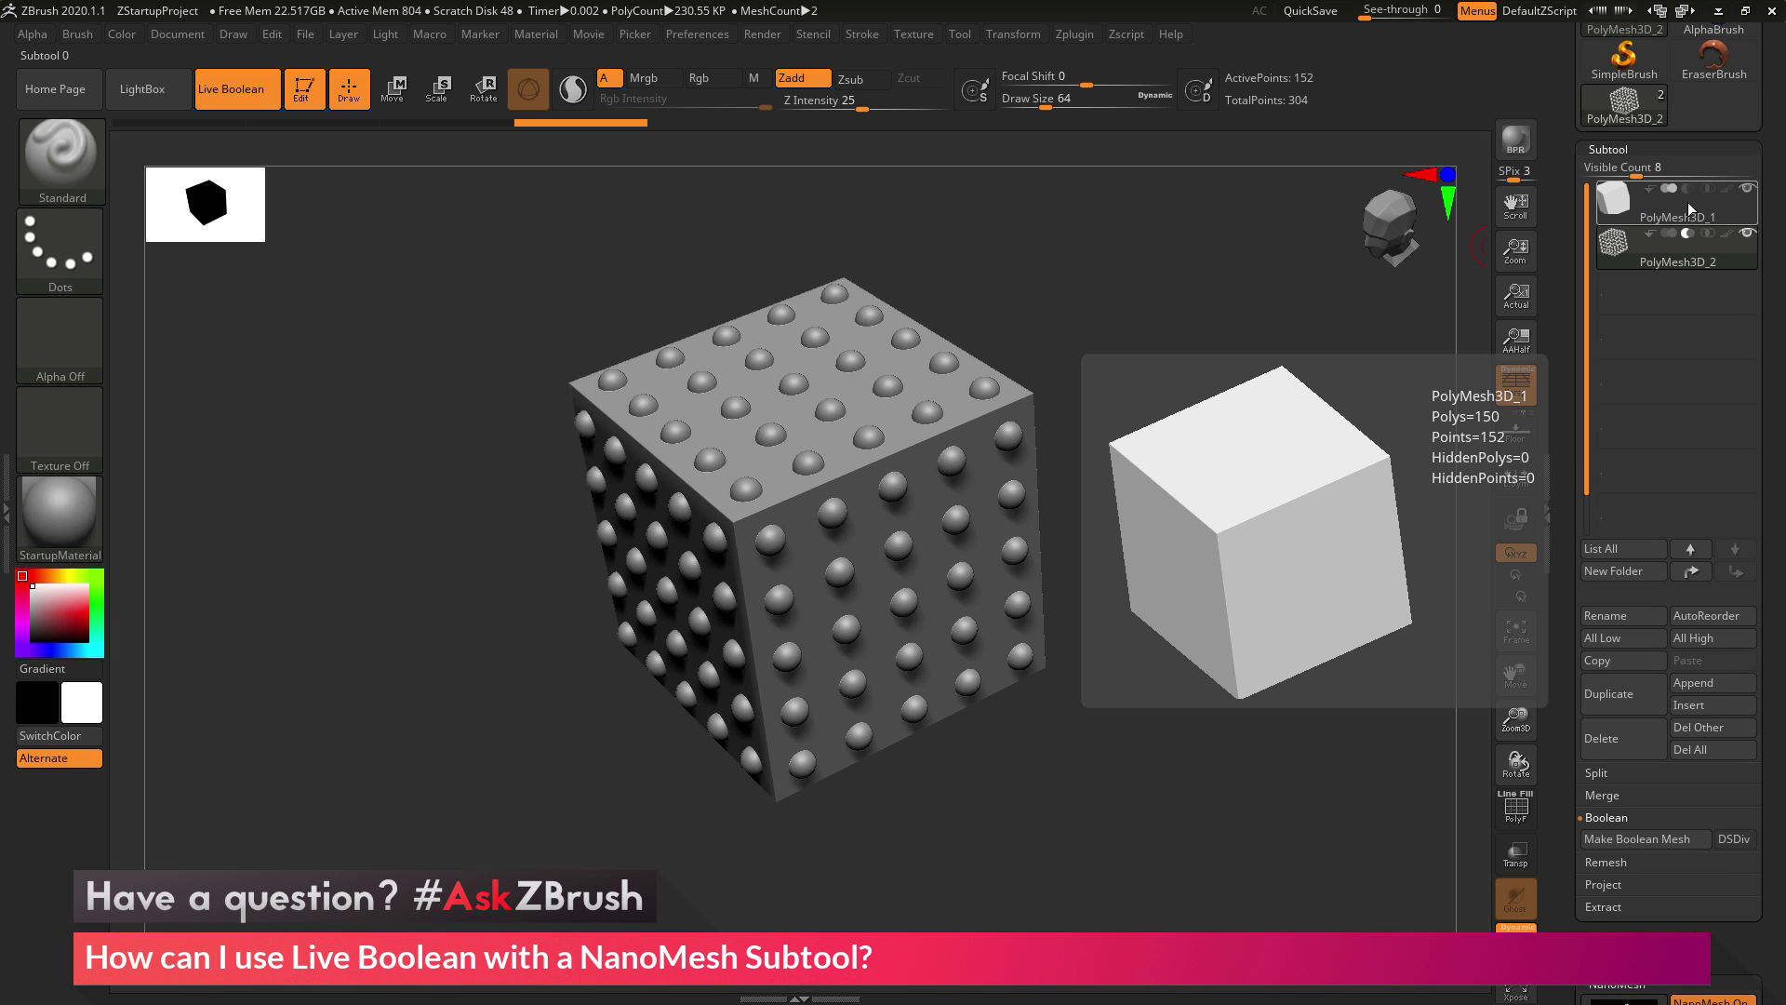
mouse_move(1669, 260)
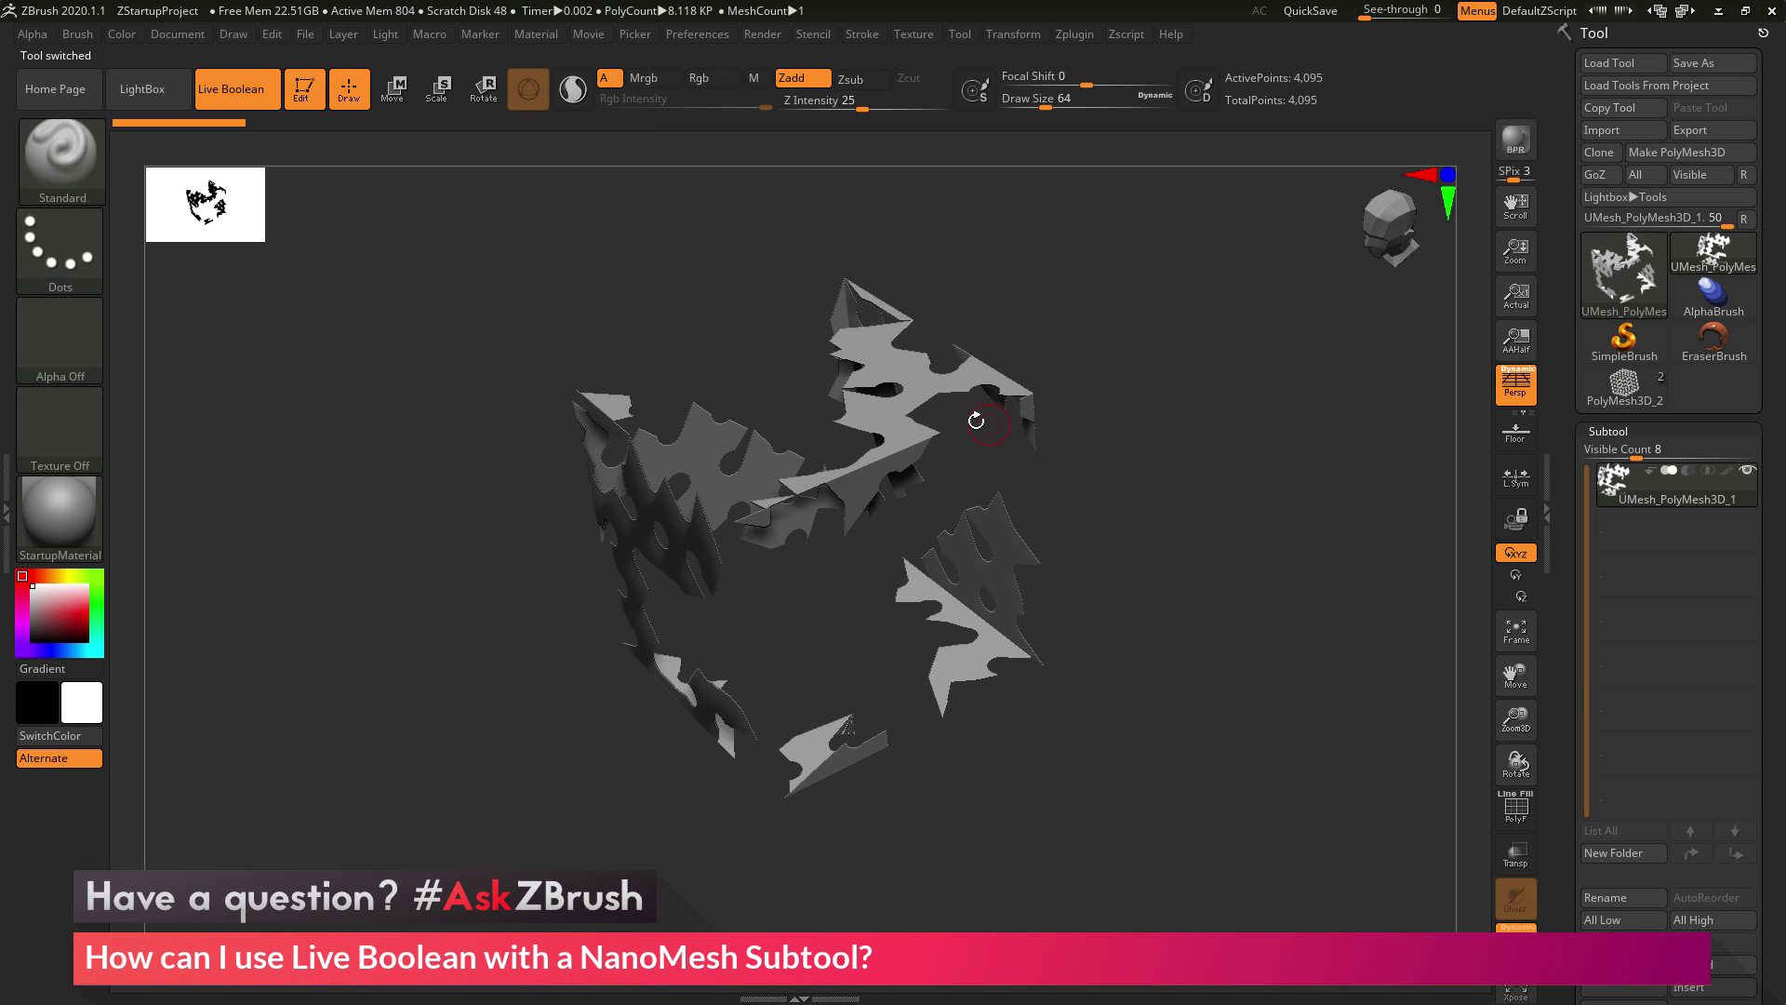
drag(1020, 546, 868, 351)
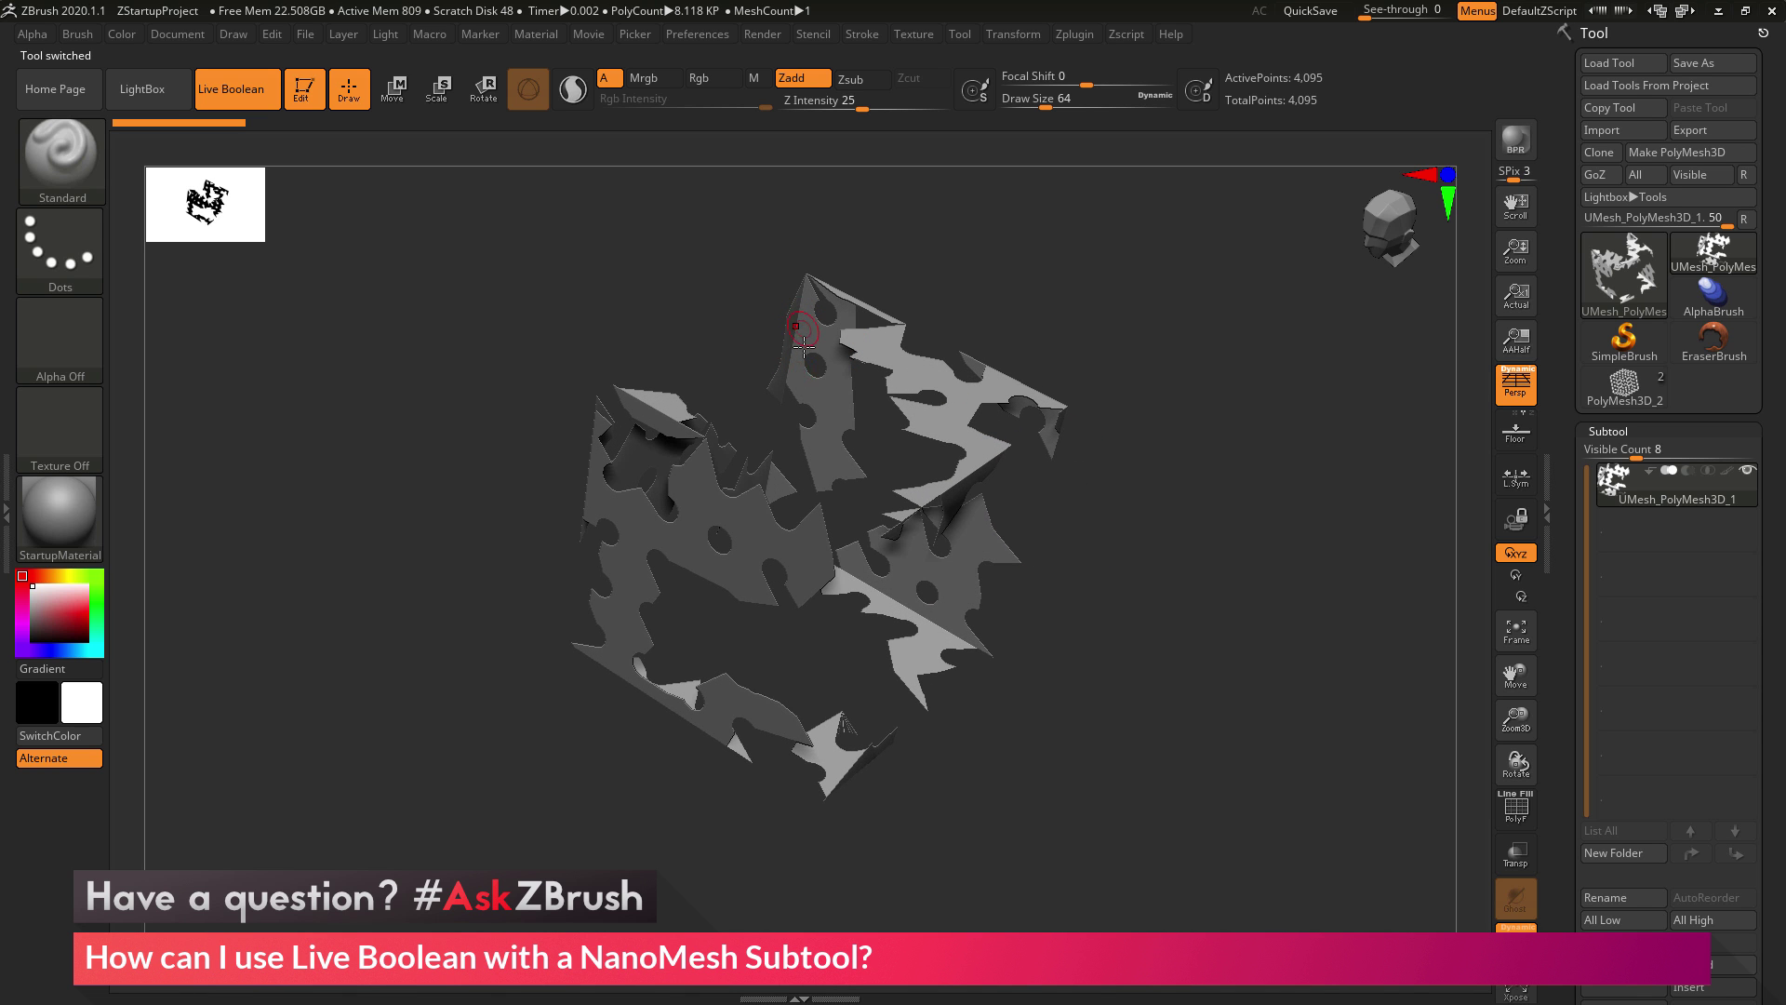
drag(1223, 505, 1229, 598)
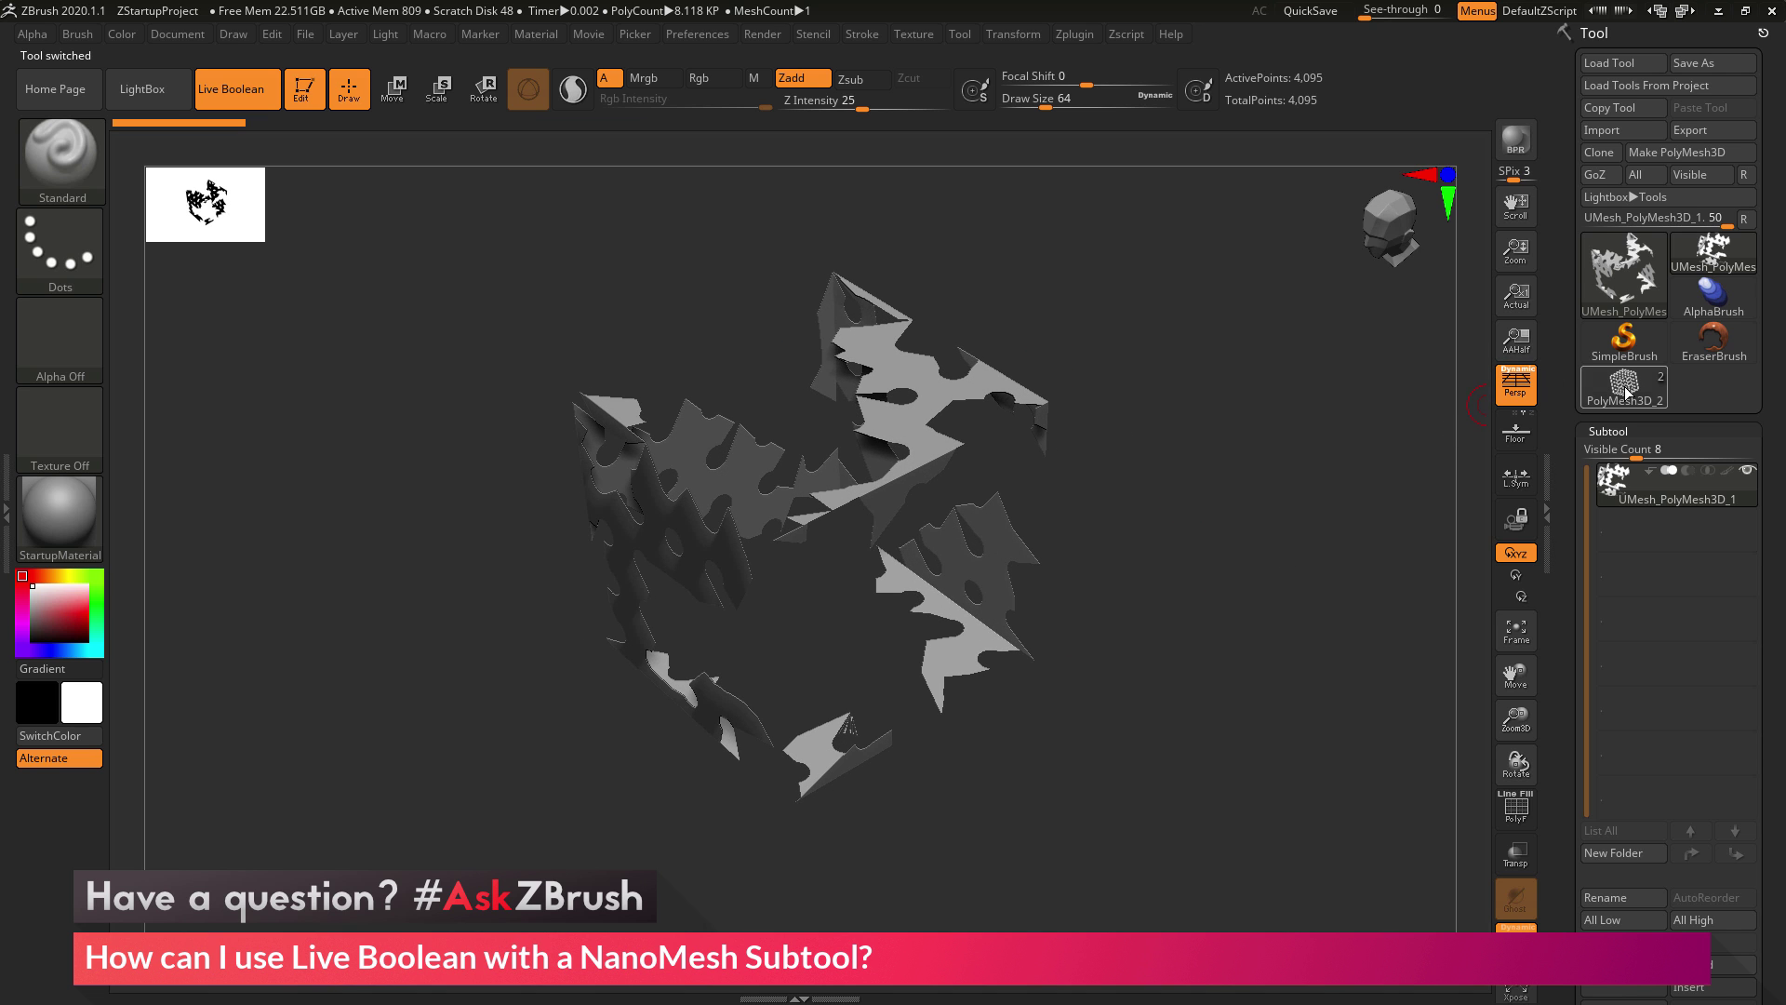
Step: Switch back to the PolyMesh3D_2 tool and convert its NanoMesh spheres to real geometry with One To Mesh
click(1624, 384)
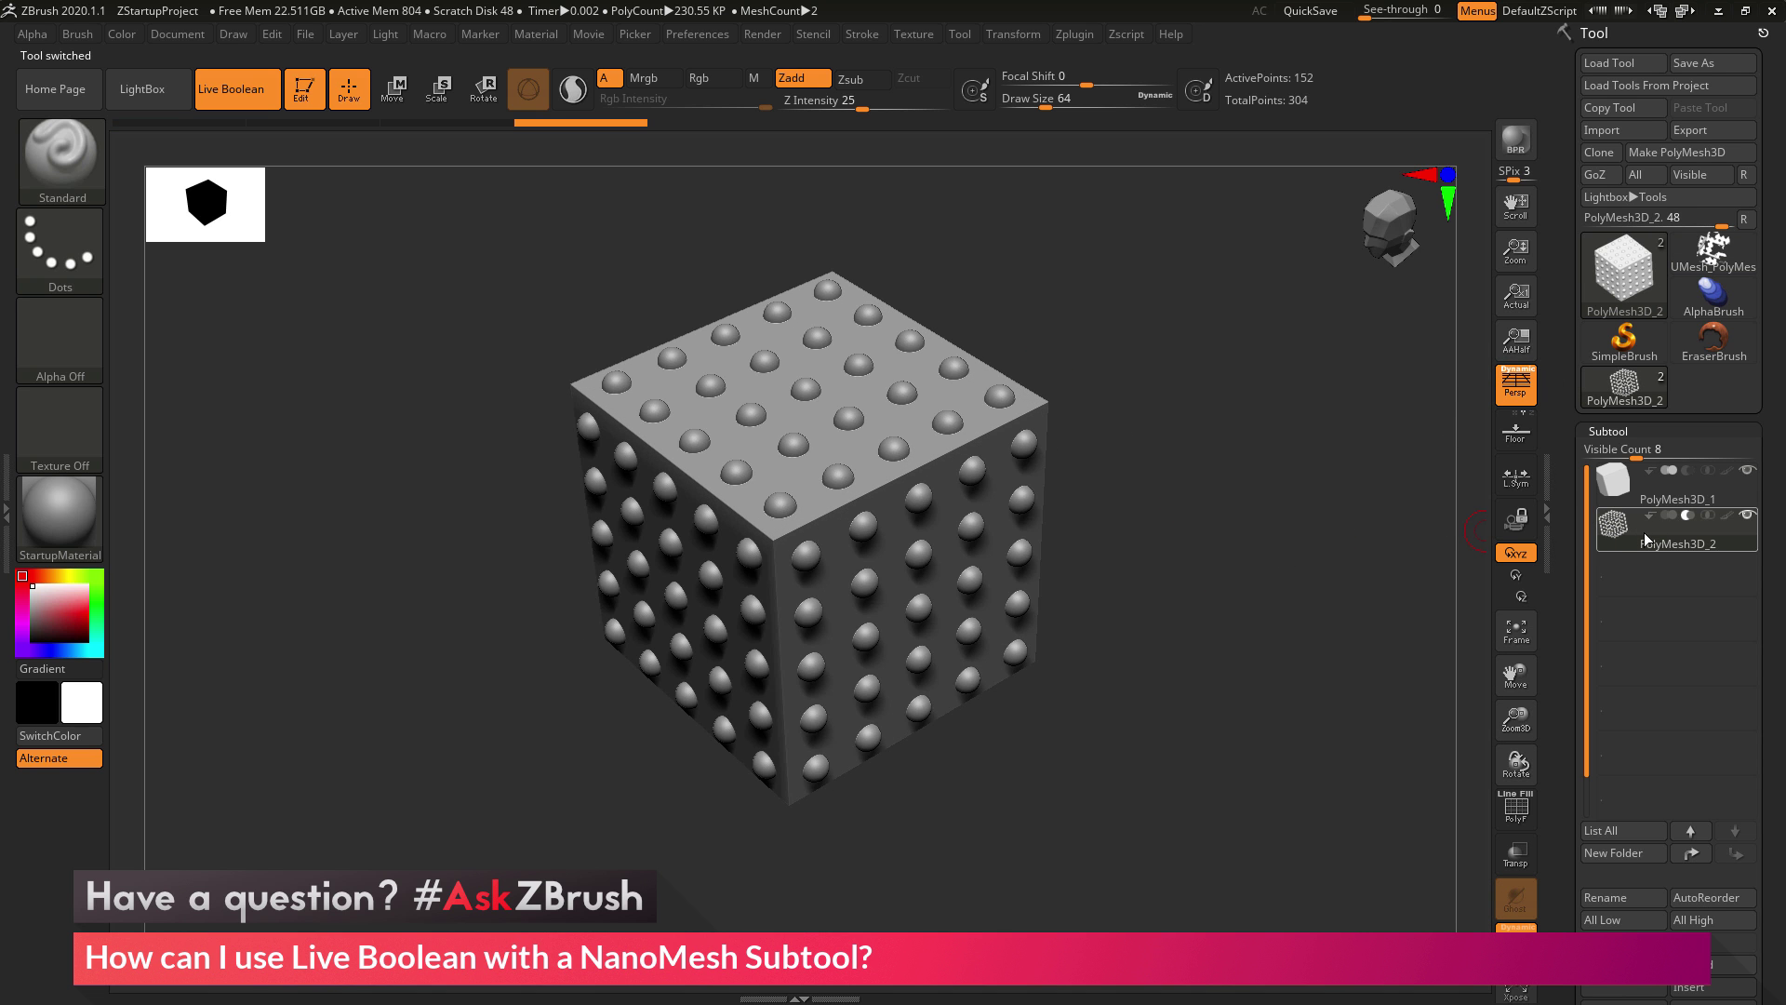
mouse_move(1646, 547)
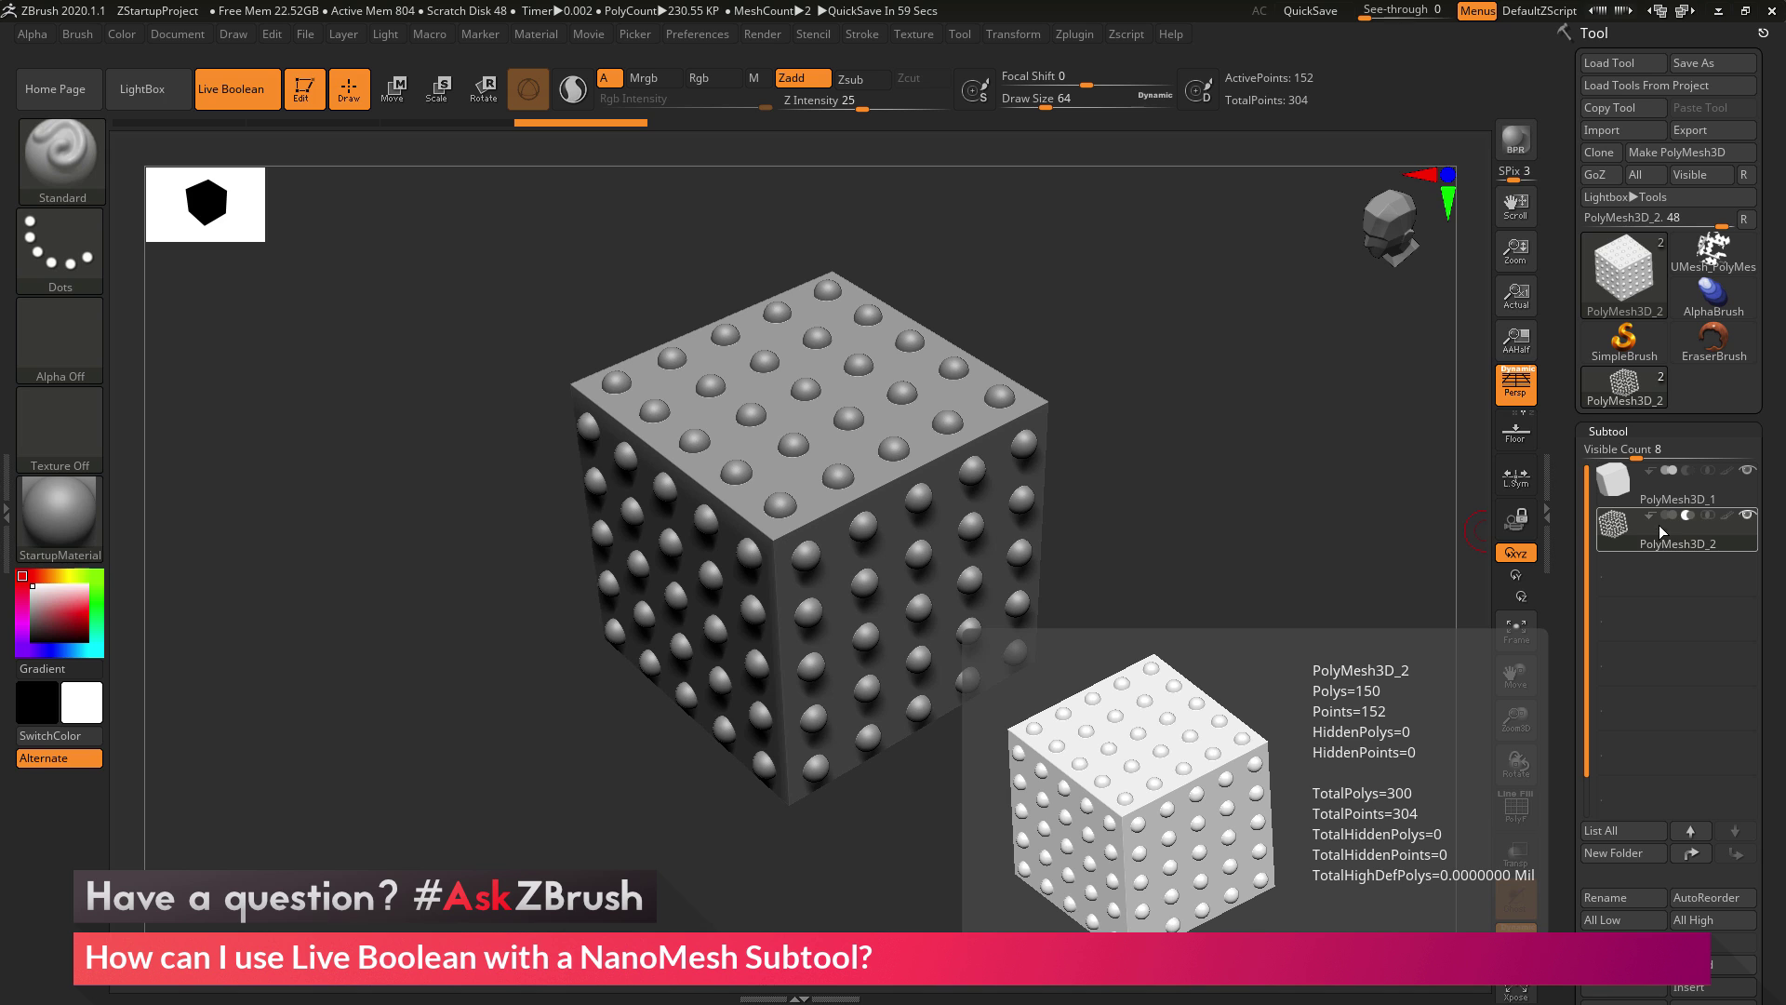
drag(1581, 809, 1567, 121)
drag(1557, 553, 1557, 356)
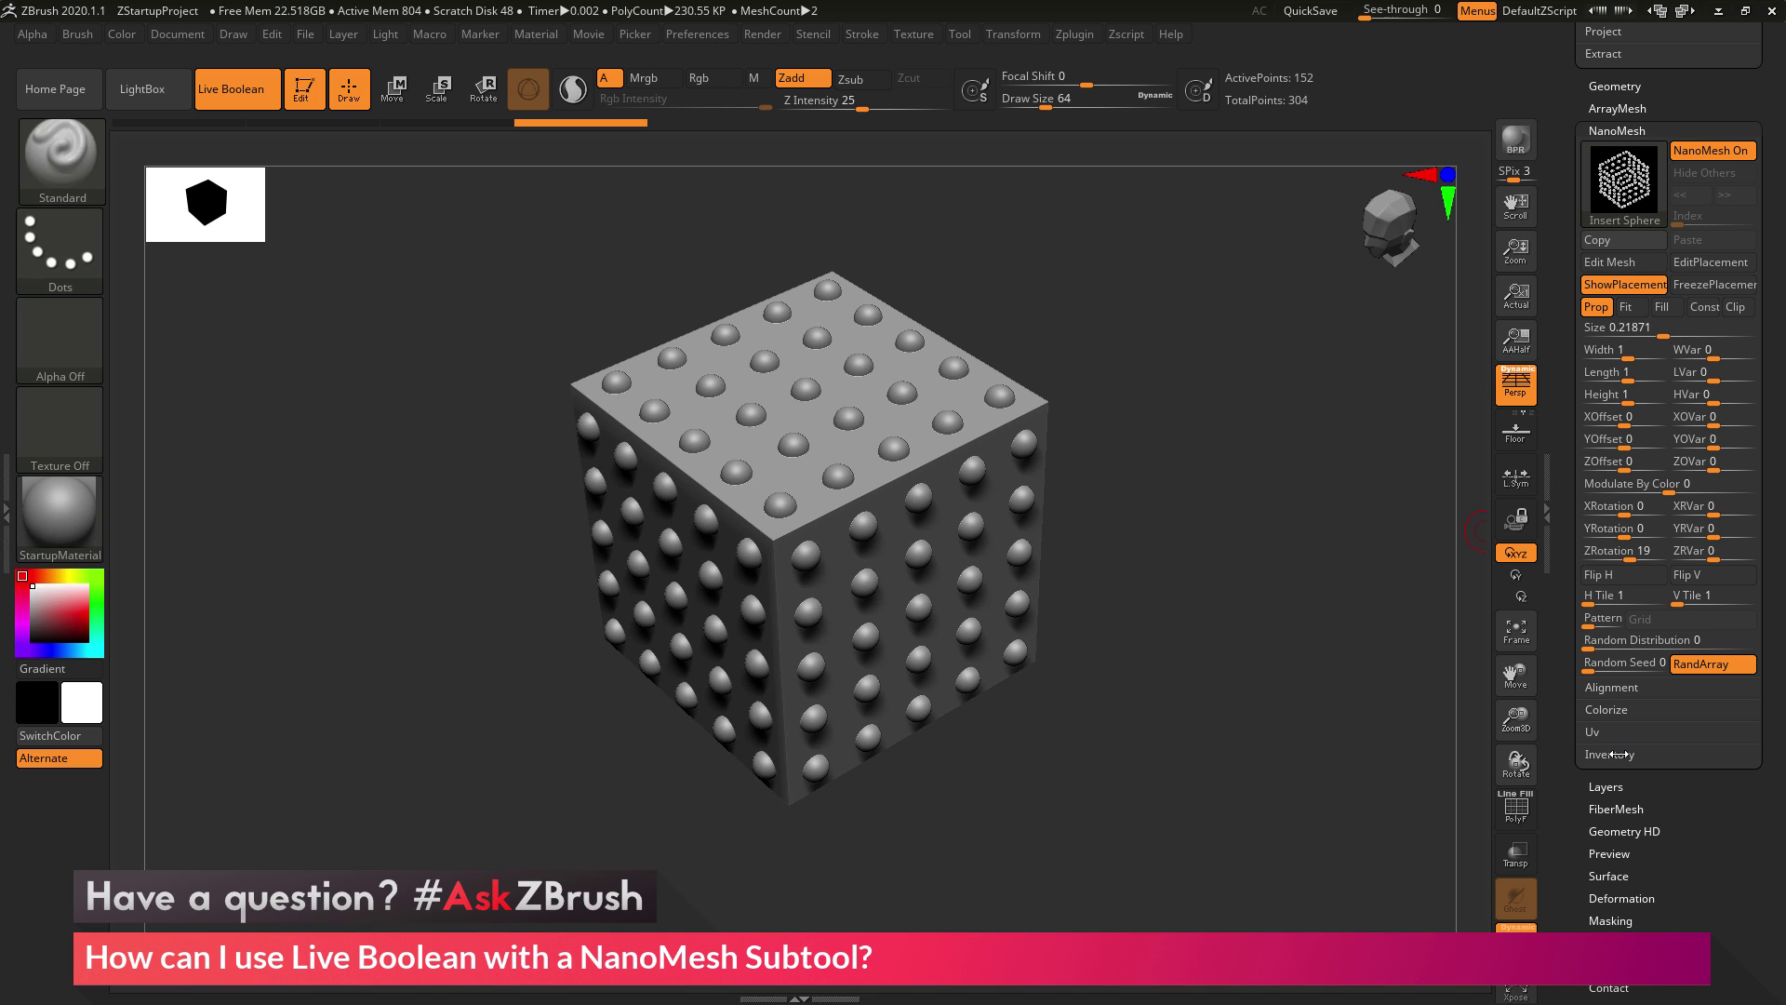
click(1610, 755)
drag(1560, 694, 1559, 642)
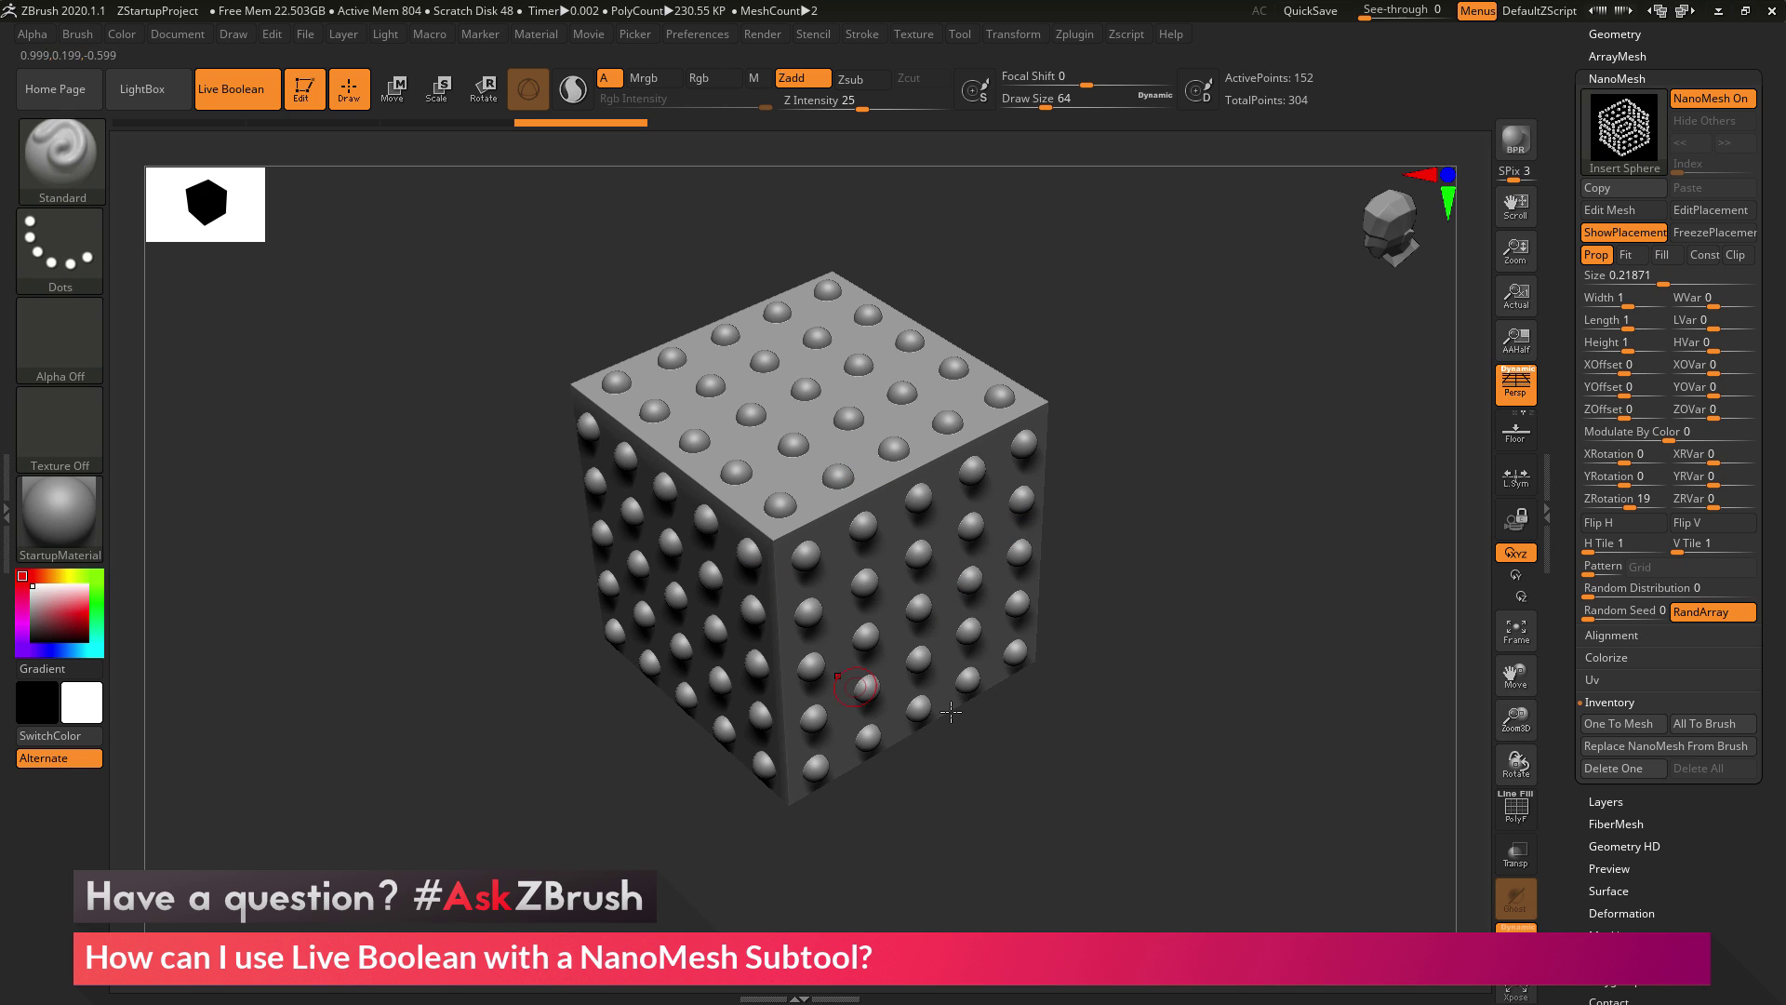
click(1648, 722)
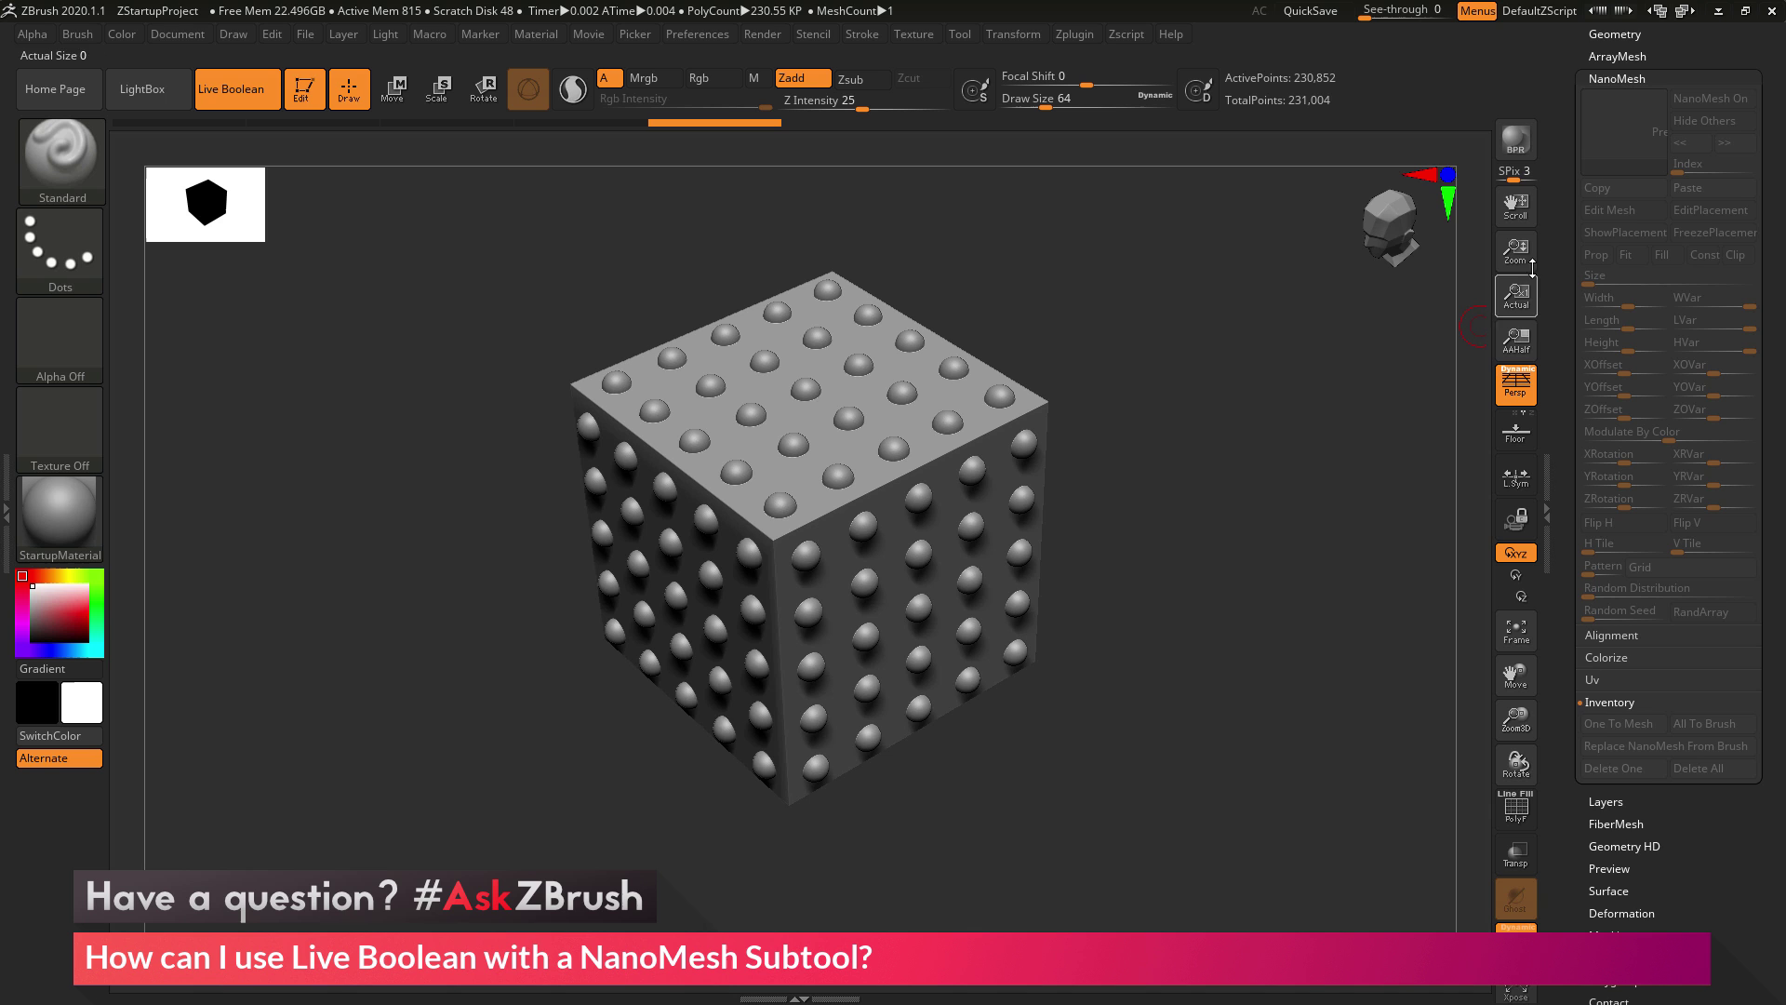
Step: Check the converted subtool against the Live Boolean preview with Solo mode off, then isolate it again
scroll(1559, 279, up, 1)
drag(1559, 413, 1562, 480)
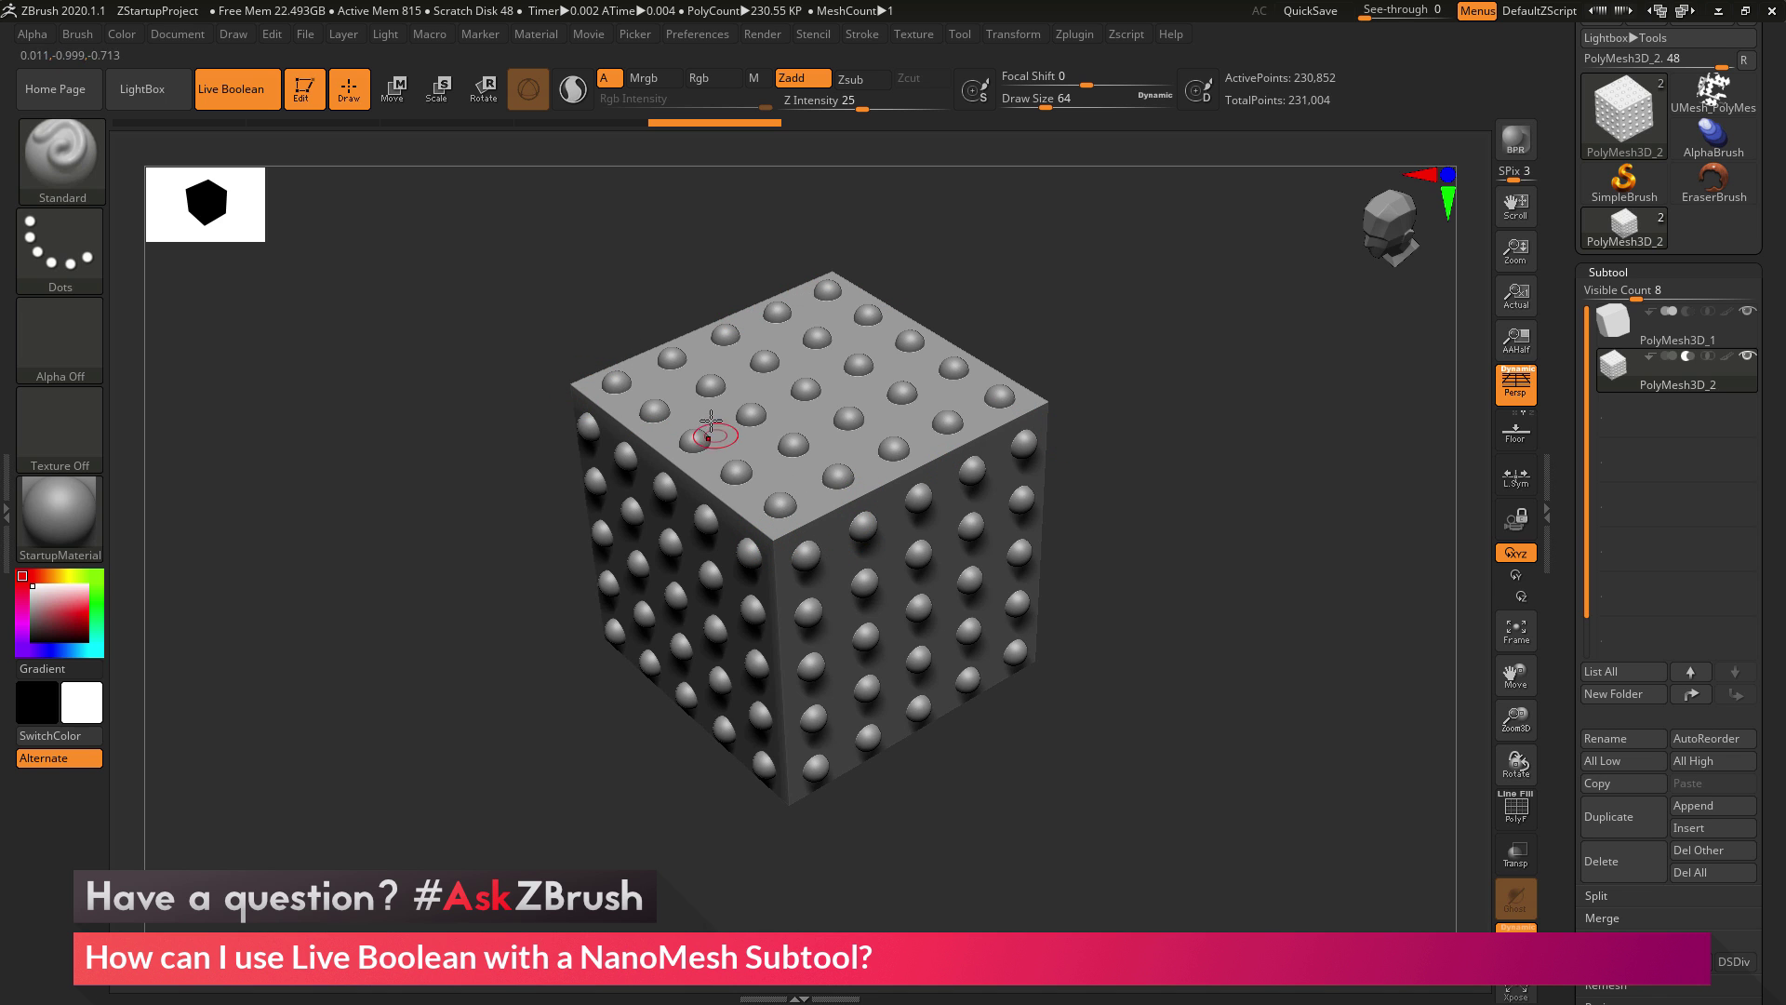
drag(1241, 605, 1241, 609)
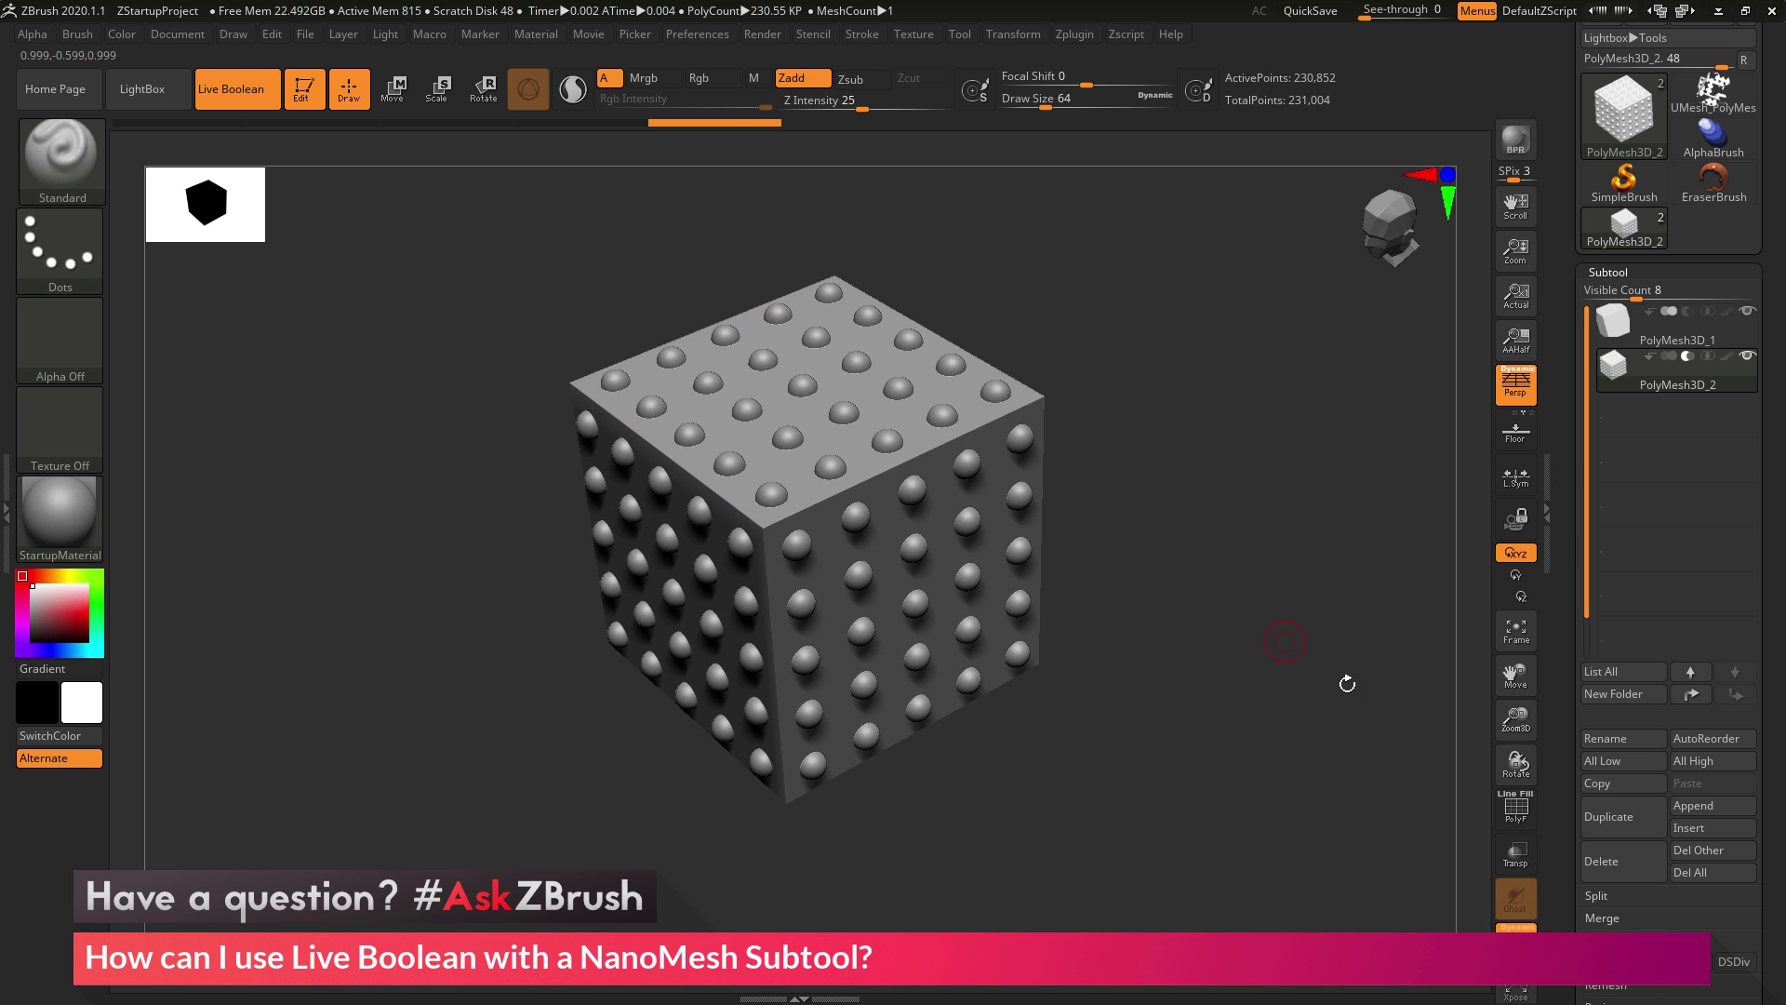
click(1493, 901)
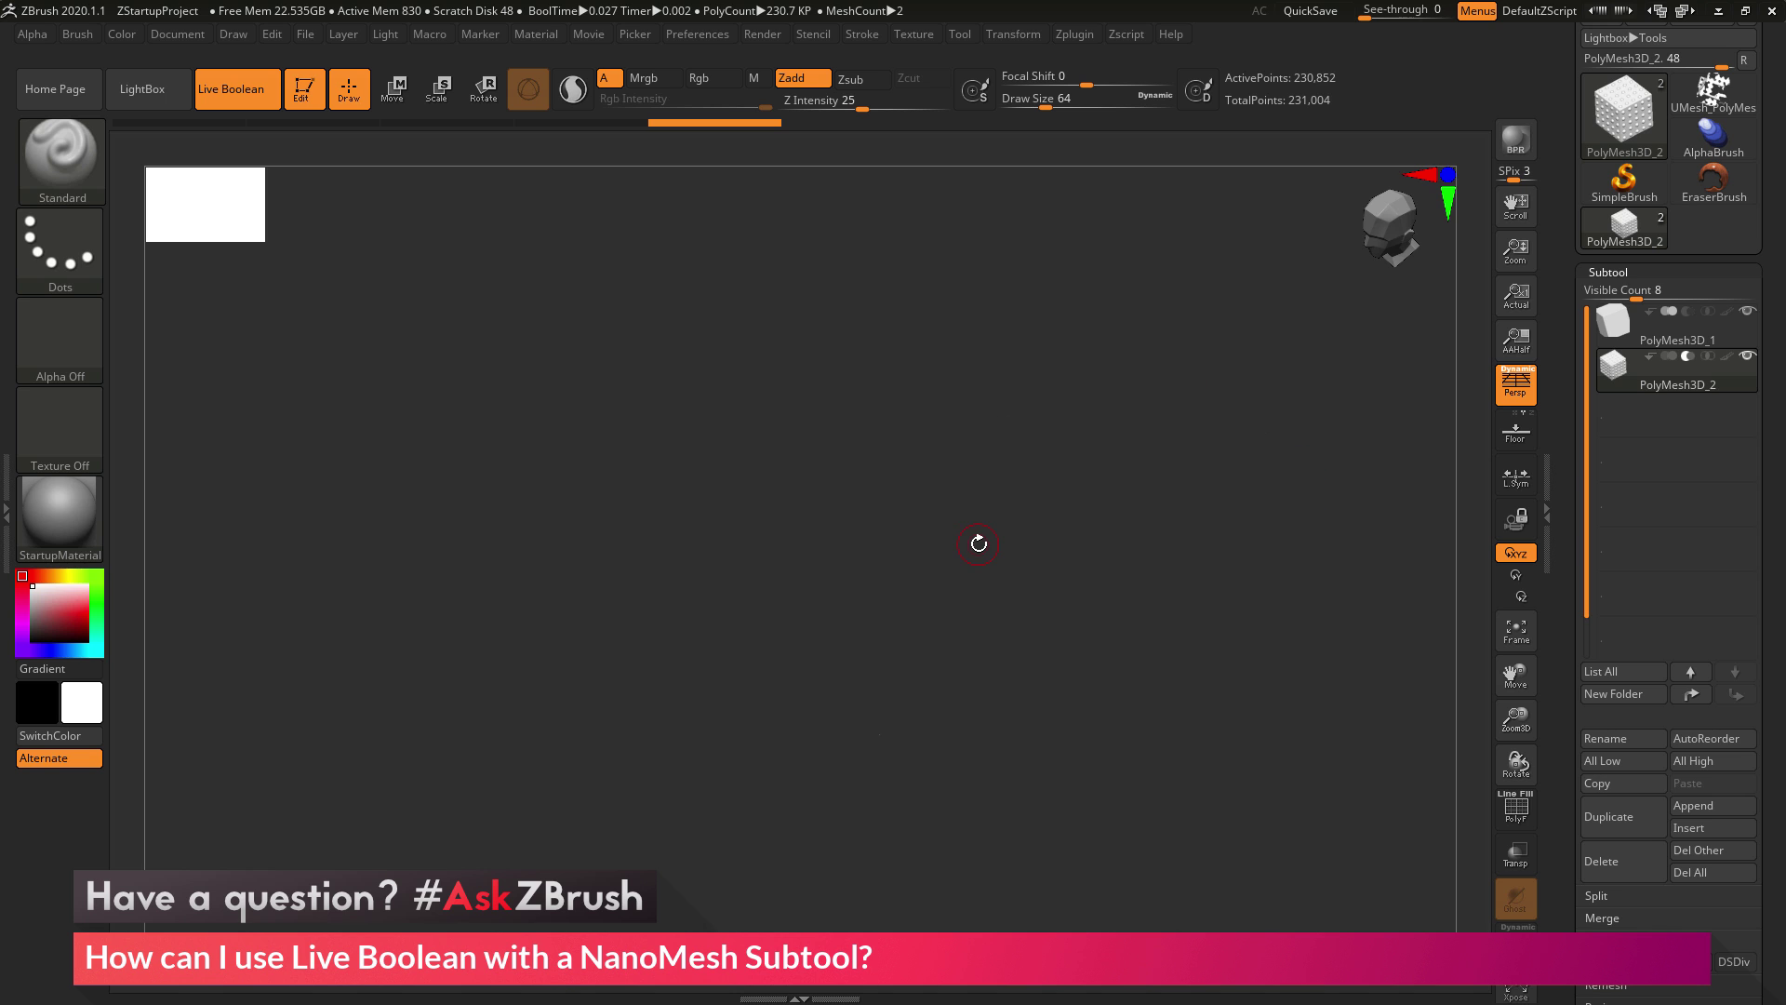
click(1648, 340)
click(1683, 372)
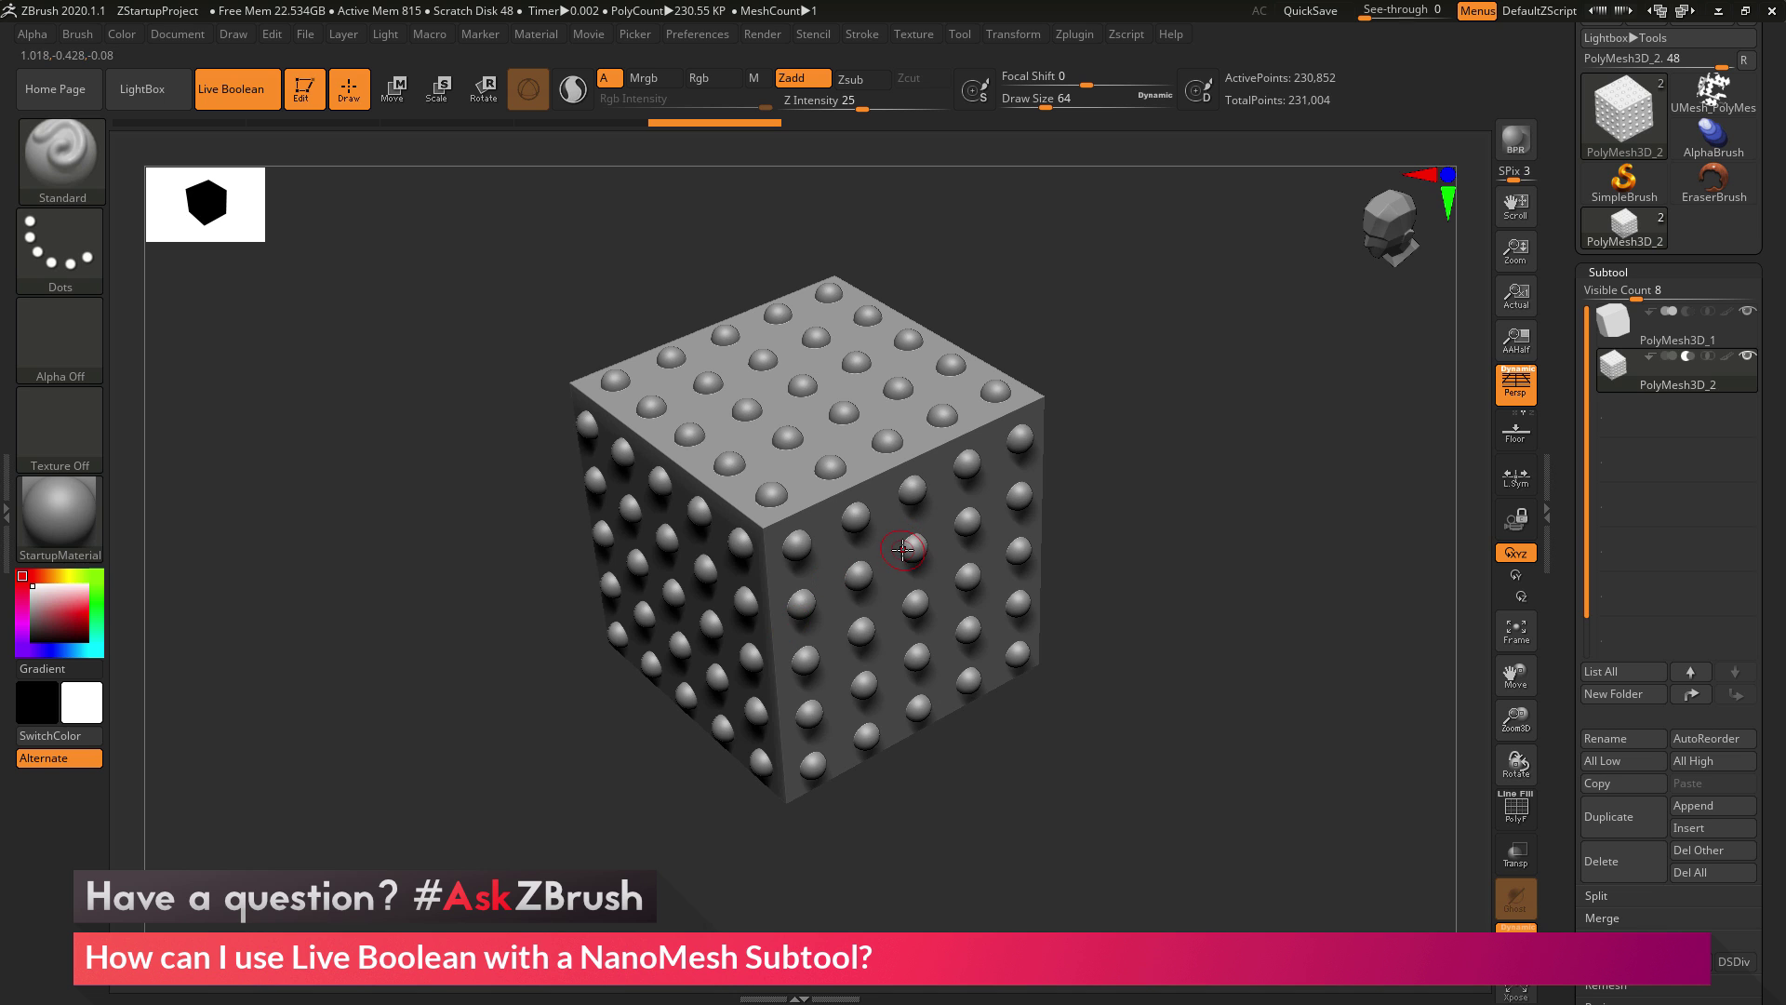
Step: Display the polygroups with PolyFrame and isolate the spheres' polygroup, hiding the cube placement mesh
click(1516, 810)
drag(1361, 622, 1272, 661)
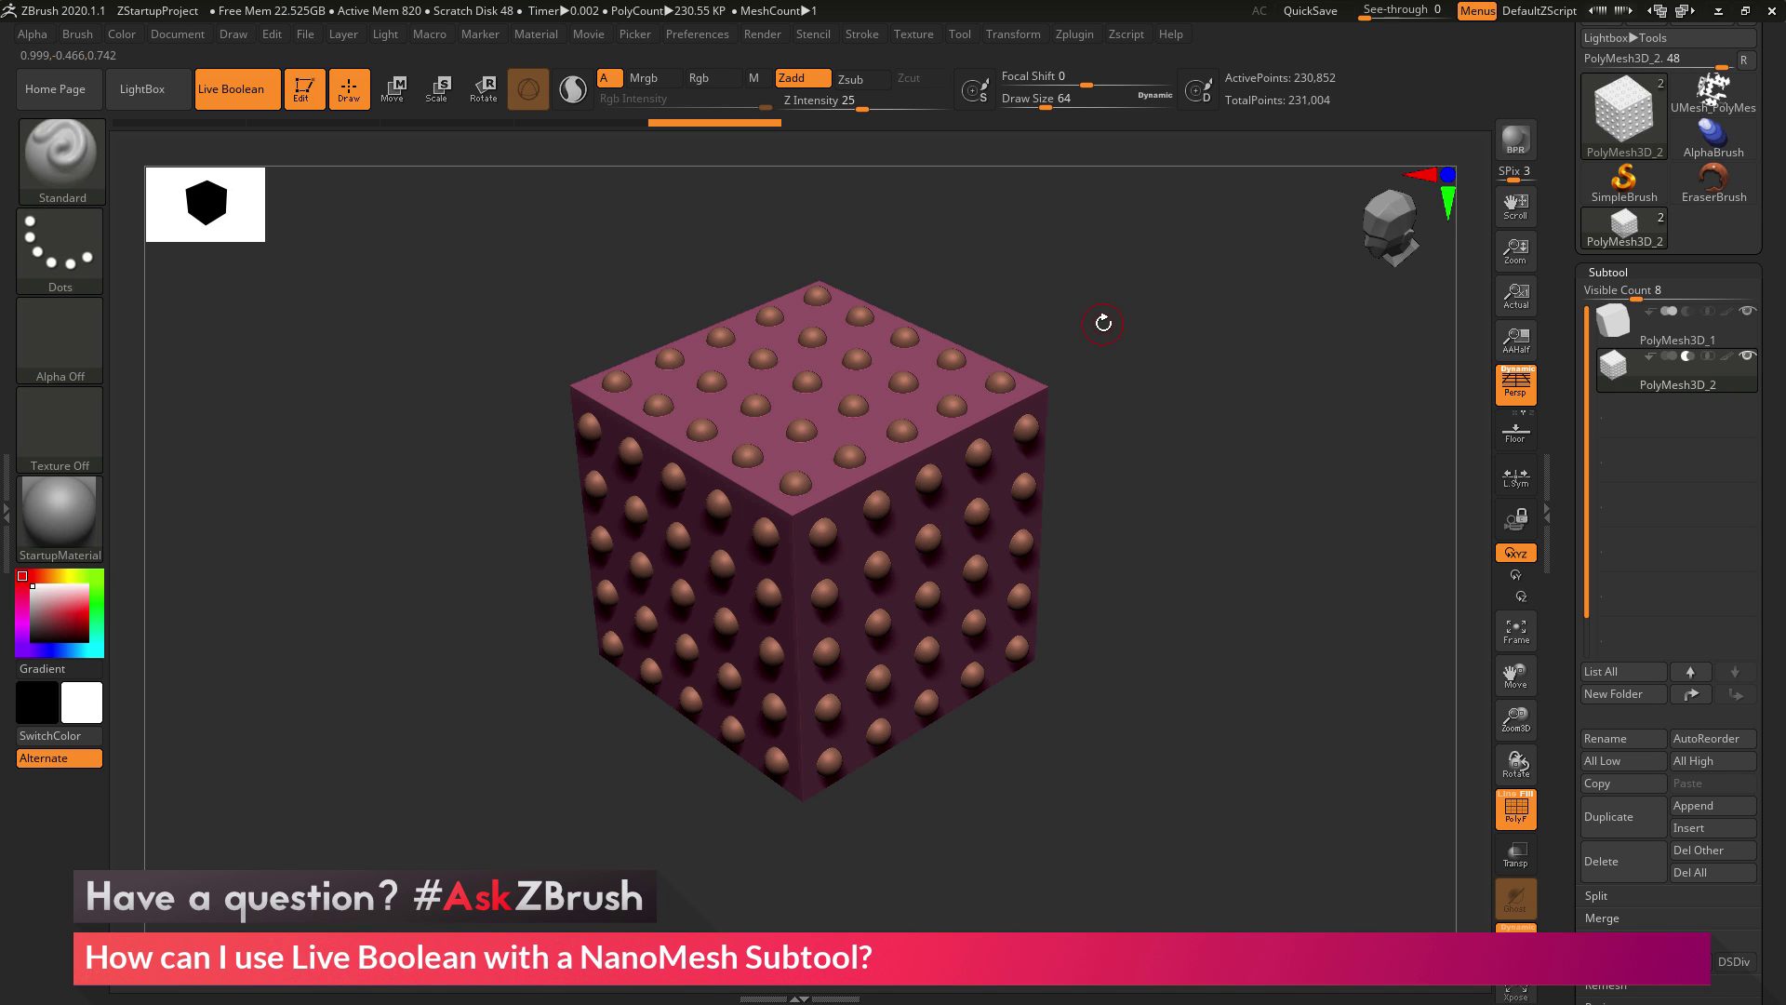
key(ctrl+shift)
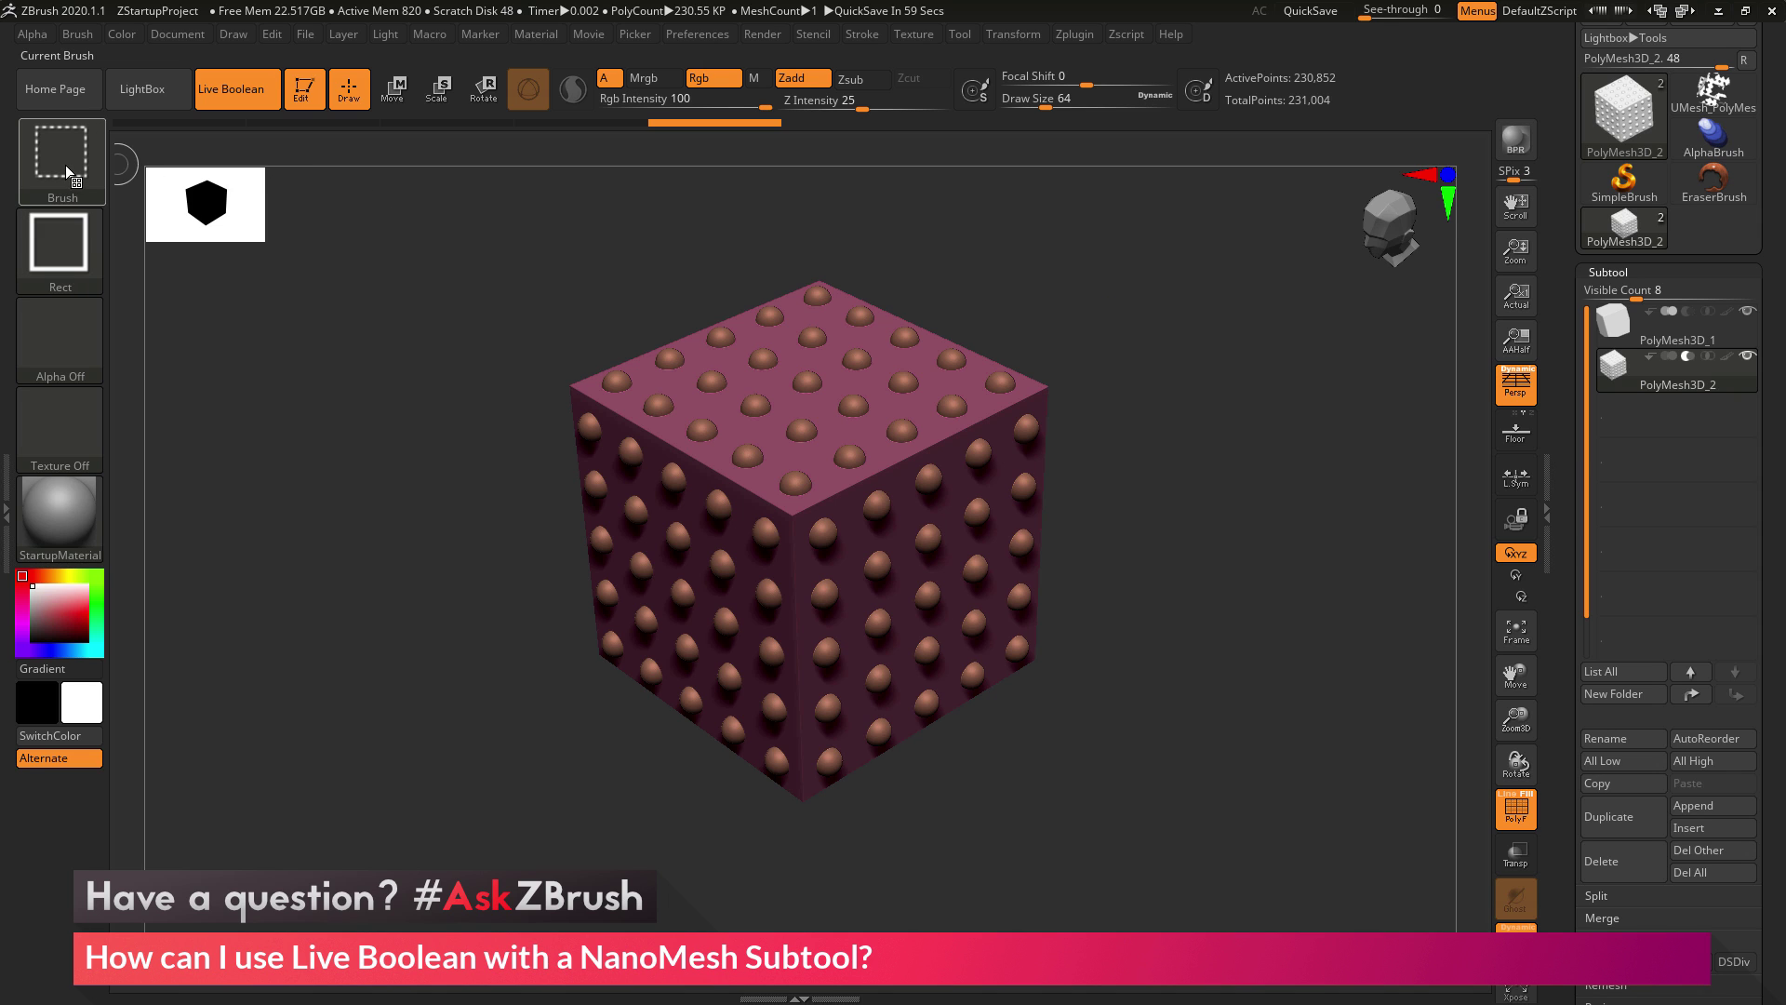
ctrl+shift+click(905, 335)
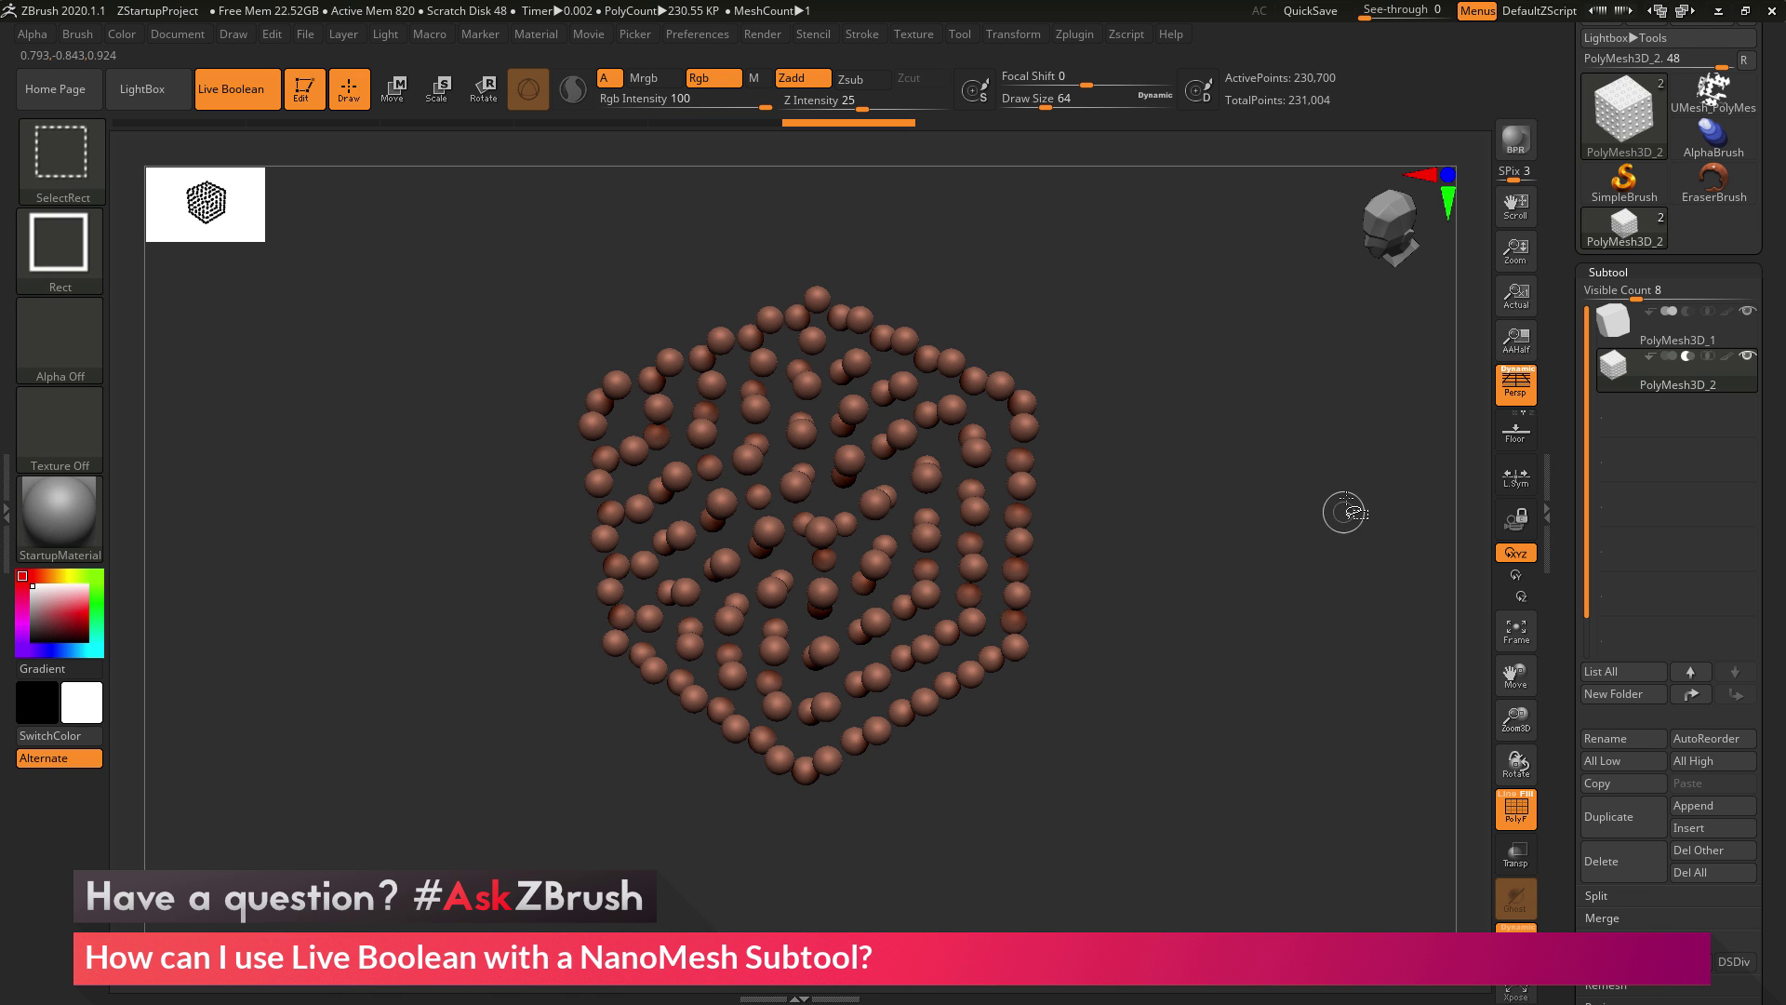
mouse_move(1288, 471)
mouse_down()
mouse_move(1152, 682)
mouse_move(1120, 634)
mouse_move(1144, 717)
mouse_move(1172, 711)
mouse_move(1152, 706)
mouse_up()
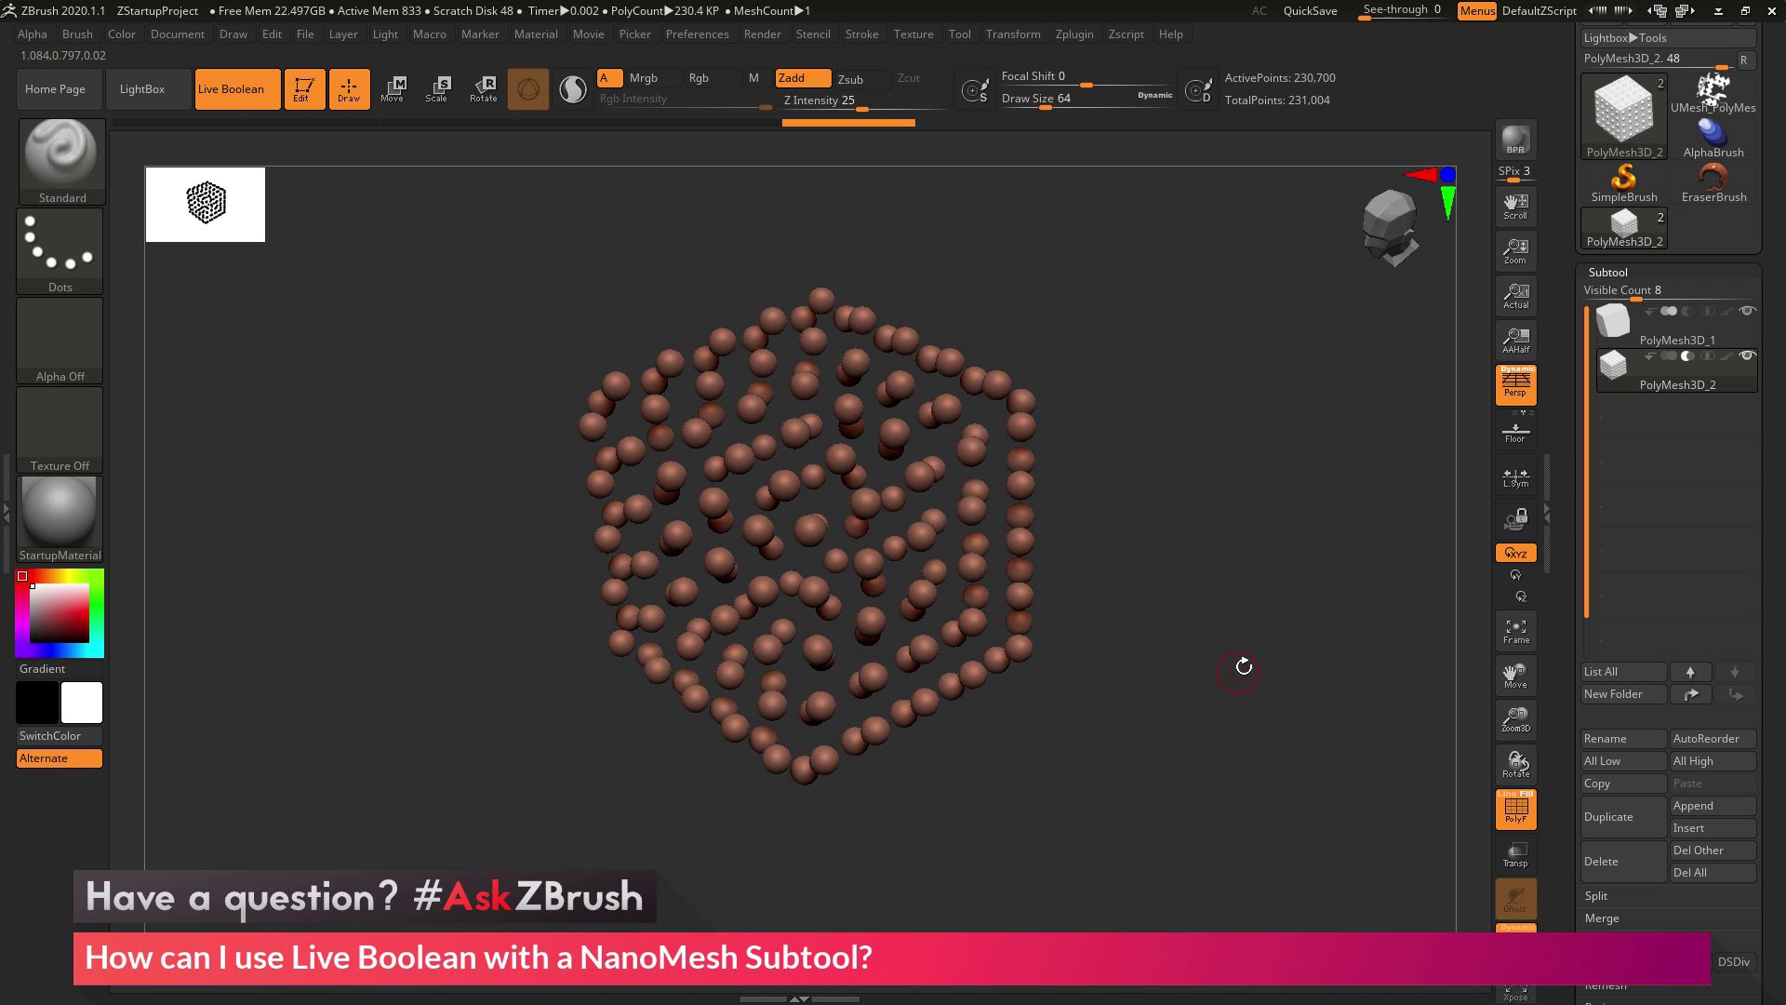
Step: Delete the hidden cube placement geometry from the PolyMesh3D_2 subtool with Del Hidden
scroll(1564, 252, down, 3)
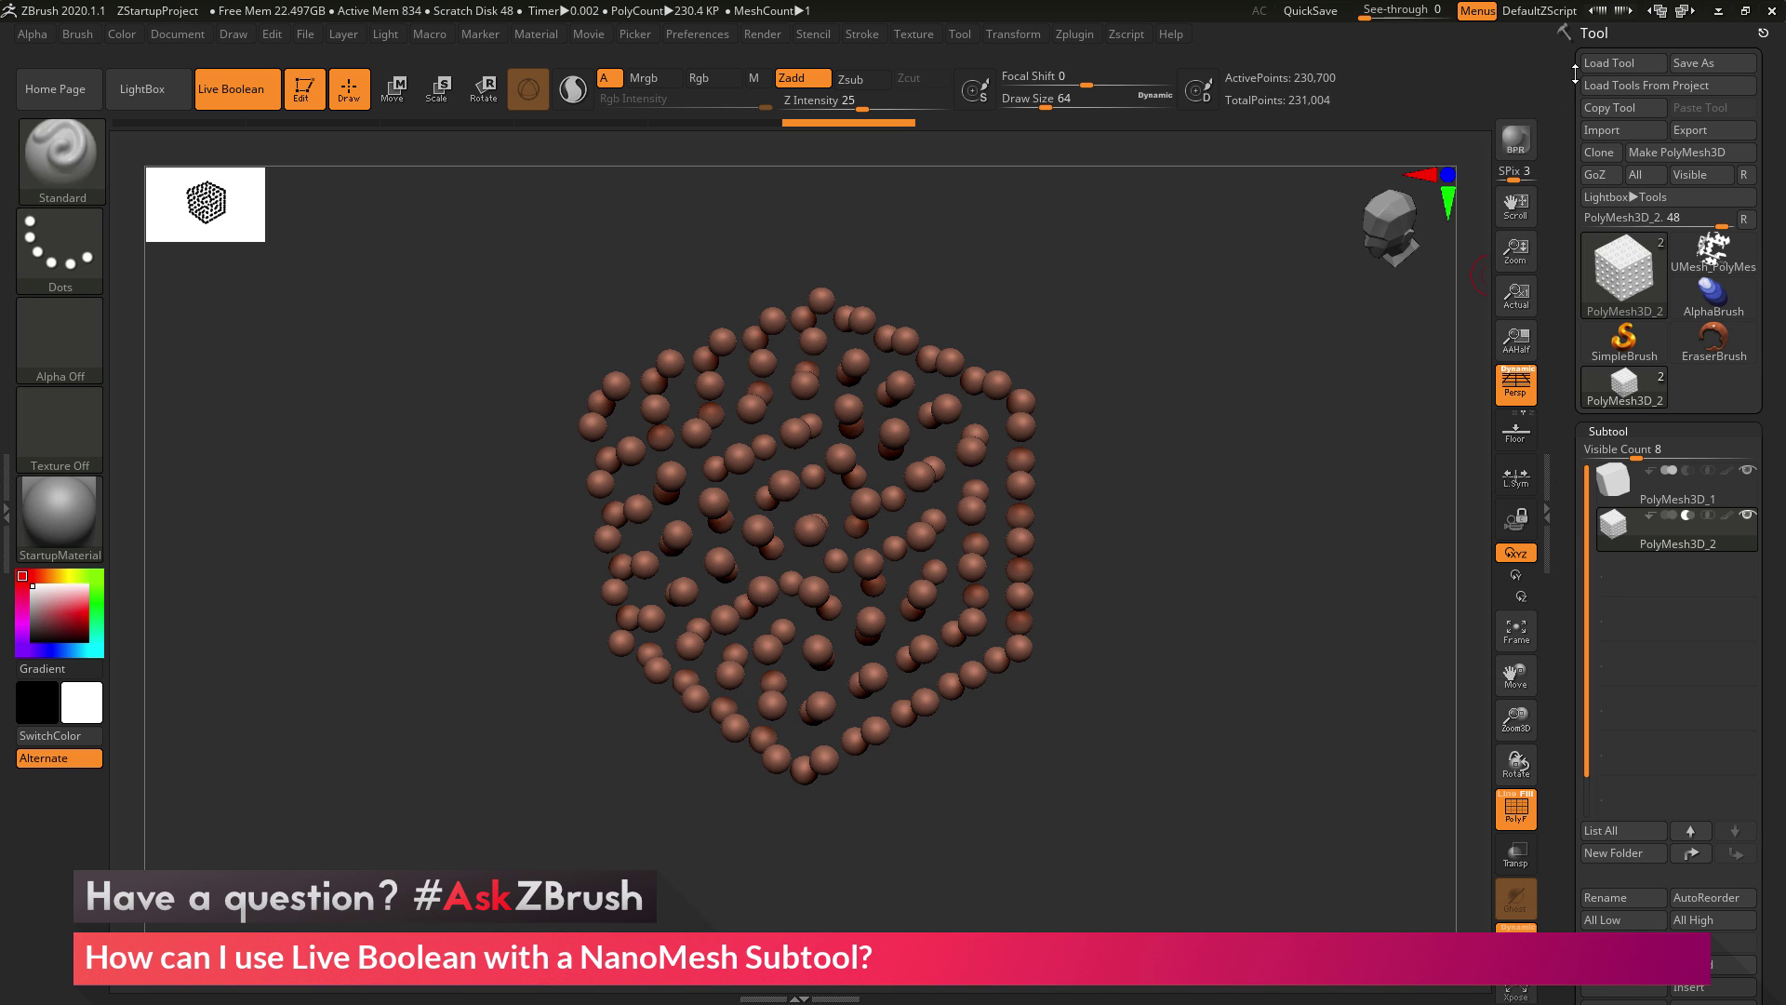
scroll(1563, 252, down, 5)
click(1615, 430)
scroll(1566, 354, down, 2)
key(shift)
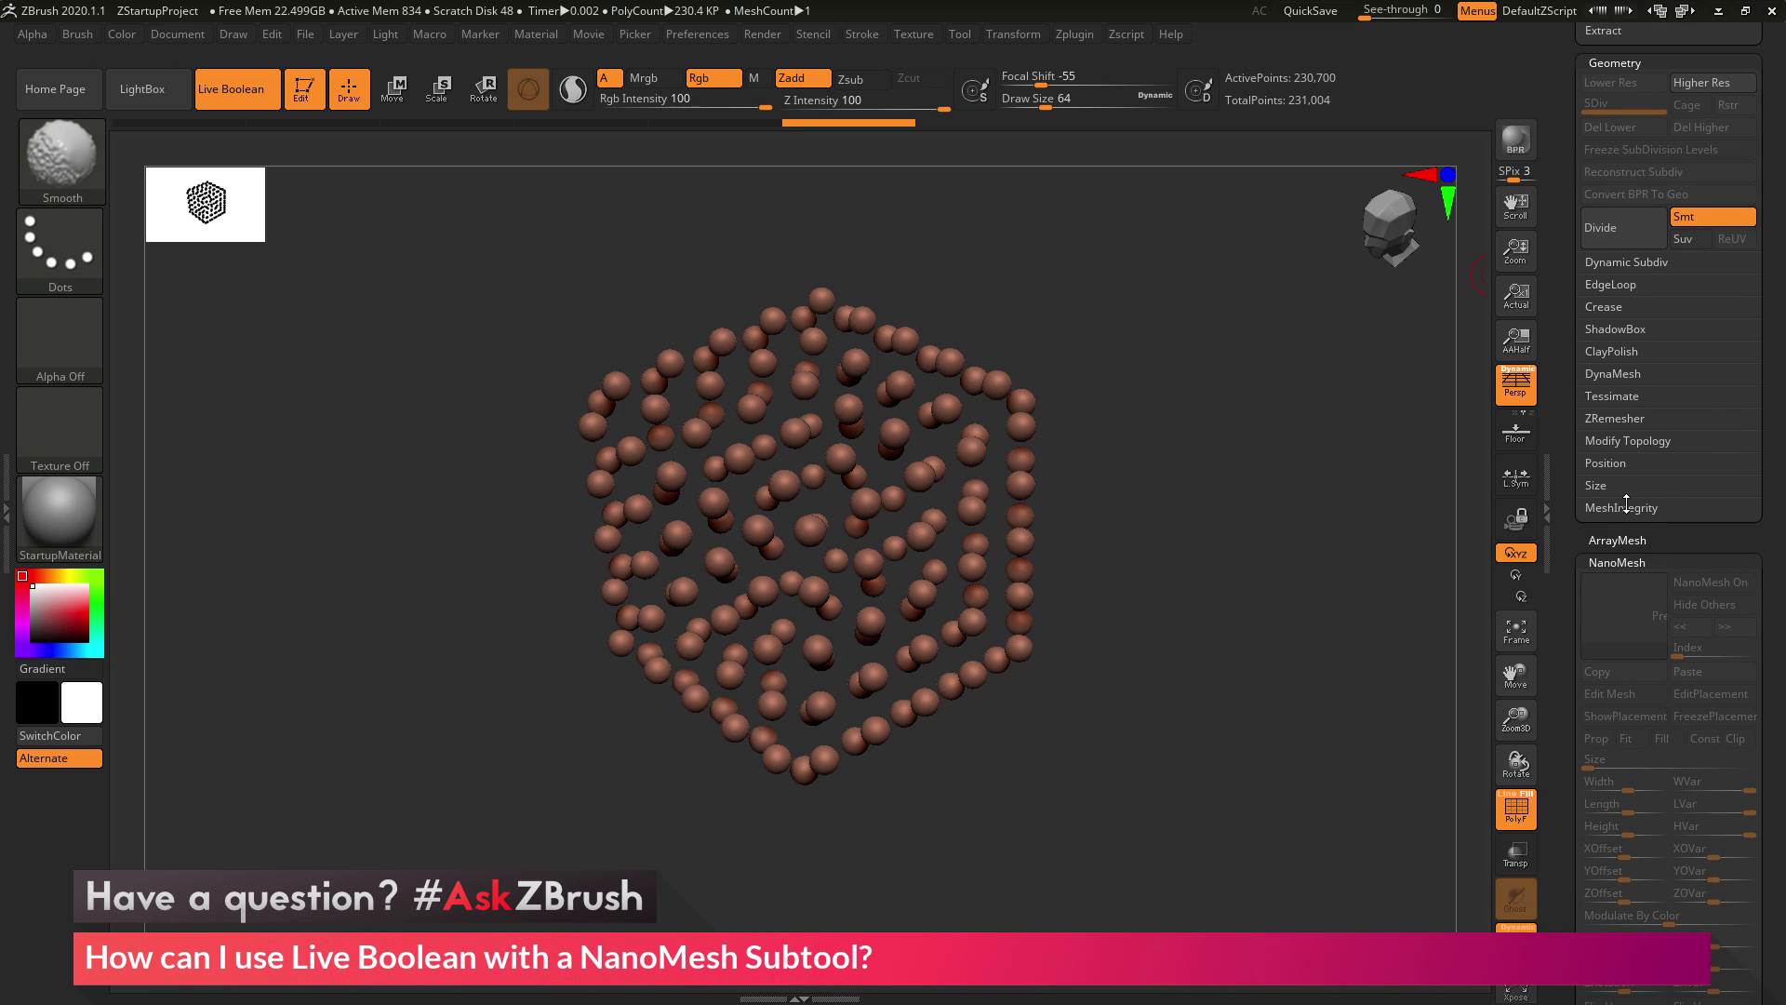
click(1639, 441)
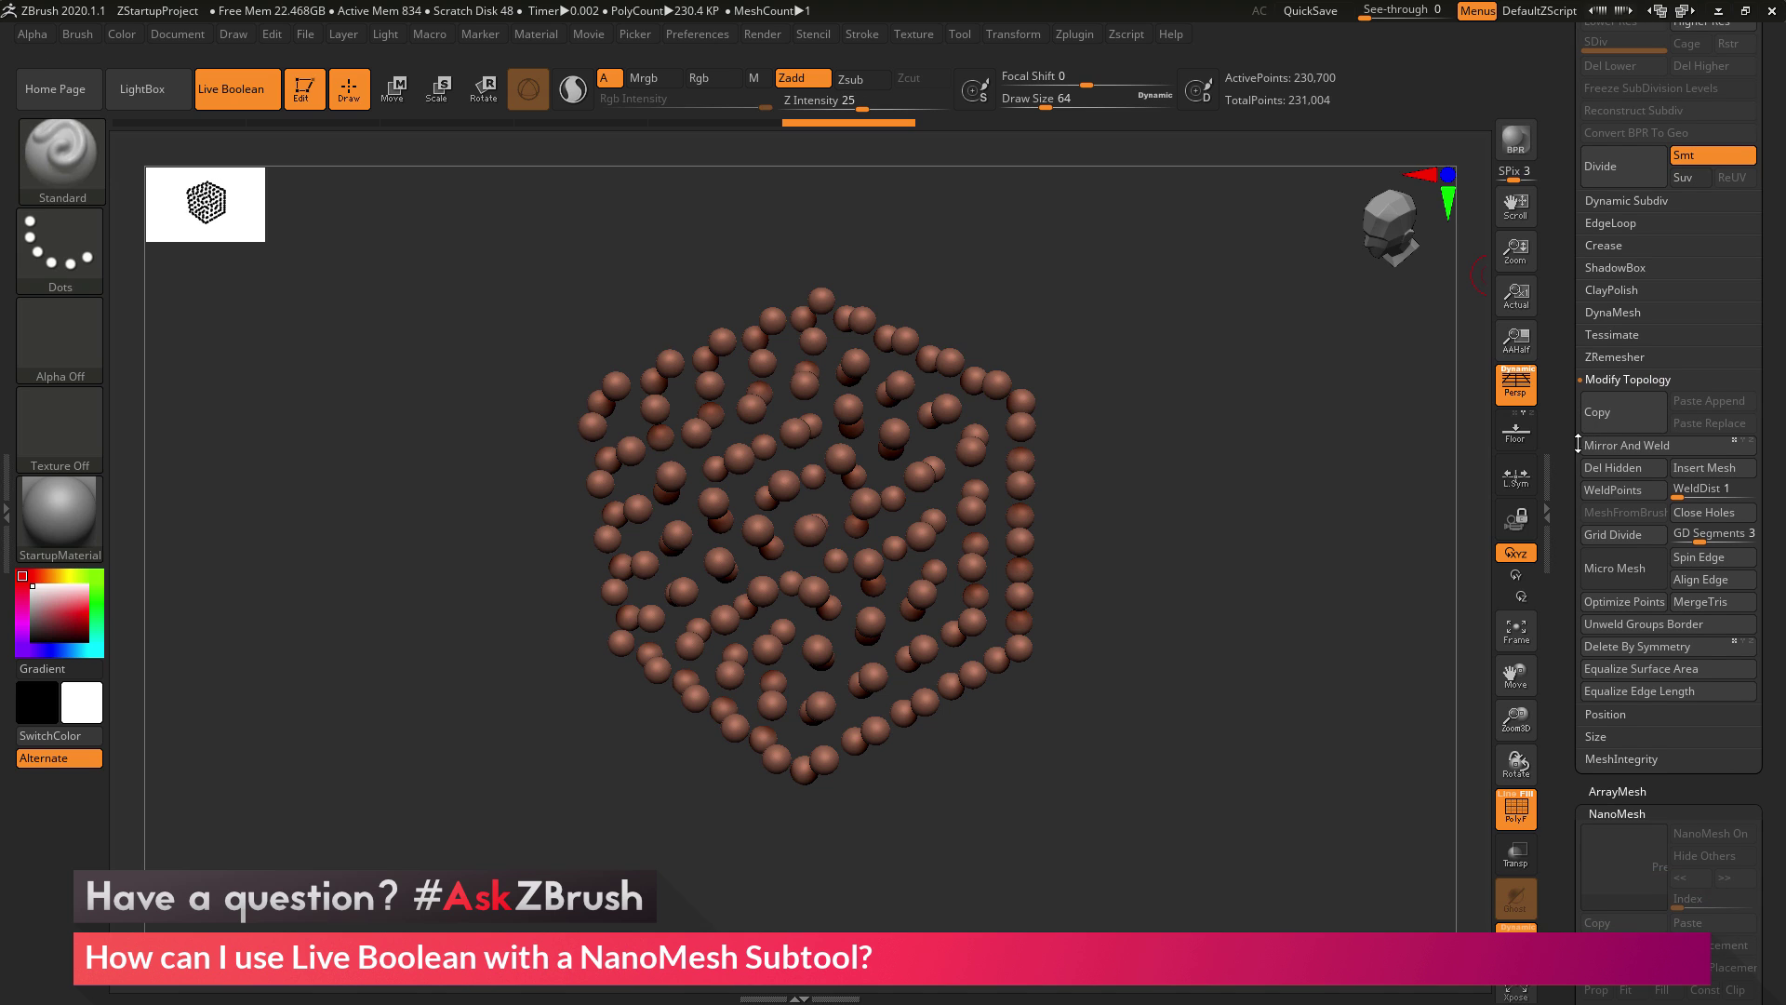
click(1623, 467)
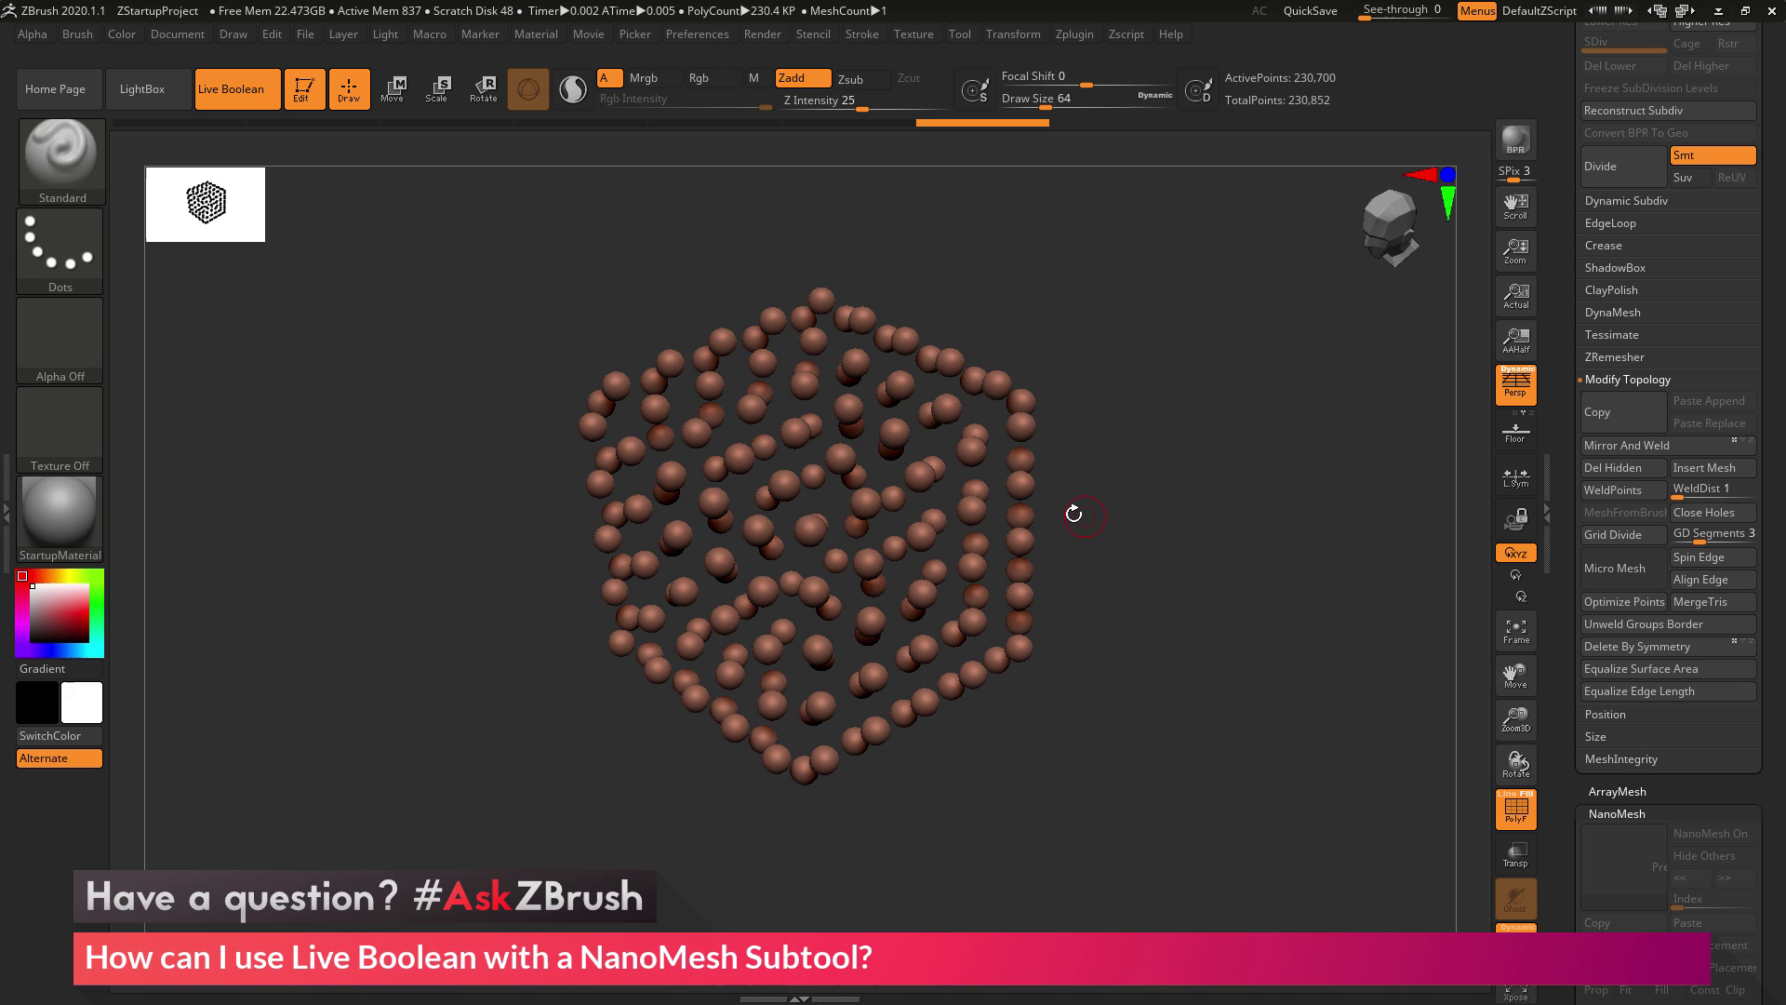
Step: Turn off PolyFrame and Solo mode, then inspect the Live Boolean subtraction while selecting each subtool in turn
click(1500, 805)
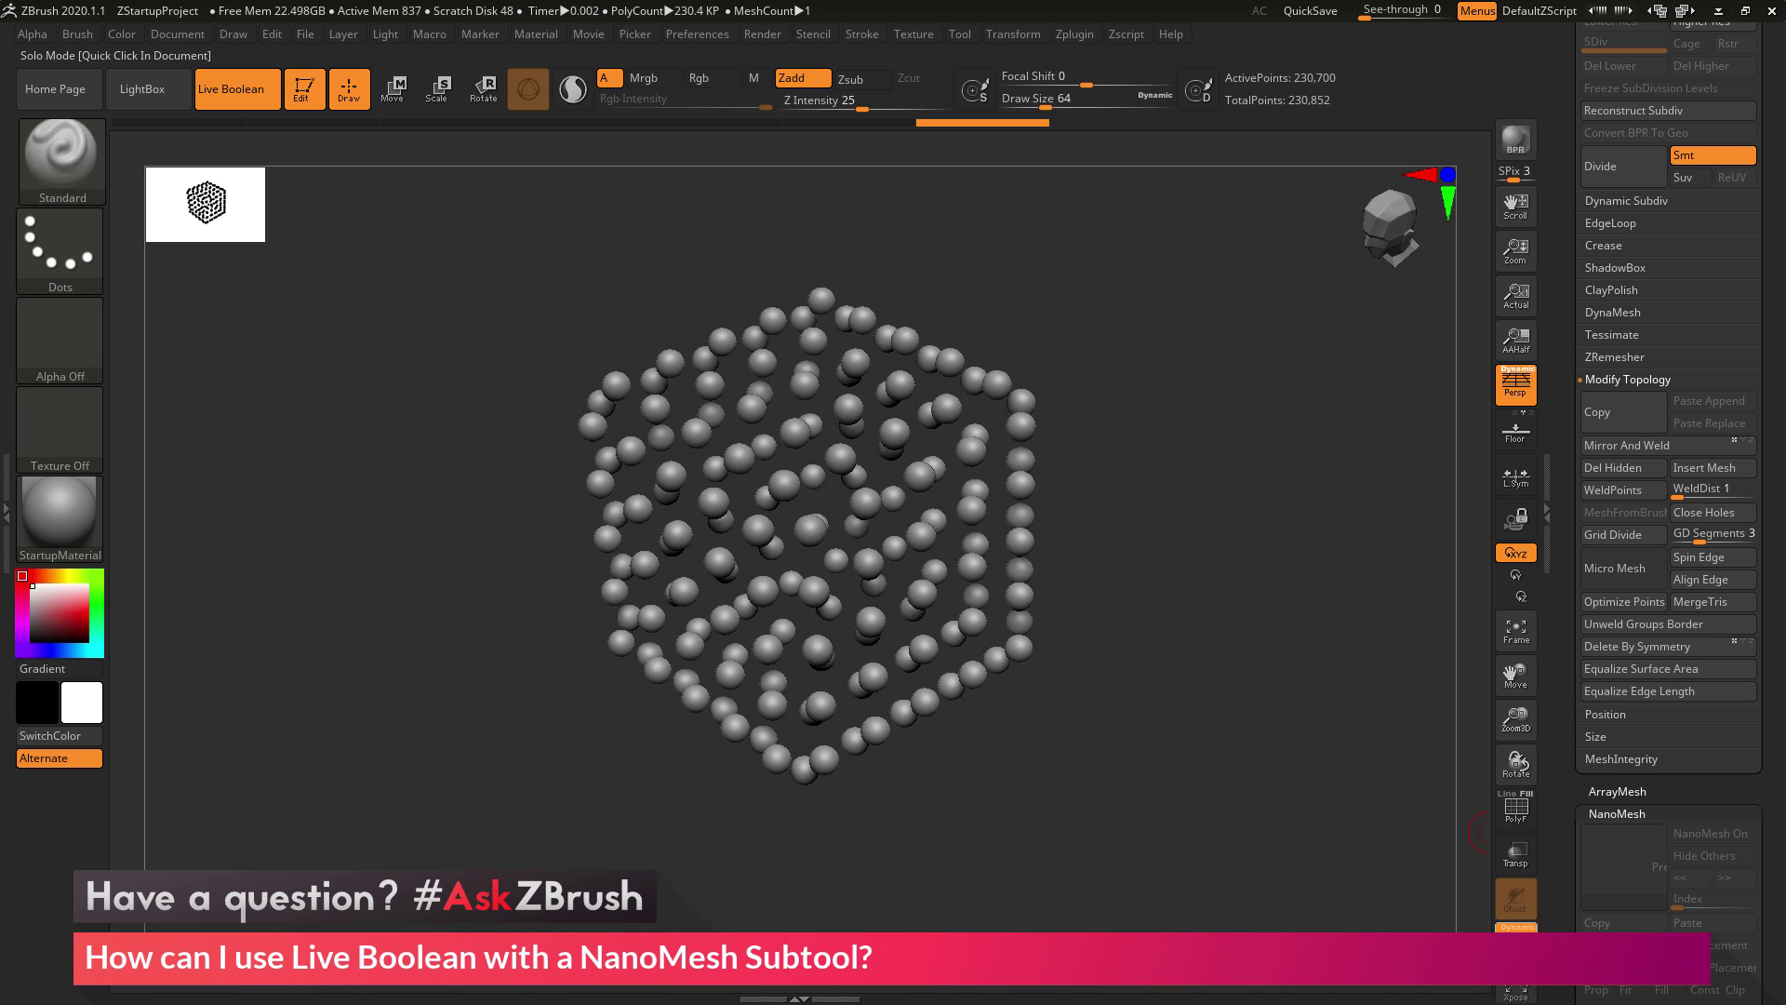
click(1517, 940)
scroll(1563, 364, up, 10)
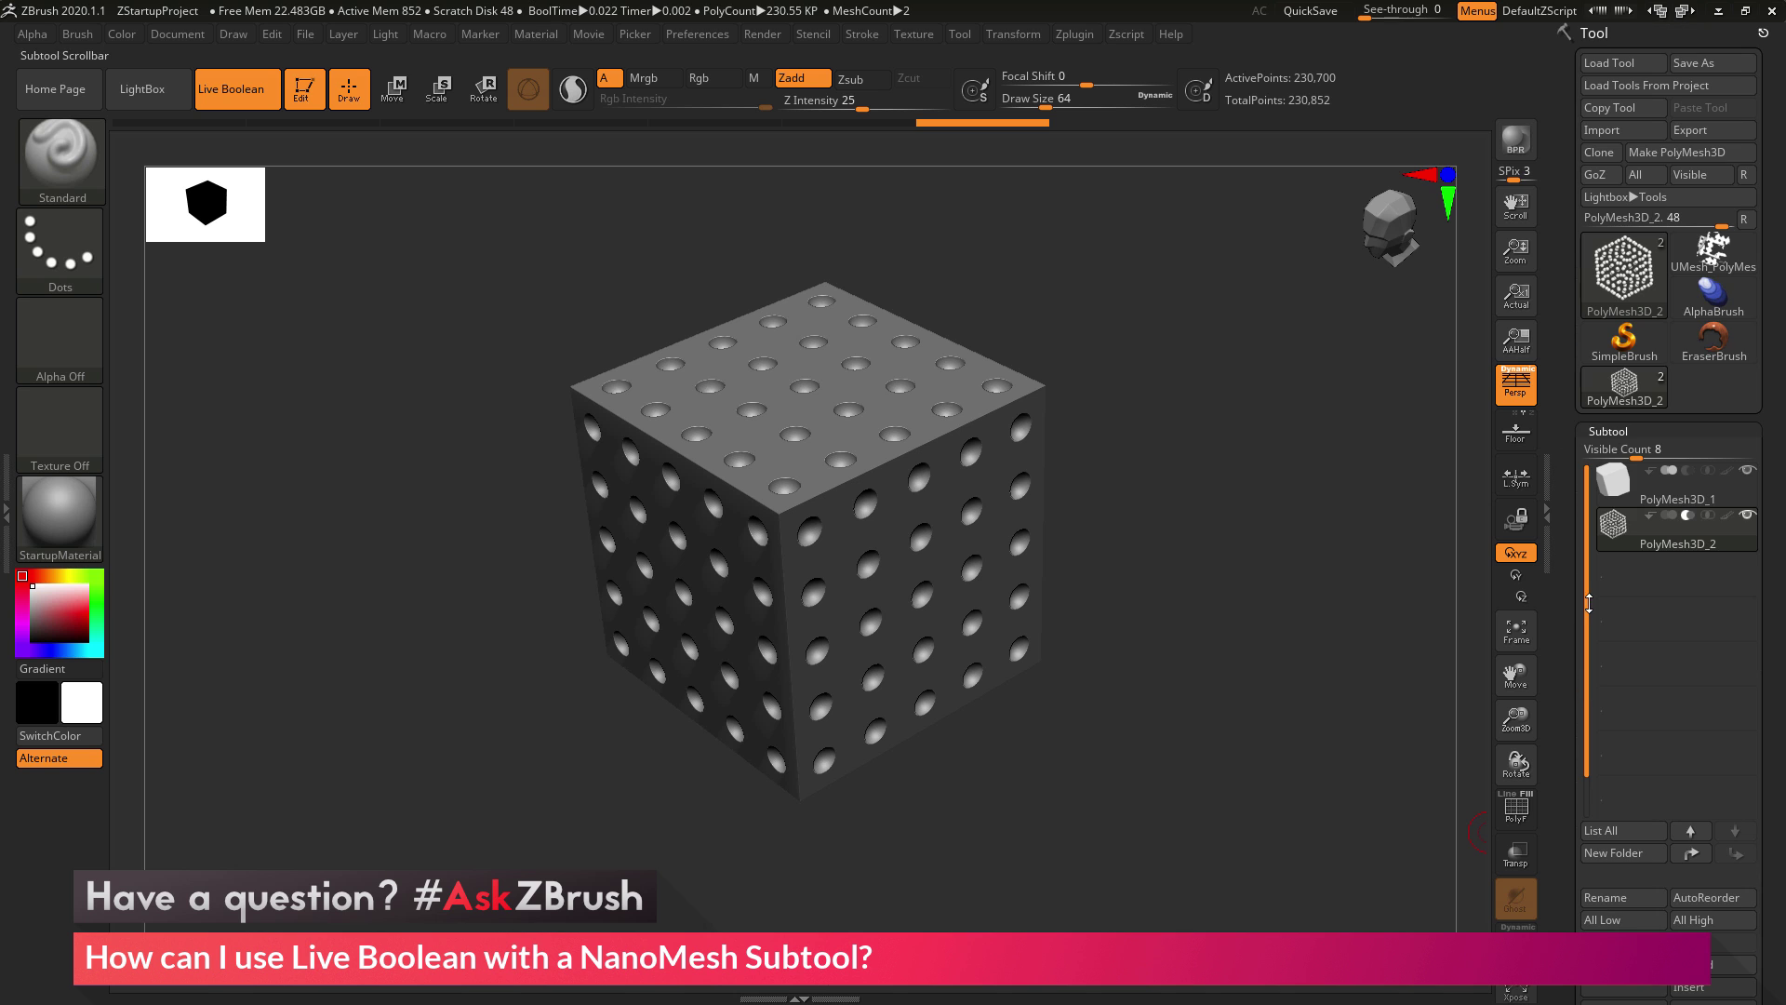
drag(1361, 619, 1317, 573)
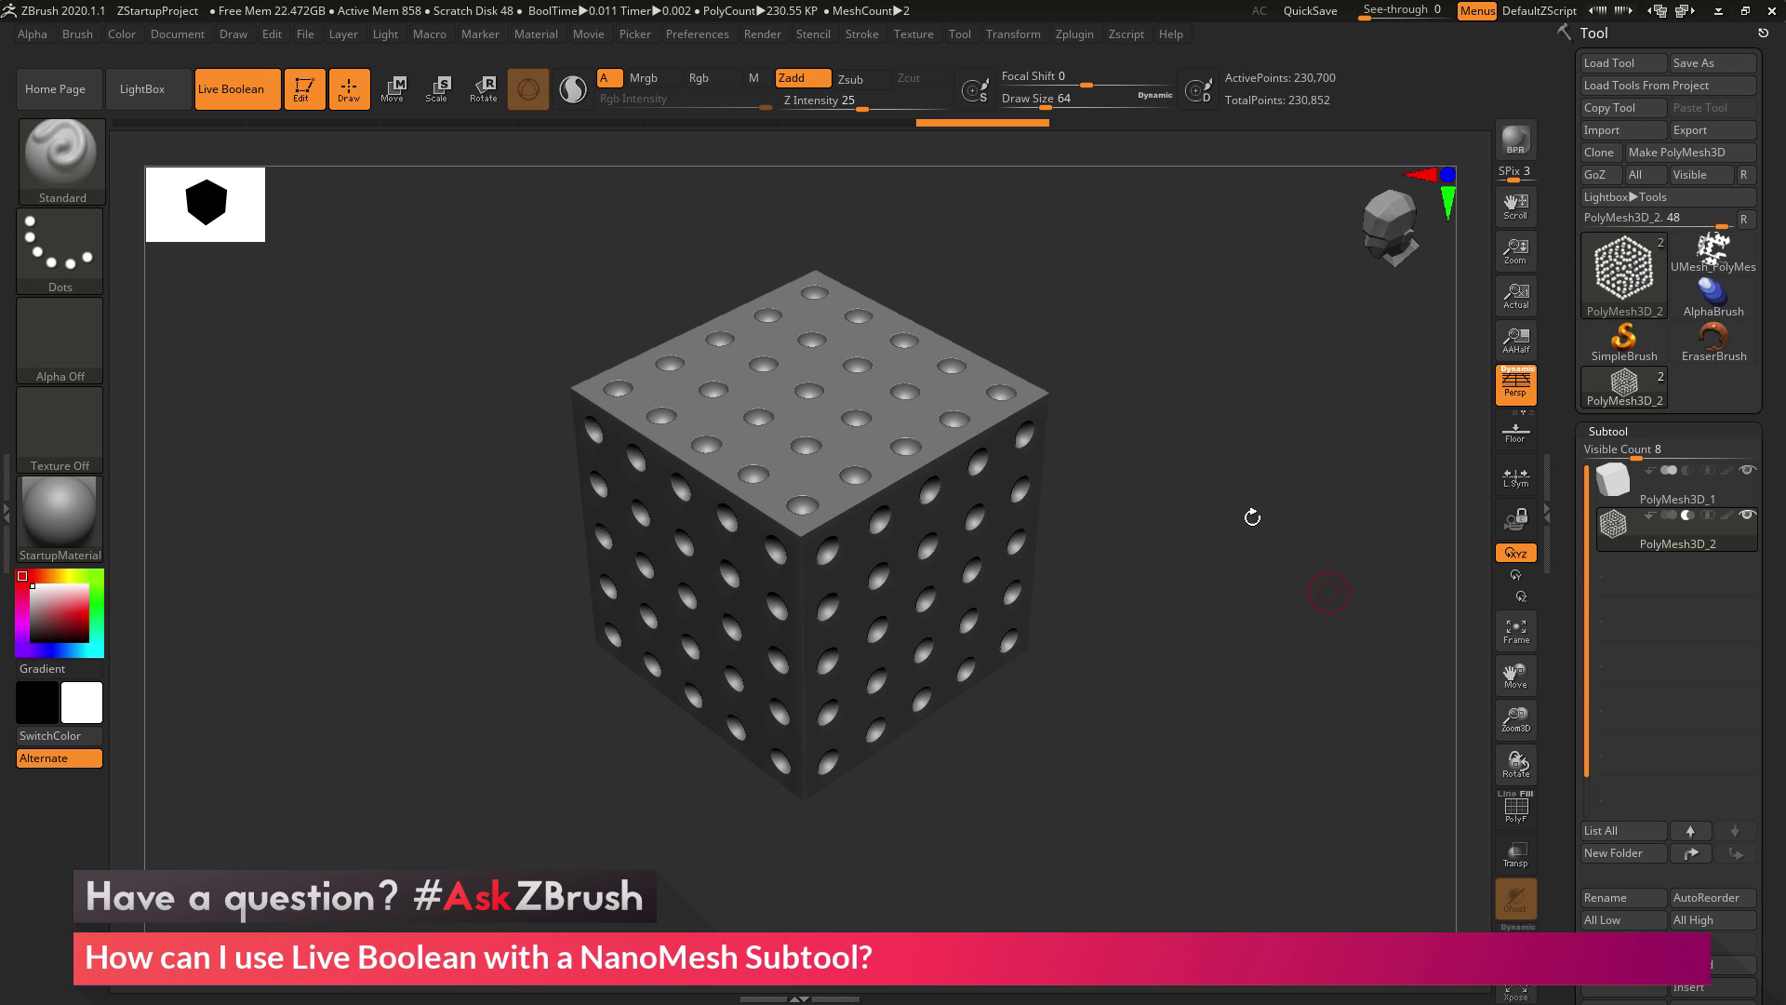
click(1639, 500)
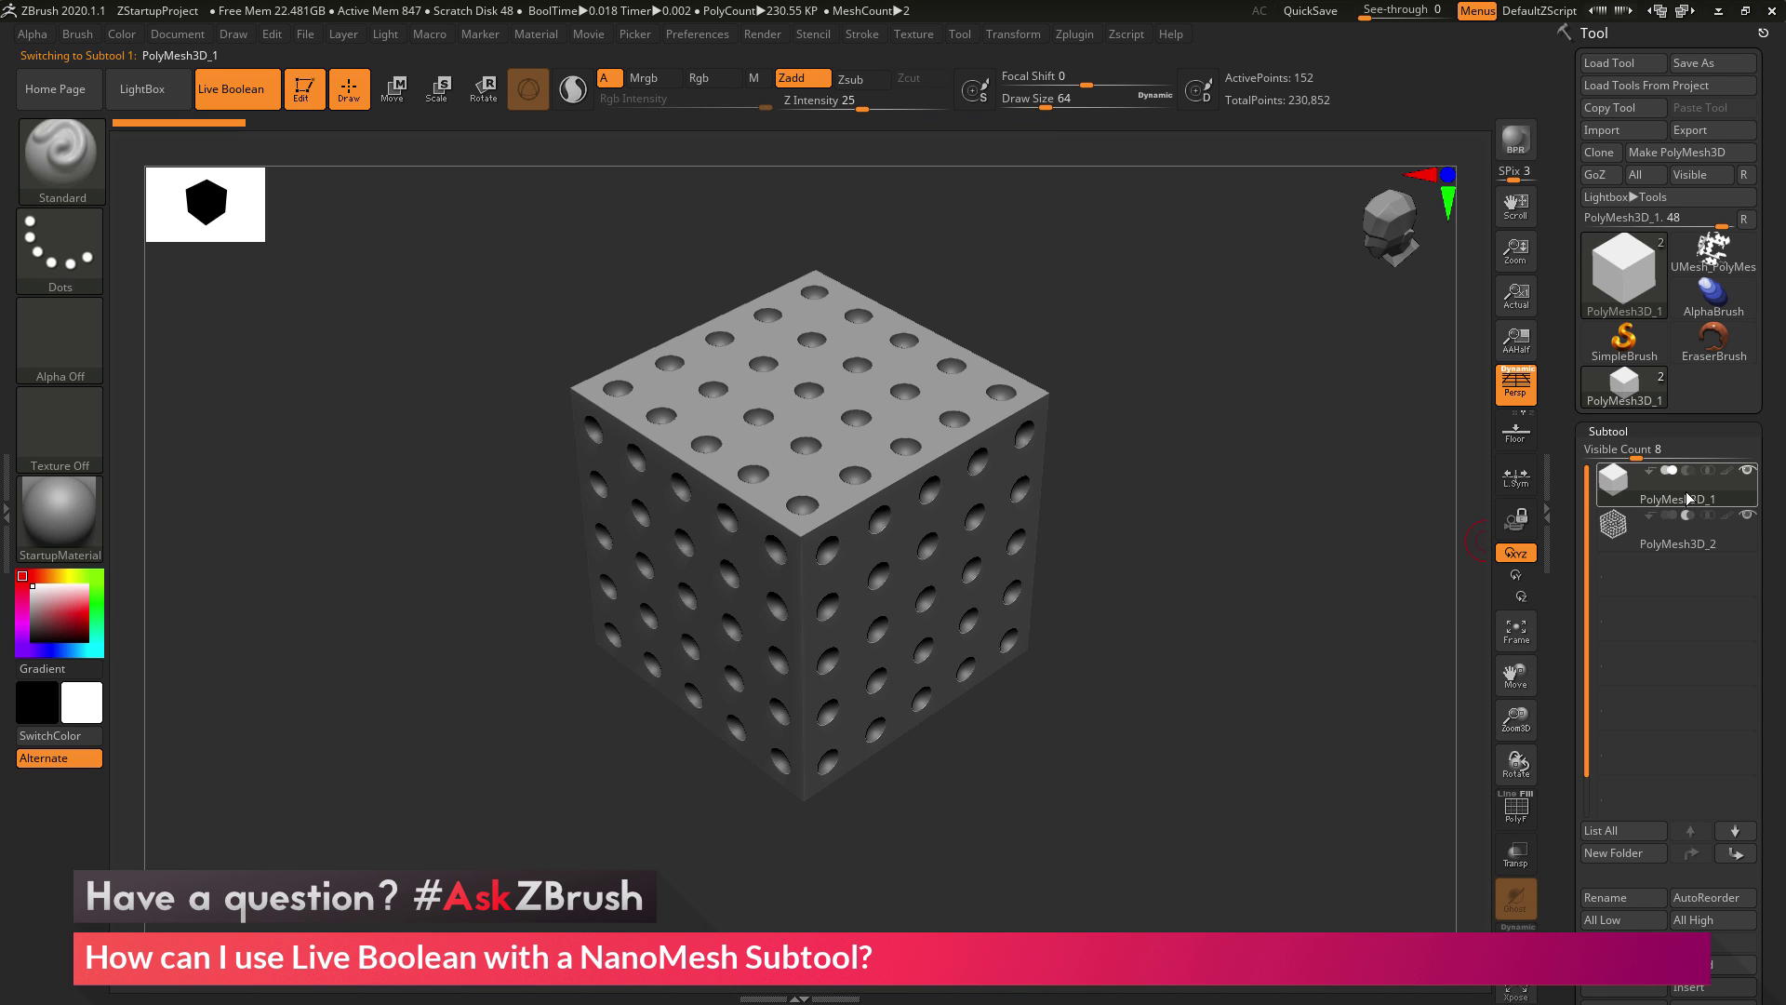
click(1674, 540)
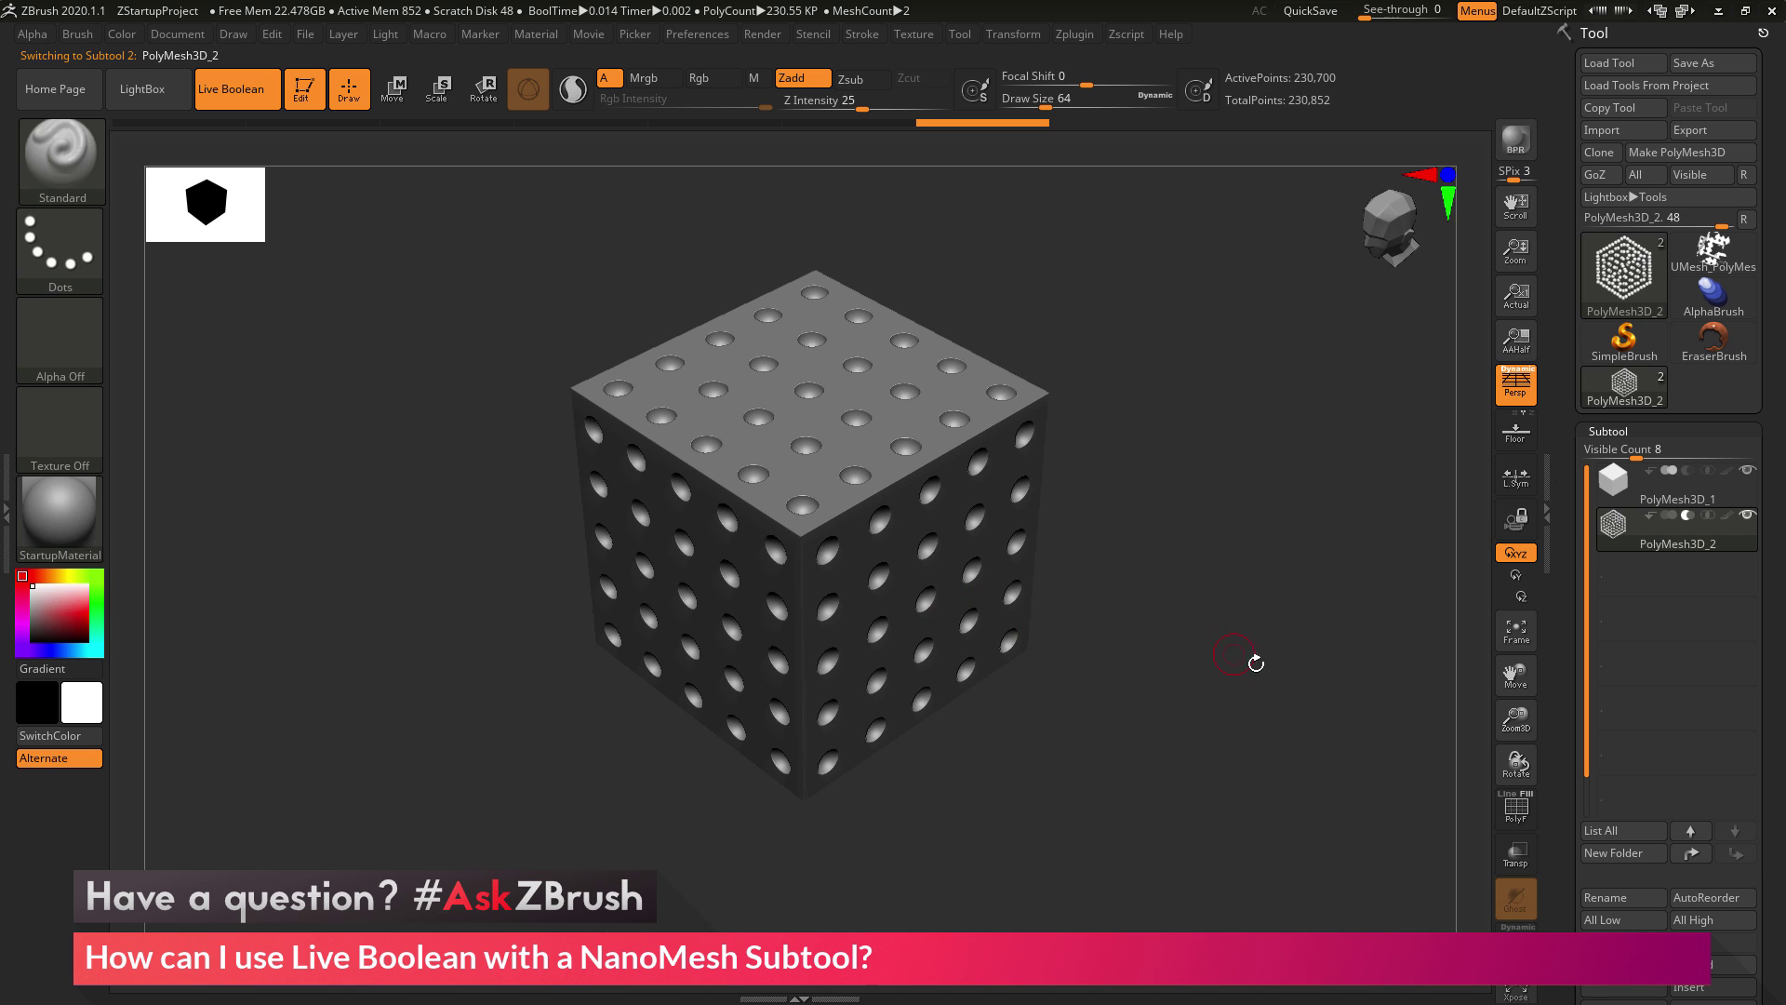
drag(1254, 694, 1247, 688)
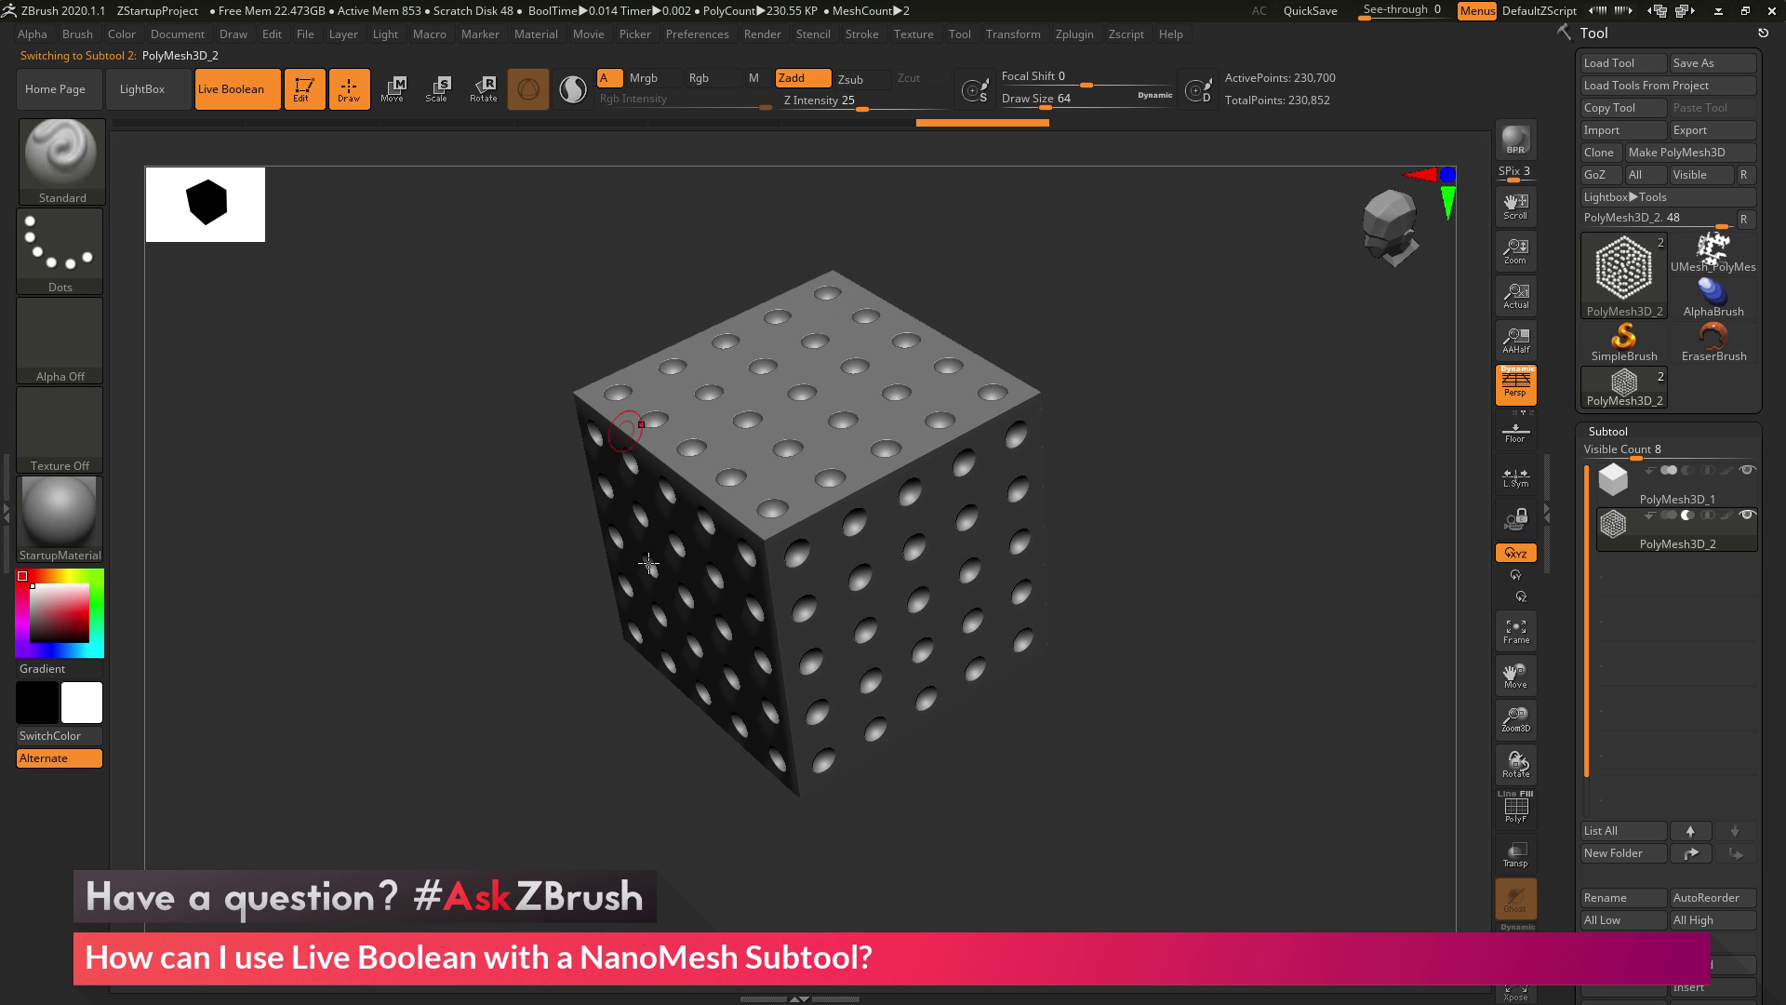
Step: Generate a new Boolean mesh with the PolyMesh3D_1 cube subtool selected, and switch to the resulting UMesh tool
click(1674, 493)
drag(1569, 633, 1558, 430)
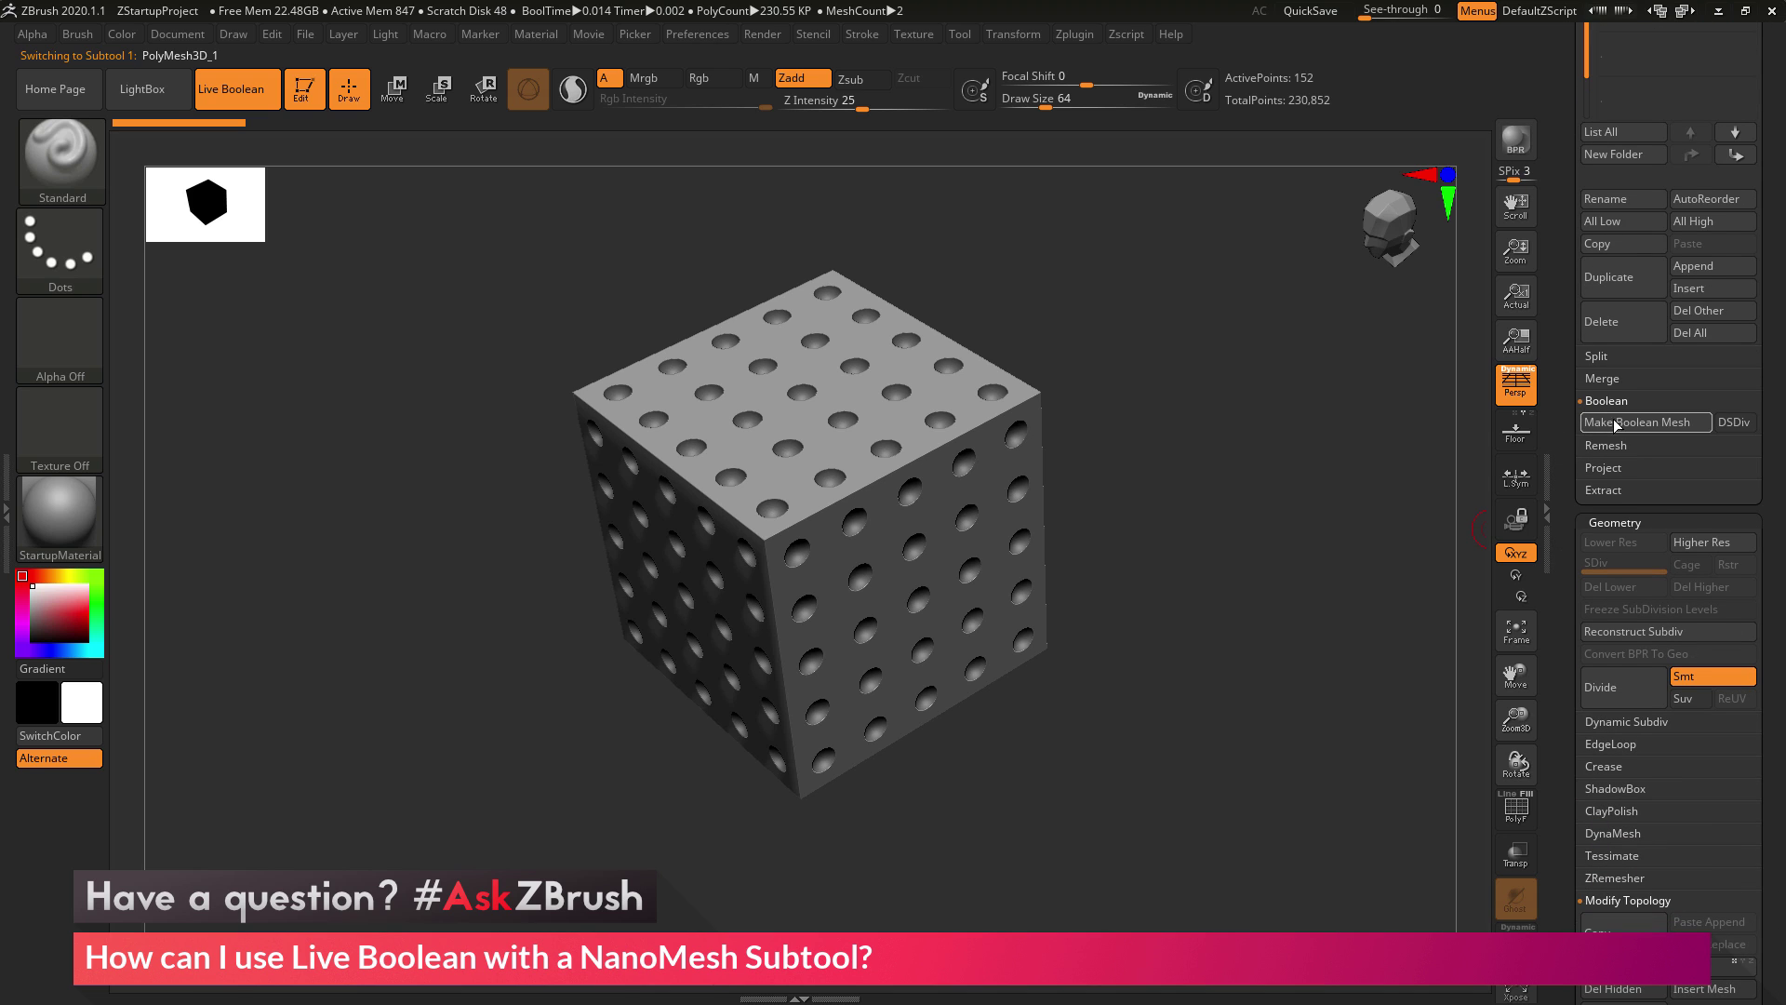
click(1686, 423)
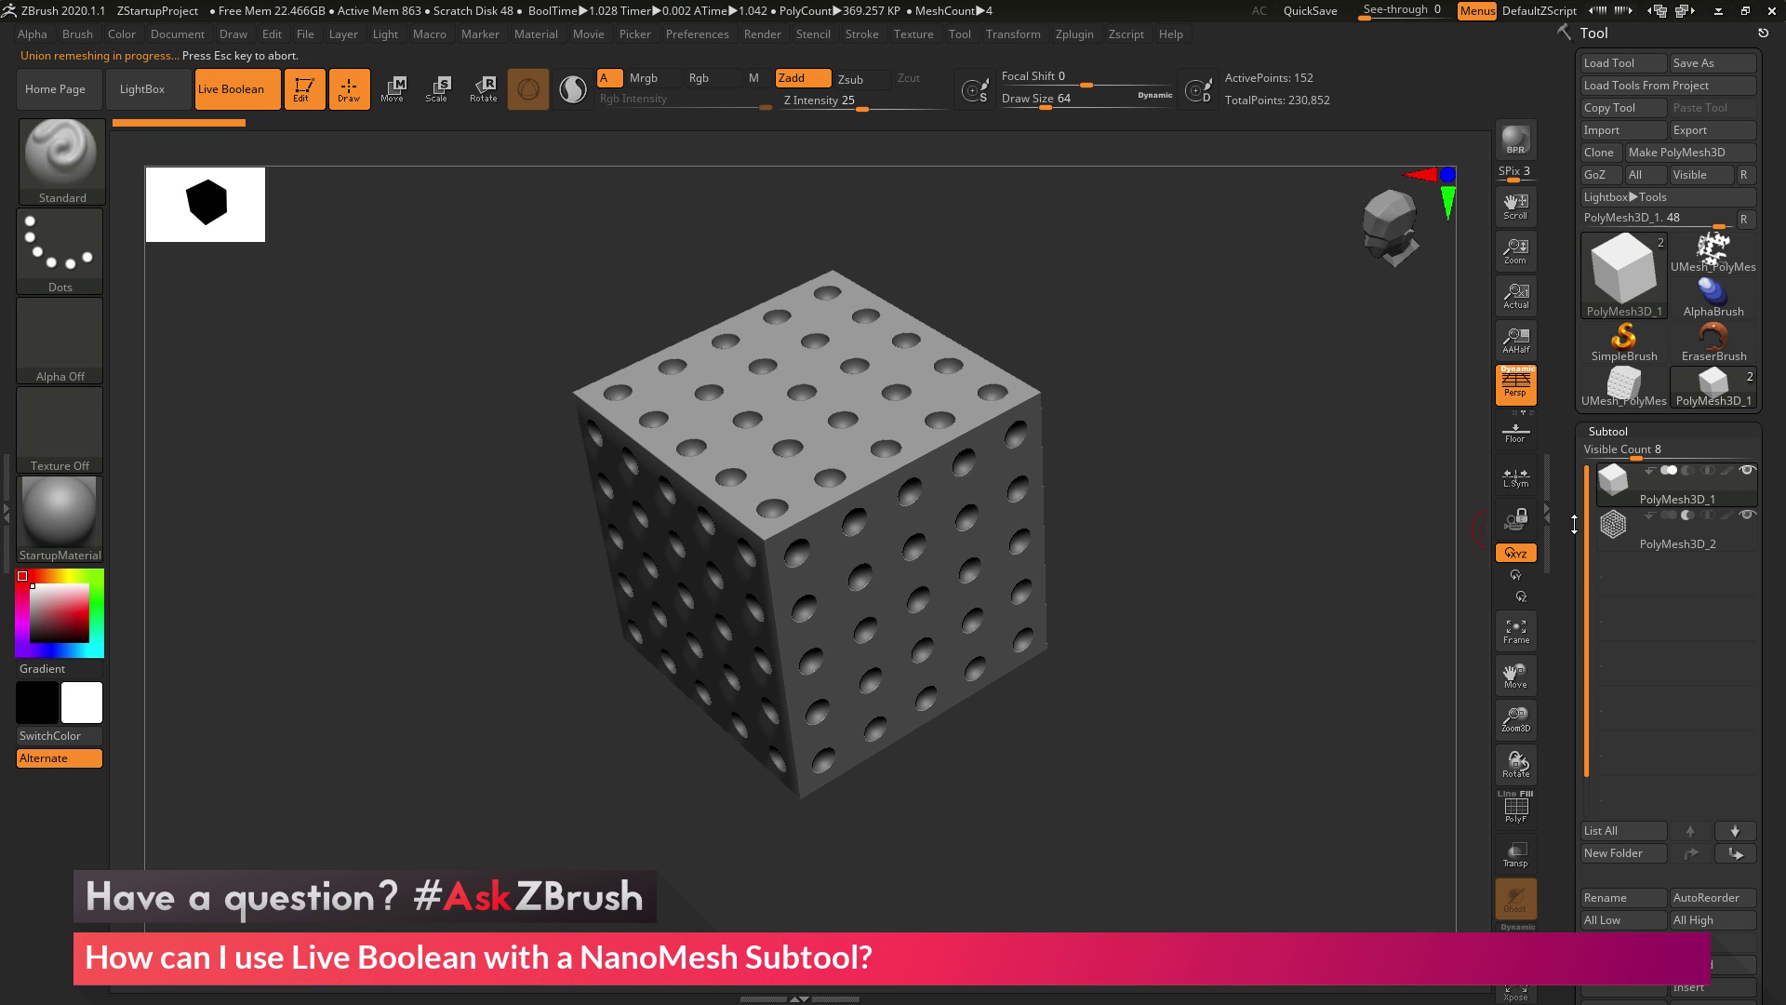
click(1637, 394)
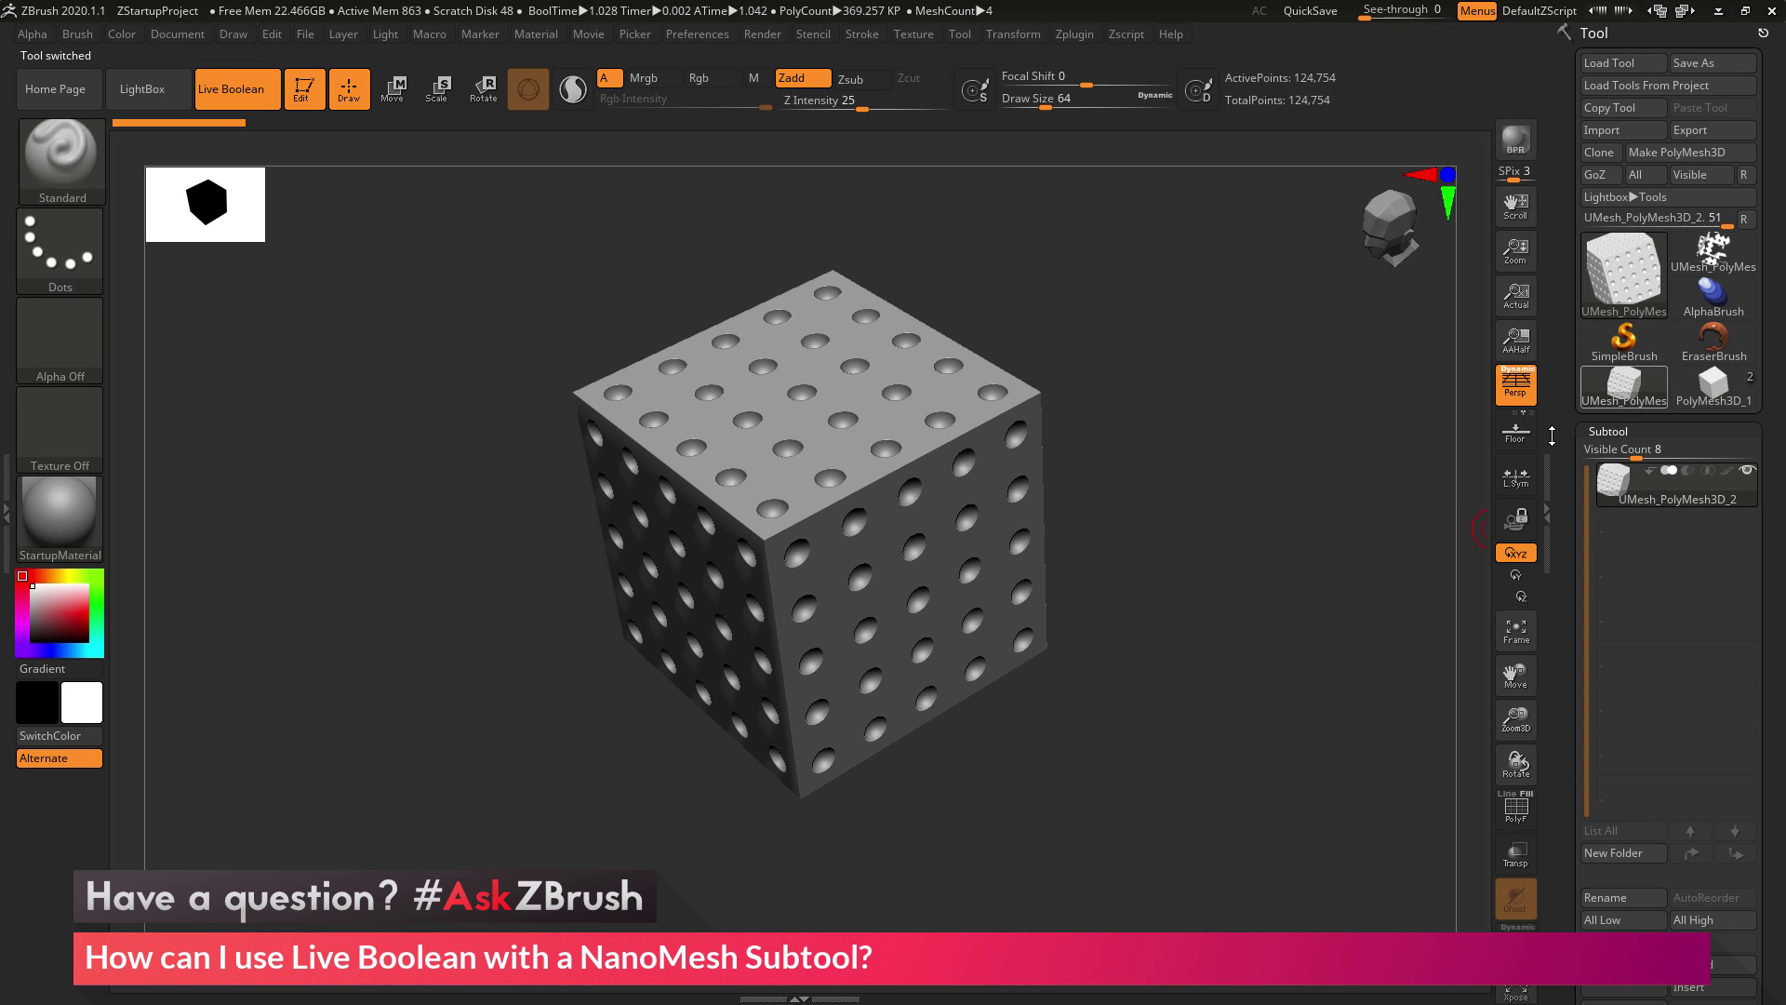
Step: Examine the Boolean mesh's polygroups and wireframe up close from several angles, toggling PolyFrame and its line and fill display
mouse_move(1169, 646)
mouse_down()
mouse_move(1209, 558)
mouse_move(1226, 596)
mouse_move(1200, 645)
mouse_up()
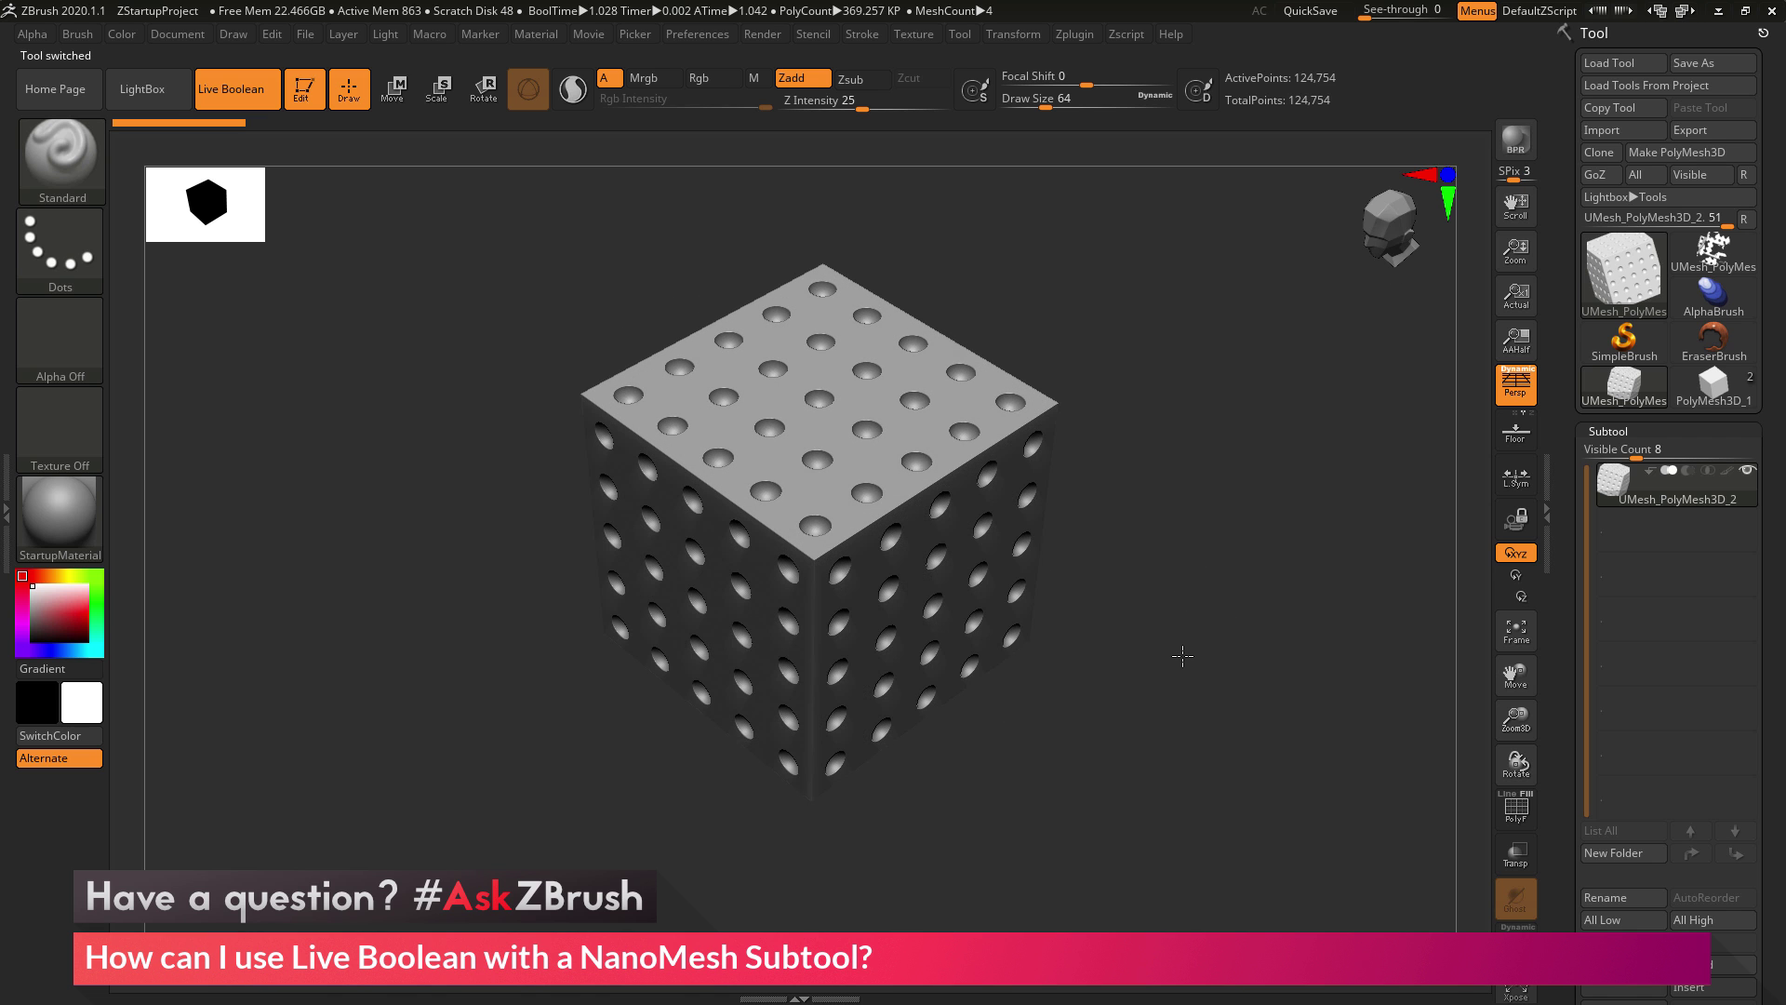
click(1515, 806)
drag(1197, 559, 1393, 730)
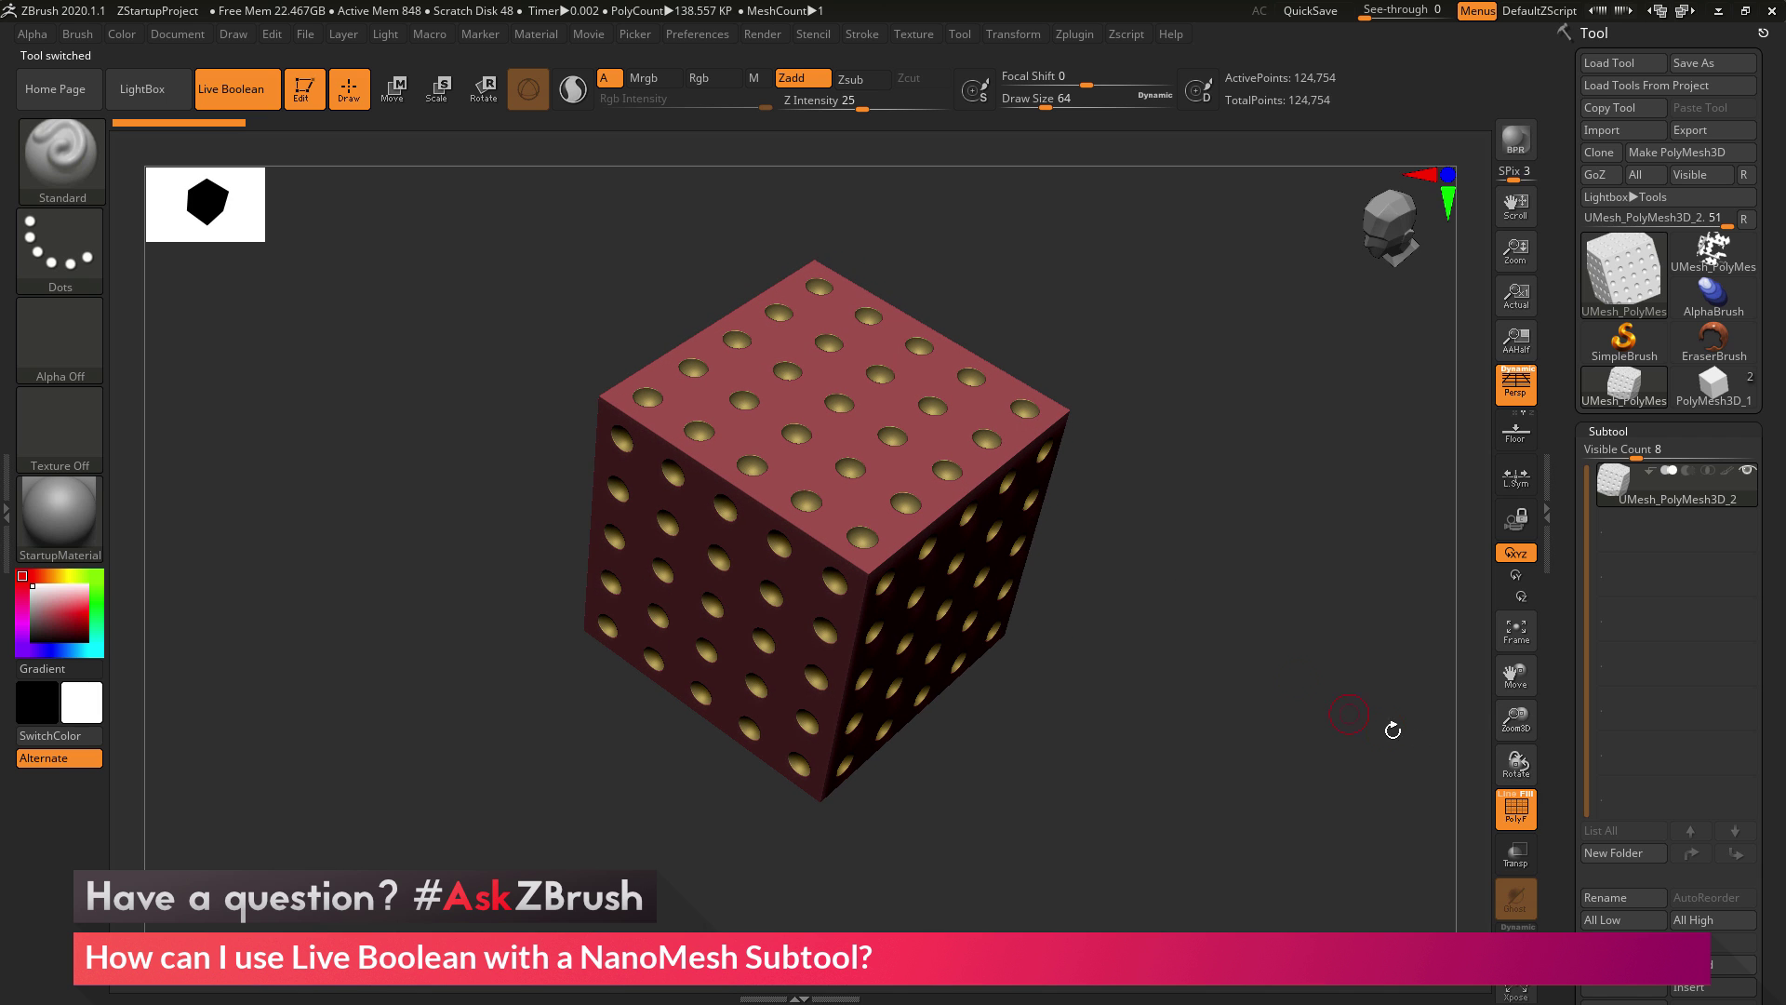
click(1512, 817)
drag(1296, 661, 1275, 626)
click(1513, 815)
click(1513, 815)
drag(1312, 684, 1287, 666)
click(1513, 806)
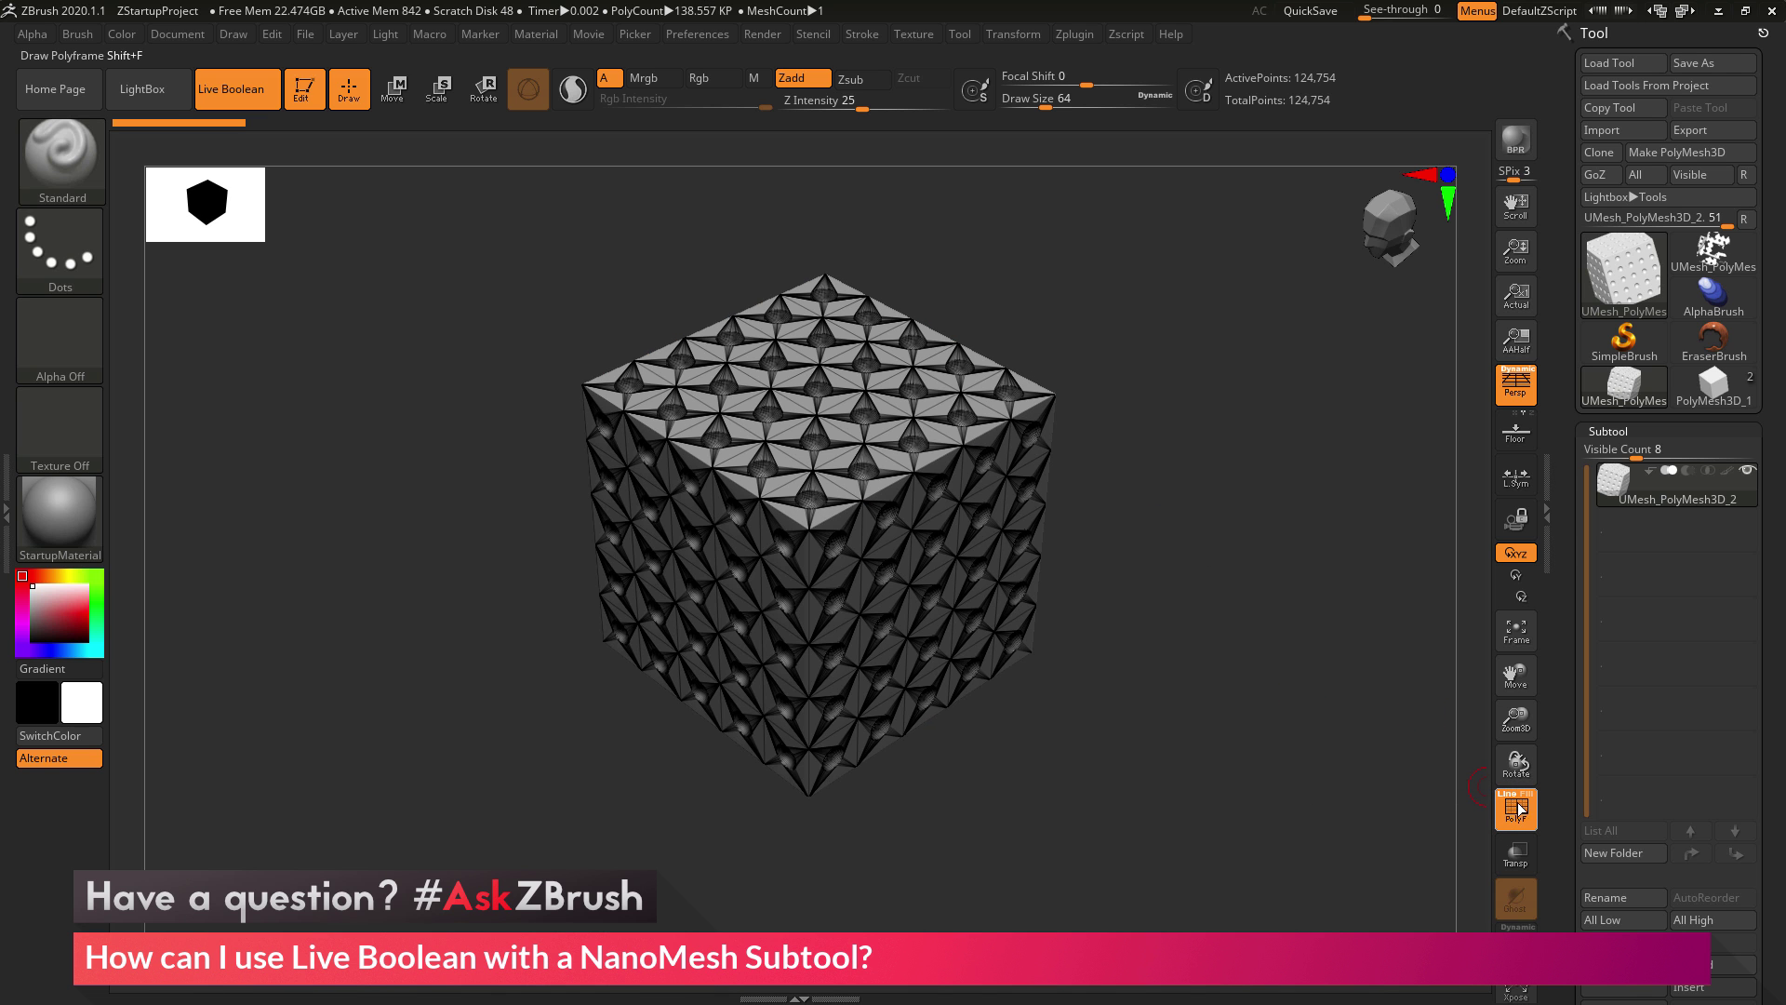
drag(1335, 611, 844, 526)
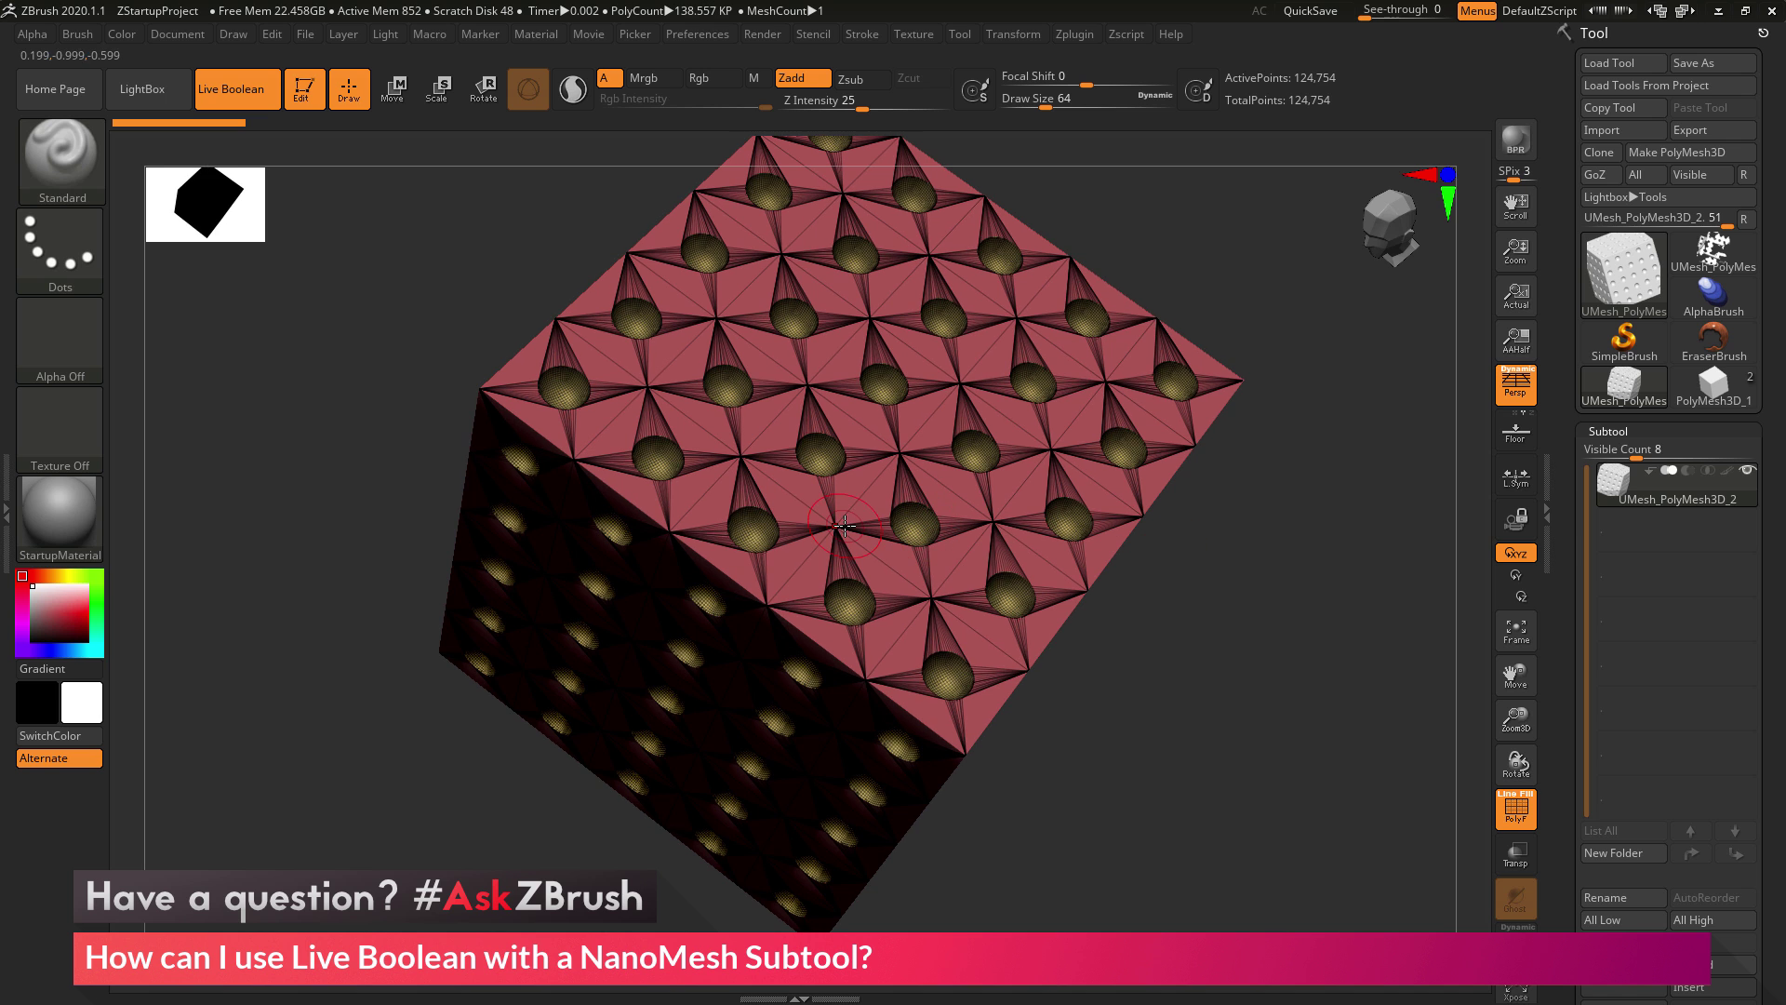
mouse_move(1263, 769)
mouse_down()
mouse_move(1295, 762)
mouse_move(1264, 722)
mouse_move(1237, 603)
mouse_move(1195, 610)
mouse_move(1222, 636)
mouse_move(1321, 622)
mouse_move(1353, 637)
mouse_move(1295, 697)
mouse_up()
key(shift+f)
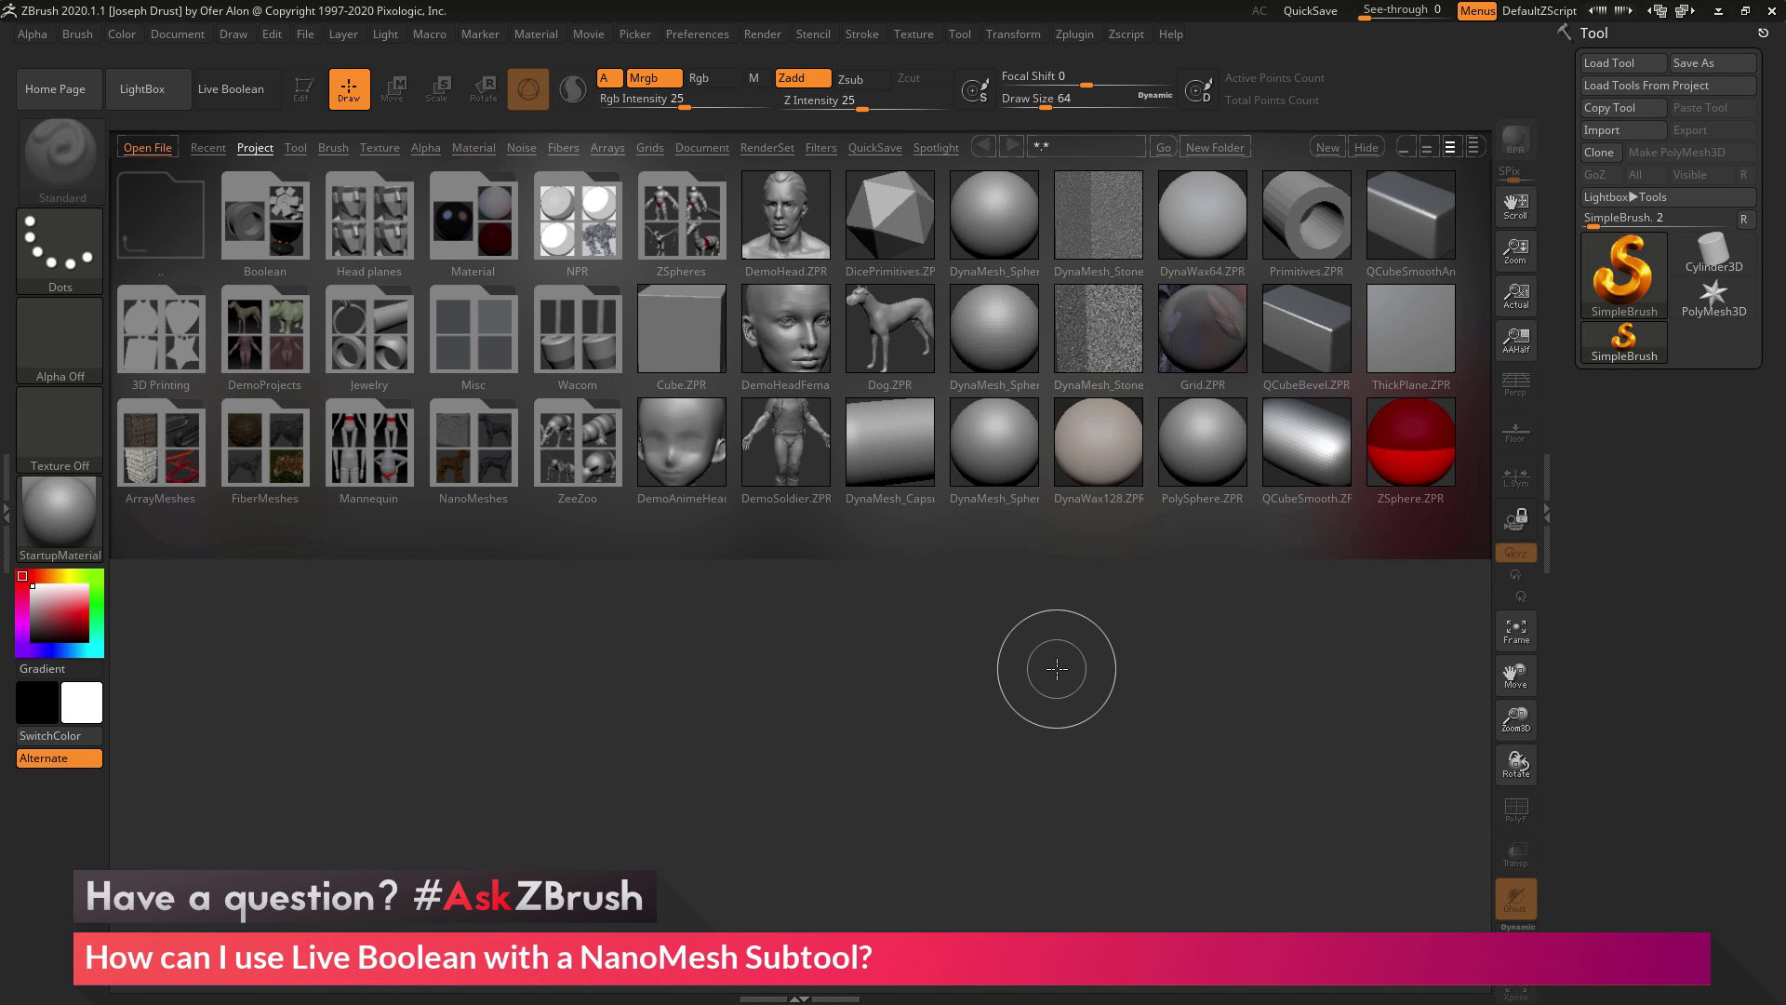
Step: Load the DynaMesh_Sphere_128 project and turn off perspective distortion
click(254, 149)
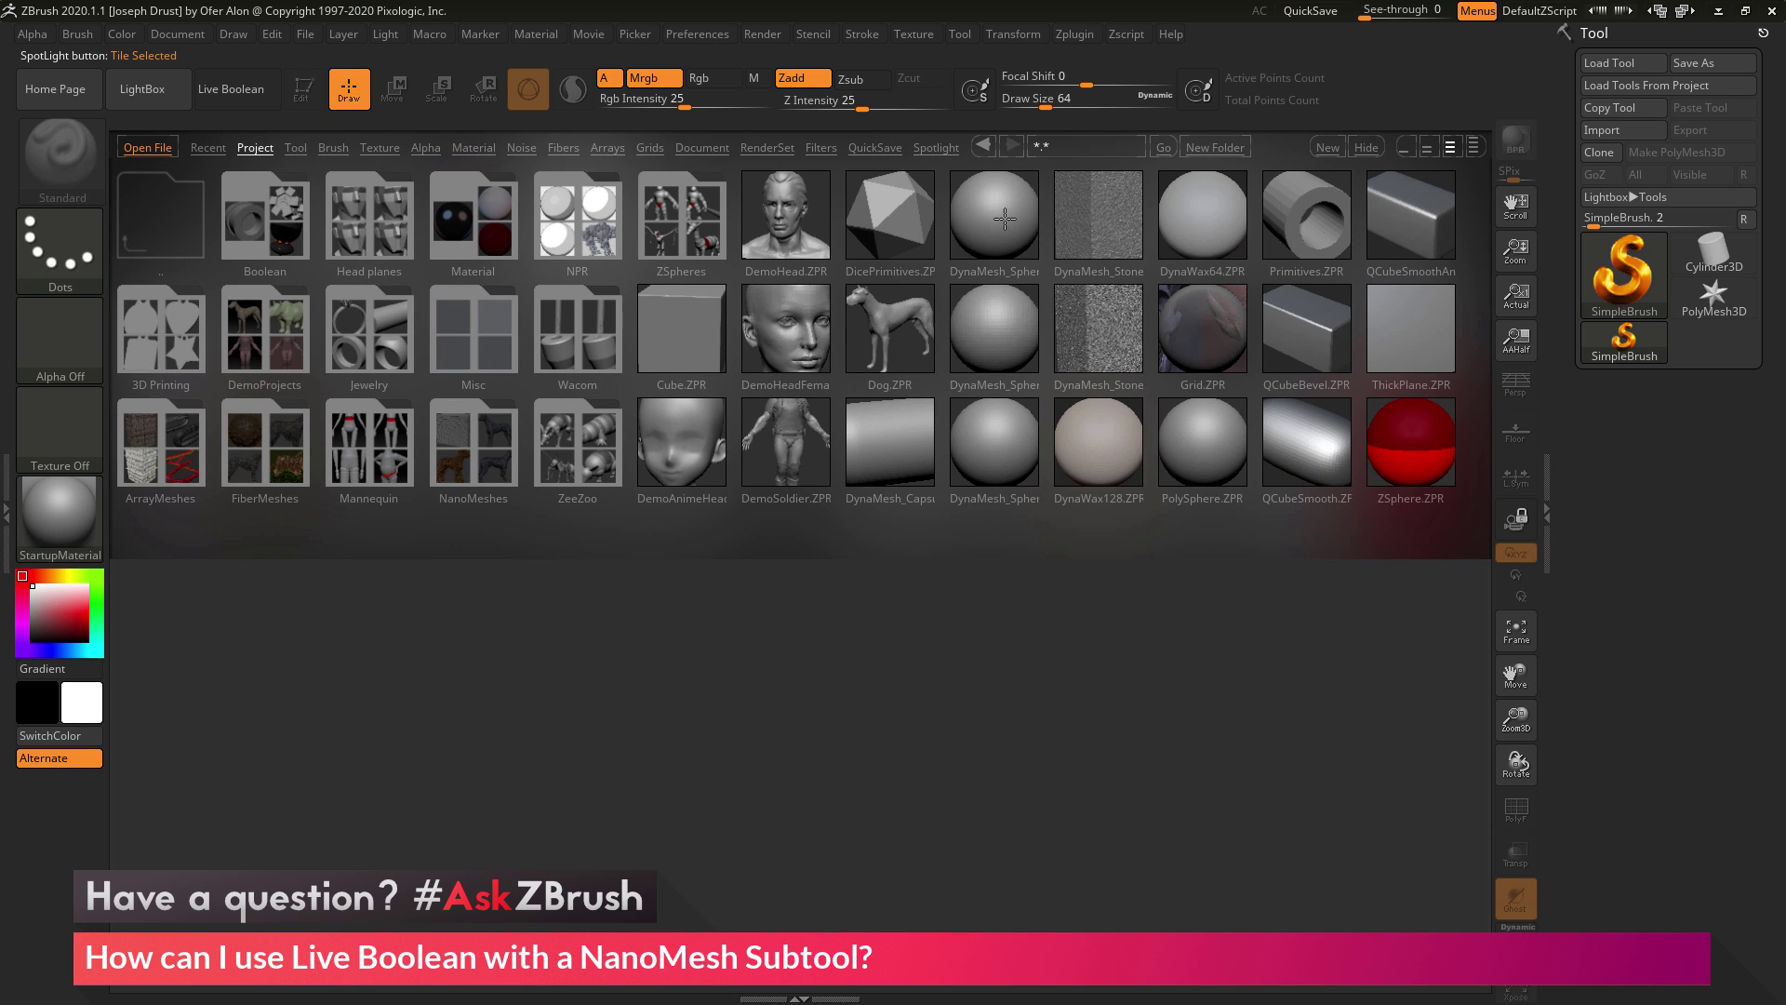
click(995, 223)
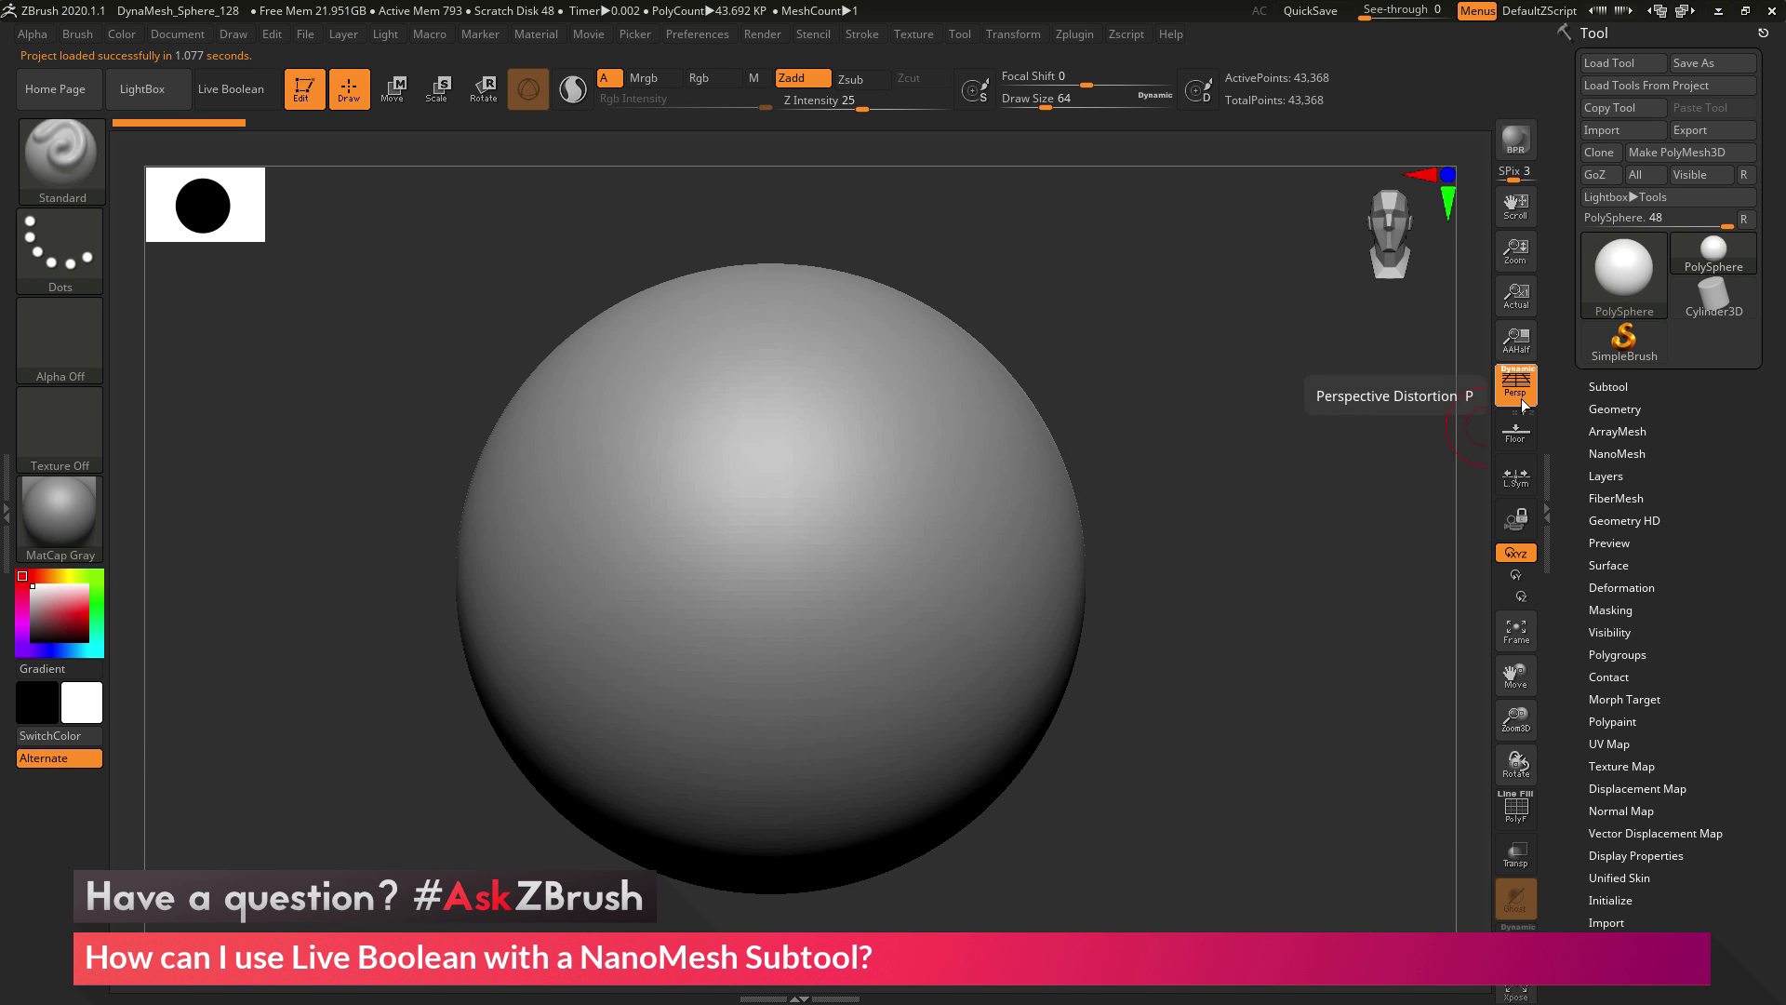
click(1520, 396)
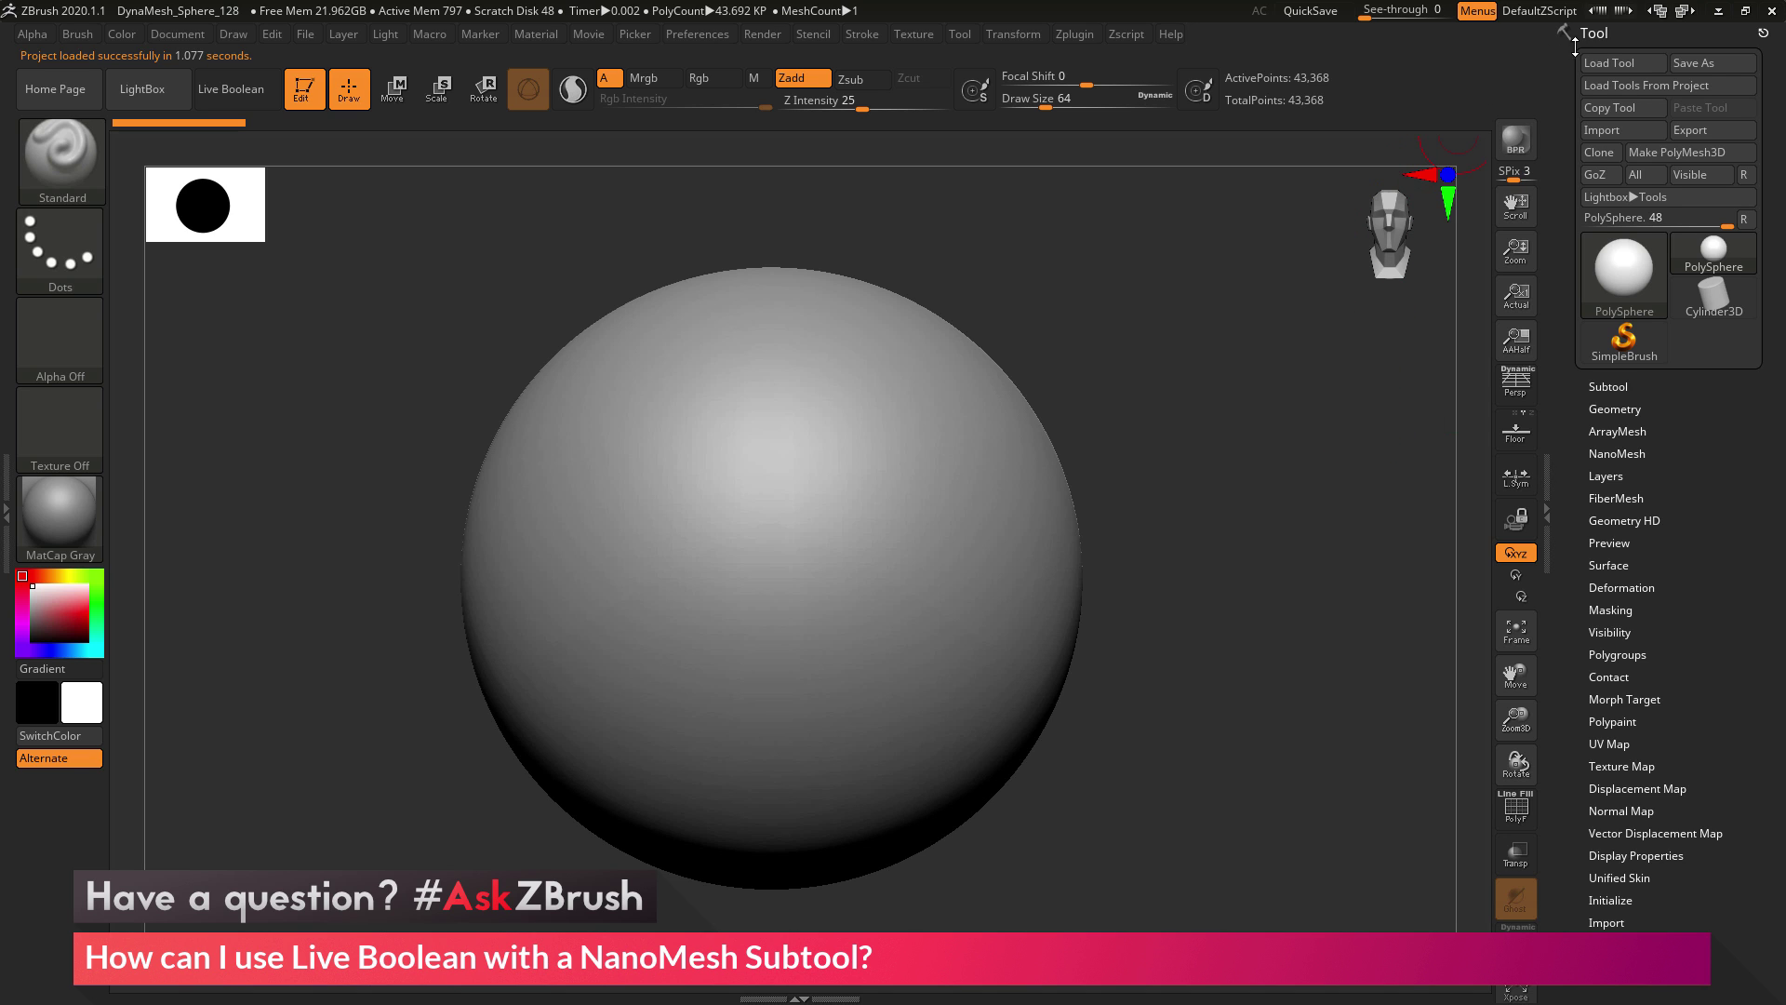
Step: Initialize the sphere as a QCube with X, Y and Z resolution each set to 5
drag(1692, 605, 1697, 186)
click(1610, 480)
drag(1705, 318, 1706, 292)
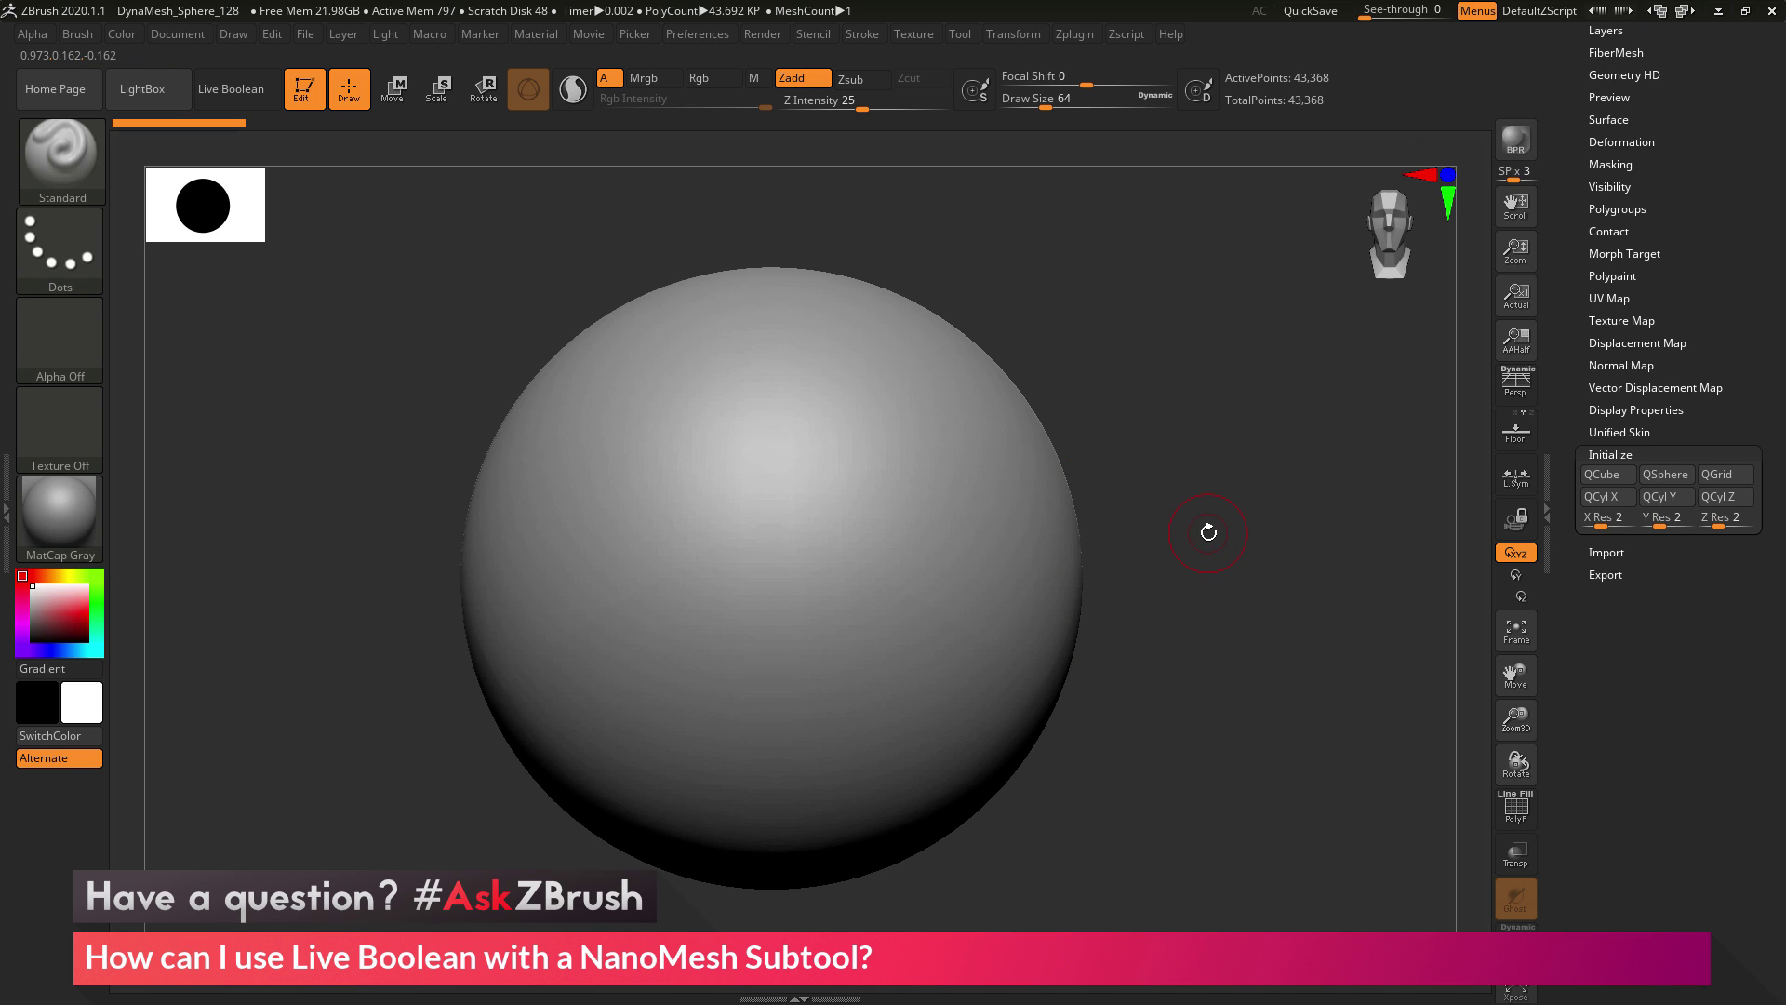
click(1602, 518)
text(5)
key(Return)
click(1660, 518)
text(5)
key(Return)
click(1719, 518)
text(5)
click(1613, 478)
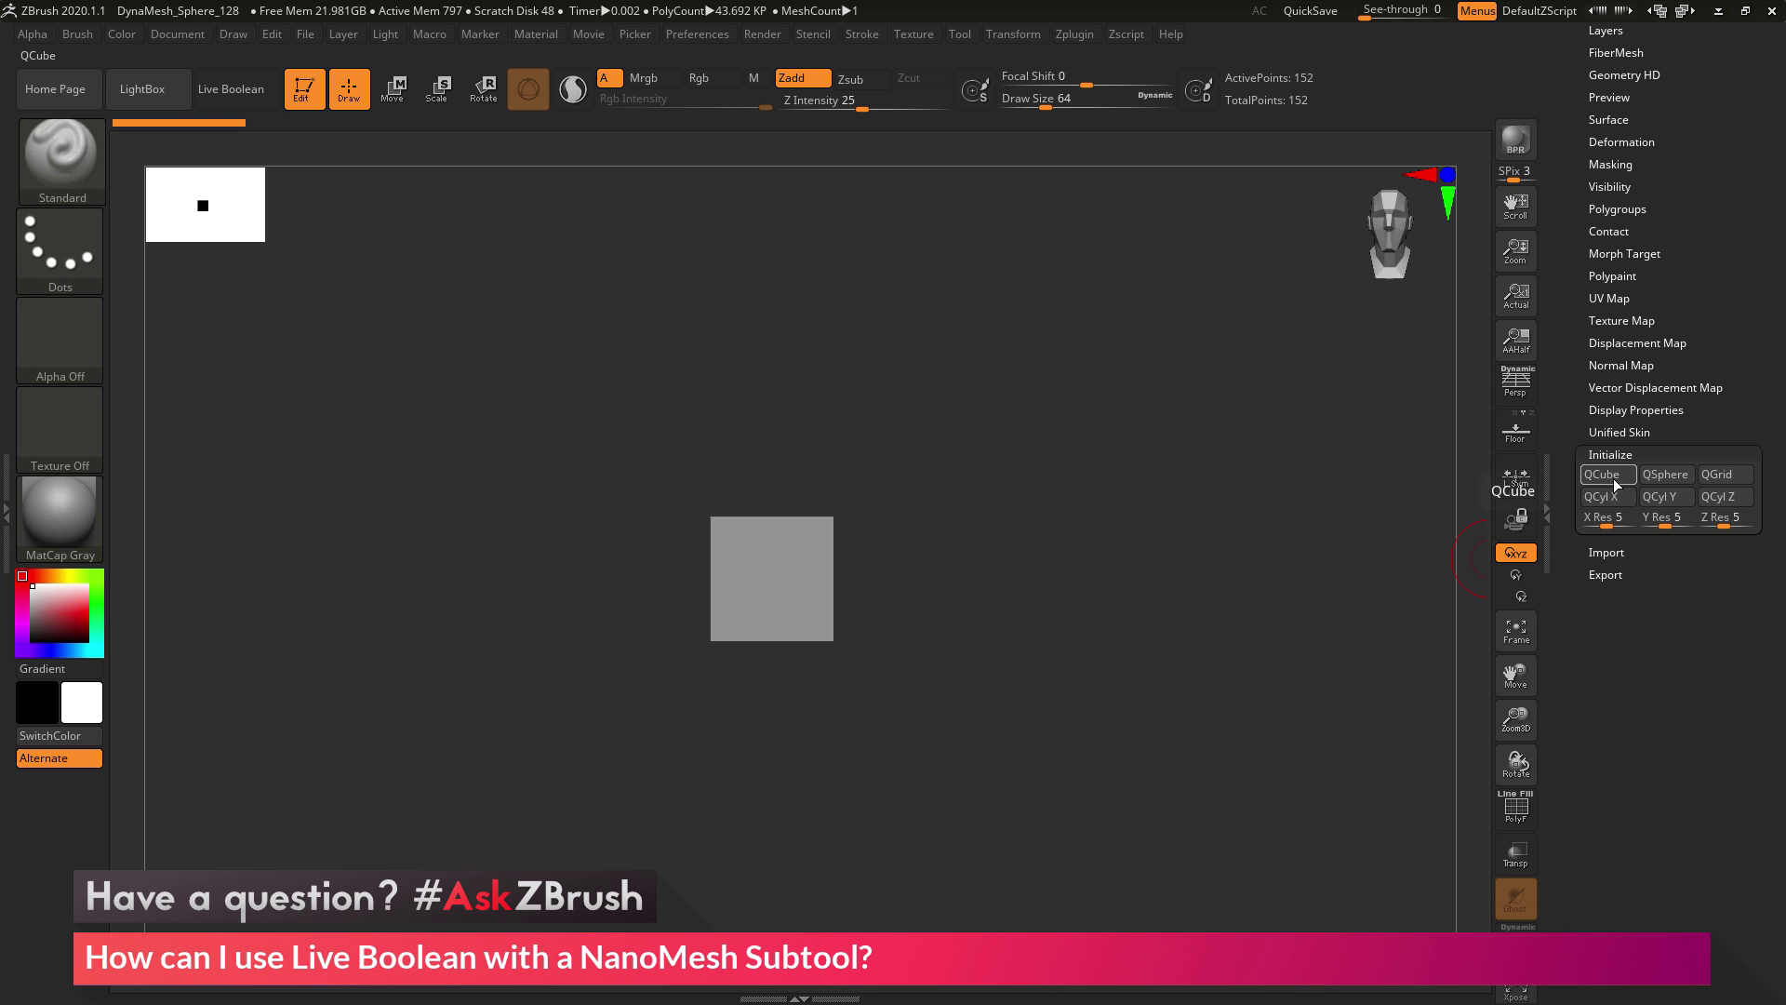
Step: Apply the Unify deformation to the cube to normalize its size
drag(1236, 538, 786, 514)
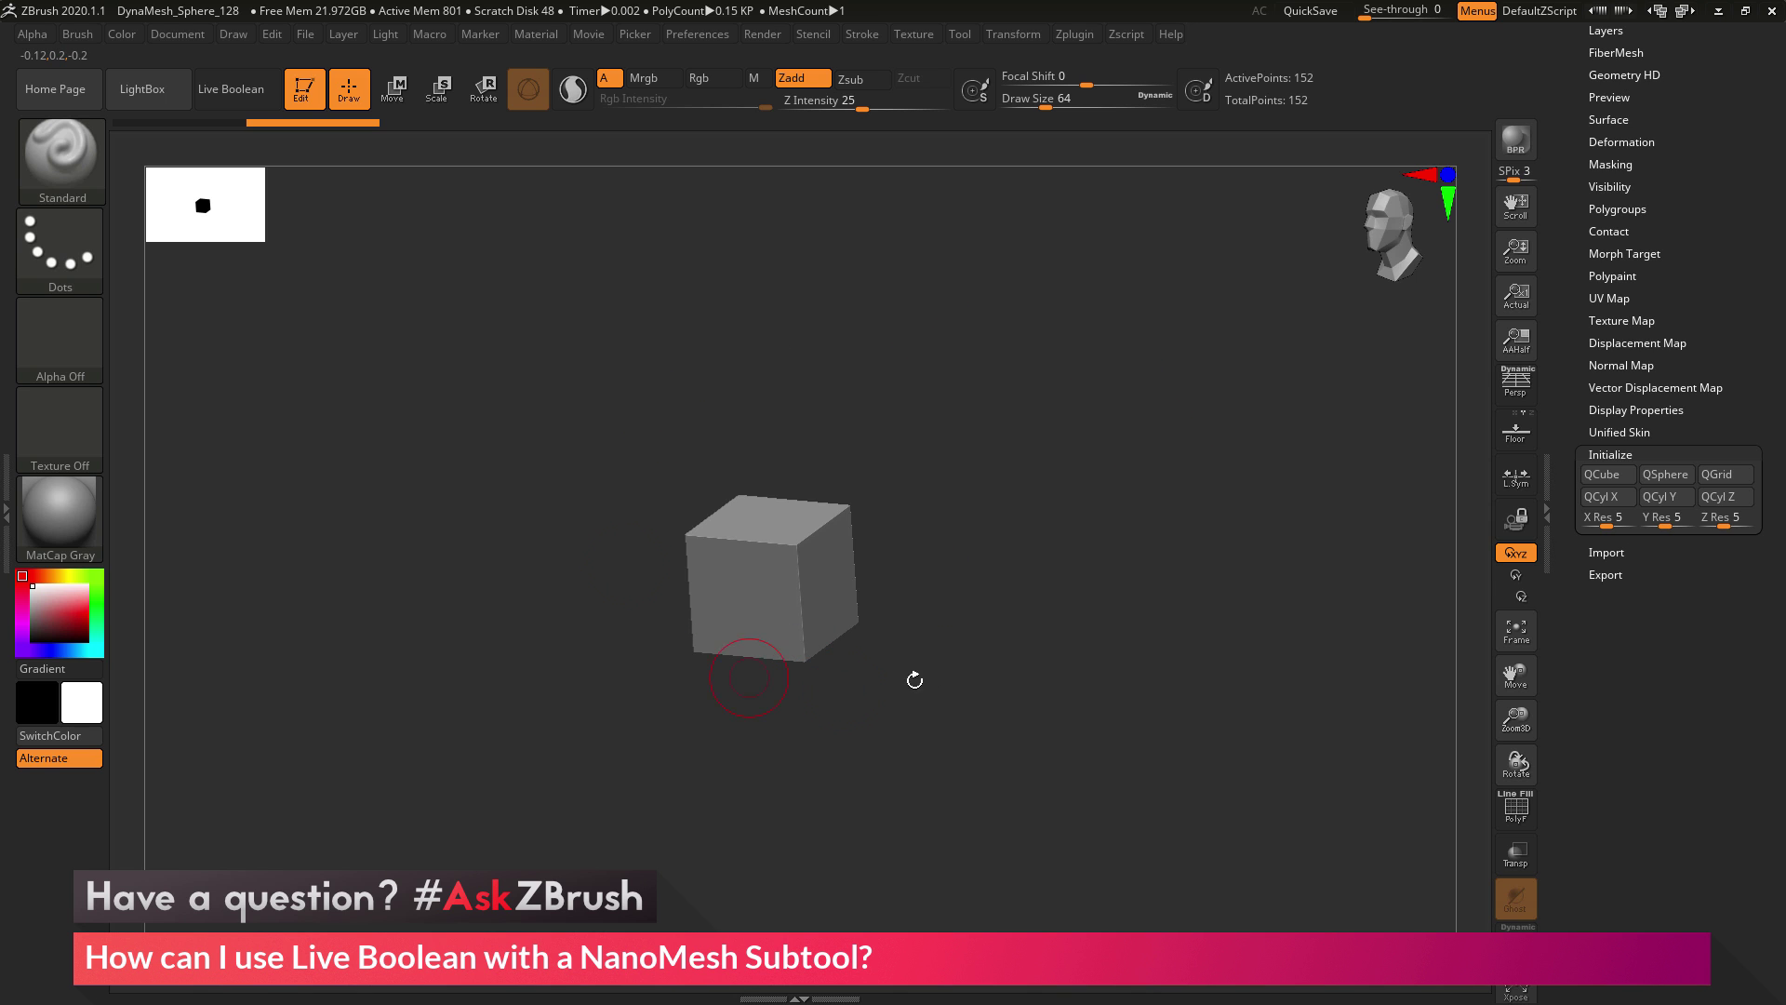
scroll(1651, 139, up, 5)
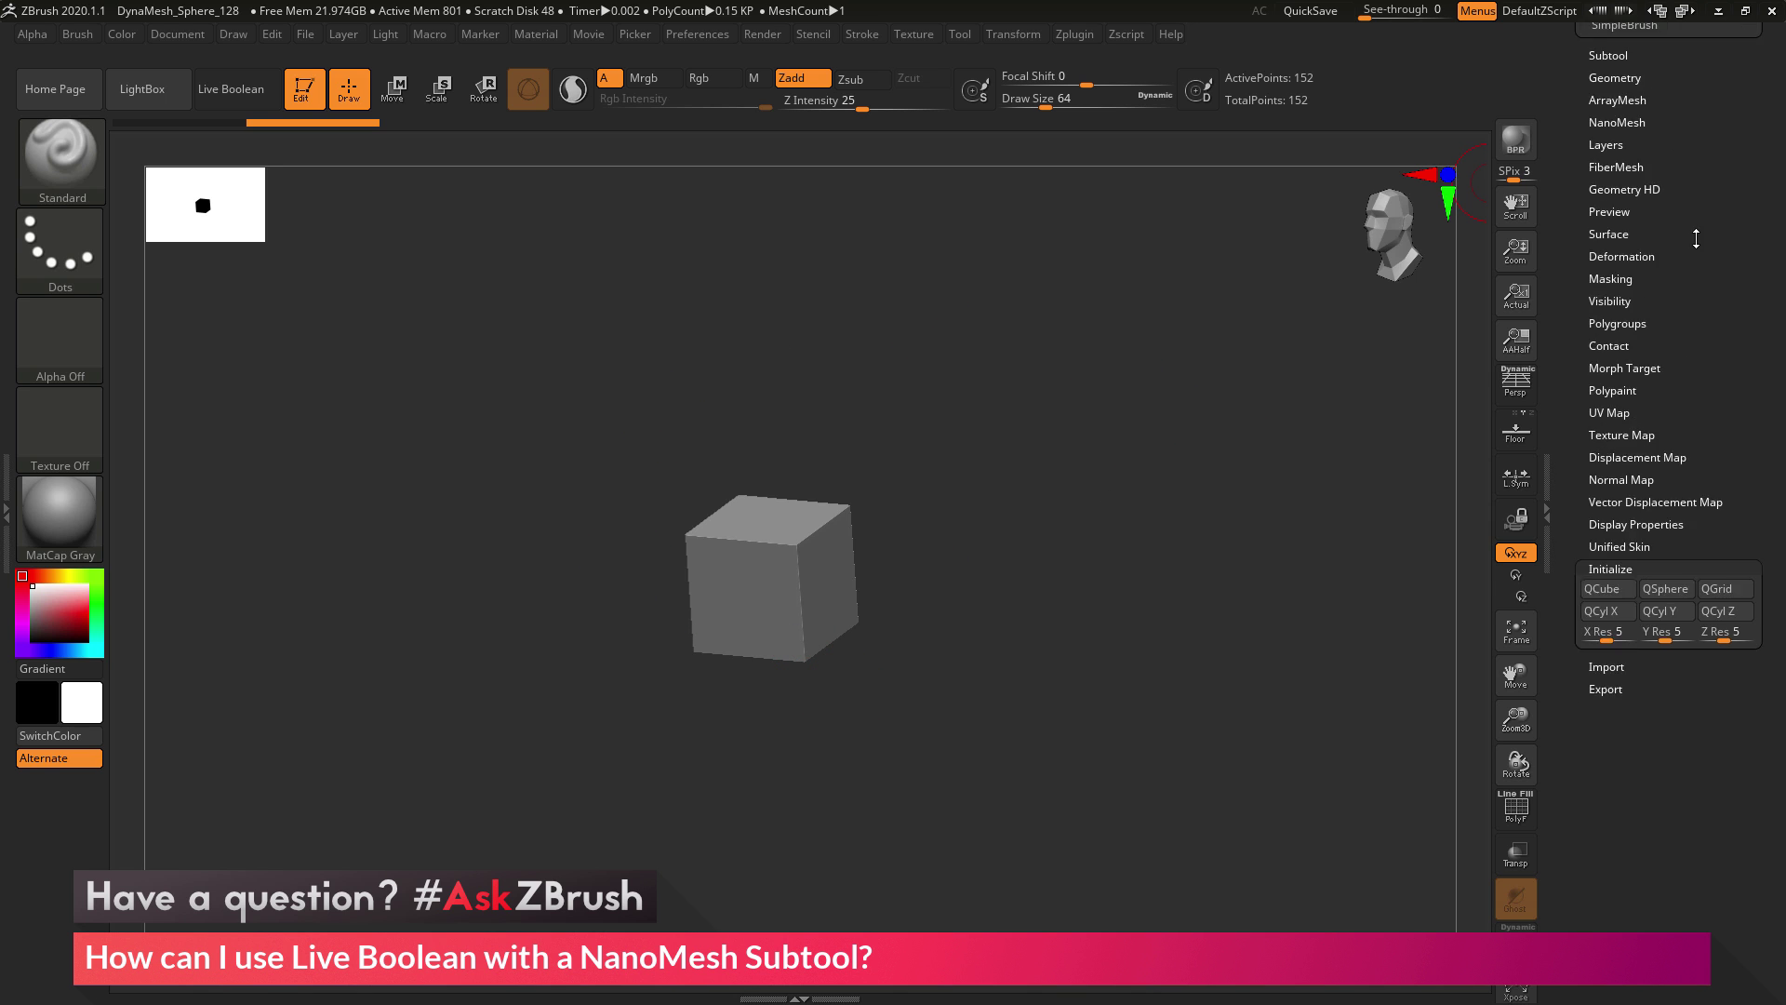
scroll(1626, 351, down, 1)
scroll(1637, 419, up, 1)
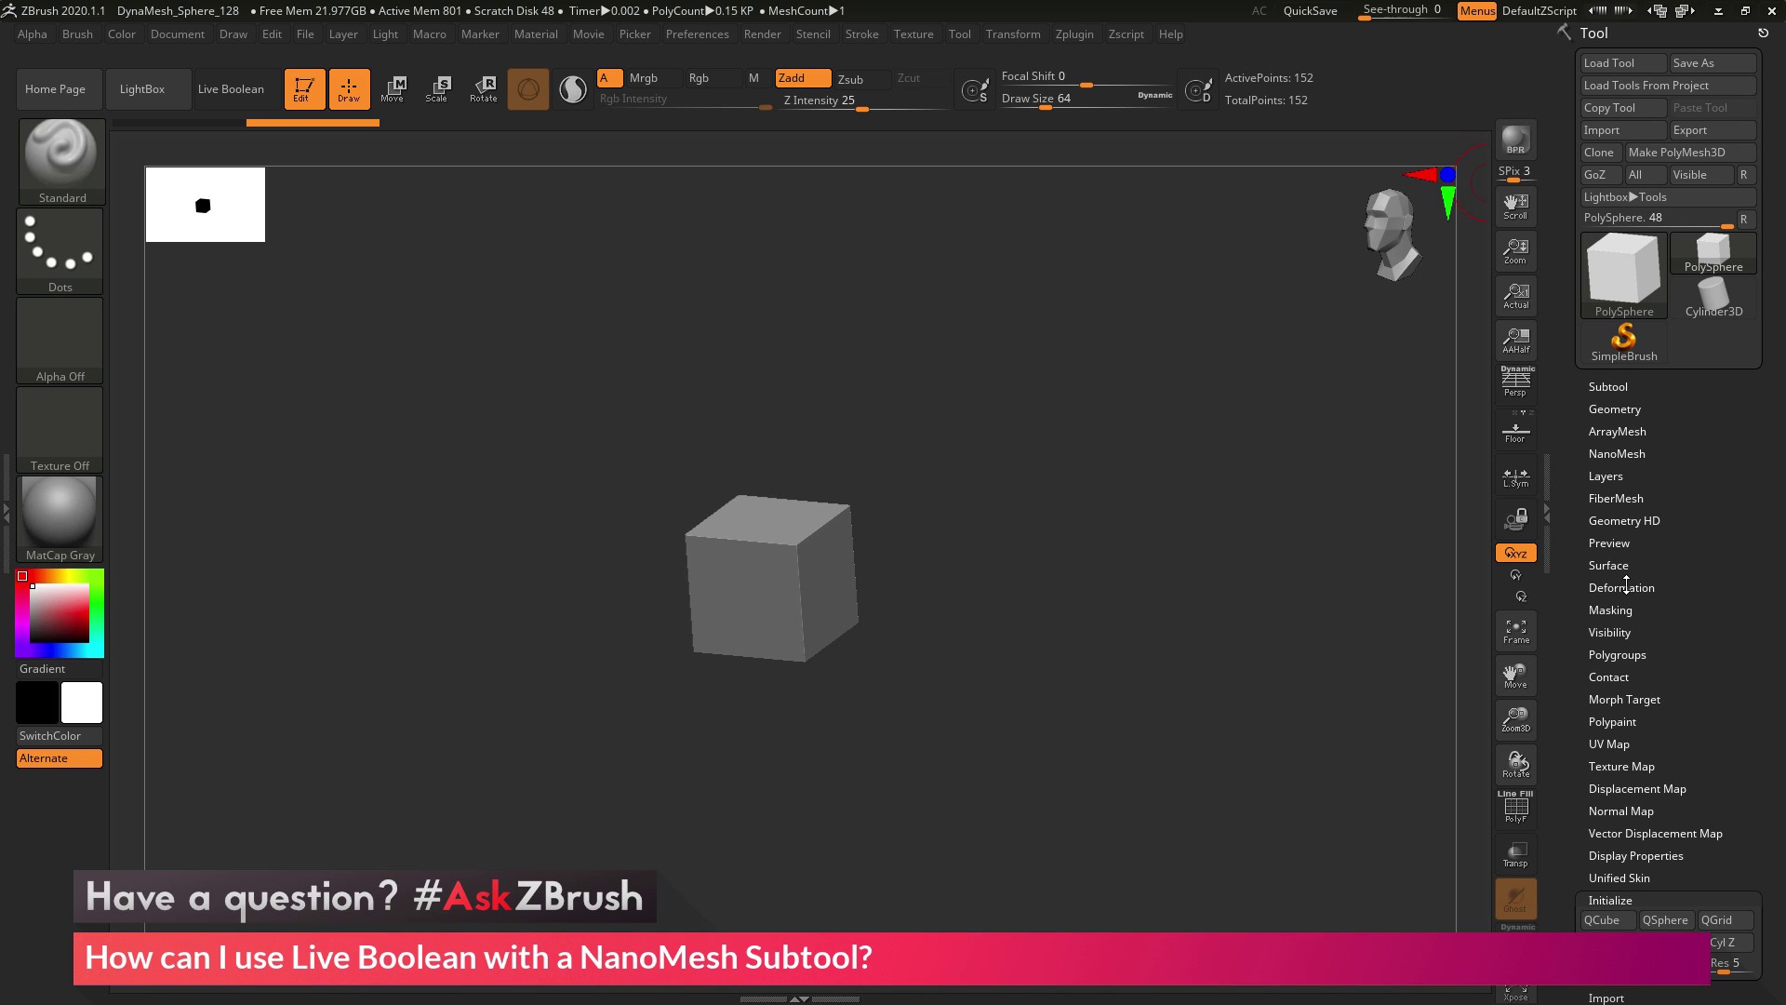
click(1621, 587)
scroll(1685, 518, down, 1)
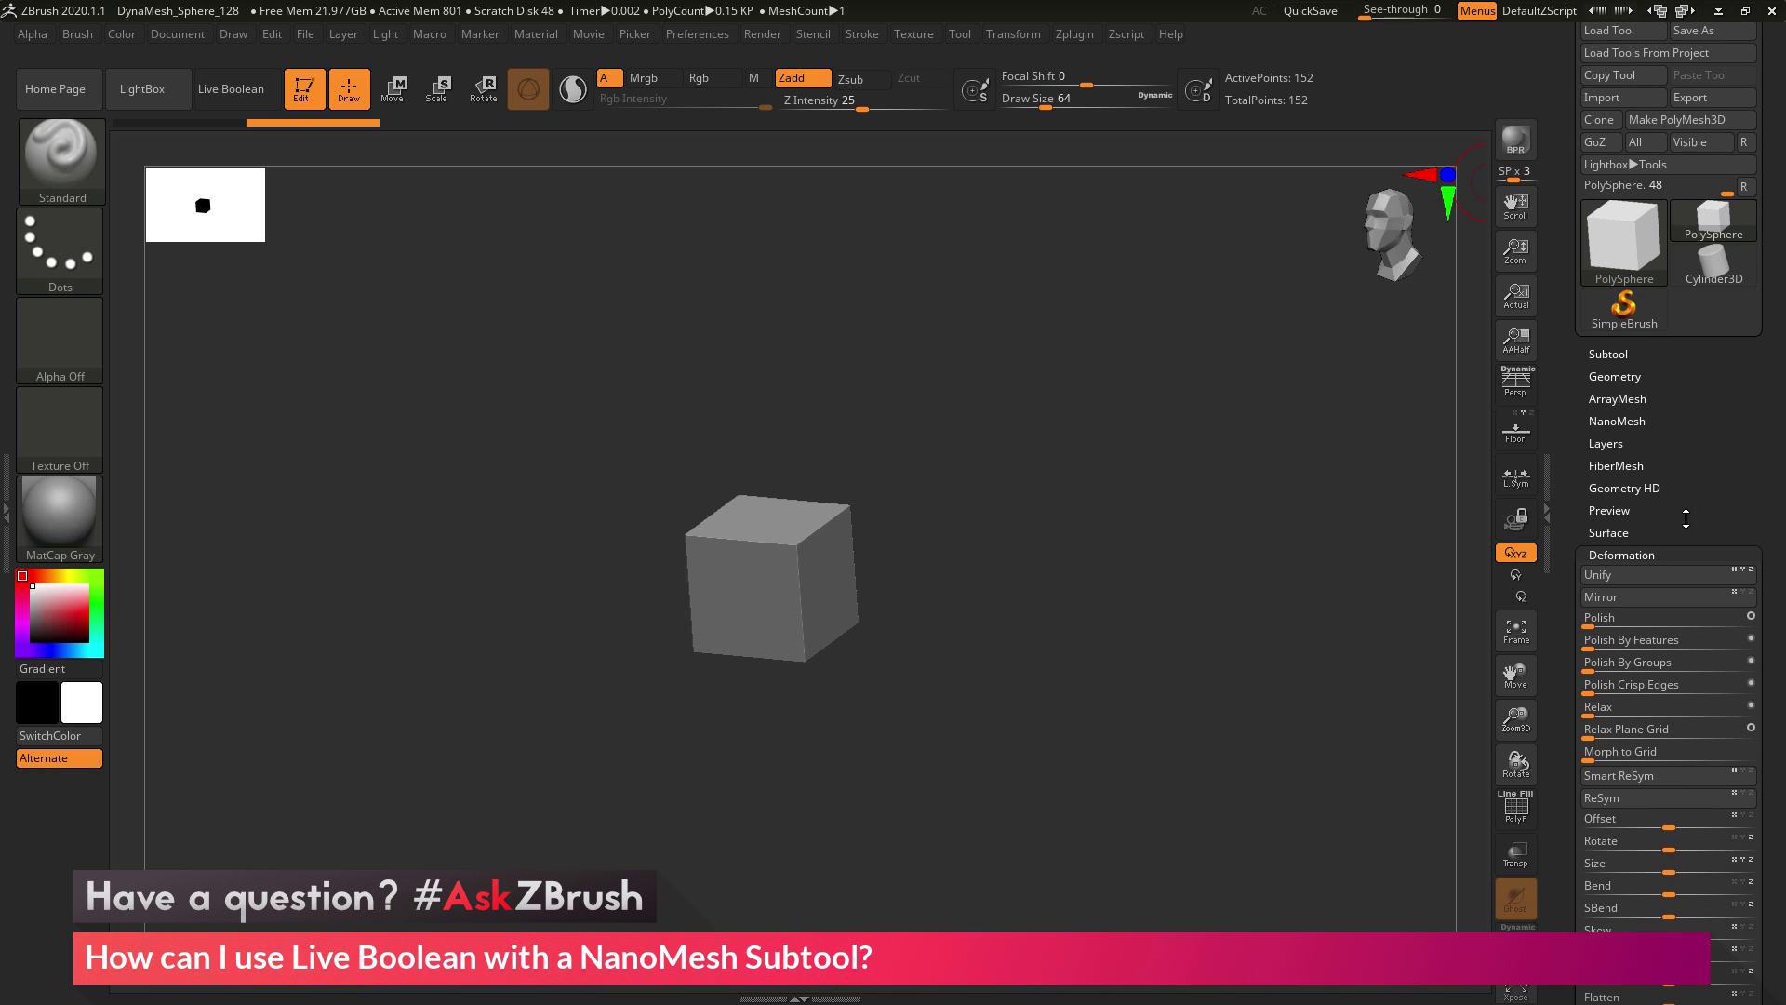
click(1627, 577)
Step: Turn on PolyFrame and inspect the cube's polygon grid from several angles
mouse_move(1283, 633)
mouse_down()
mouse_move(1275, 649)
mouse_move(1284, 626)
mouse_up()
click(1514, 809)
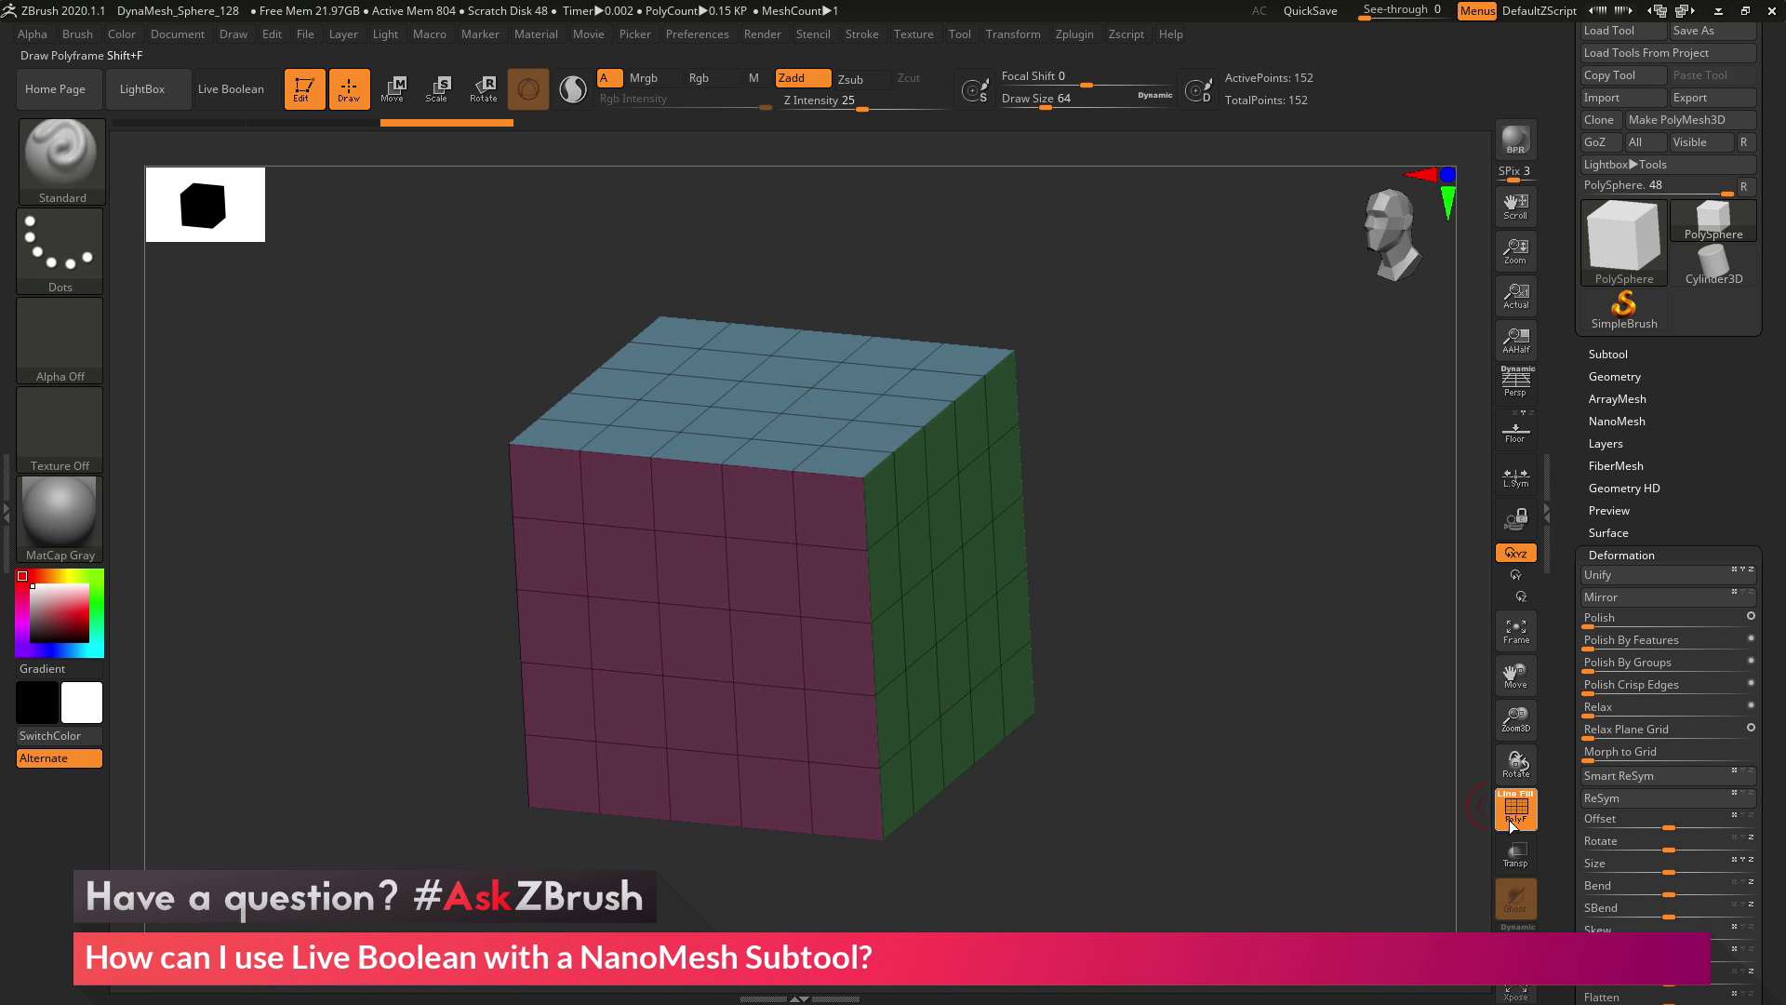
drag(1335, 697, 1308, 701)
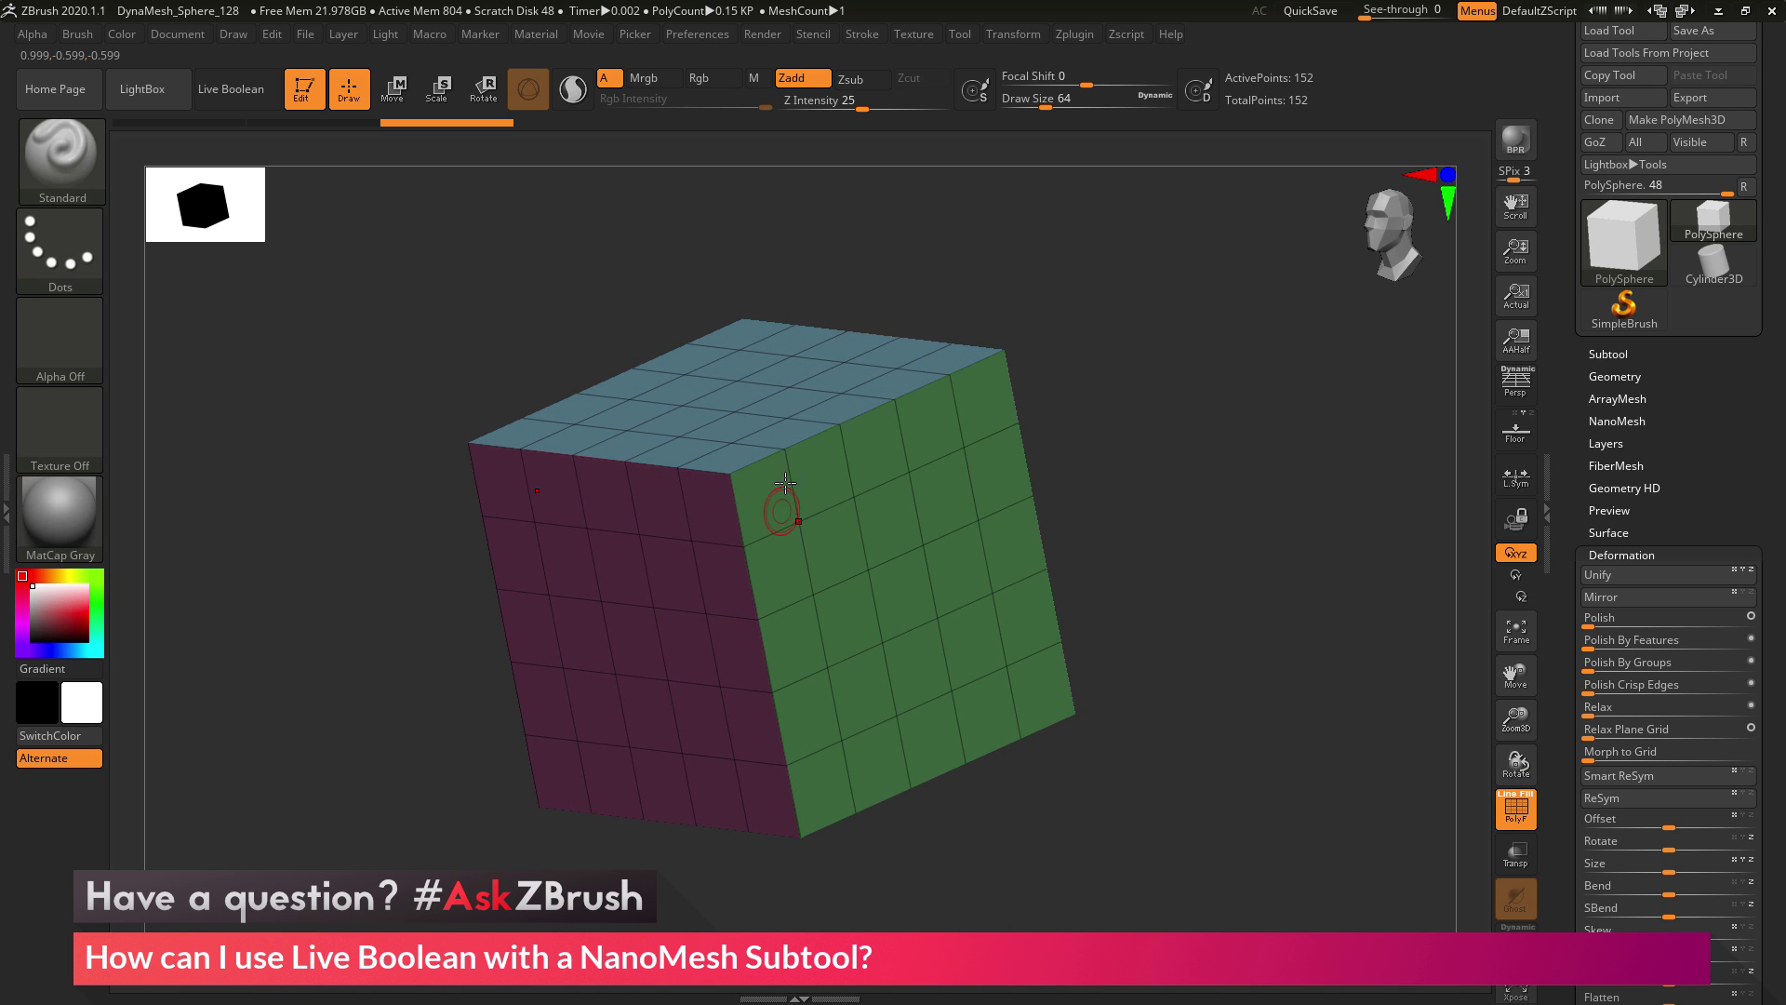
mouse_move(1150, 539)
mouse_down()
mouse_move(1204, 671)
mouse_move(1159, 552)
mouse_up()
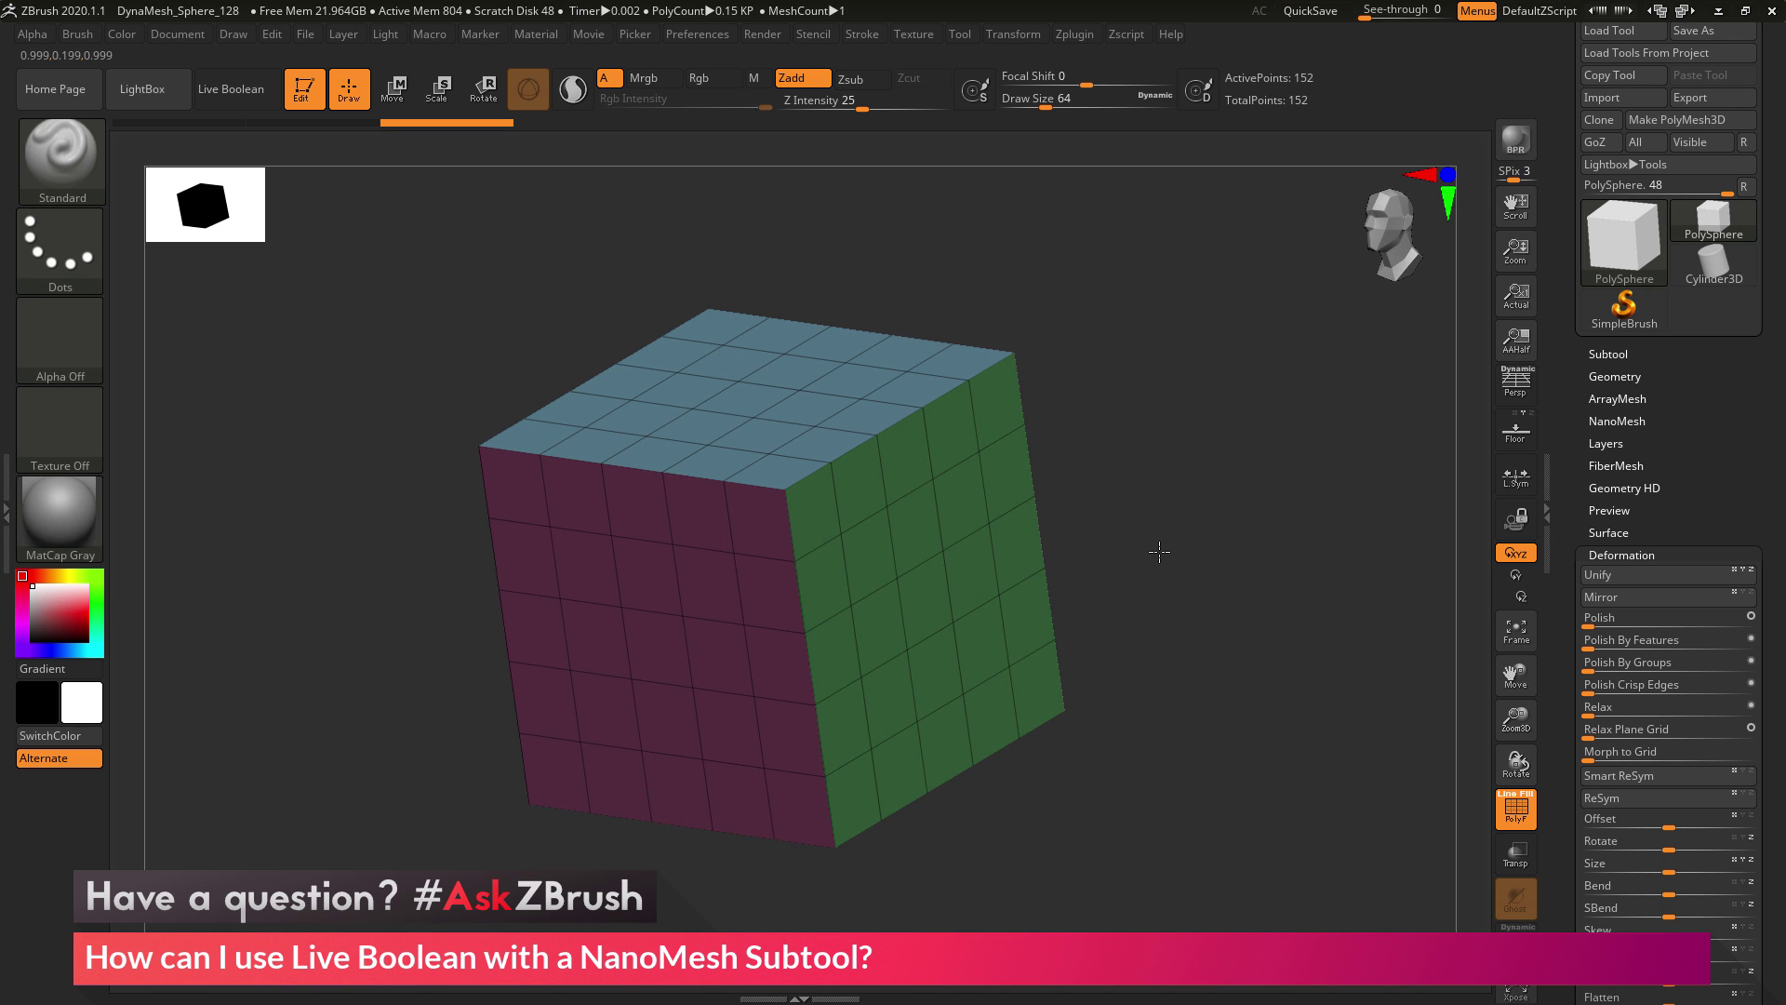
drag(1307, 387, 1295, 406)
Step: Duplicate the PolySphere cube subtool and hide the original, leaving the PolySphere1 copy selected
click(1614, 354)
mouse_move(1644, 409)
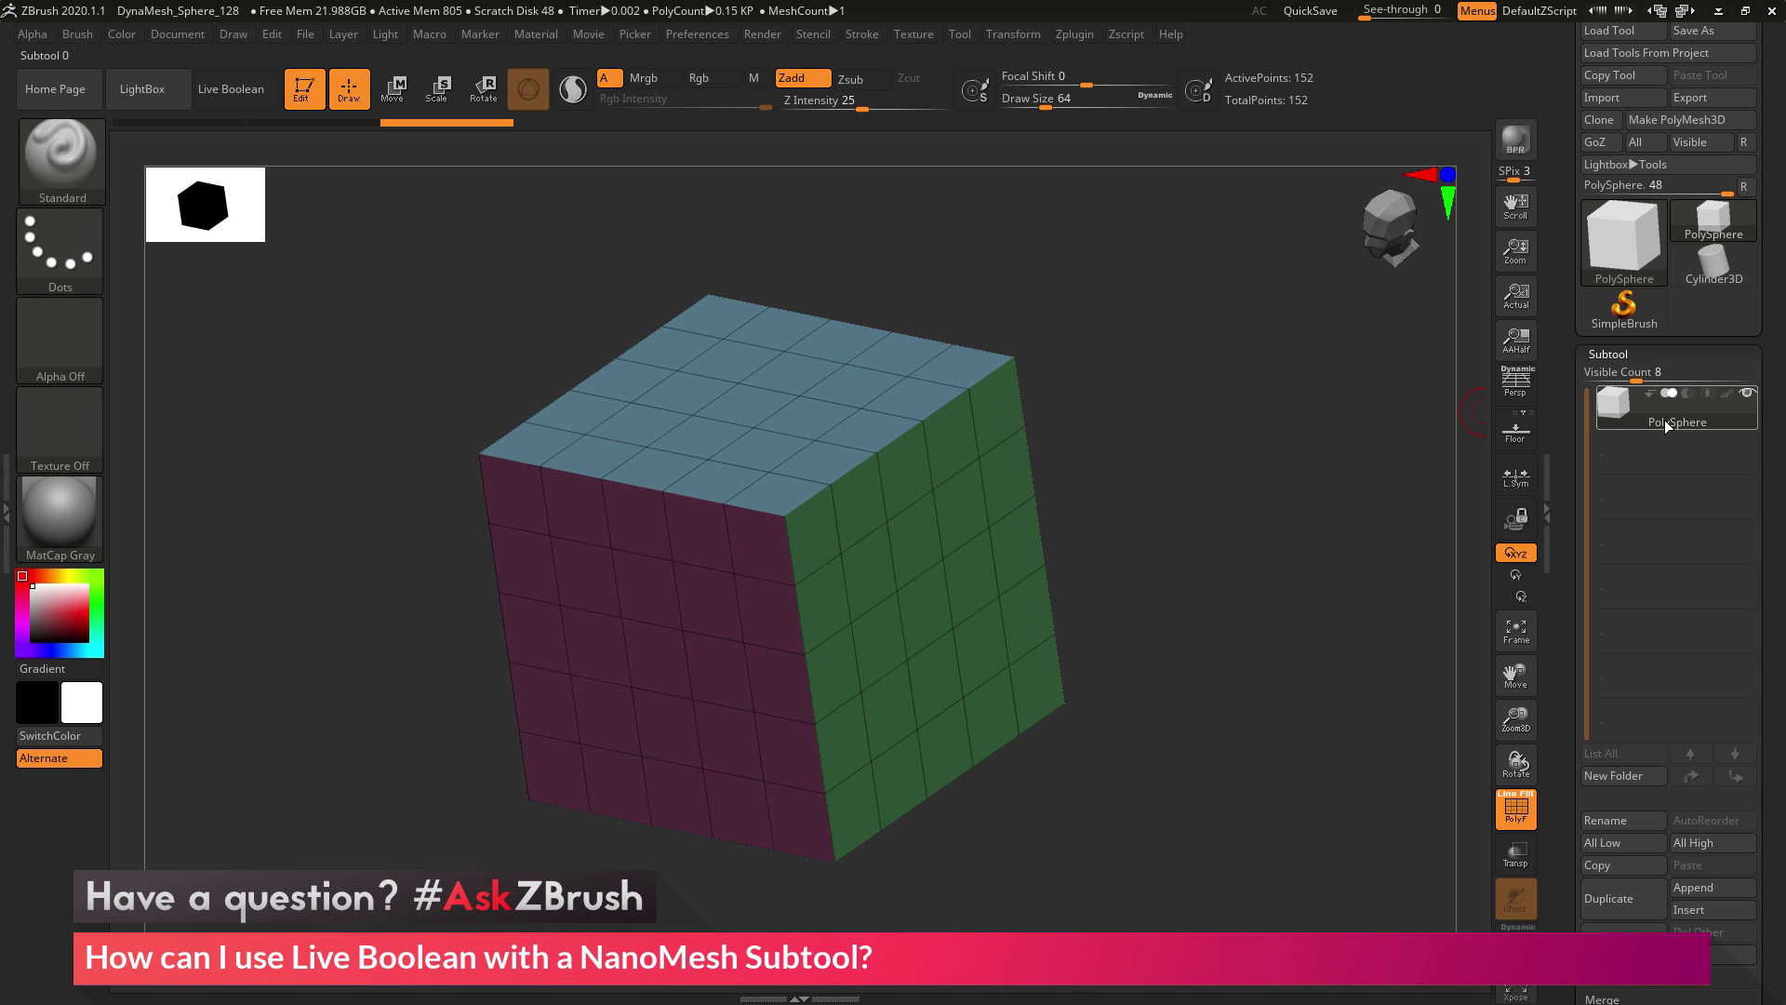
scroll(1619, 558, down, 3)
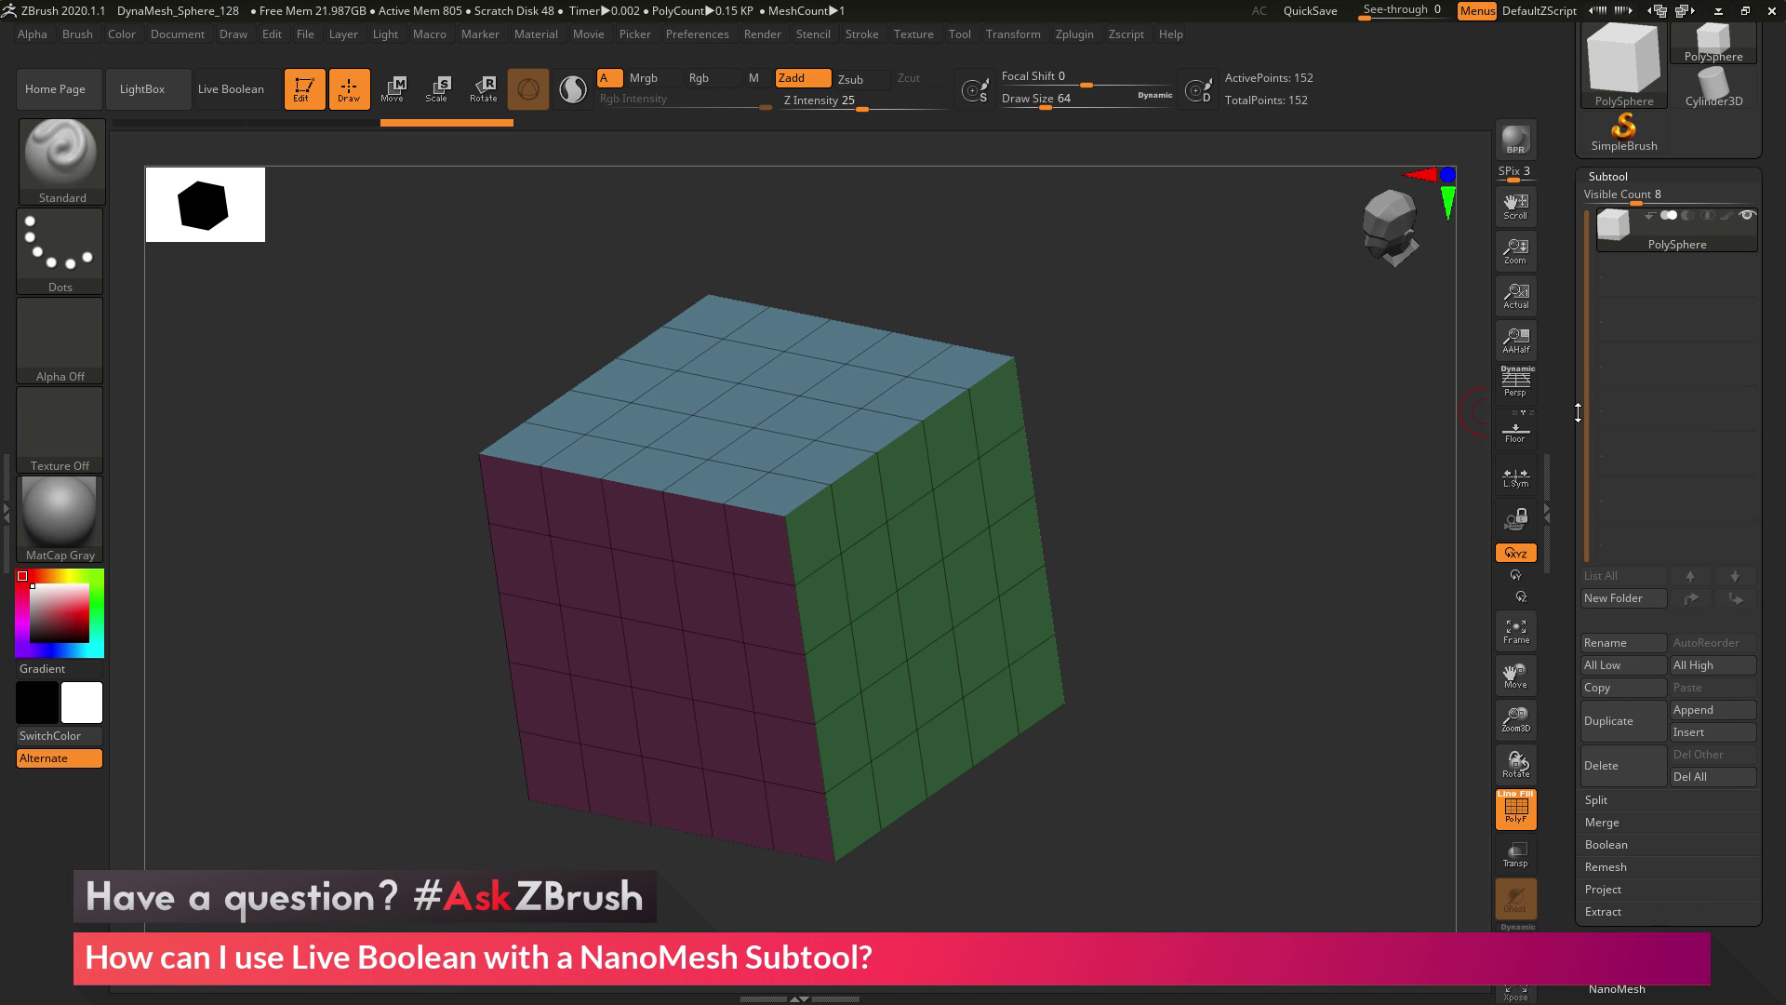
click(1613, 722)
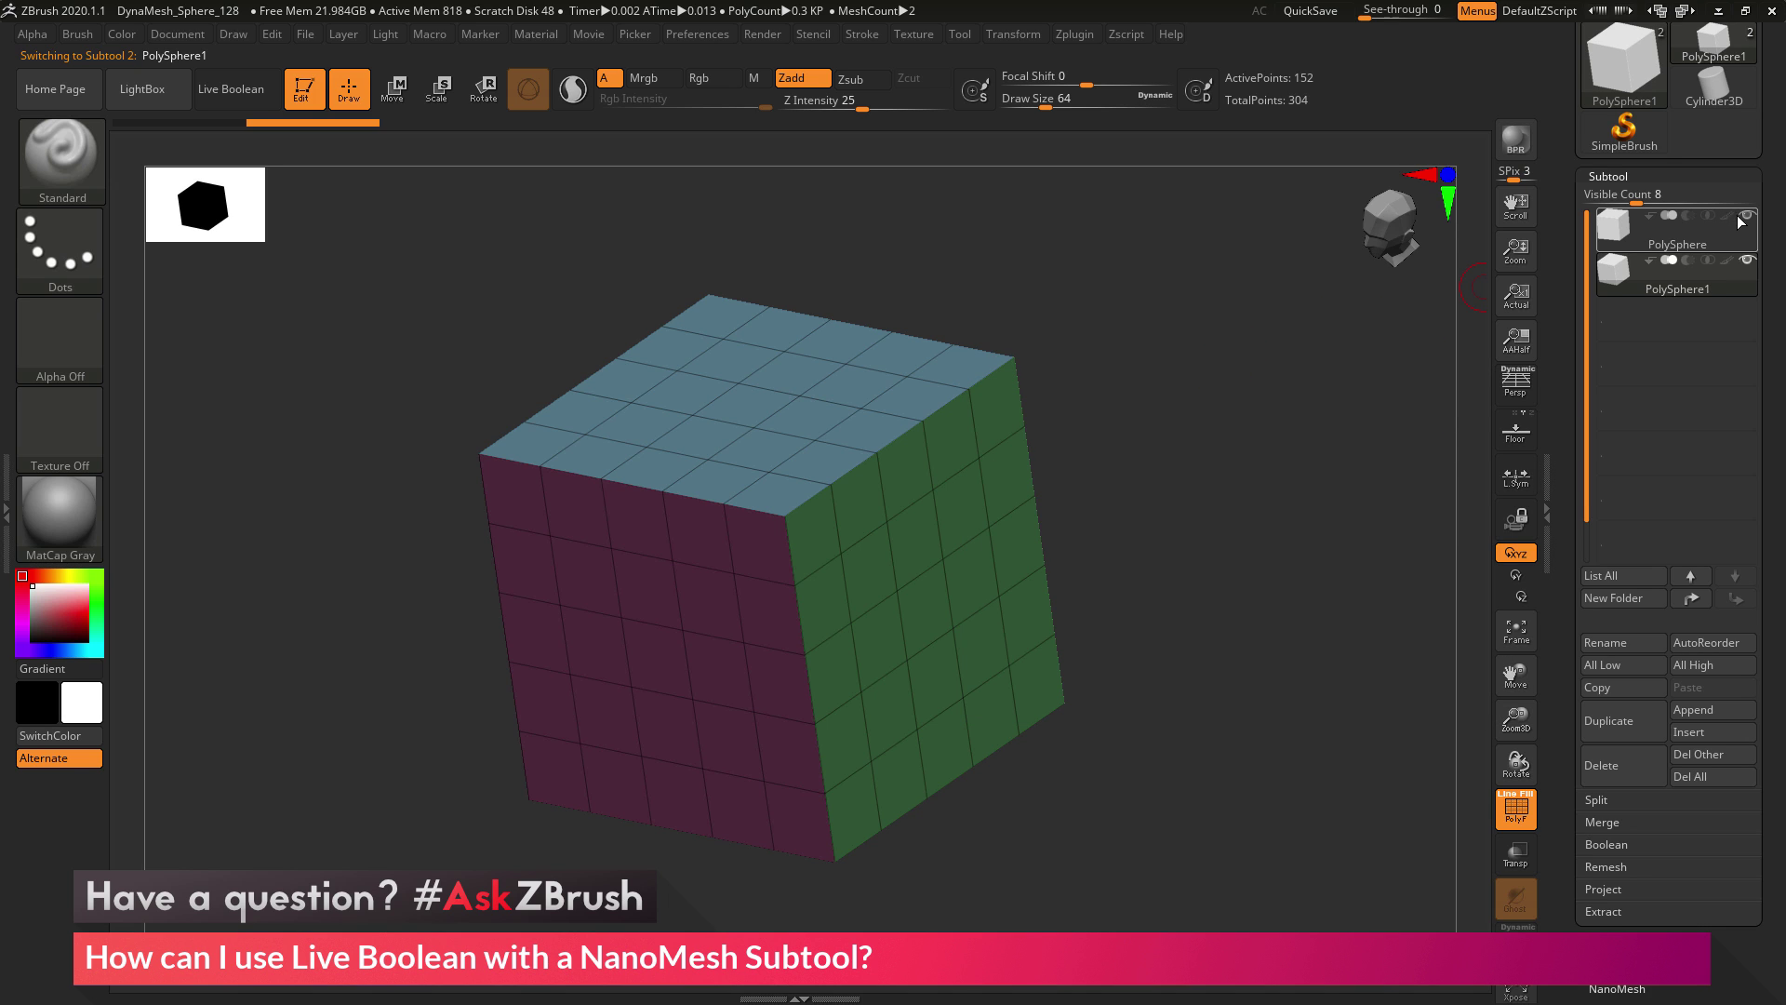
mouse_move(1746, 225)
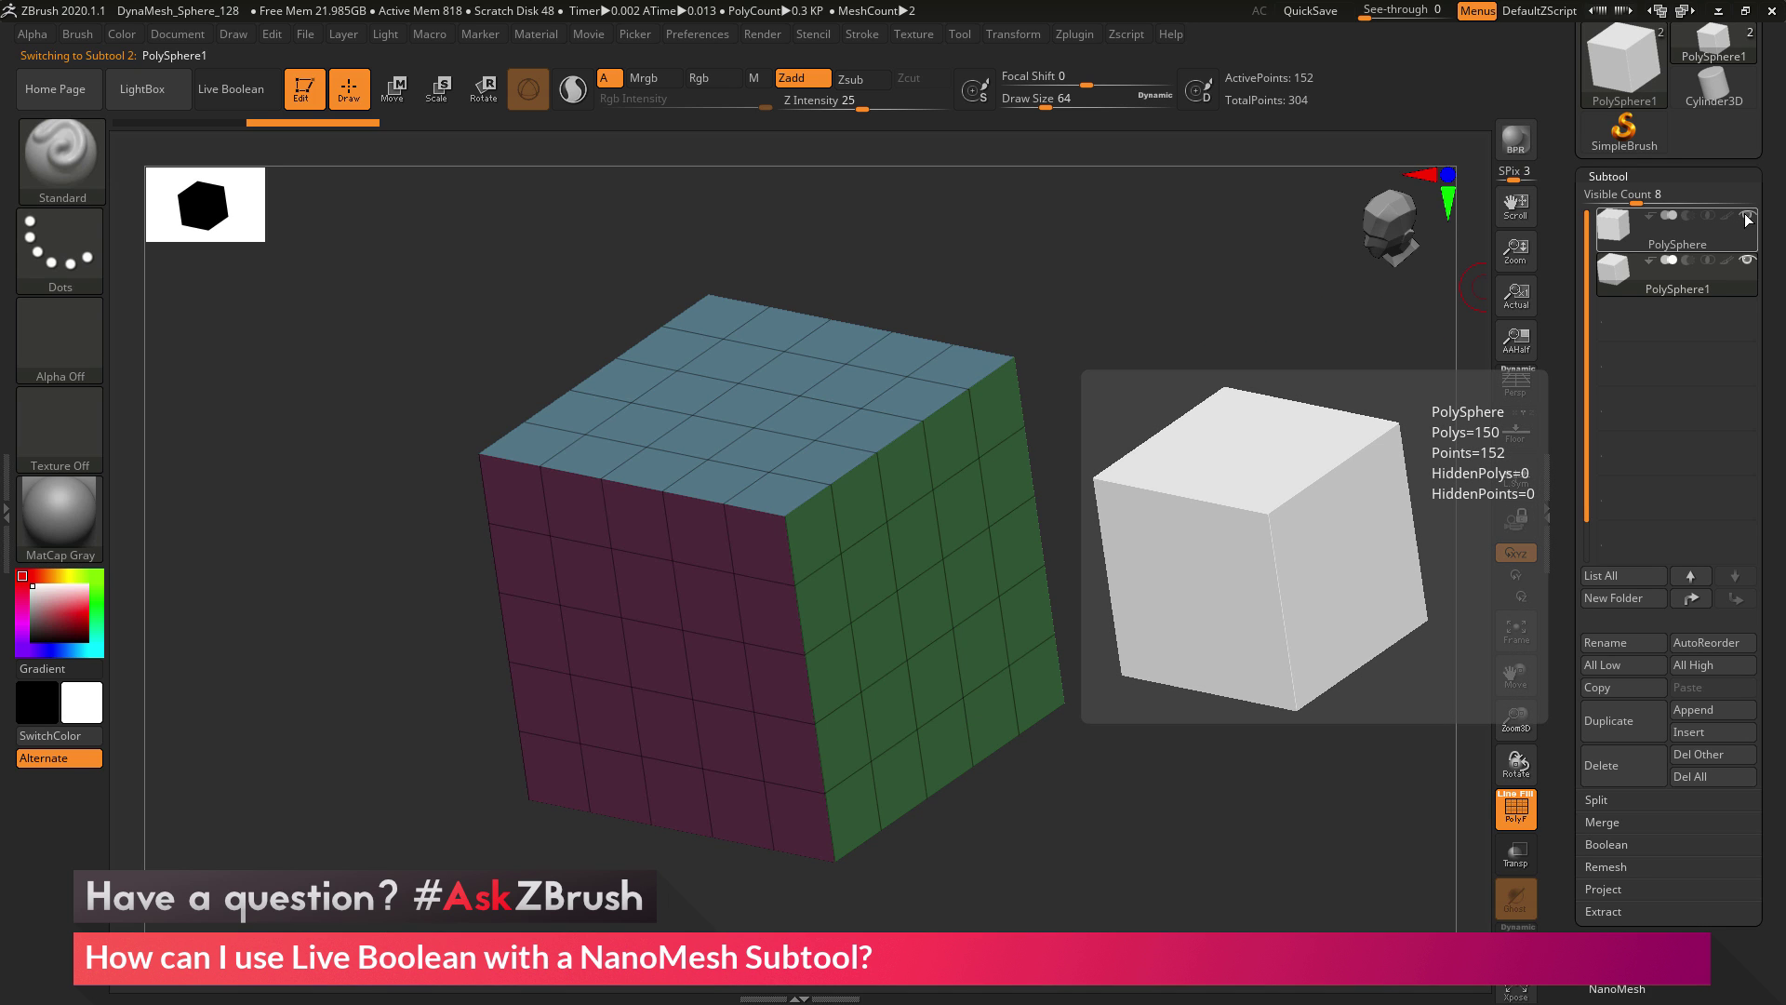
click(1748, 220)
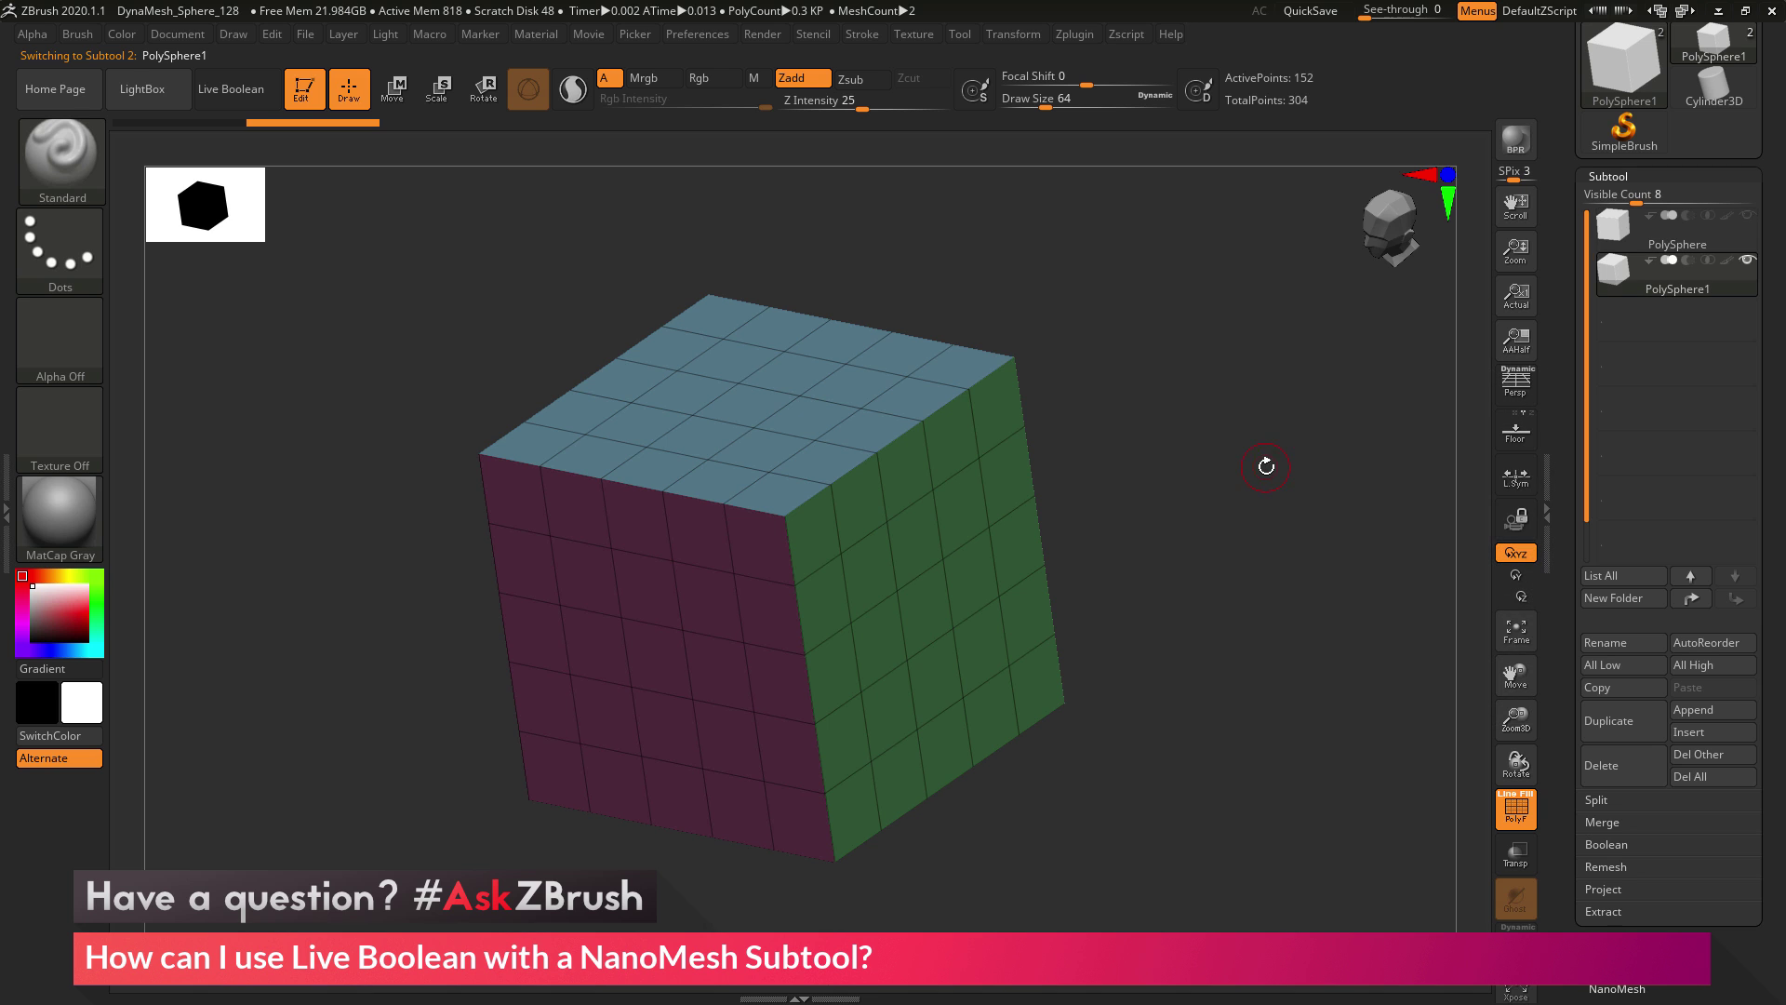
Step: Select the IMM Primitives brush and create a NanoMesh brush from it
mouse_move(1204, 614)
mouse_down()
mouse_move(1203, 586)
mouse_move(1196, 606)
mouse_up()
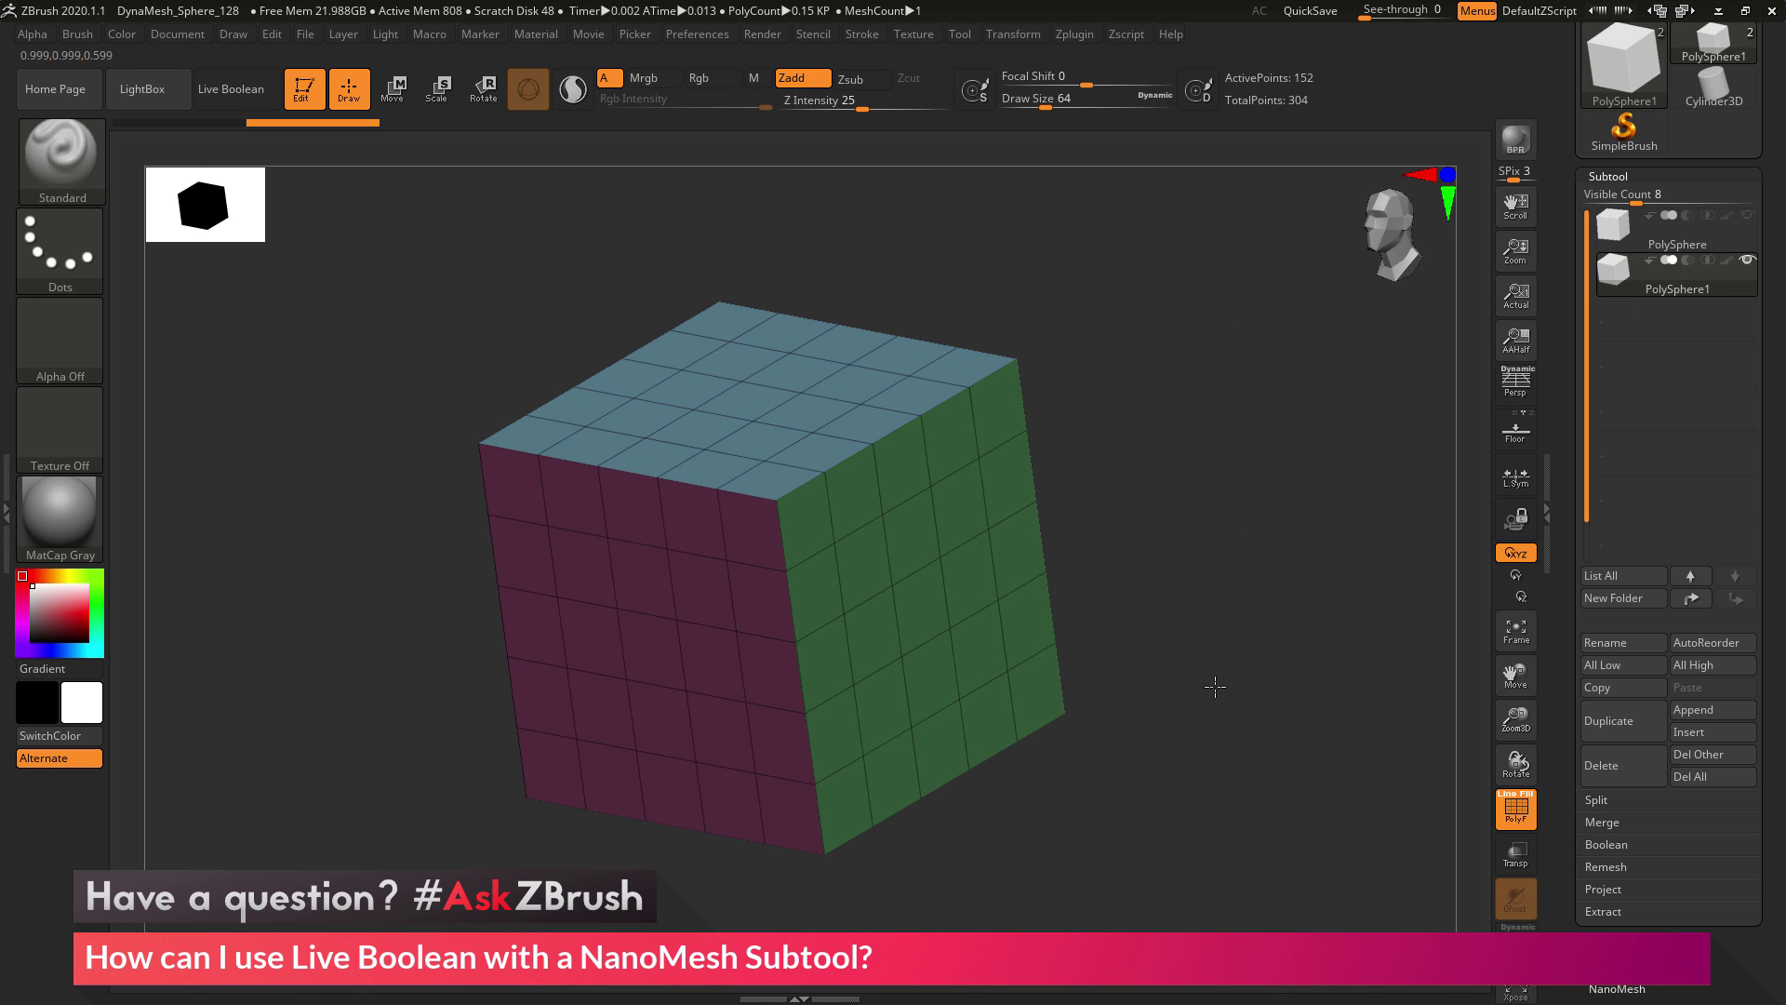
drag(1227, 684, 1221, 686)
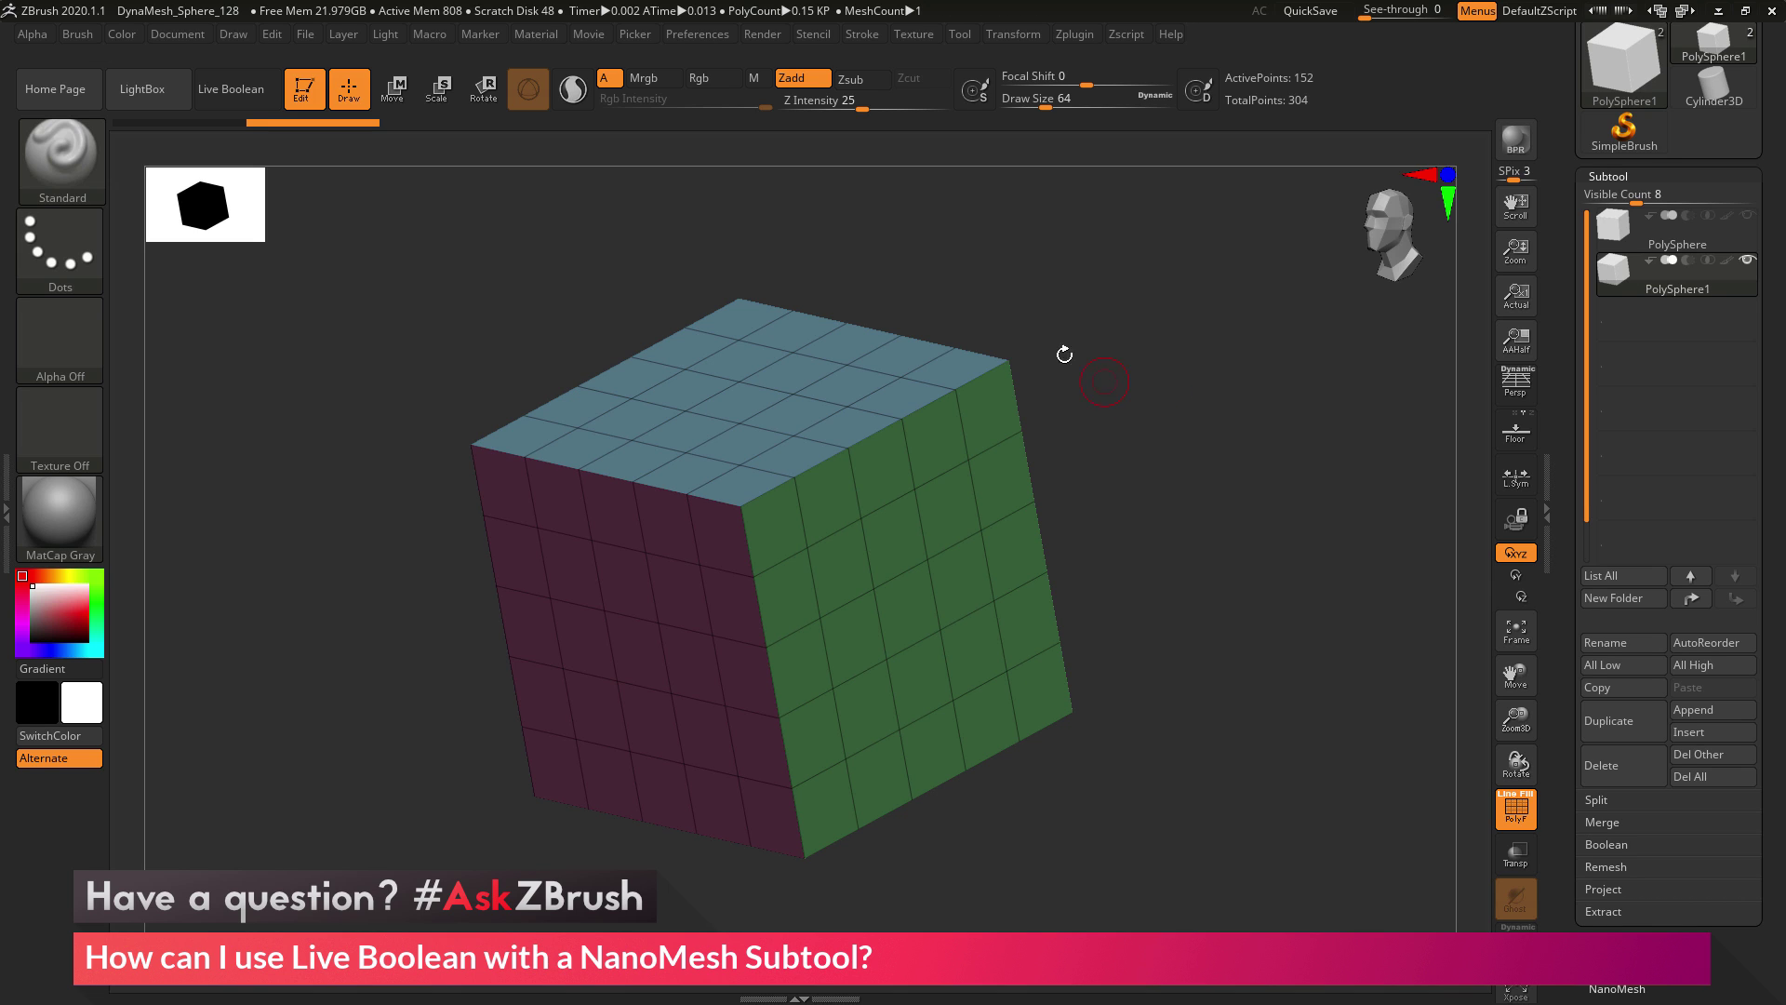
click(70, 158)
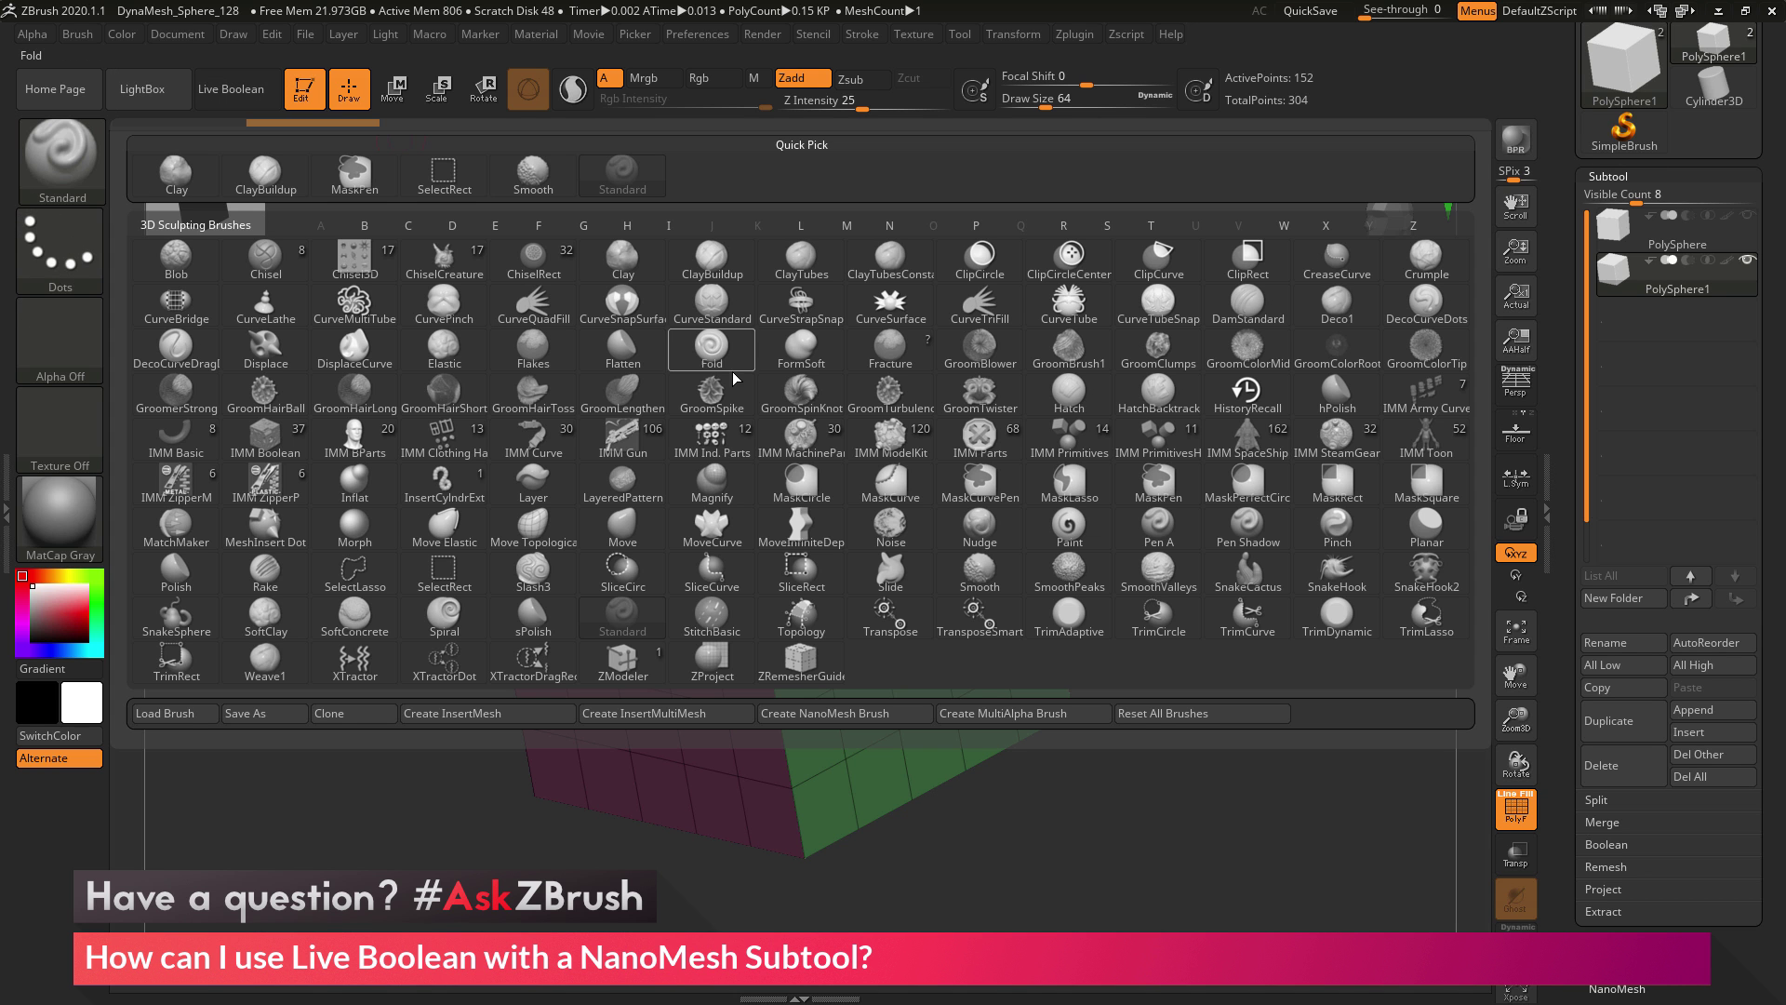
click(1072, 450)
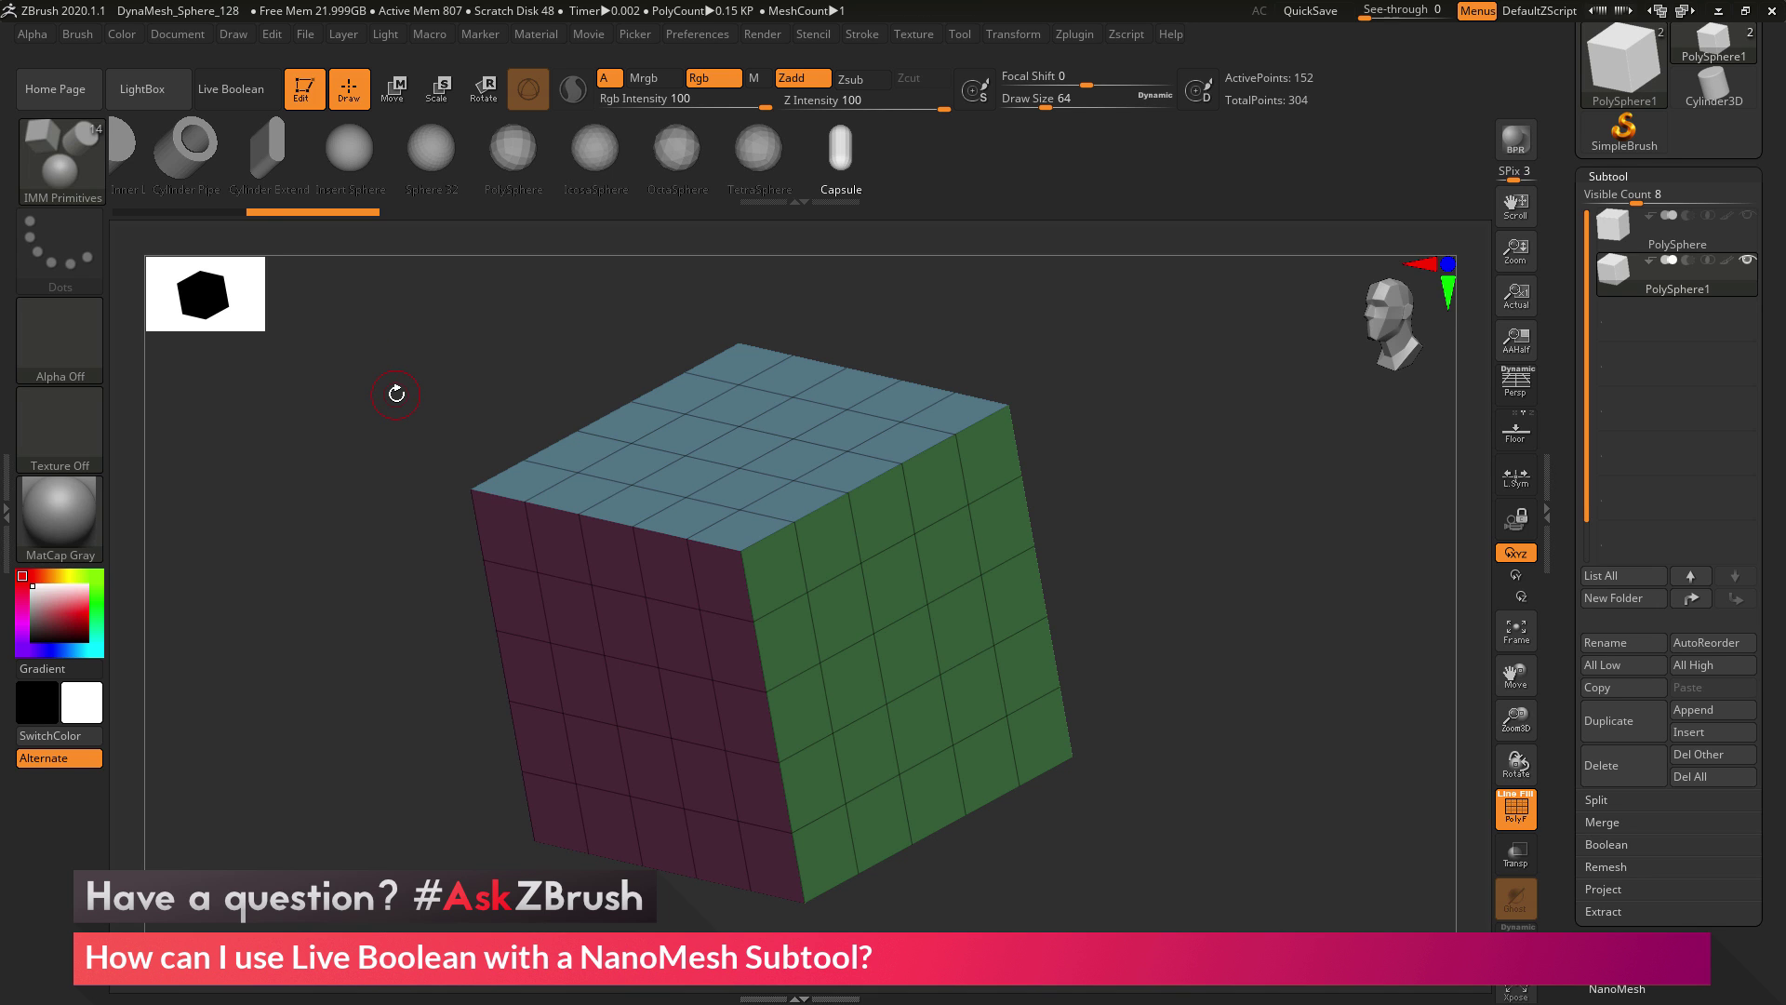
click(86, 36)
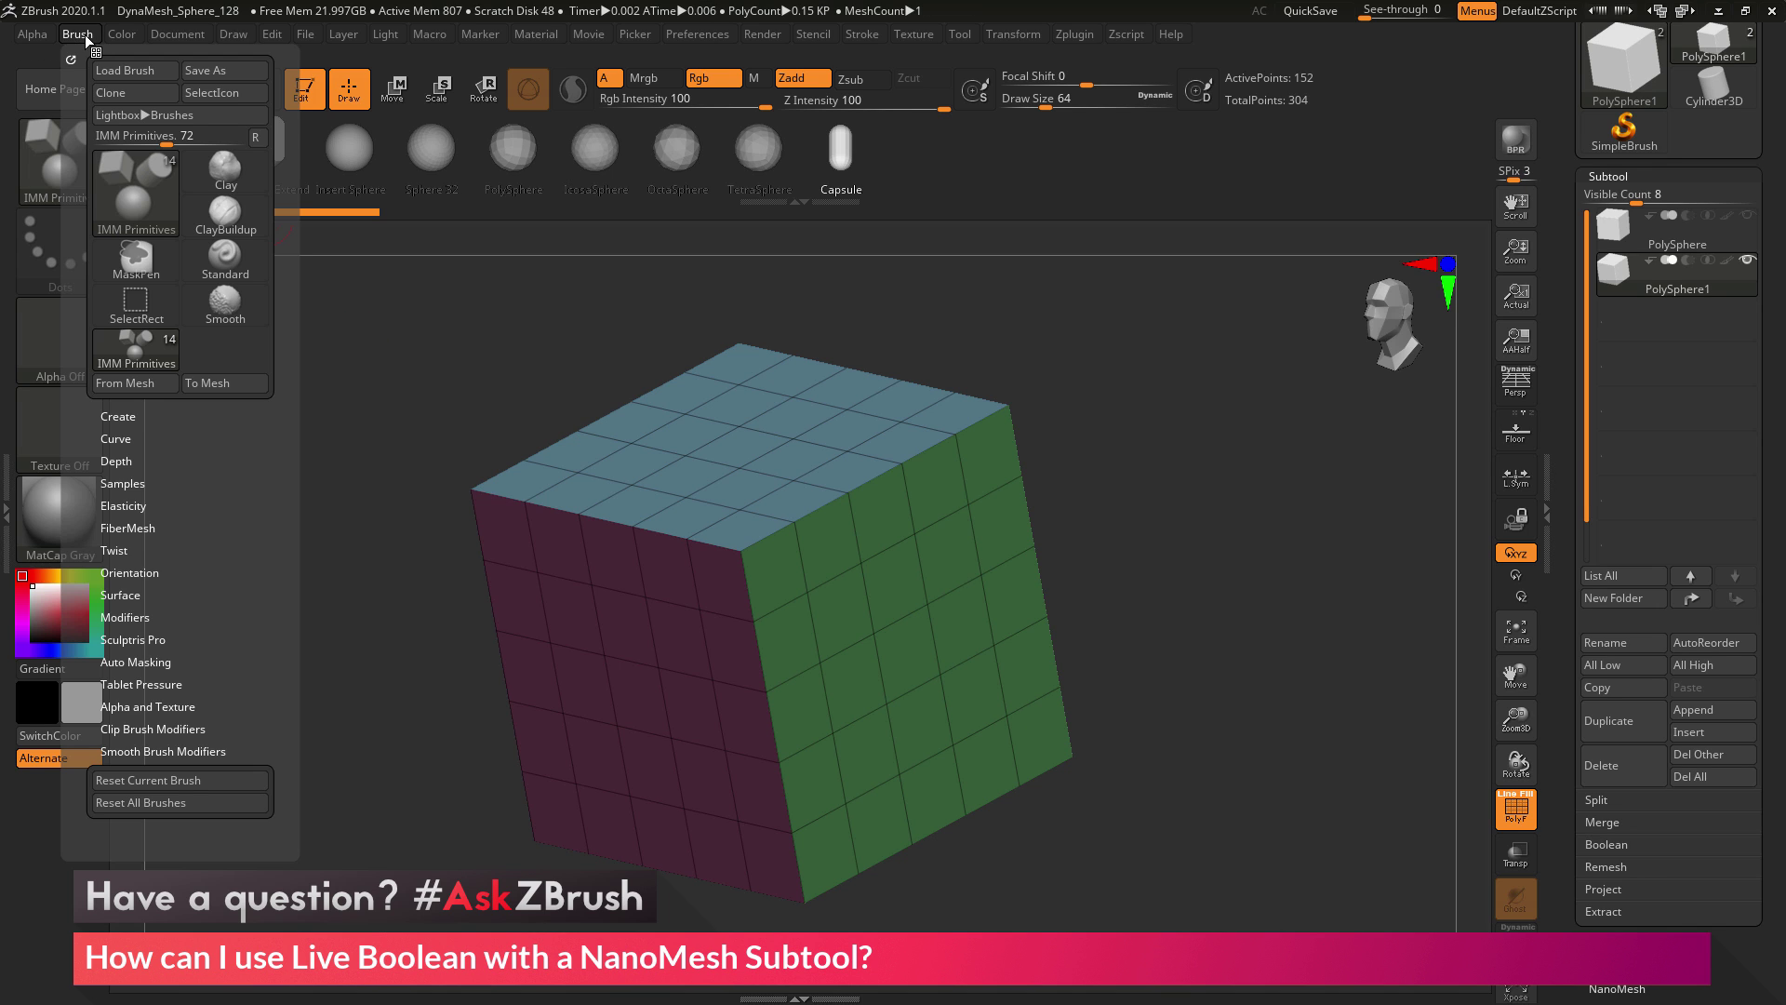
click(193, 417)
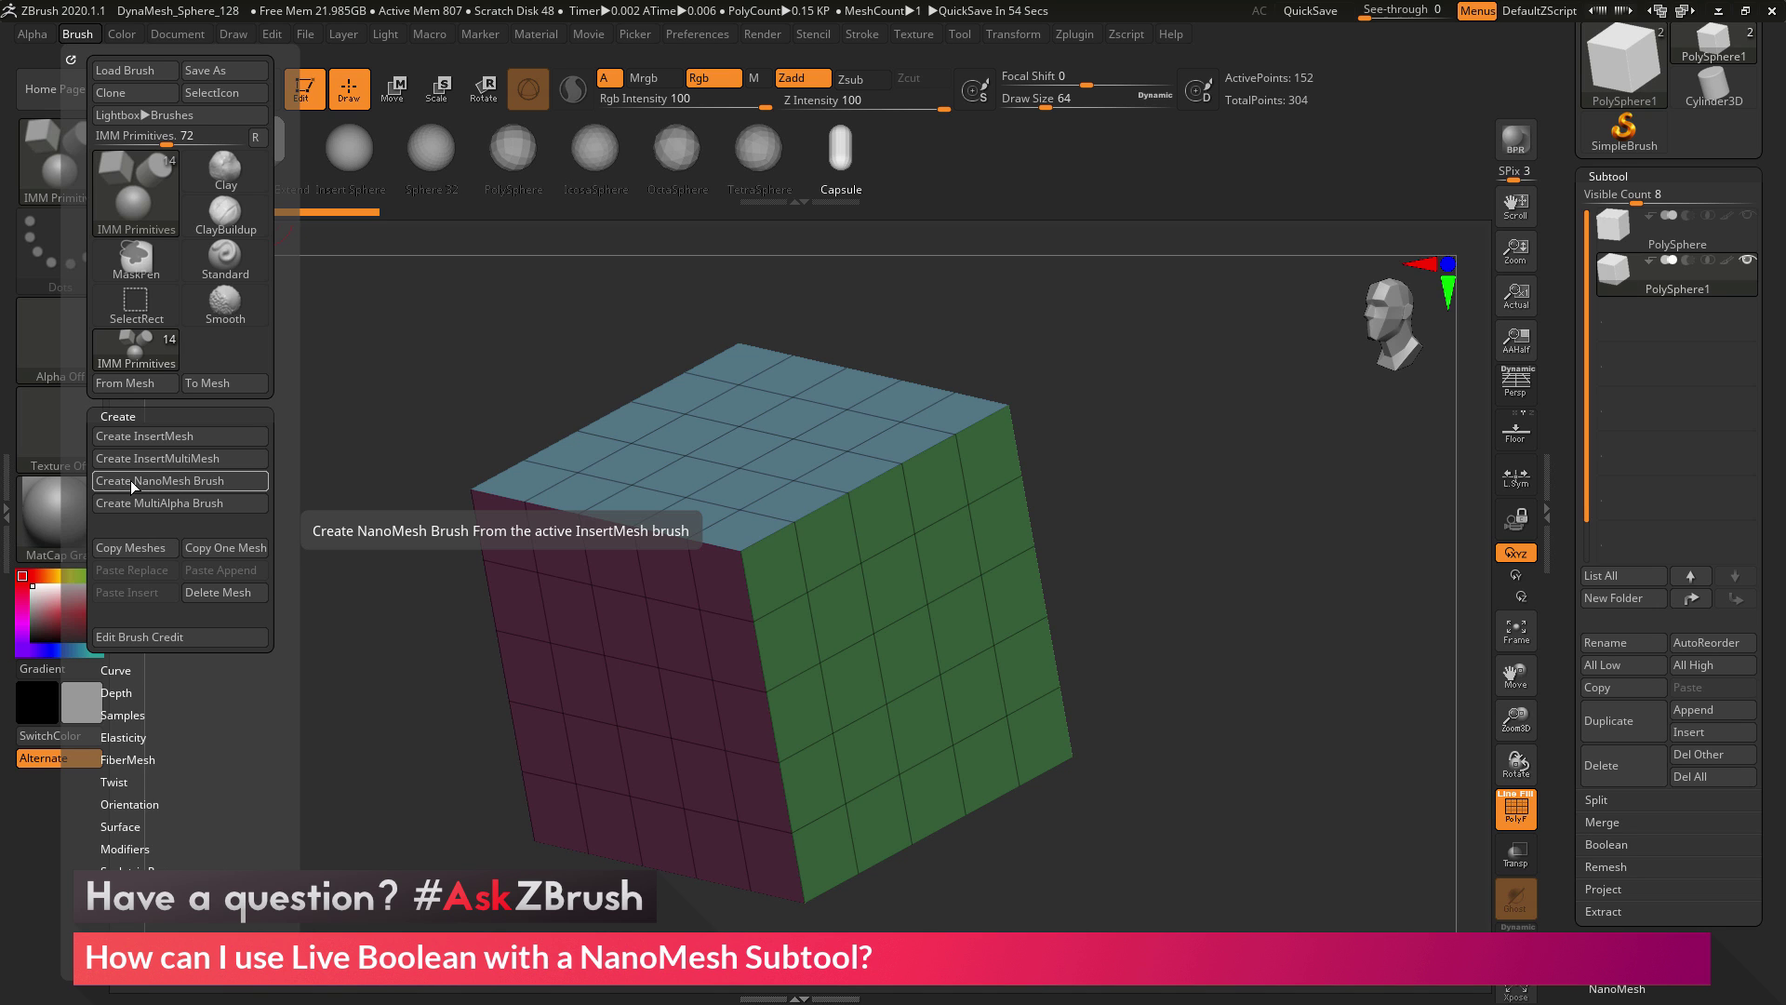
click(164, 478)
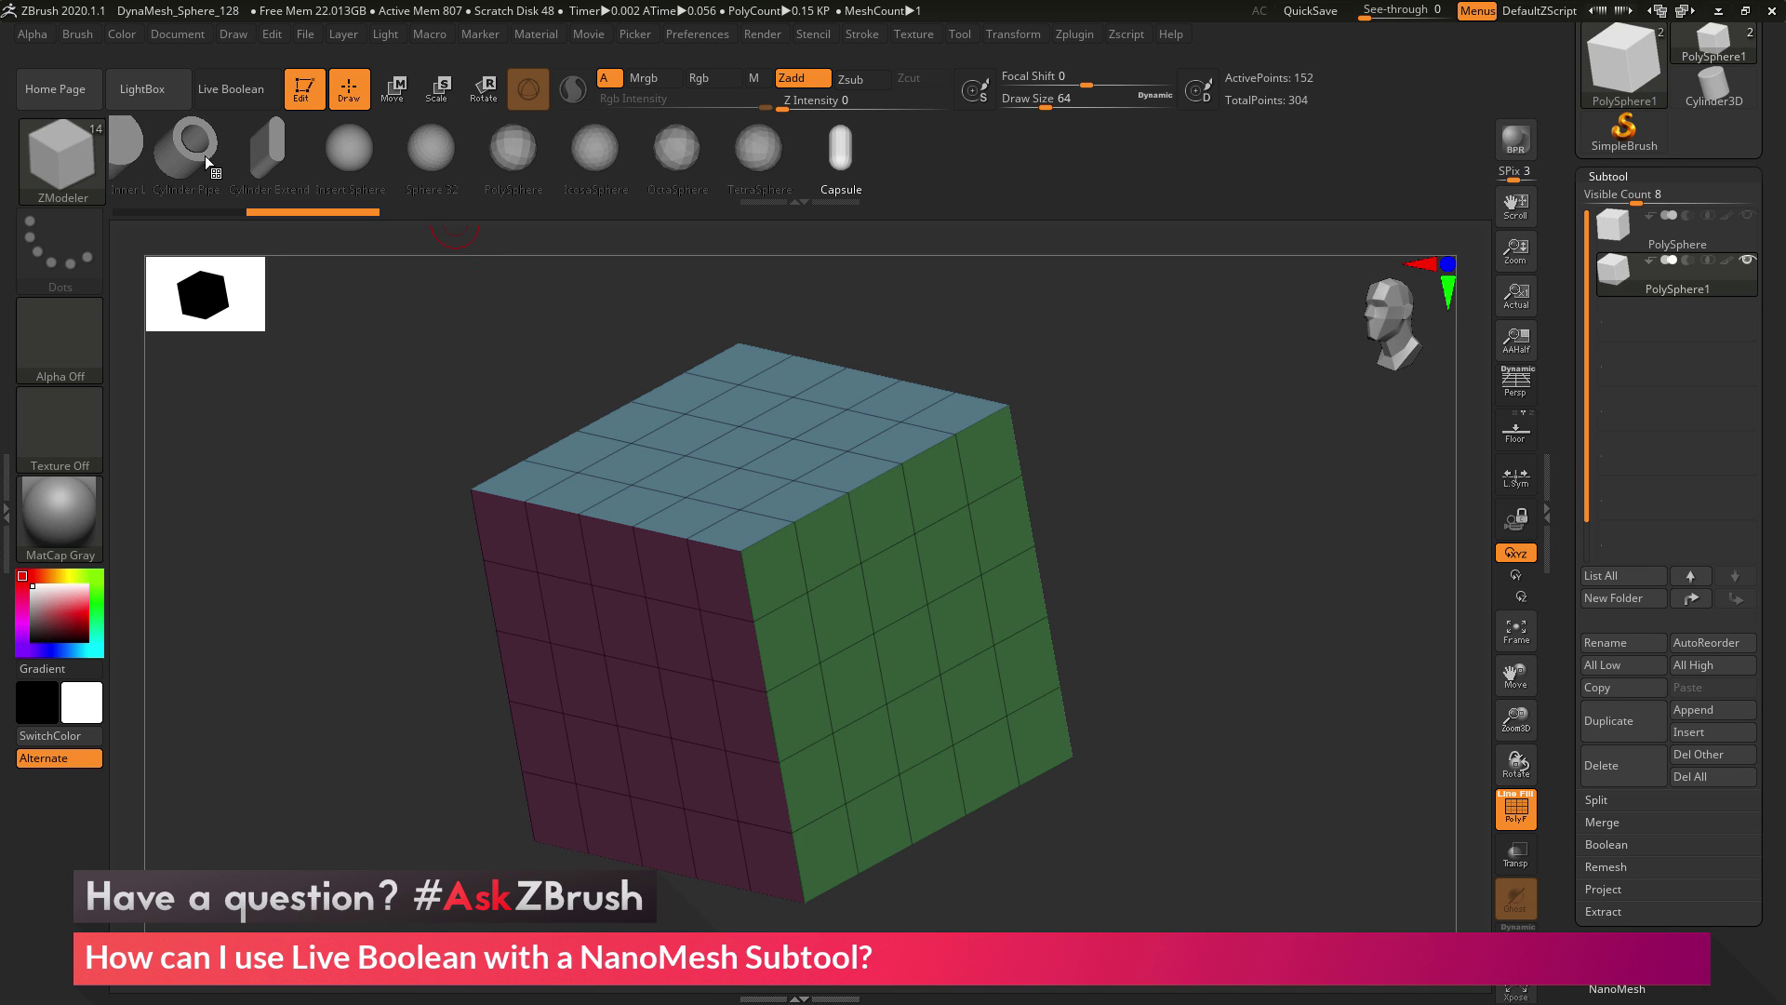
Step: Insert the Insert Sphere mesh as a NanoMesh on the duplicated cube, targeting All Polygons
click(354, 152)
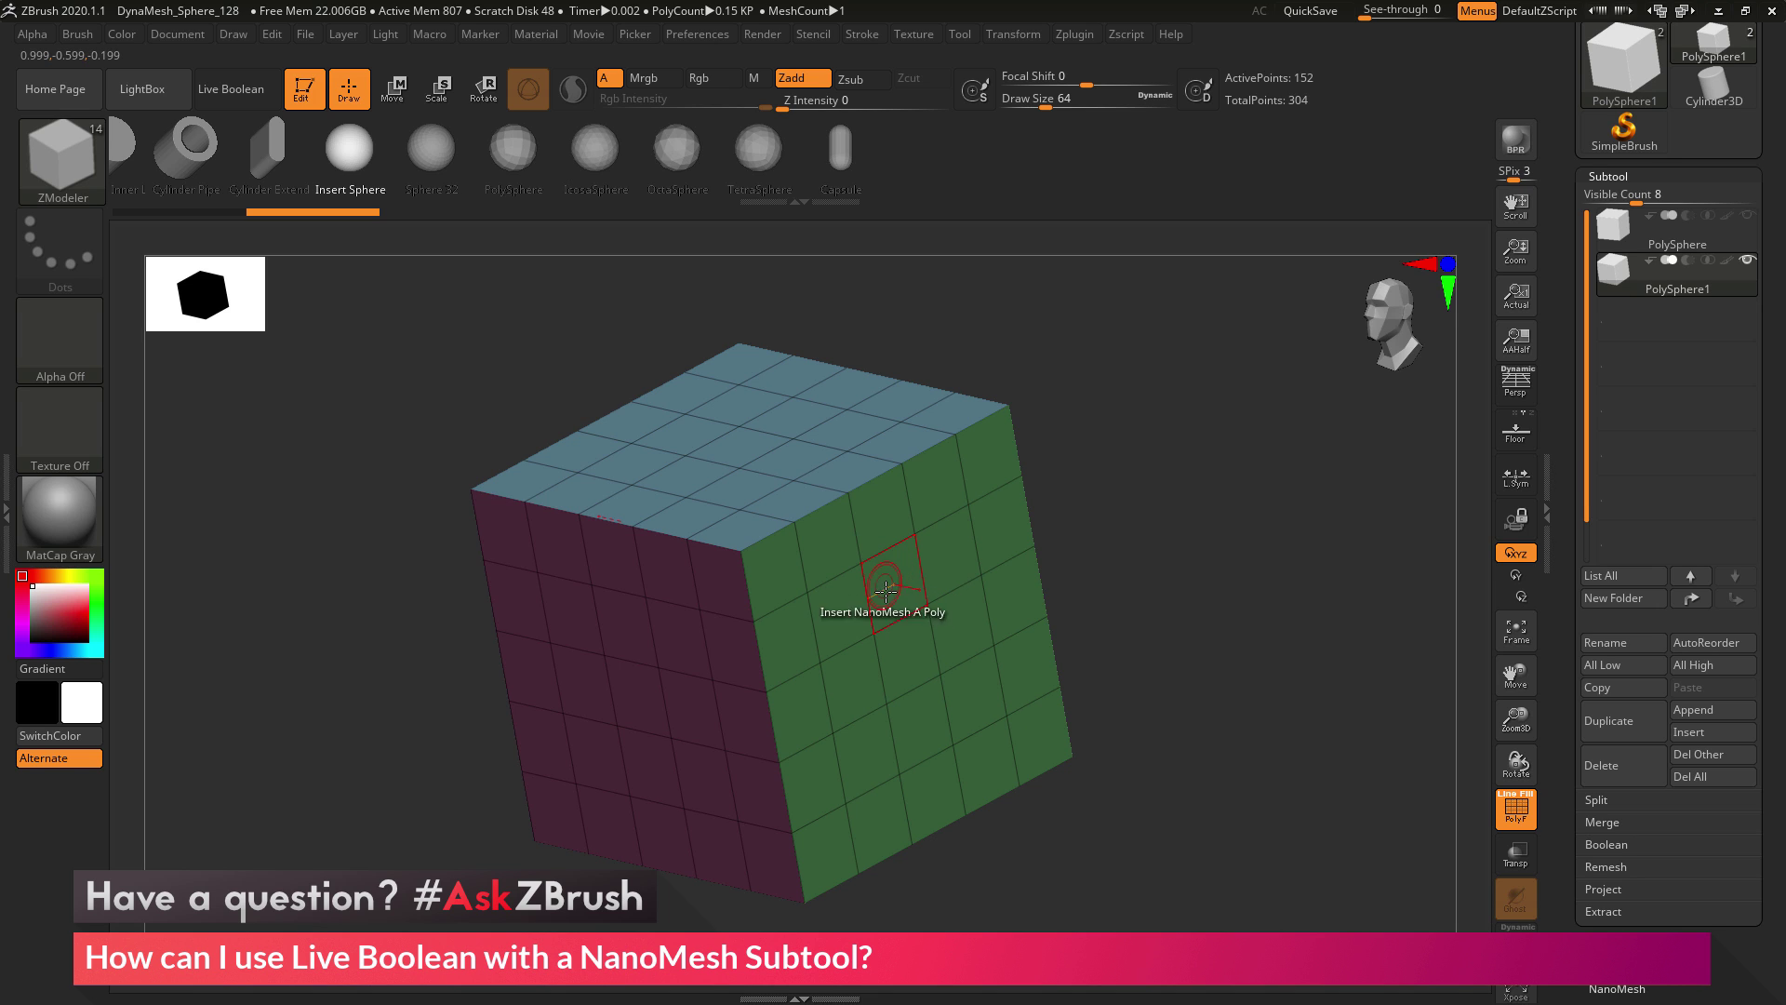
key(space)
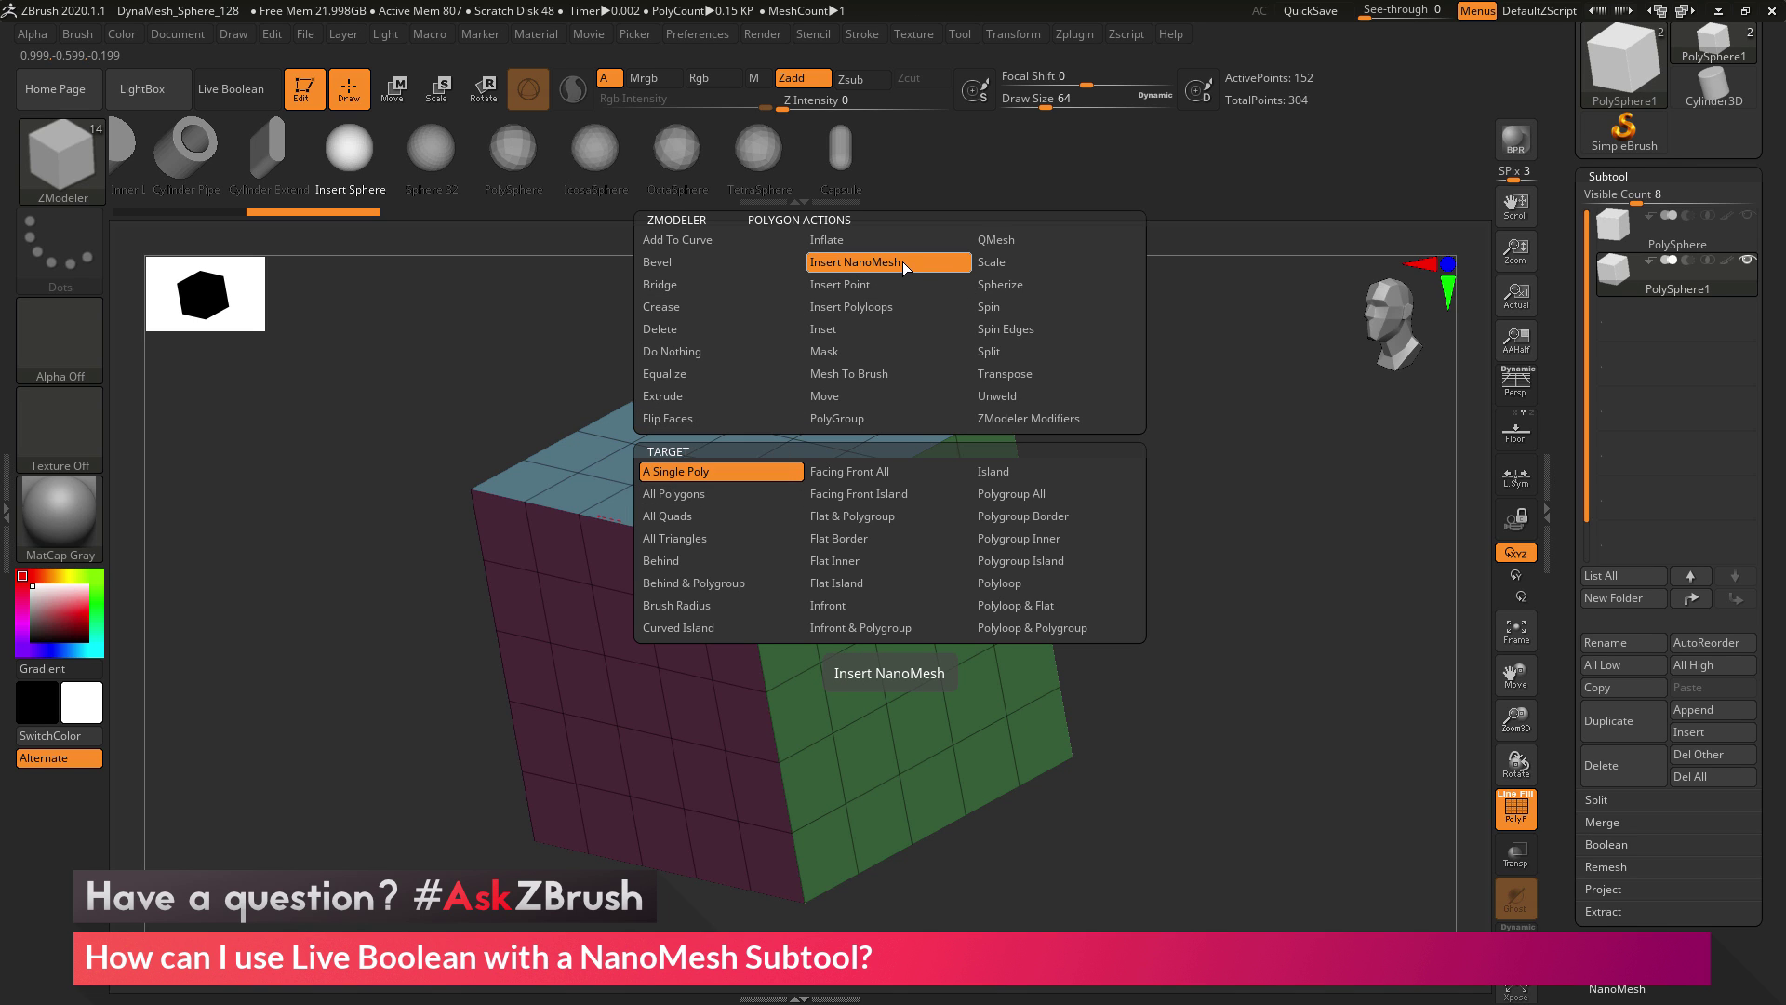
click(702, 493)
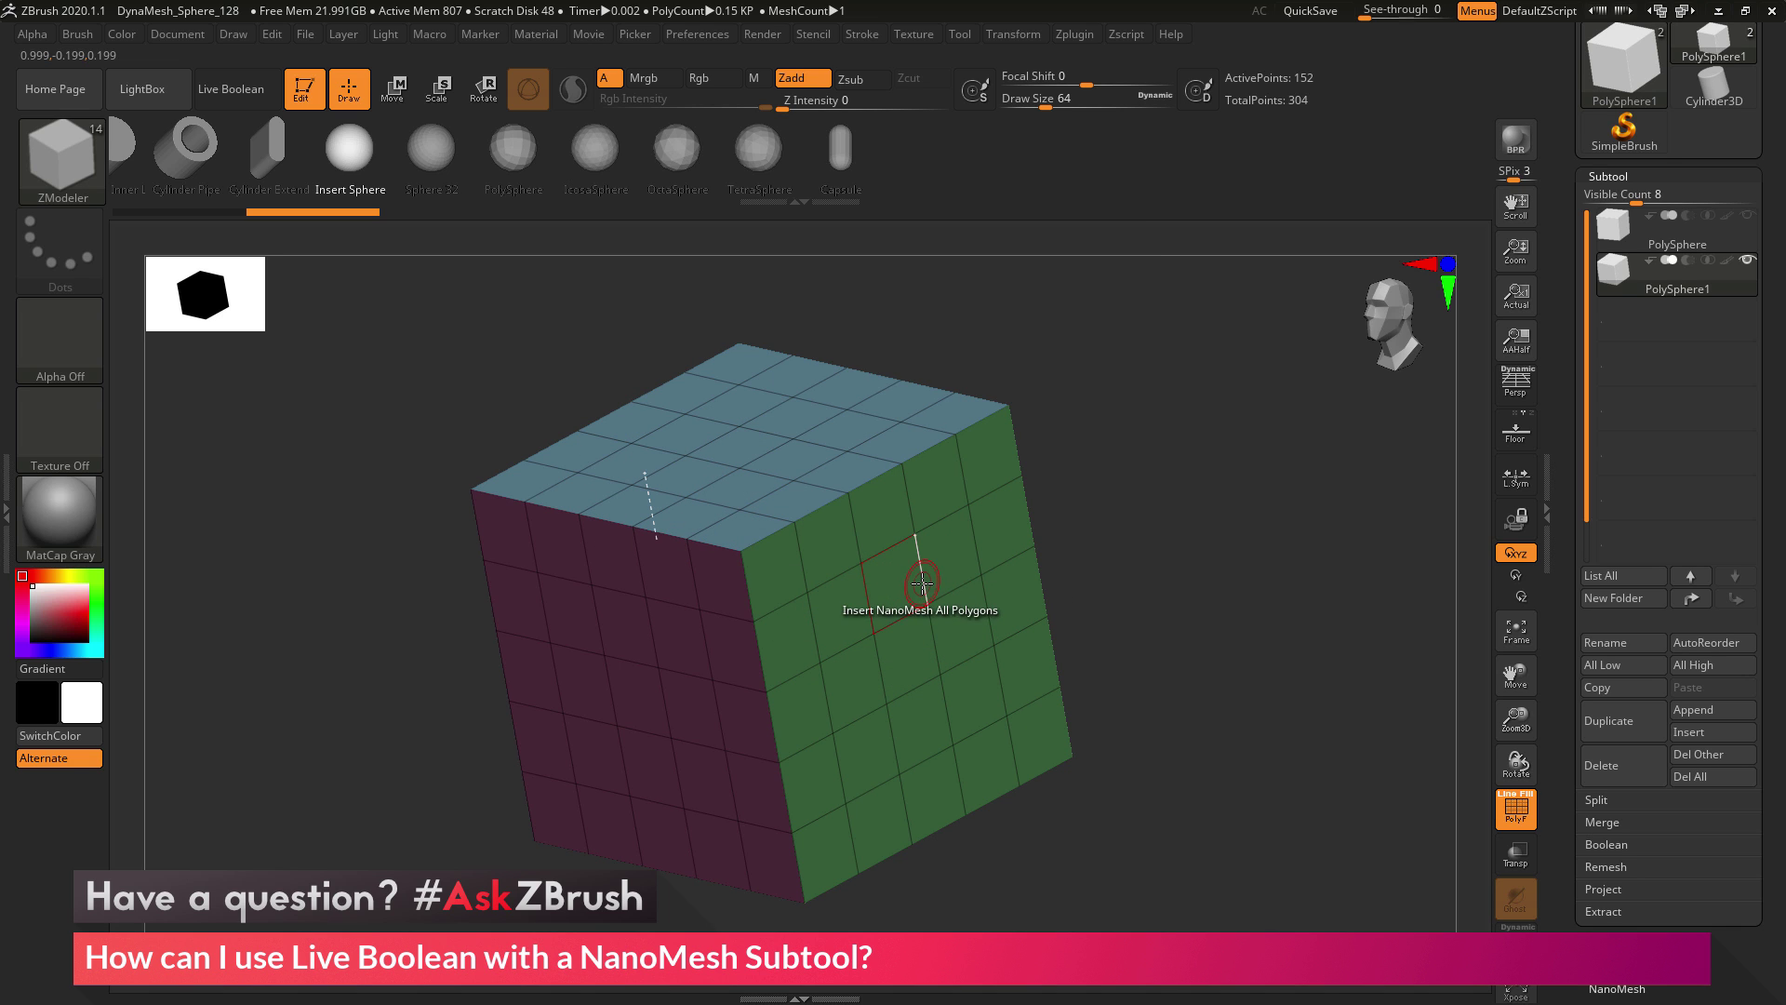
drag(894, 580, 915, 615)
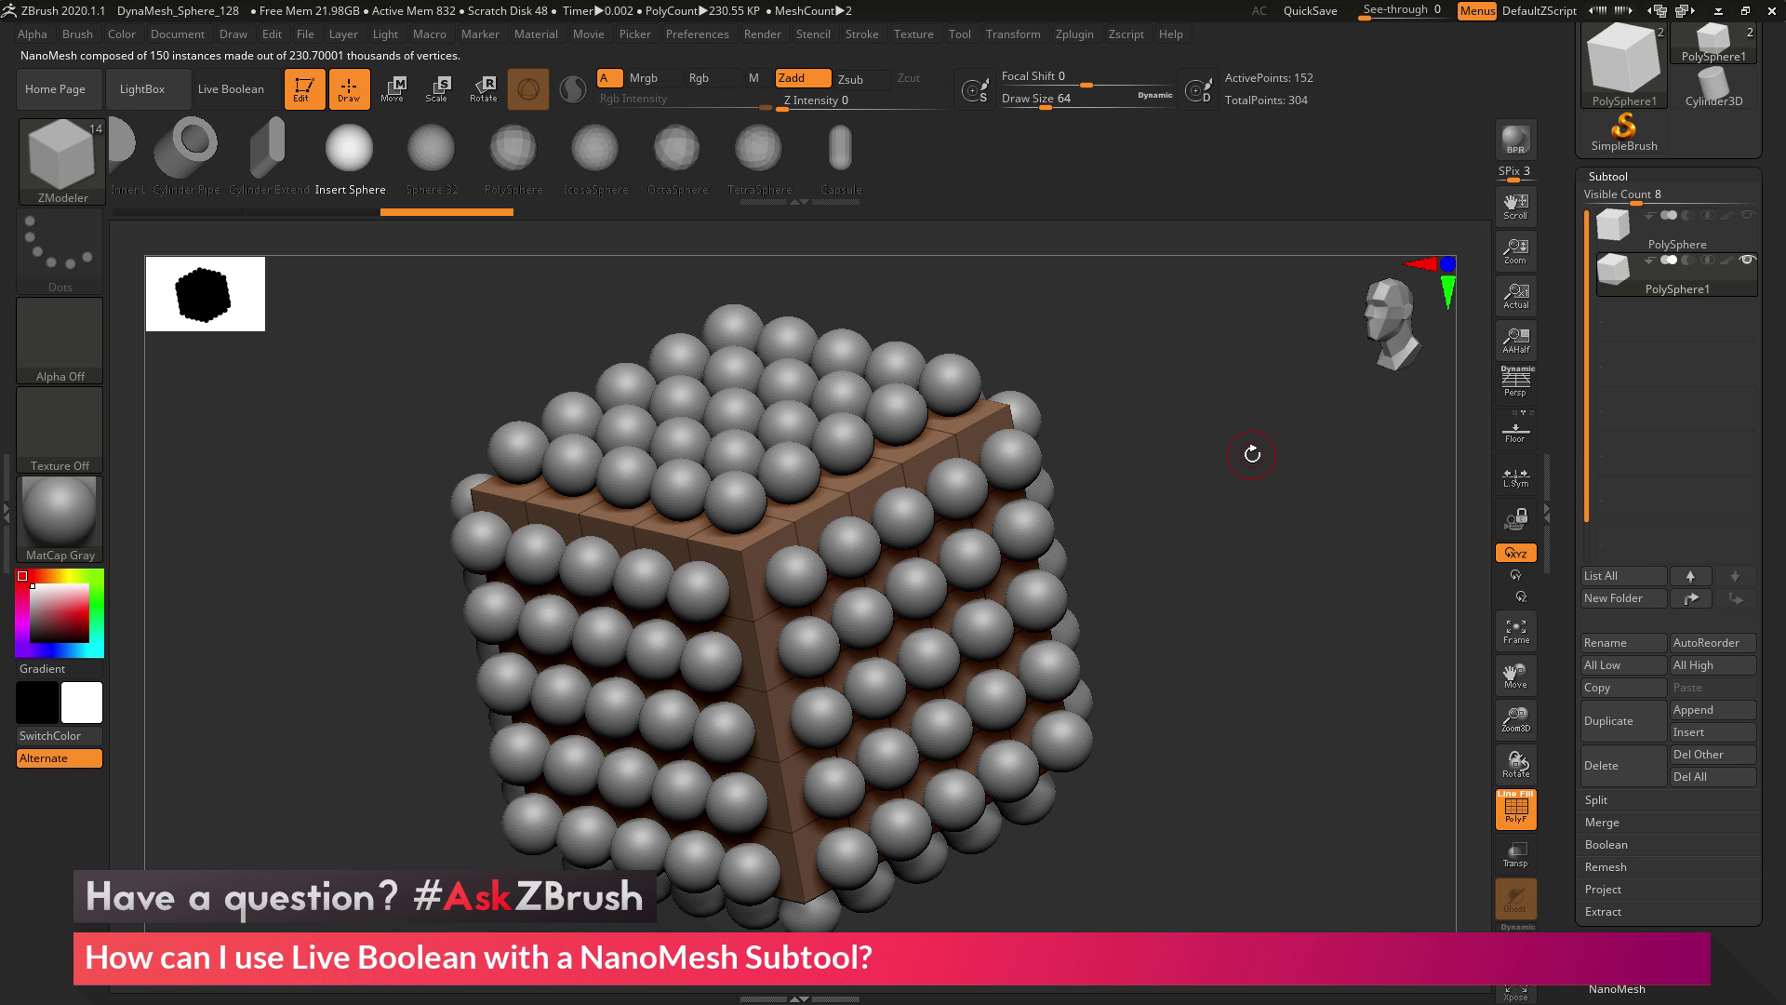
Step: Turn off the NanoMesh placement polygons display and set the spheres' ZOffset to 0
drag(1564, 98, 1576, 151)
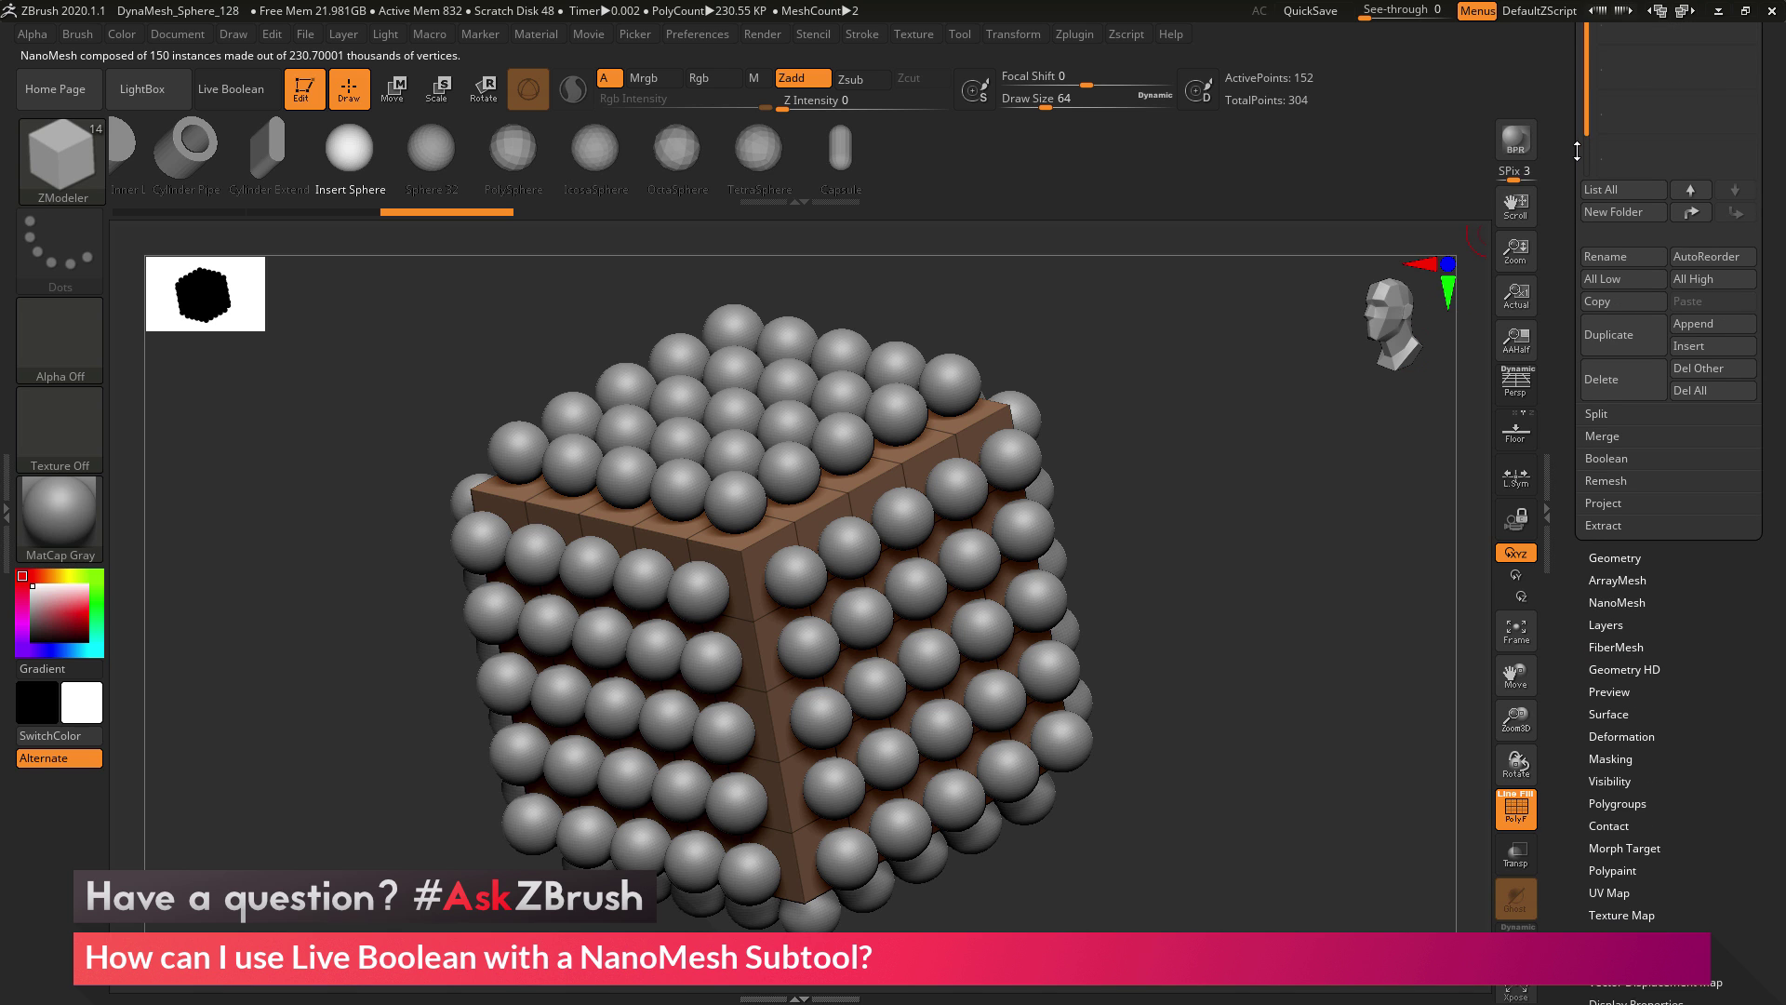
click(1616, 602)
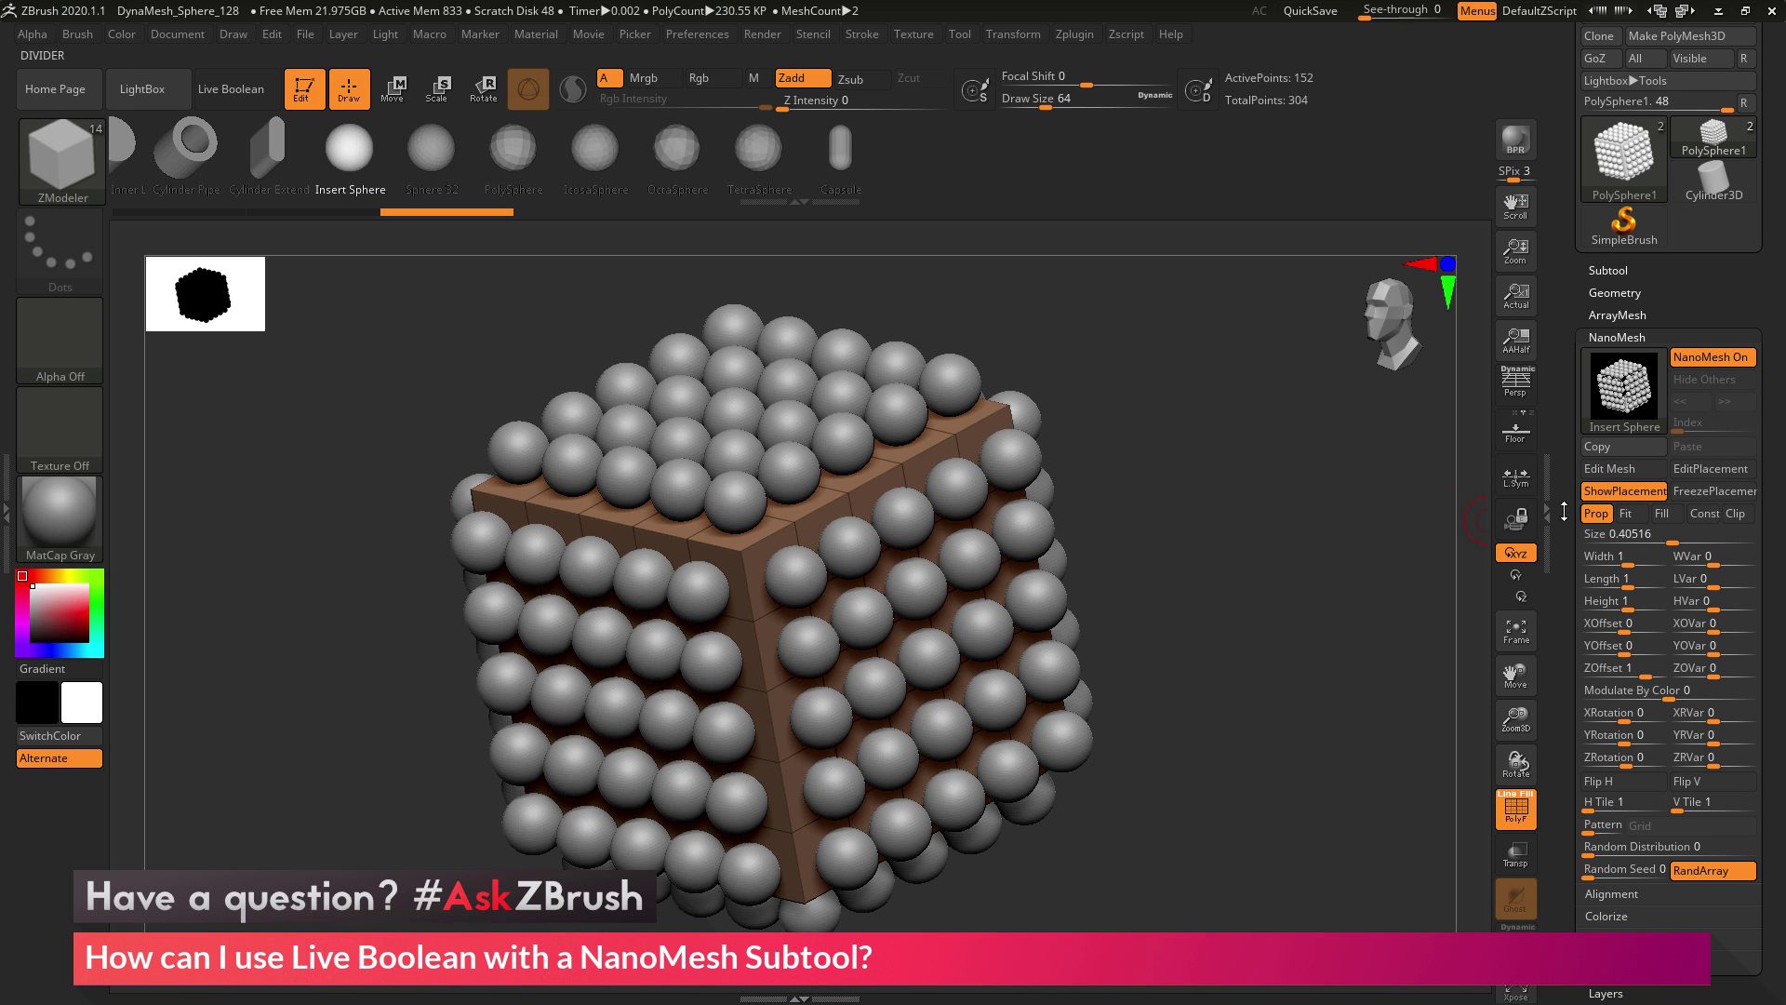
click(1637, 498)
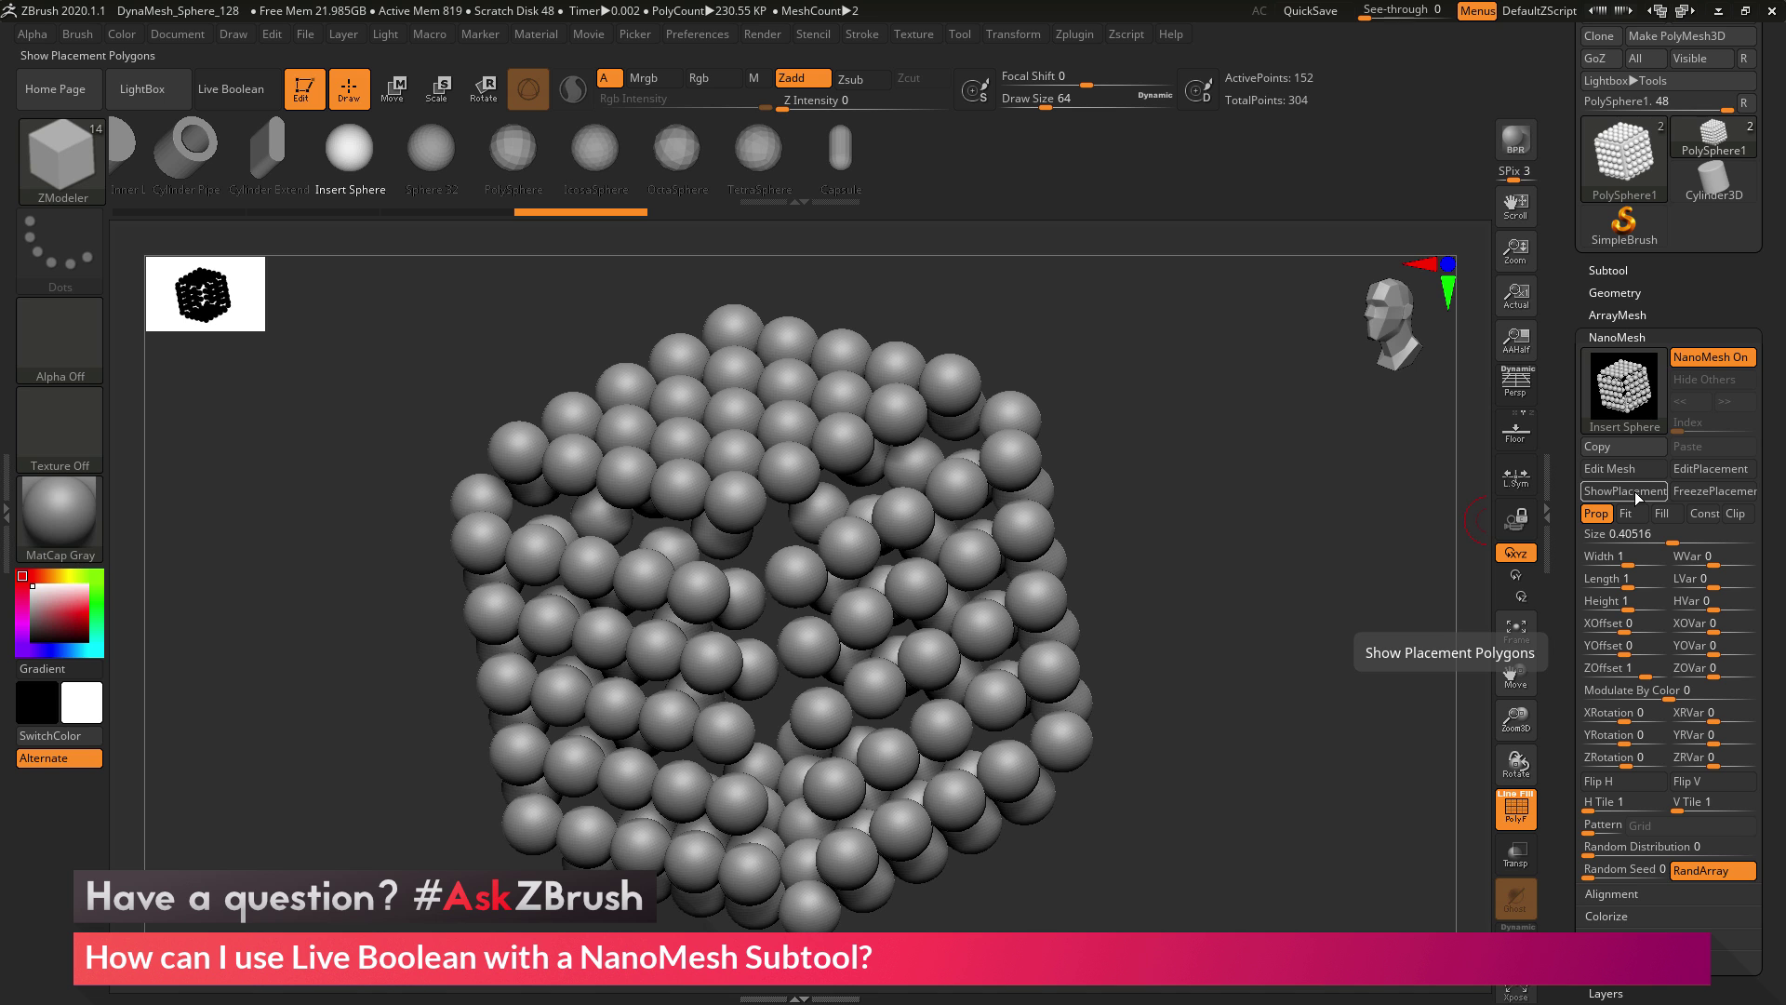
drag(1228, 579, 1368, 590)
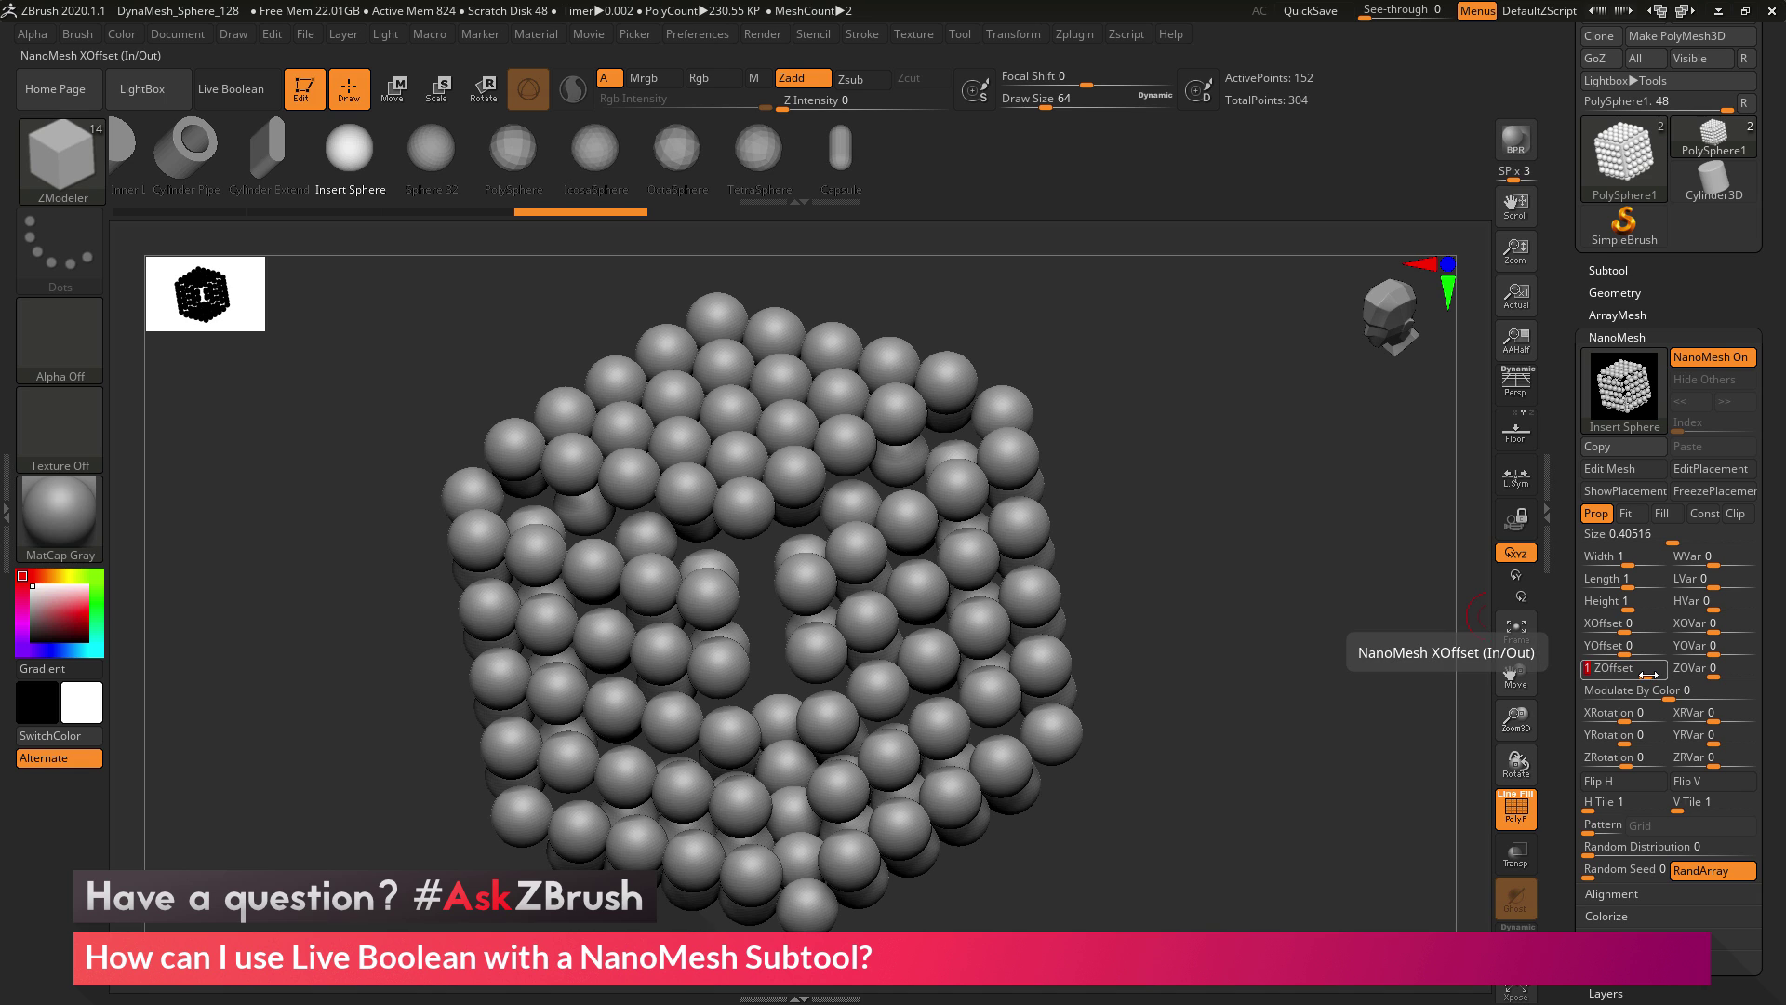
text(0)
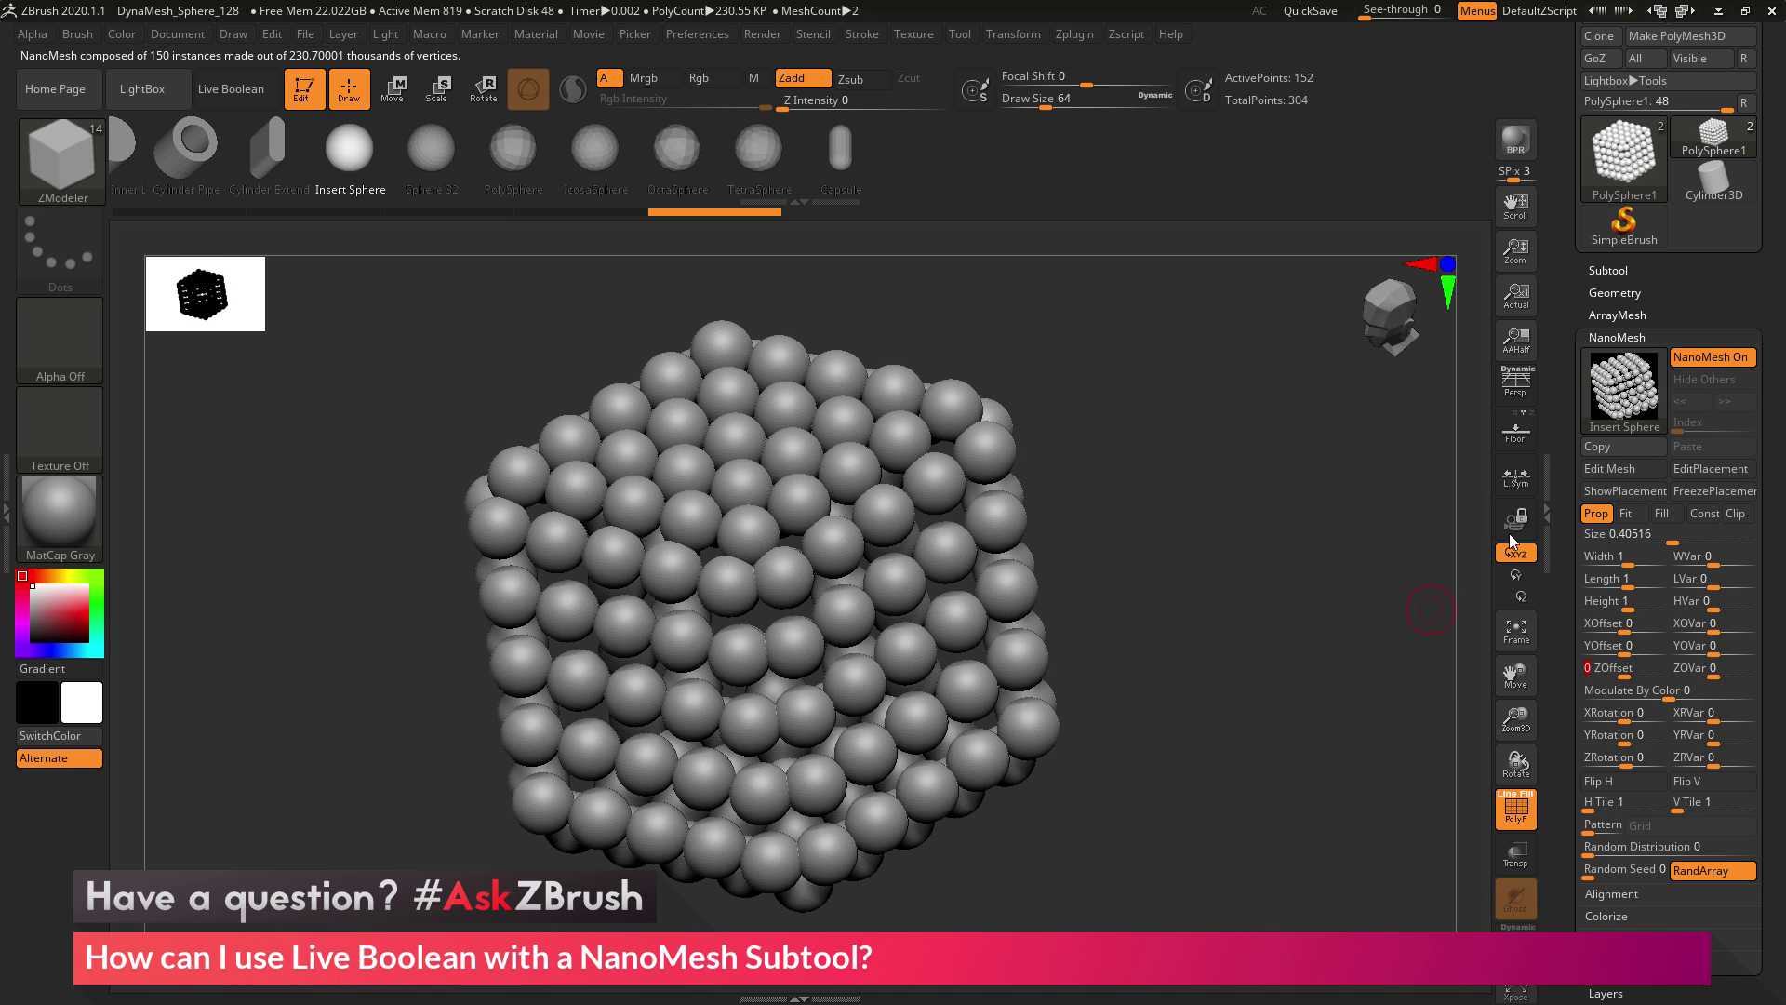
Step: Show the original PolySphere cube subtool together with the NanoMesh spheres
click(1623, 270)
mouse_move(1750, 314)
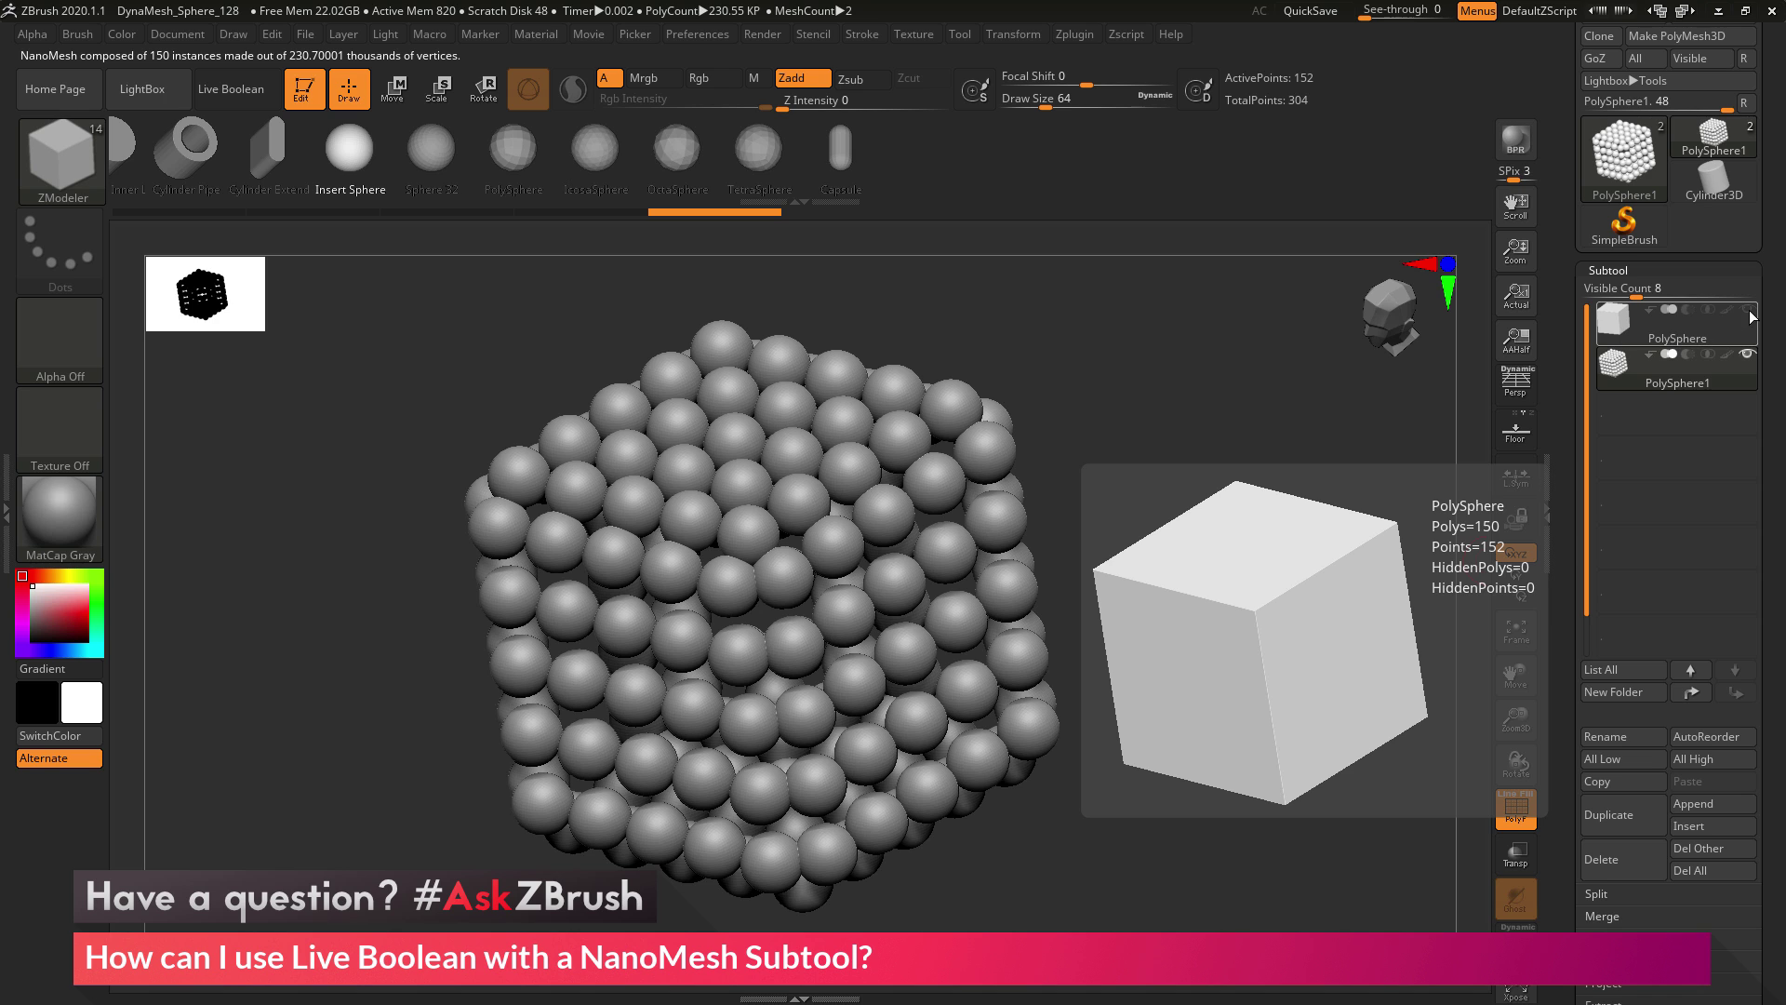
click(1748, 310)
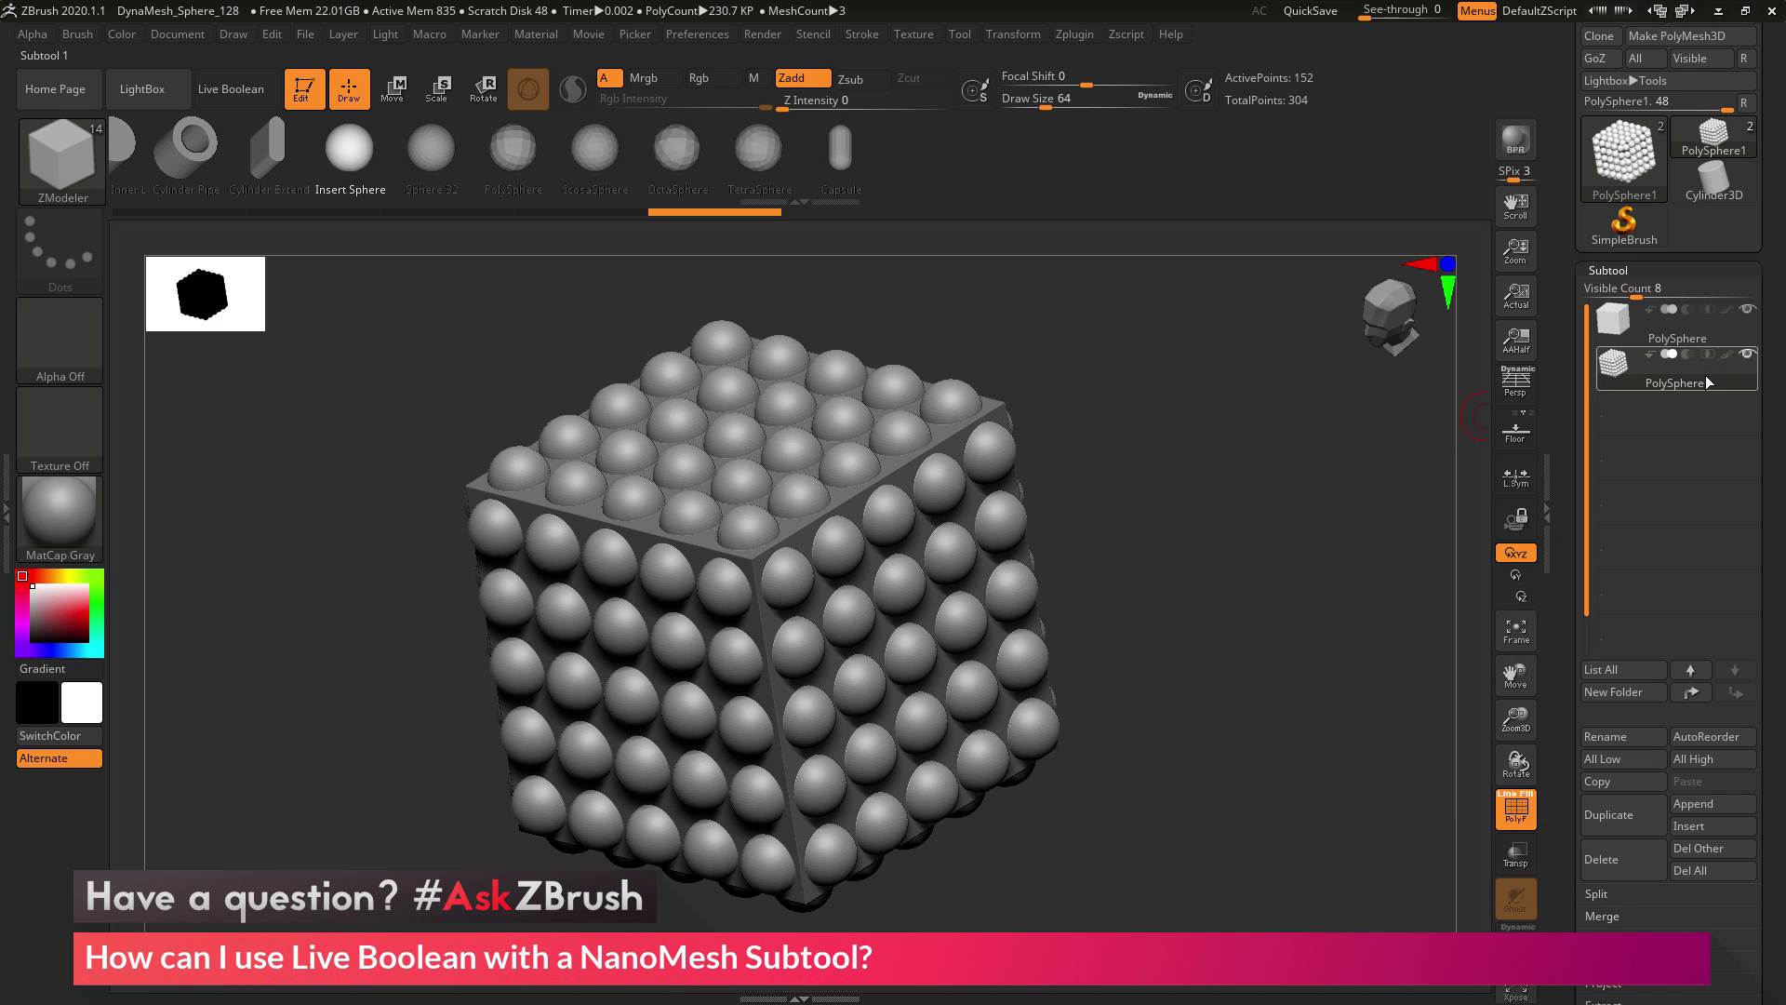
Step: Set the PolySphere1 NanoMesh subtool to subtraction and turn on Live Boolean with PolyFrame off
mouse_move(1677, 383)
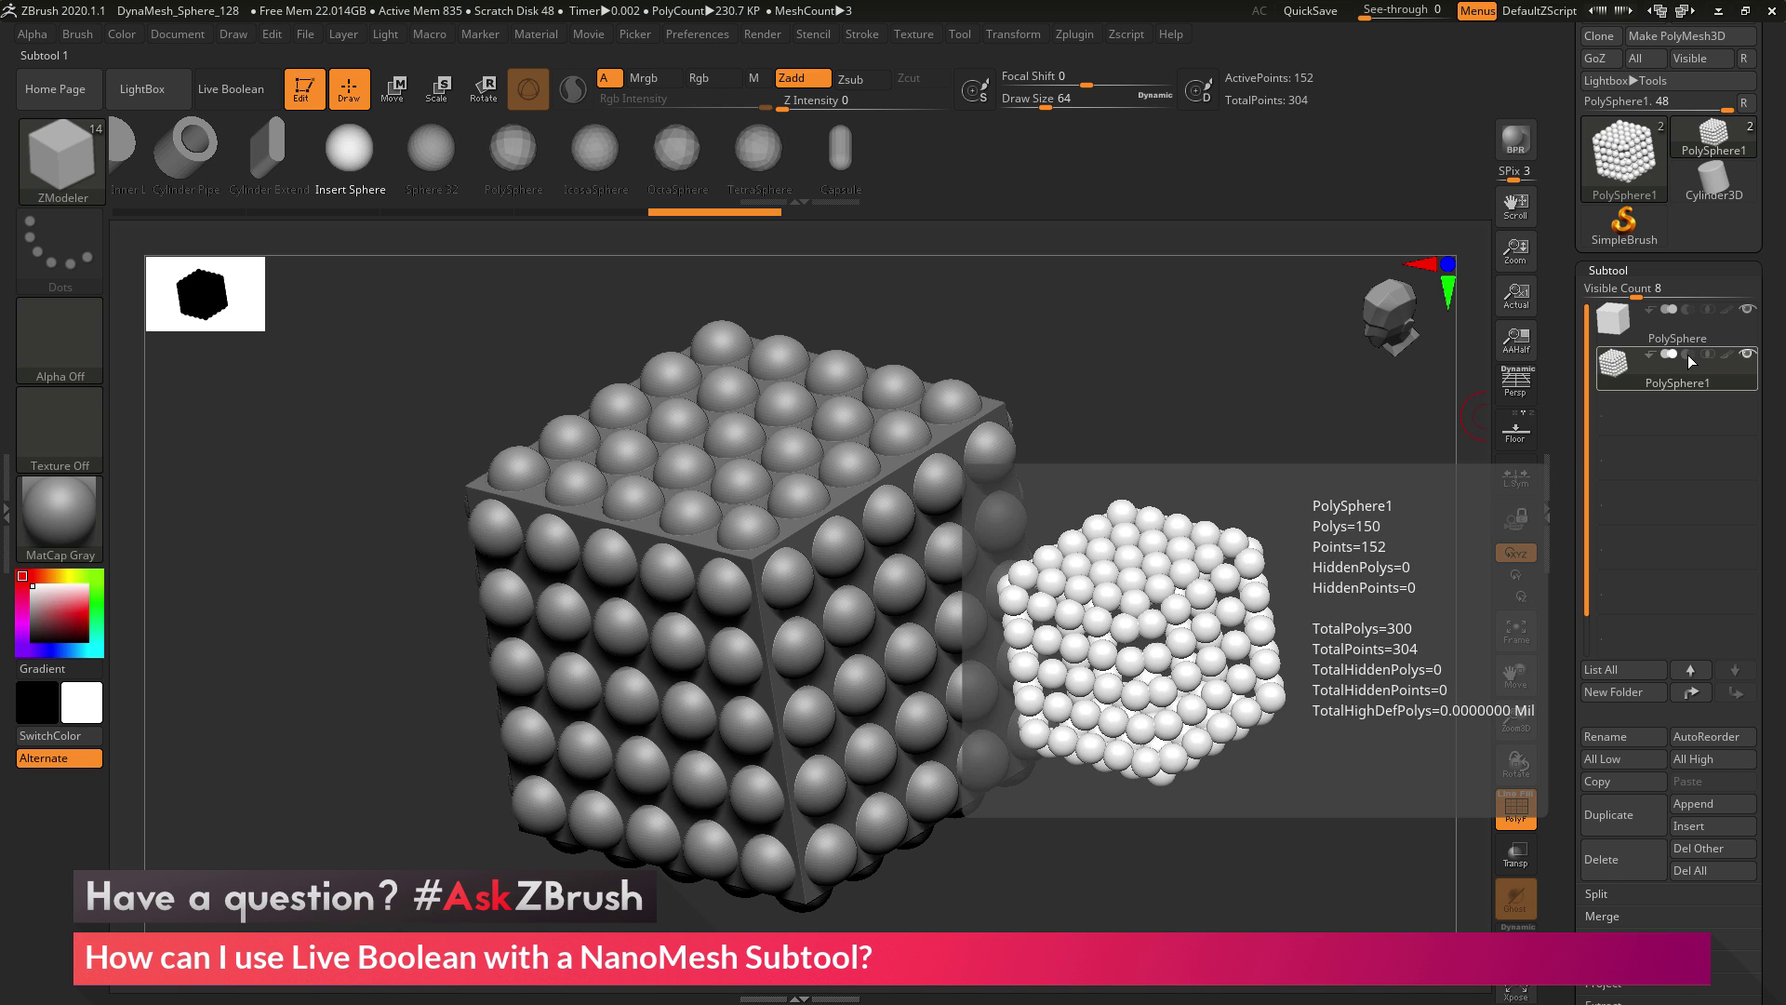
click(1687, 355)
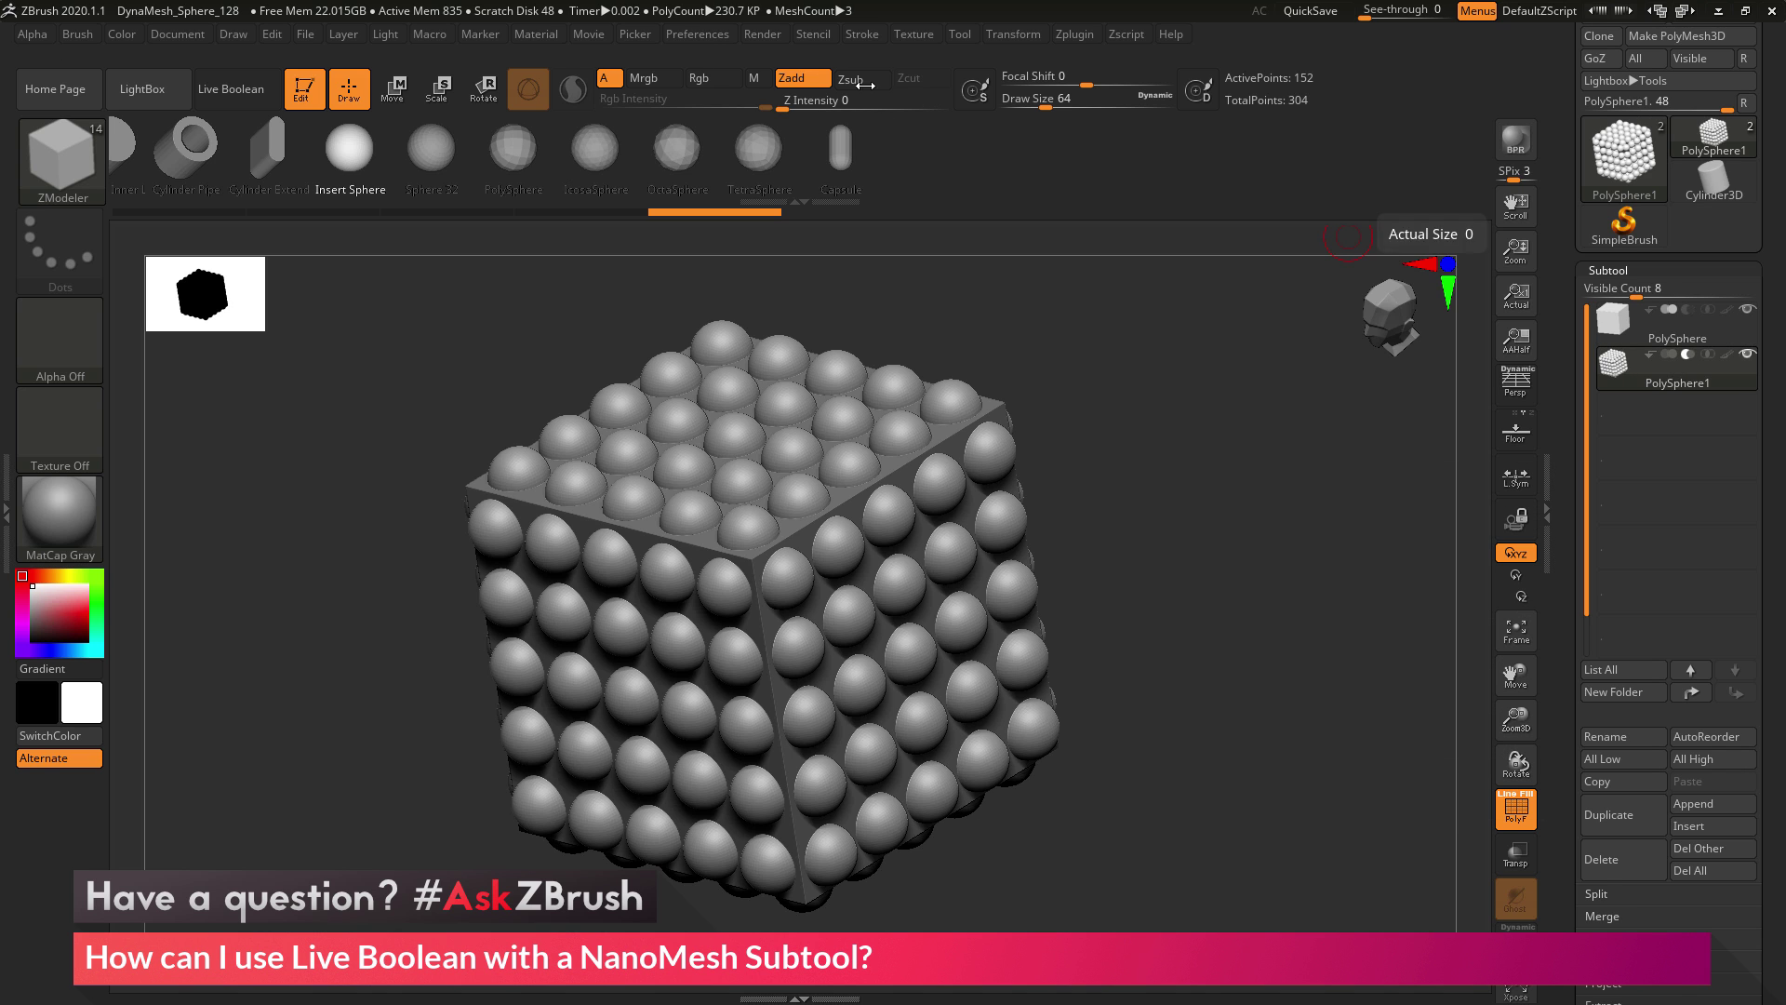
click(248, 100)
key(shift+f)
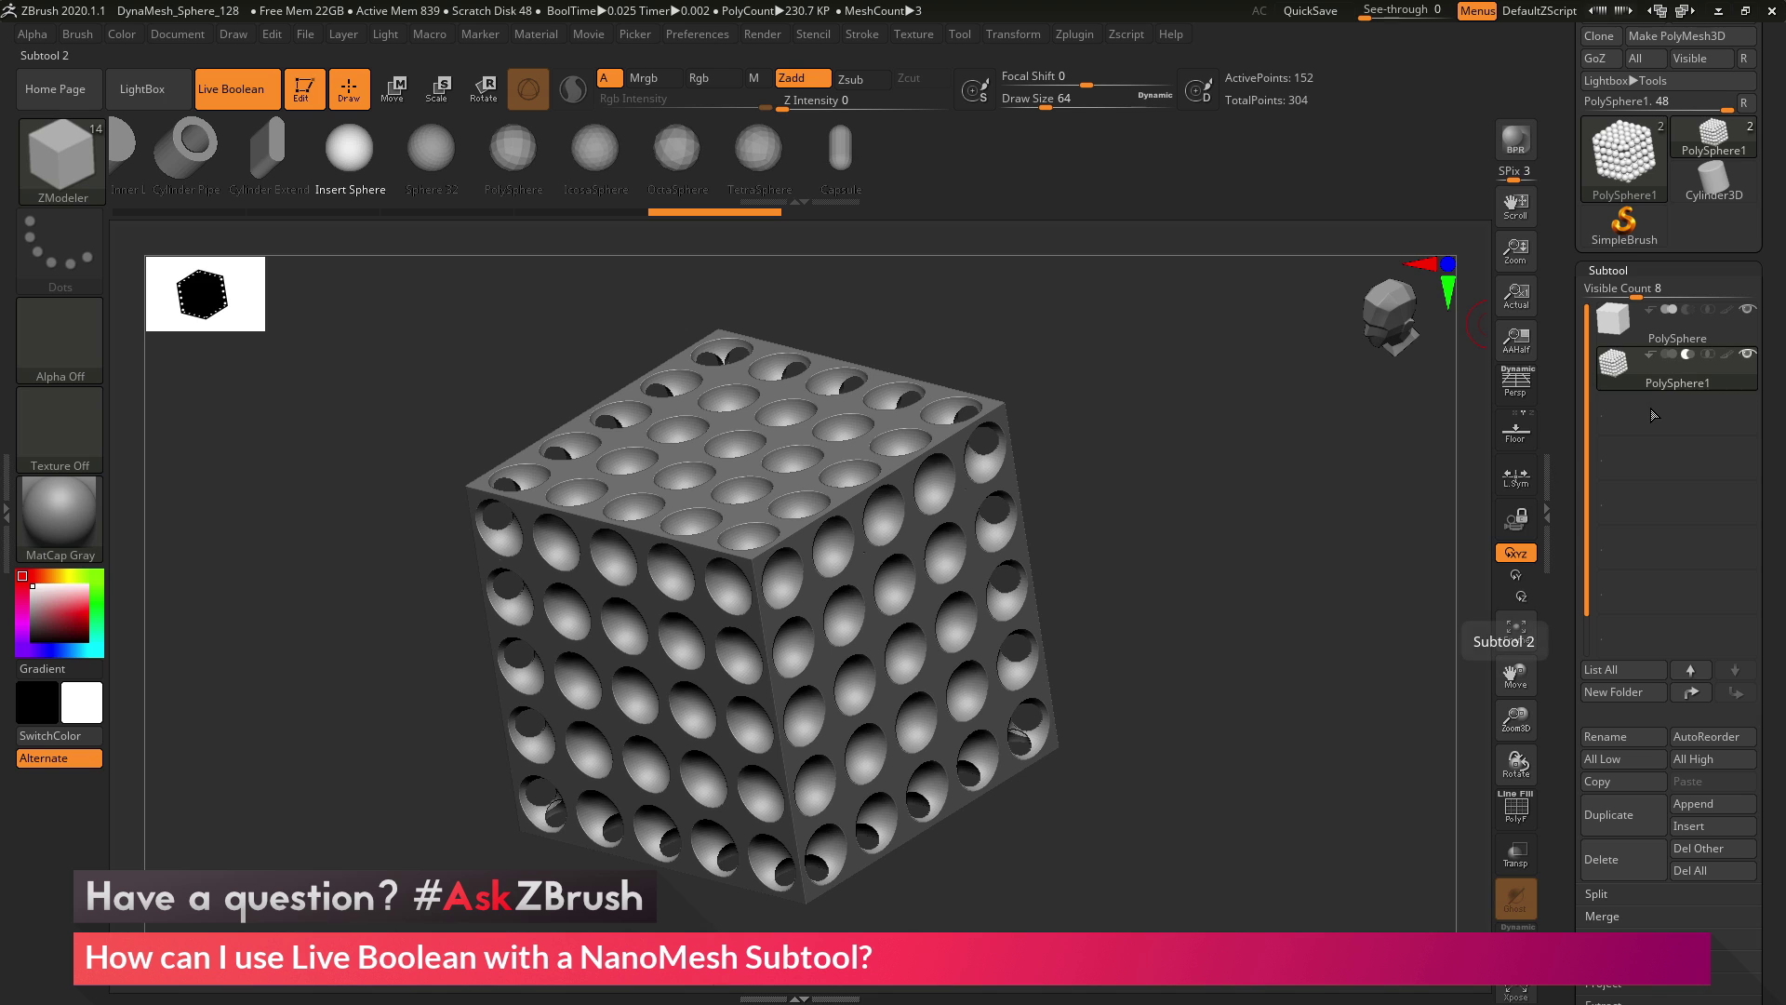
Step: Enlarge the subtracted NanoMesh spheres on PolySphere1 to a Size of about 0.8
mouse_move(1666, 332)
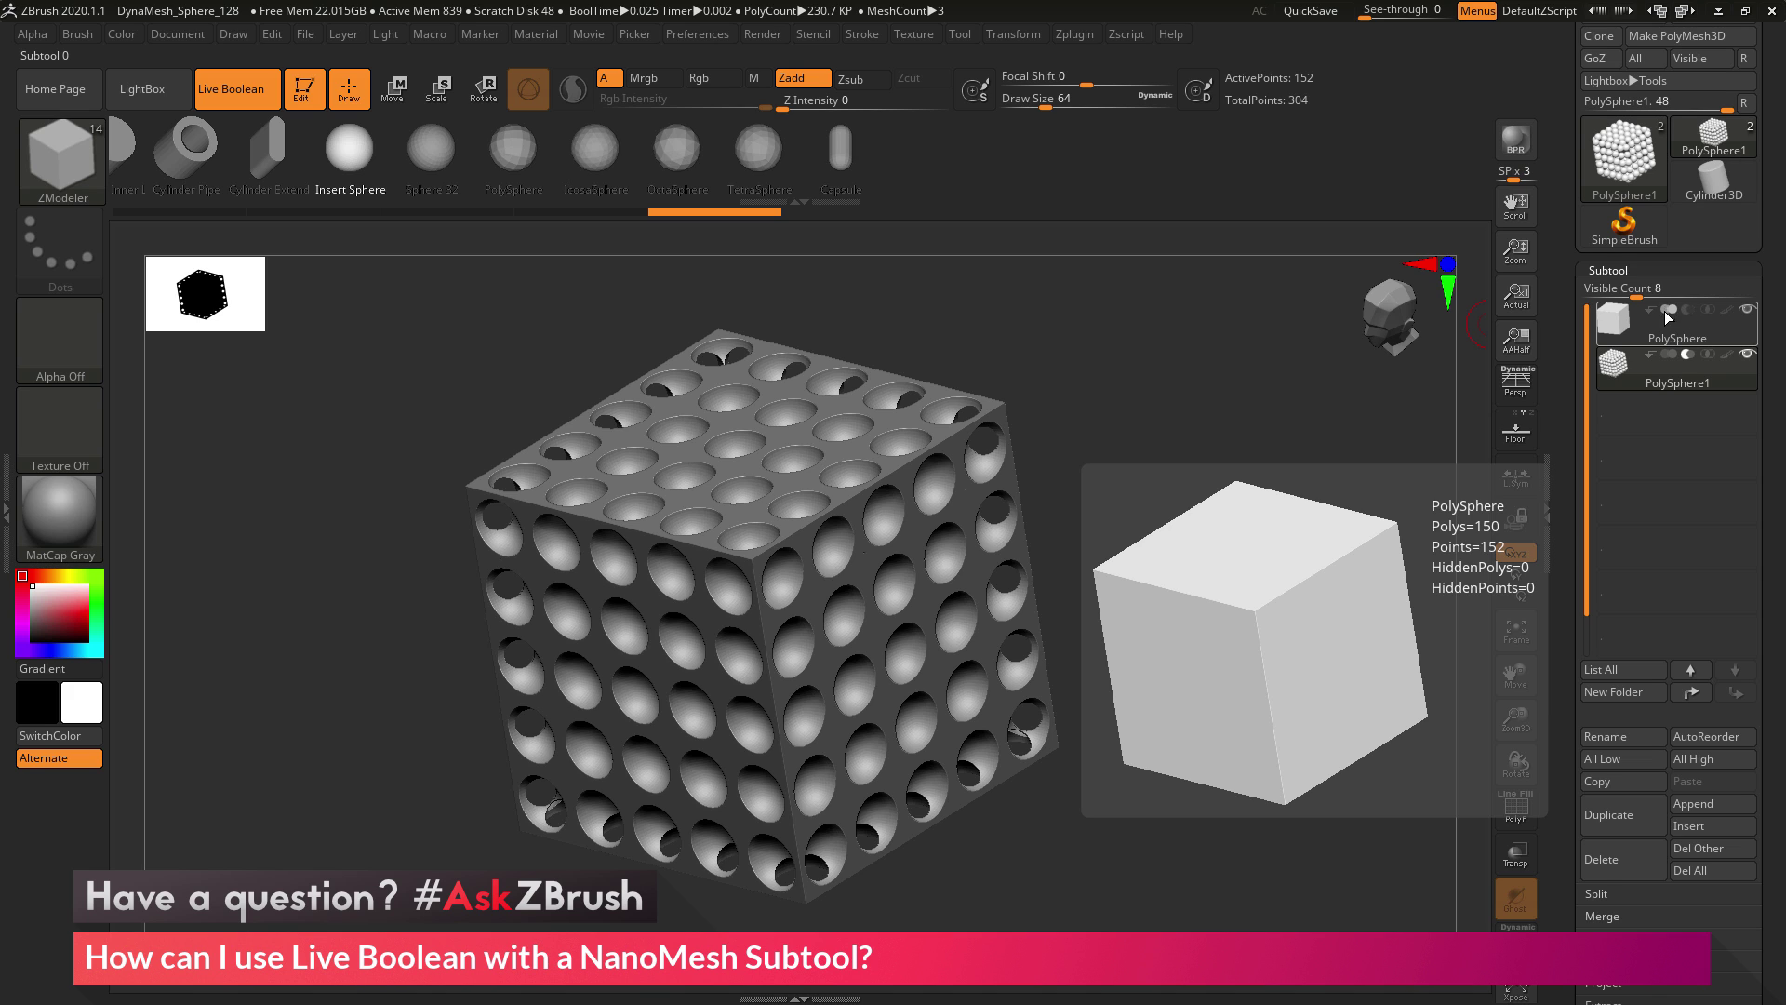
mouse_move(1639, 365)
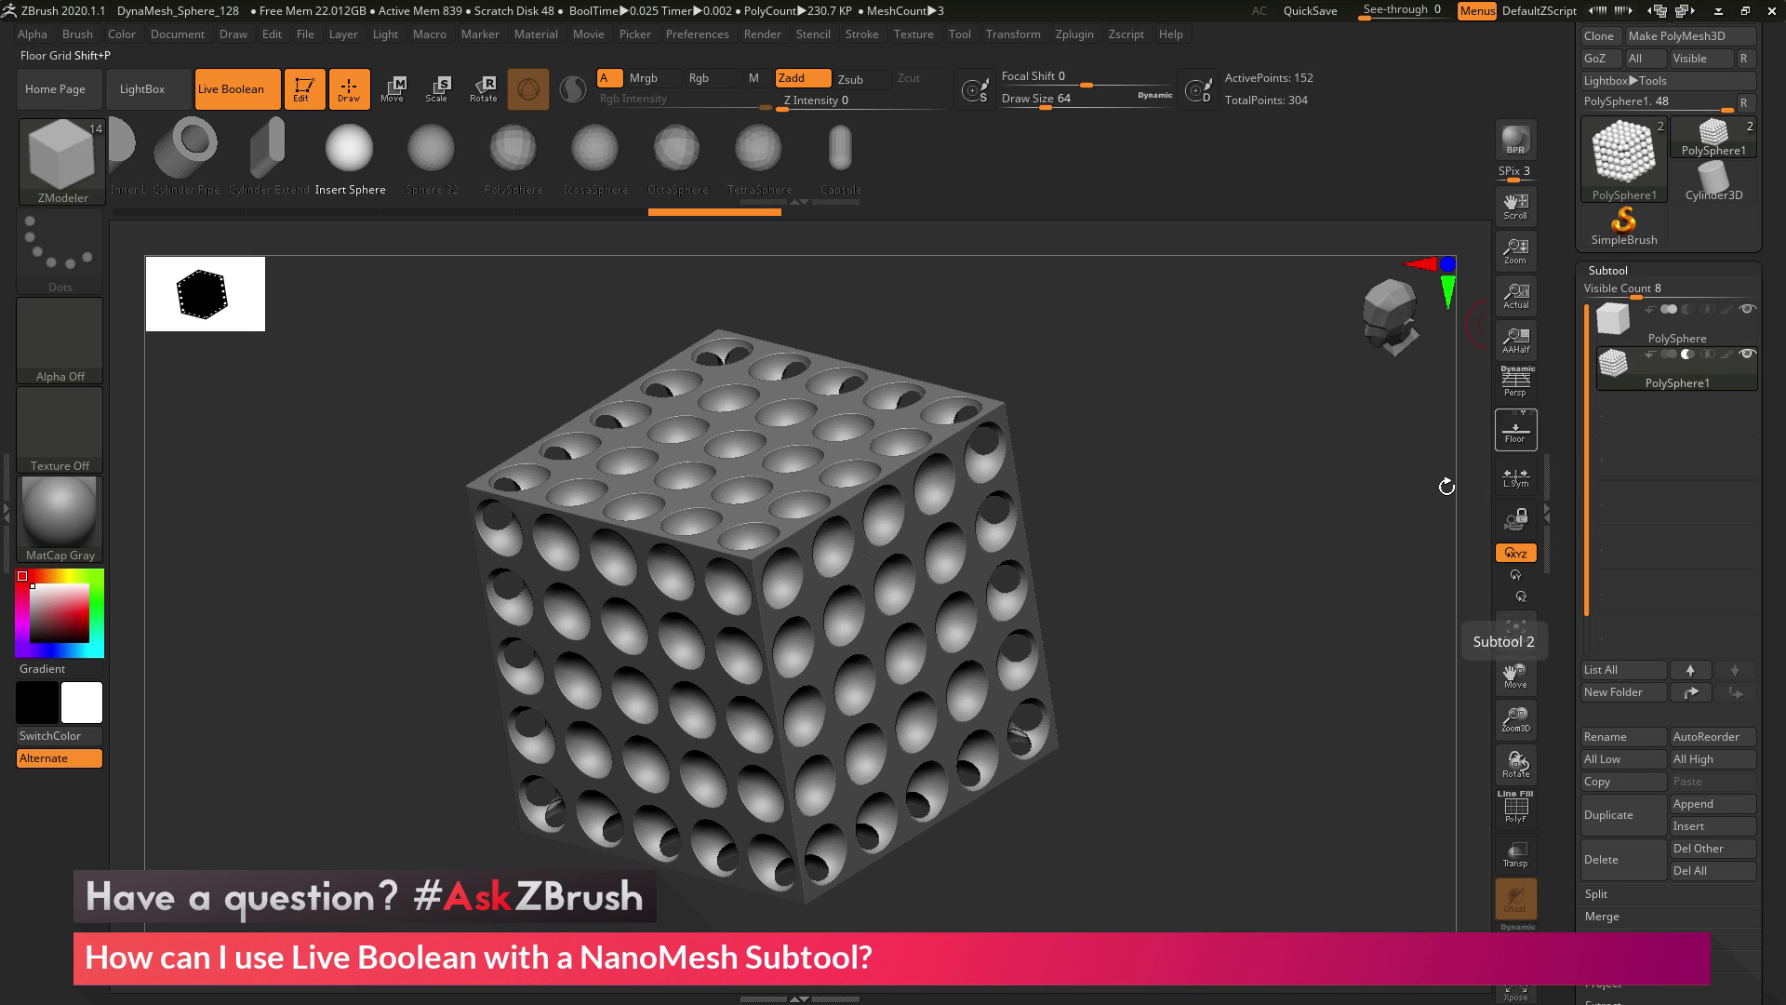
drag(1262, 582, 1200, 584)
drag(1570, 368, 1561, 537)
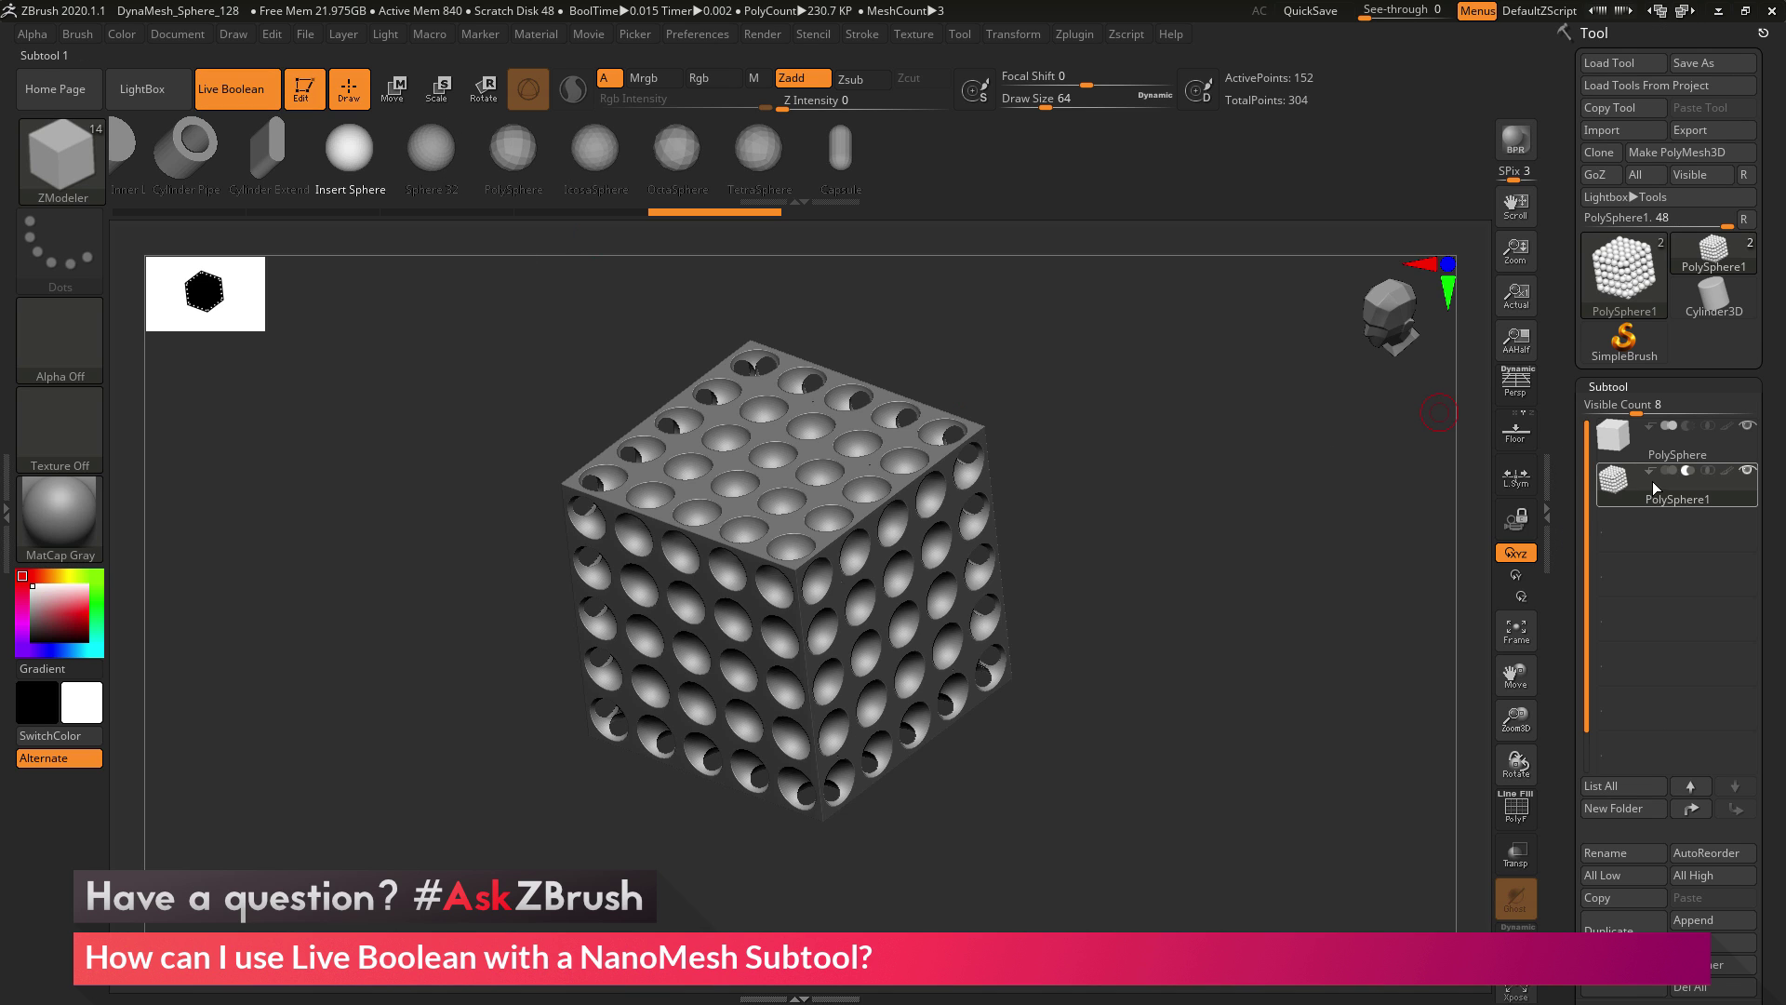
drag(1575, 576, 1577, 131)
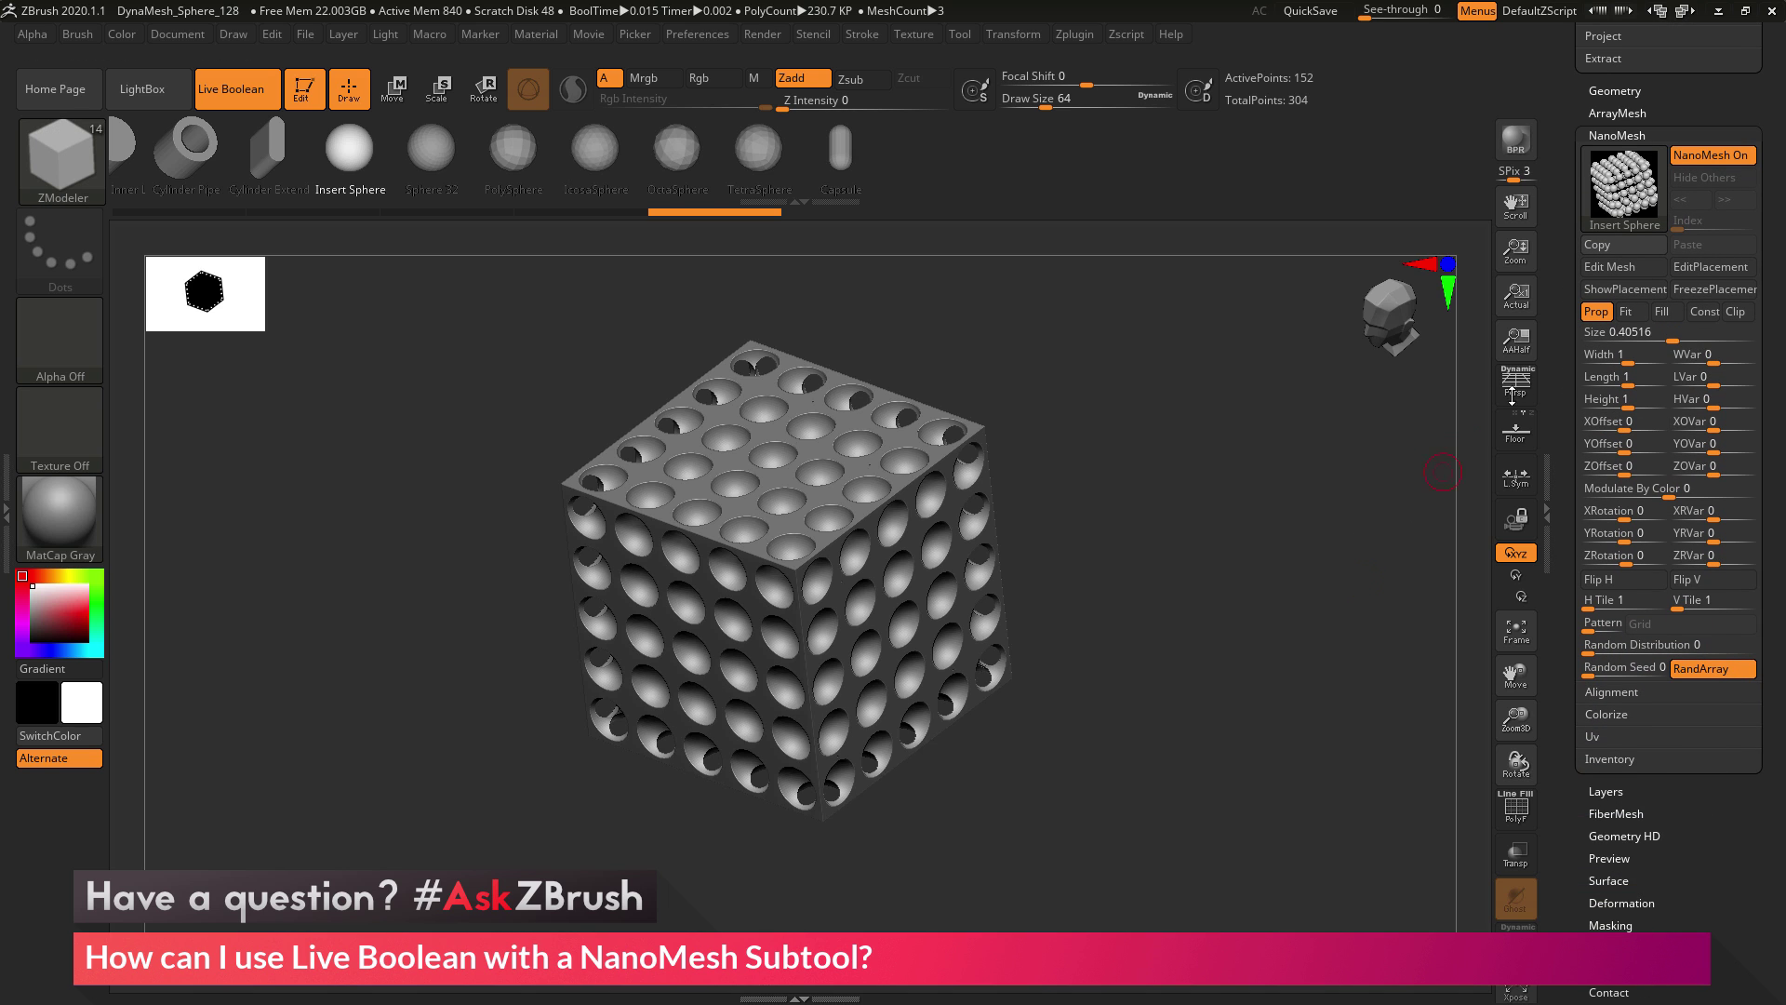
drag(1254, 549, 1251, 543)
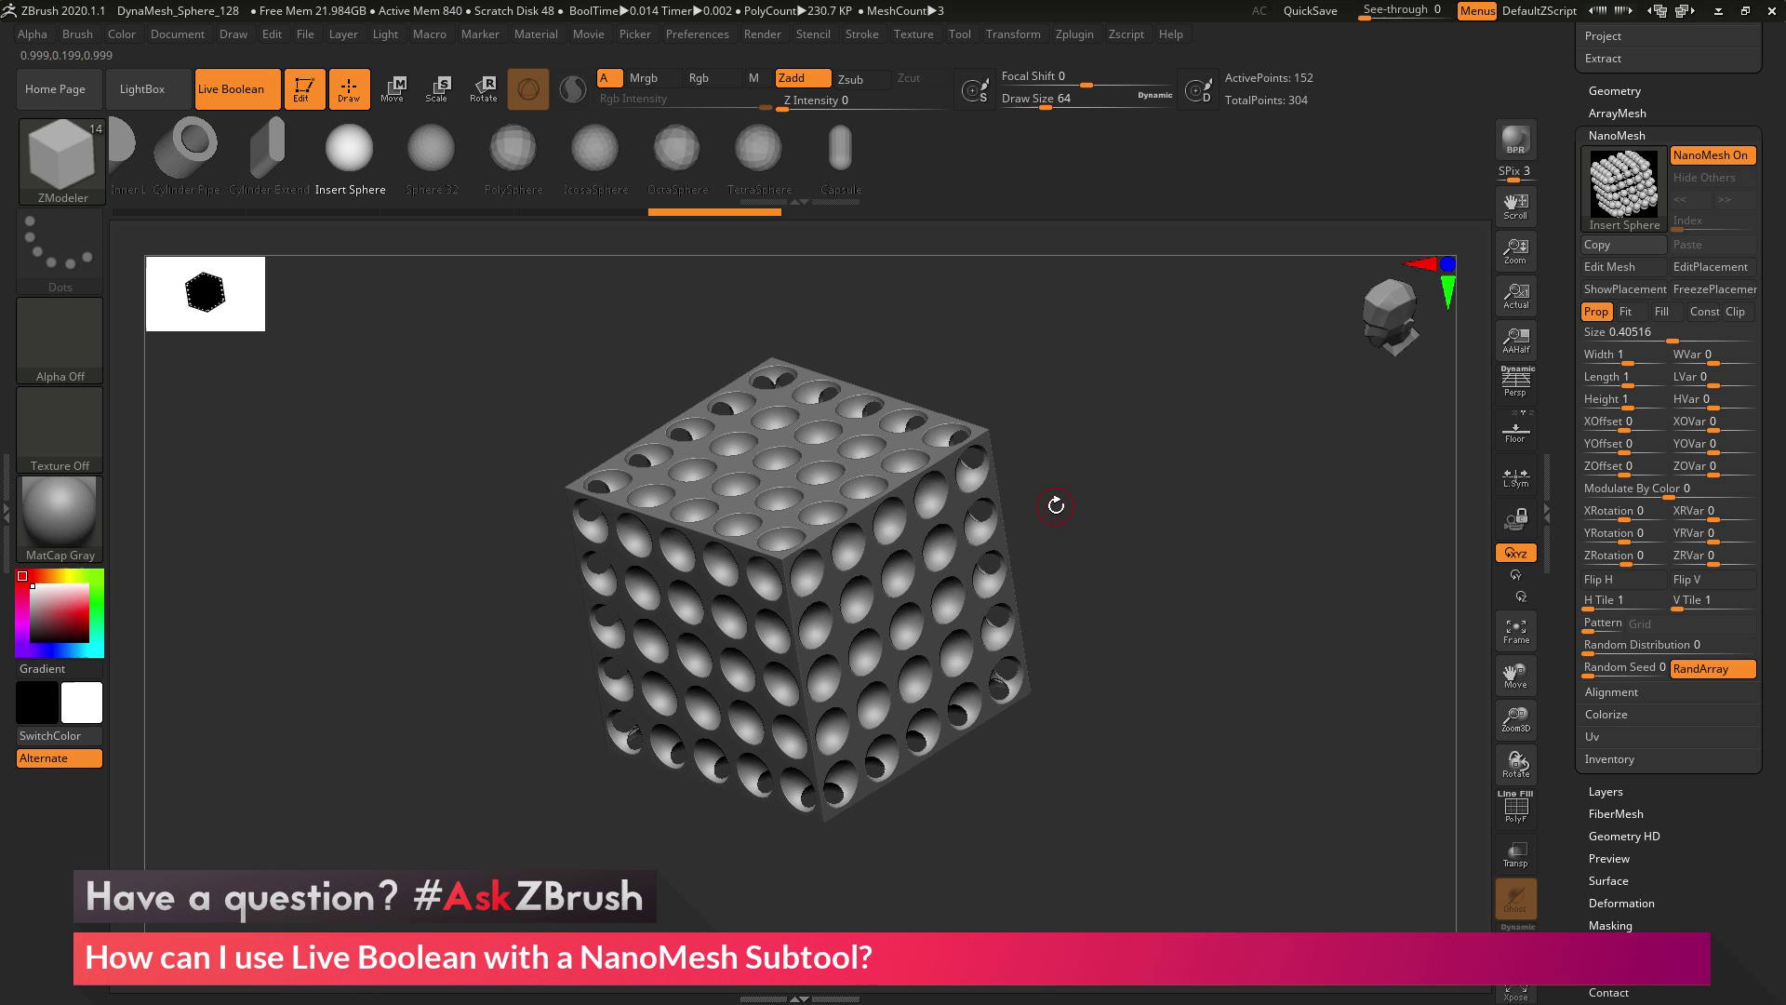
drag(1674, 336, 1688, 335)
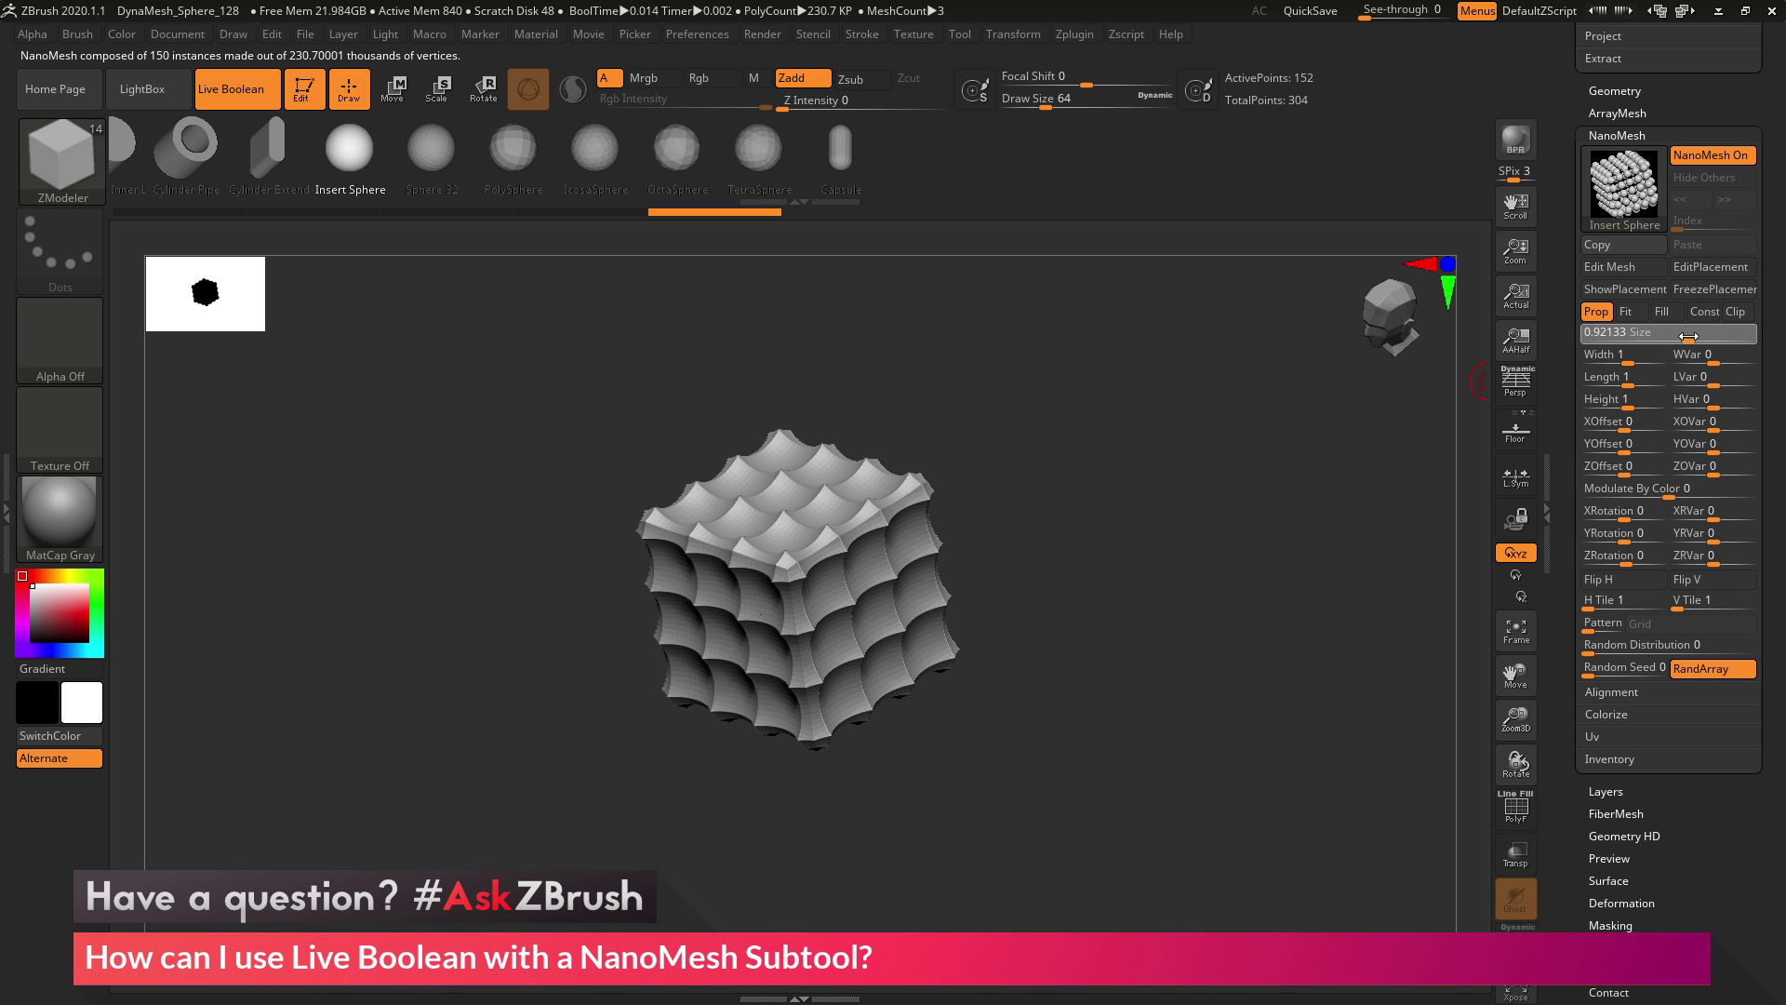
drag(1691, 334, 1686, 337)
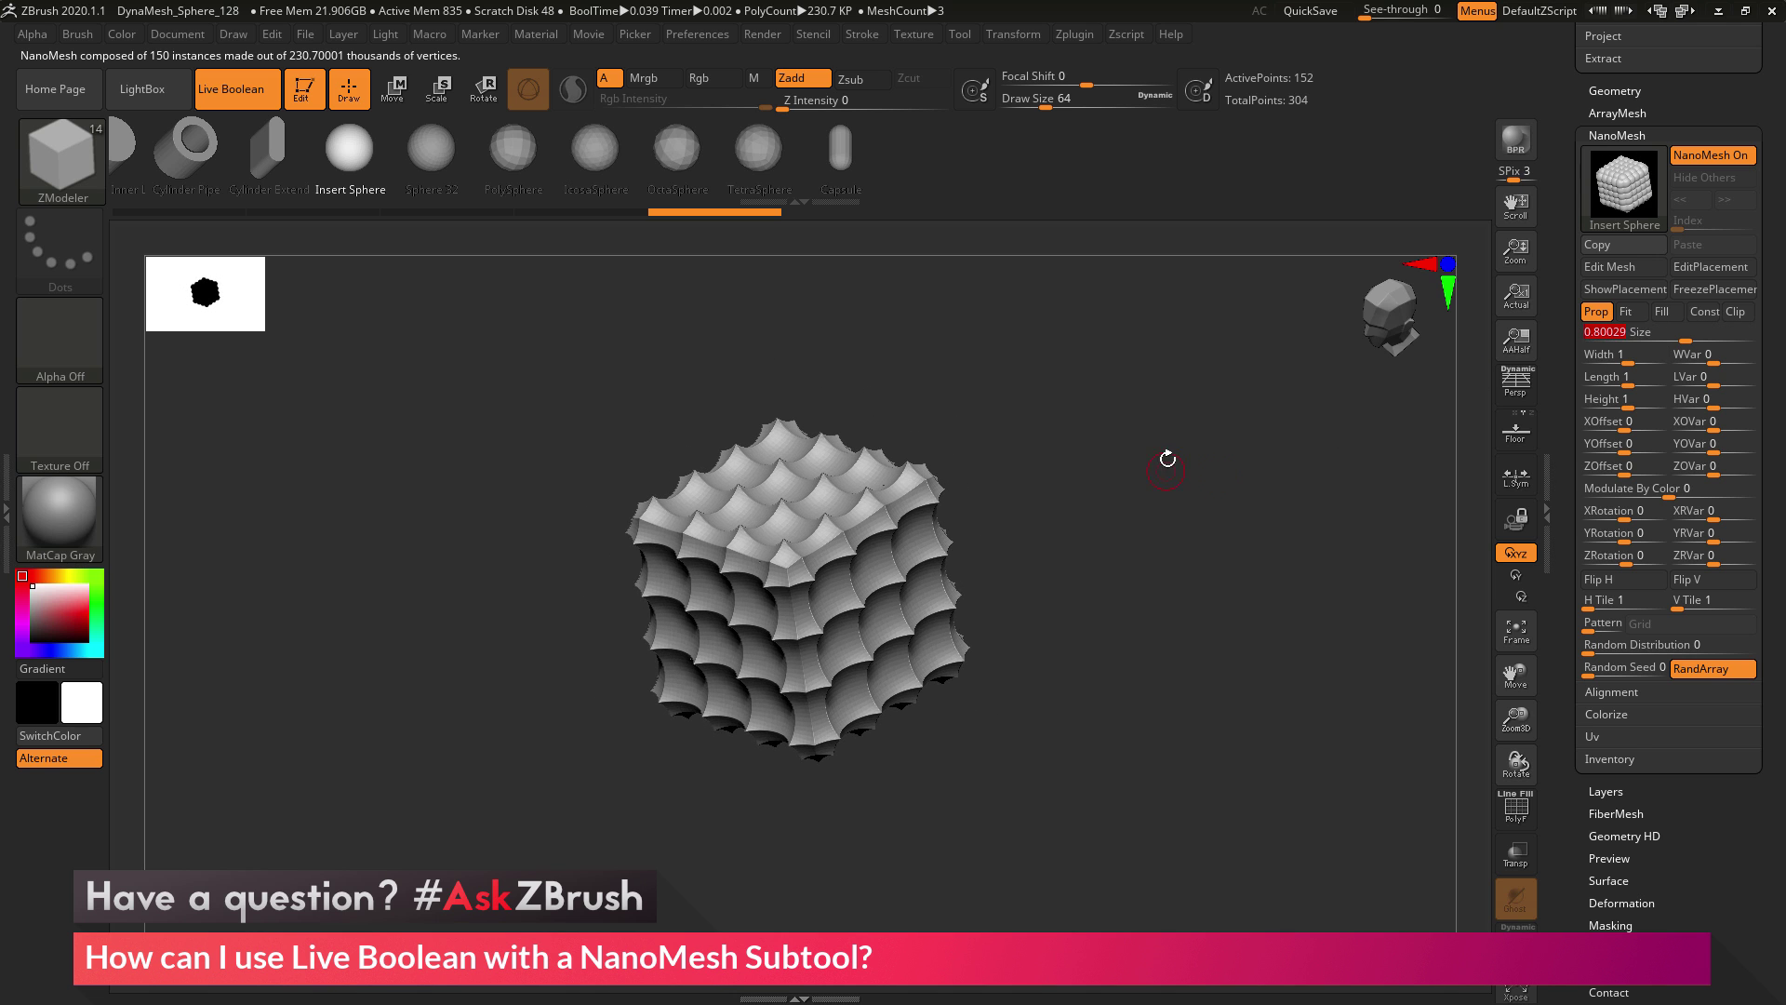
Step: Set the NanoMesh Size to about 0.37 and both H Tile and V Tile to 3
drag(1164, 492, 1286, 412)
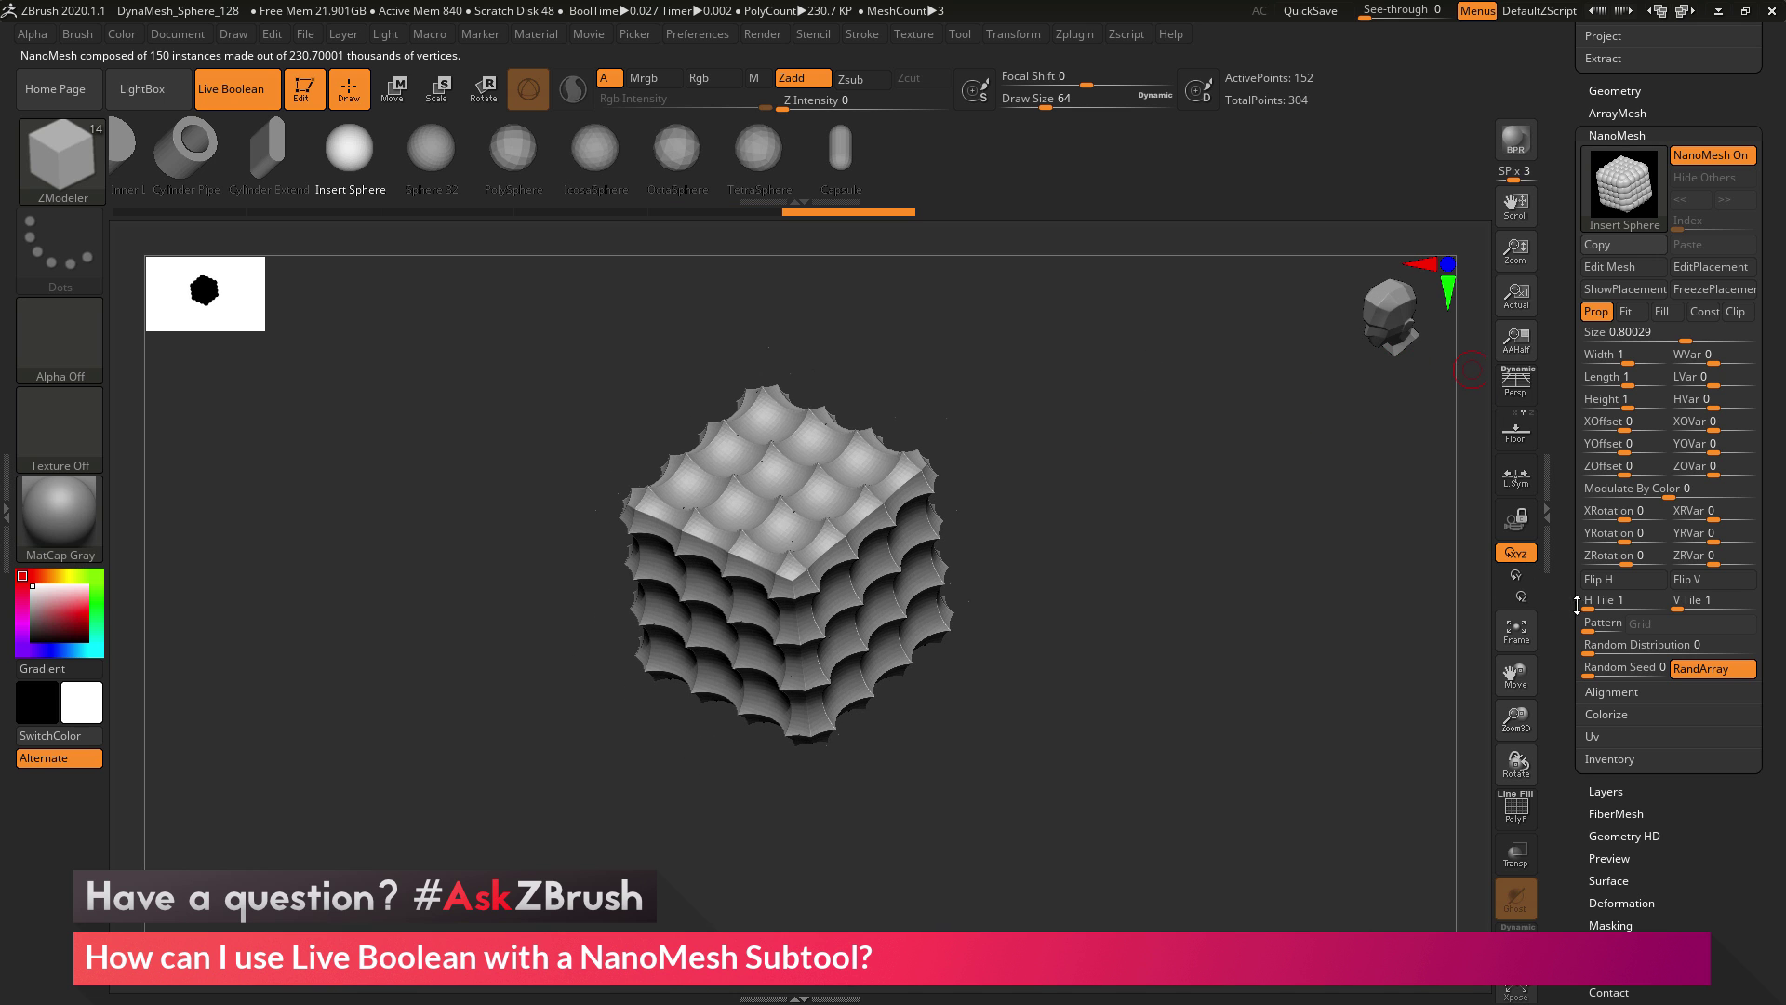
drag(1661, 341, 1628, 342)
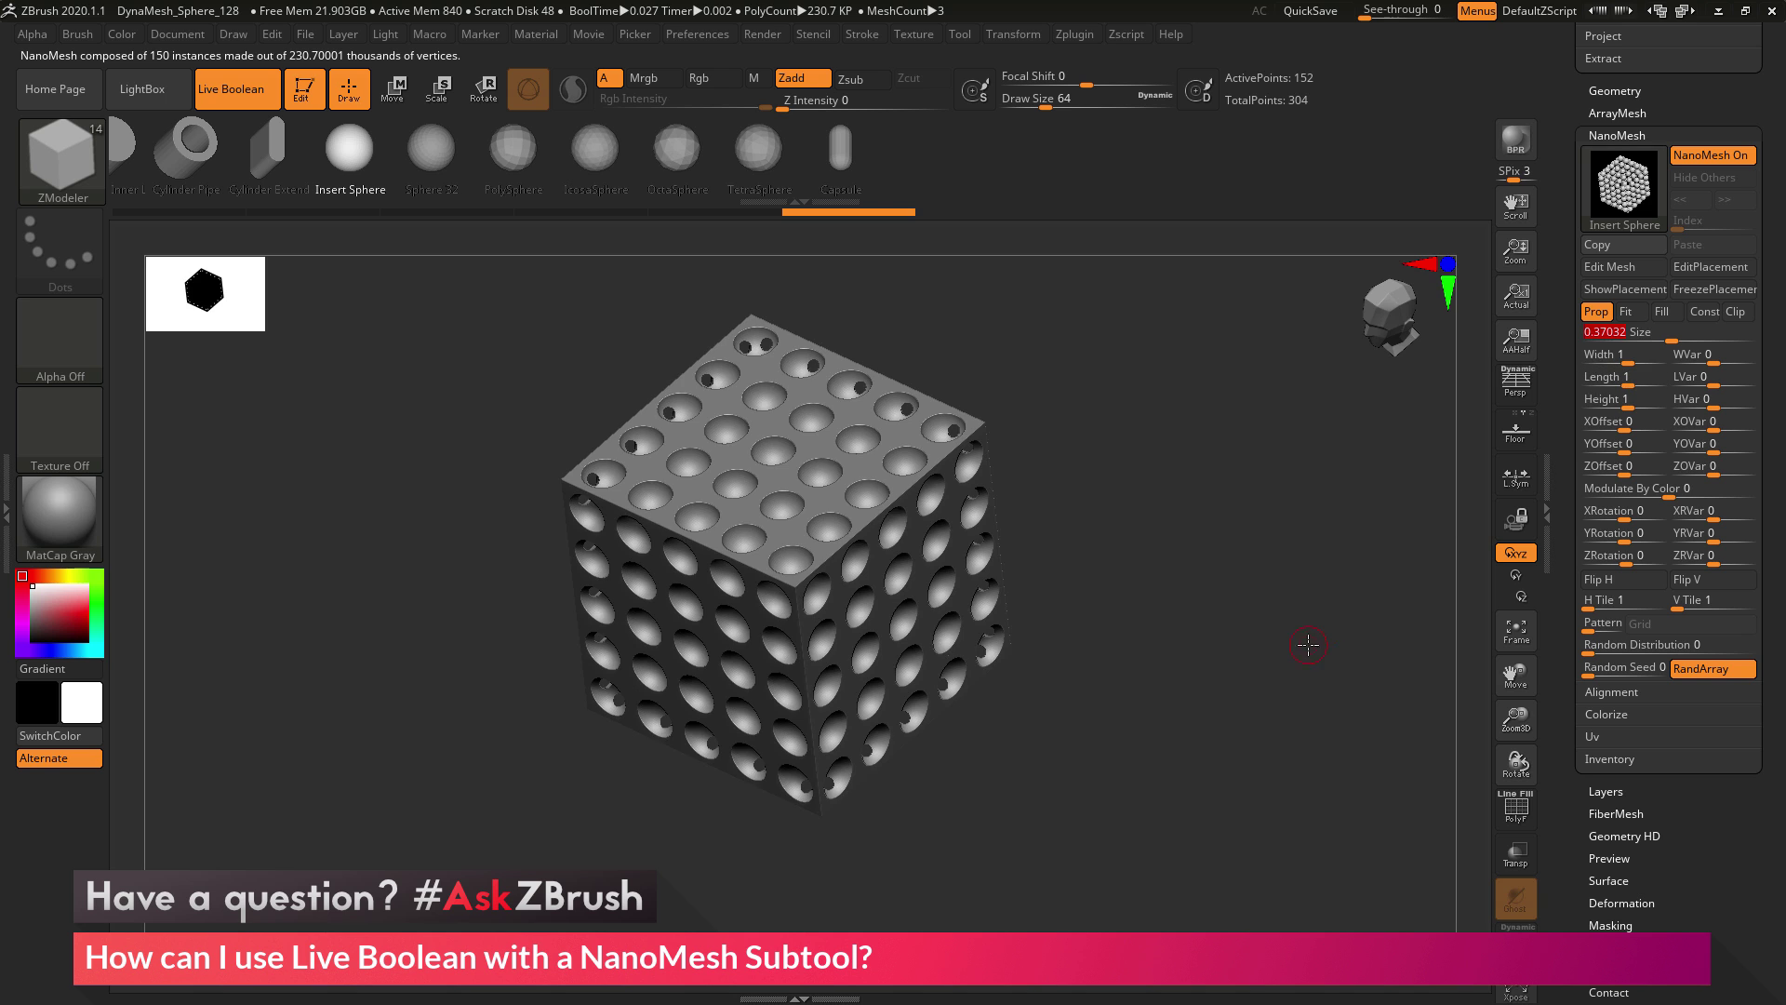
click(1592, 602)
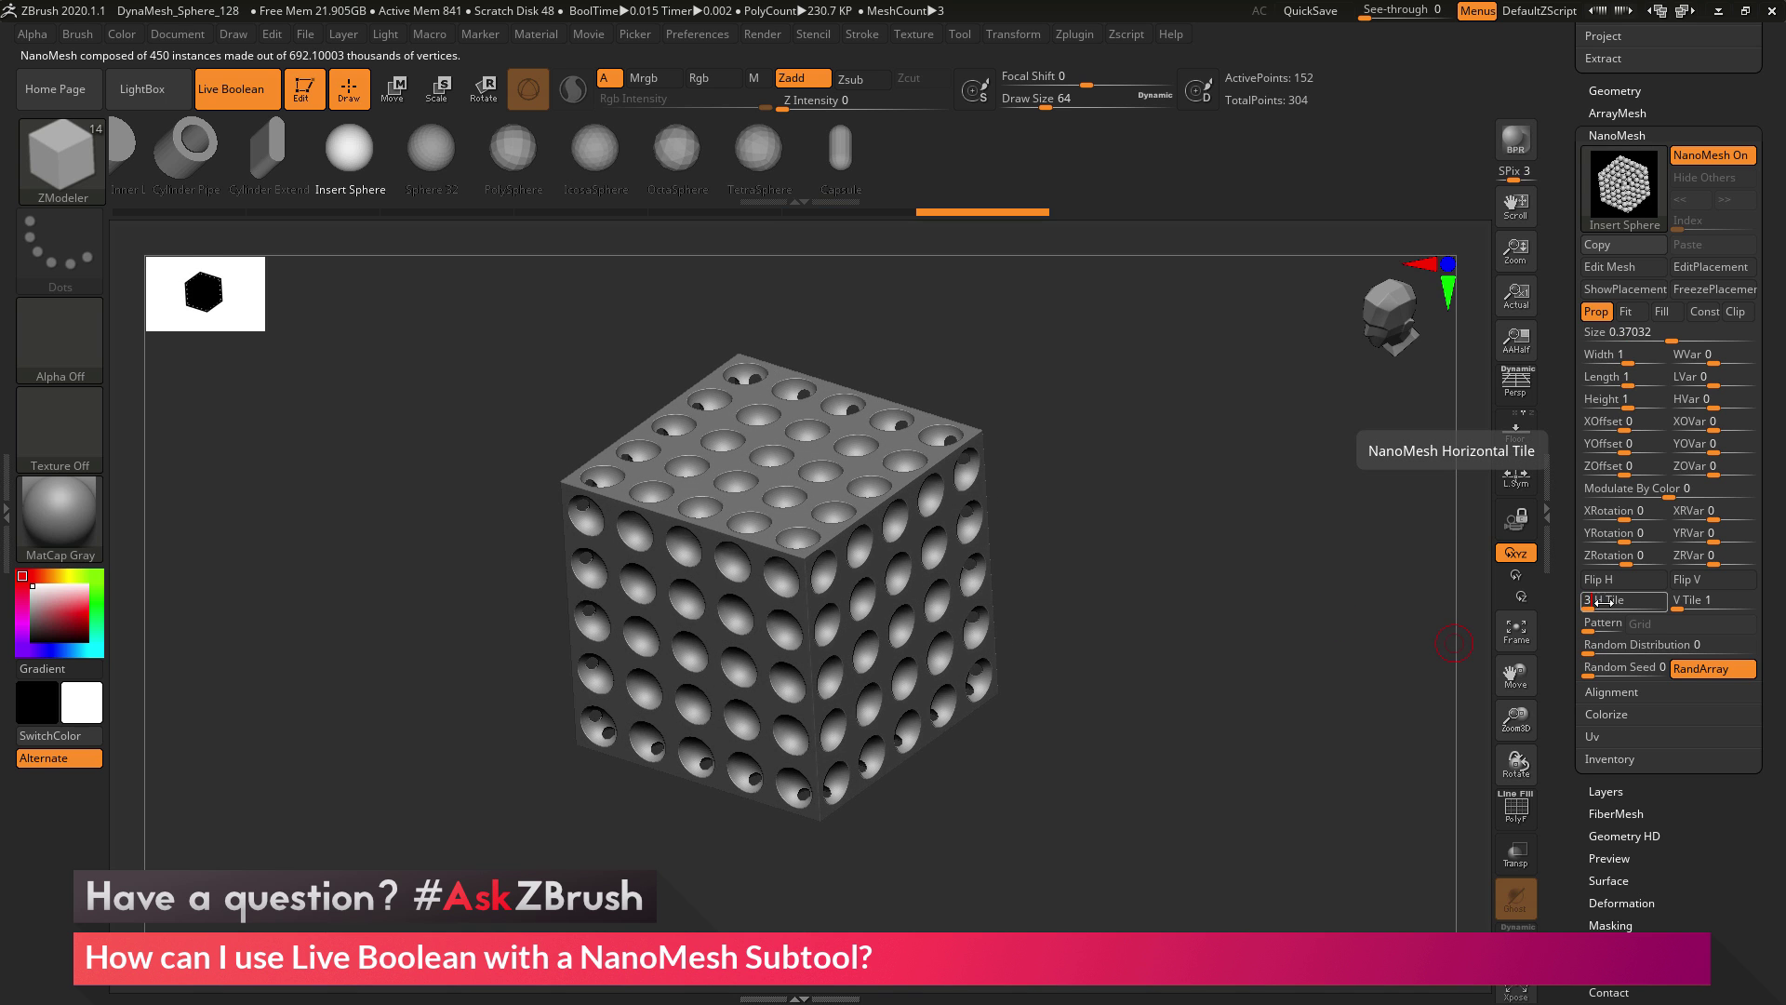
key(Return)
click(1702, 600)
text(3)
key(Return)
Step: Try different NanoMesh grid patterns on the spheres, starting with Corners Inset and ending with Checker Odd
click(1588, 626)
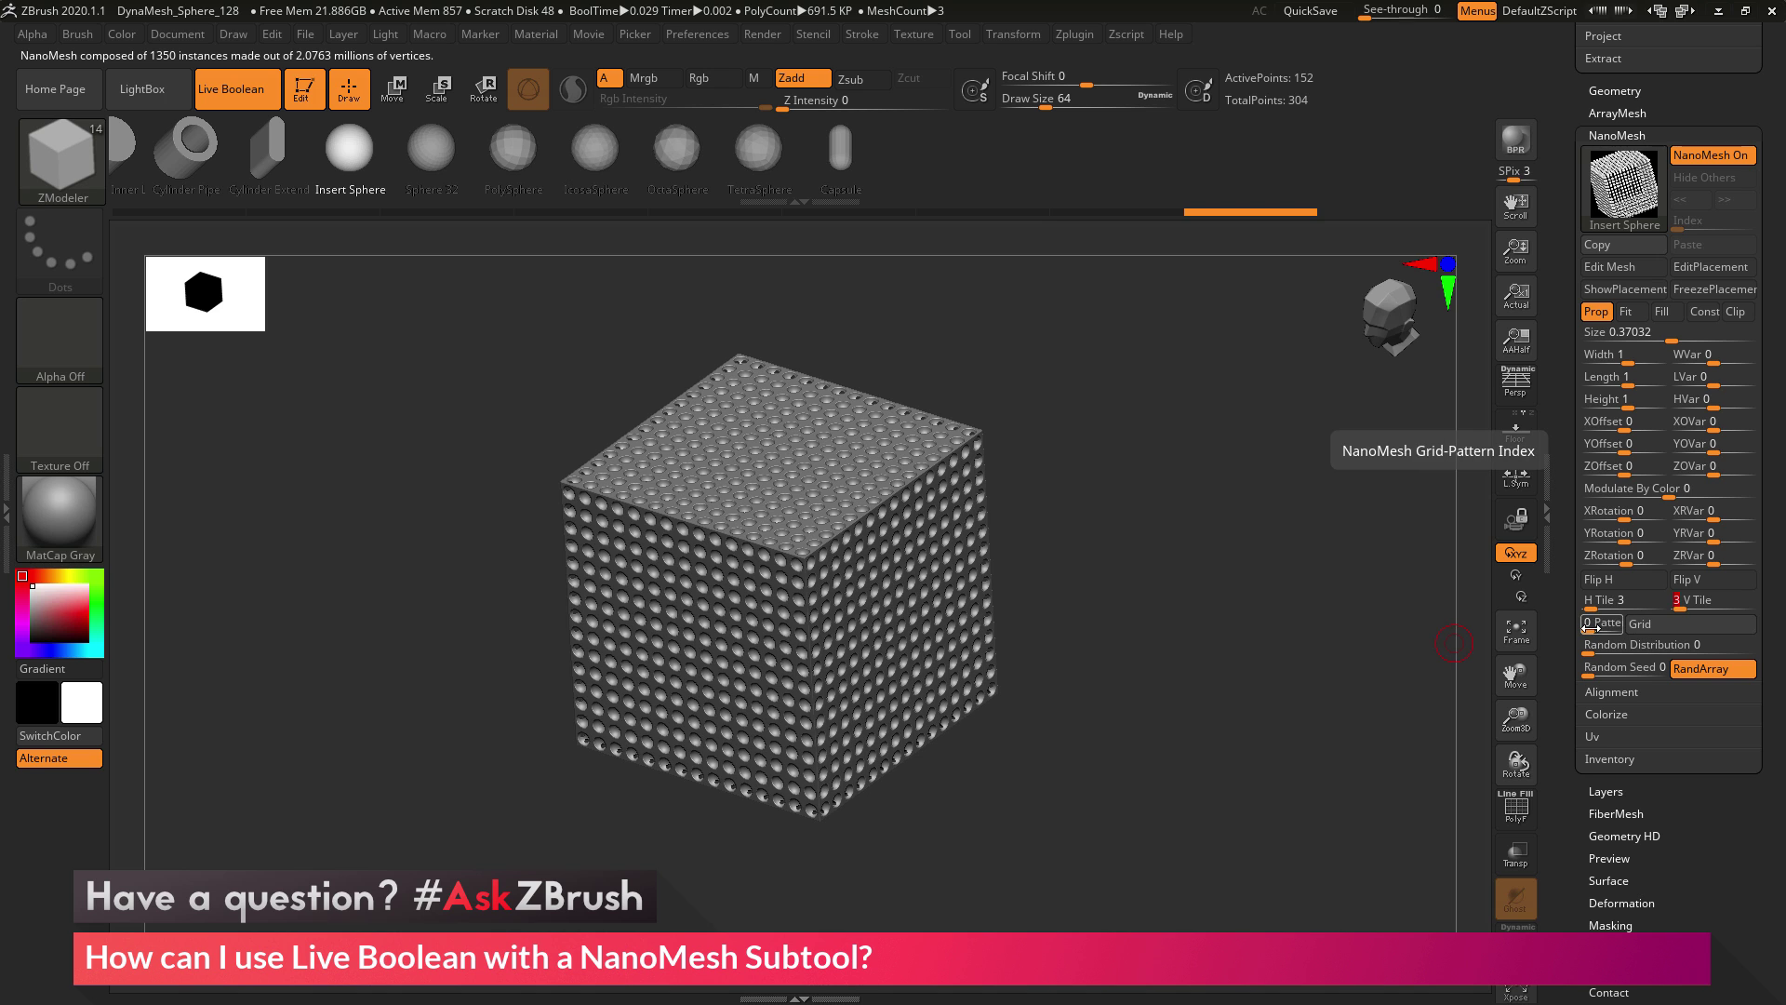
text(5)
key(Return)
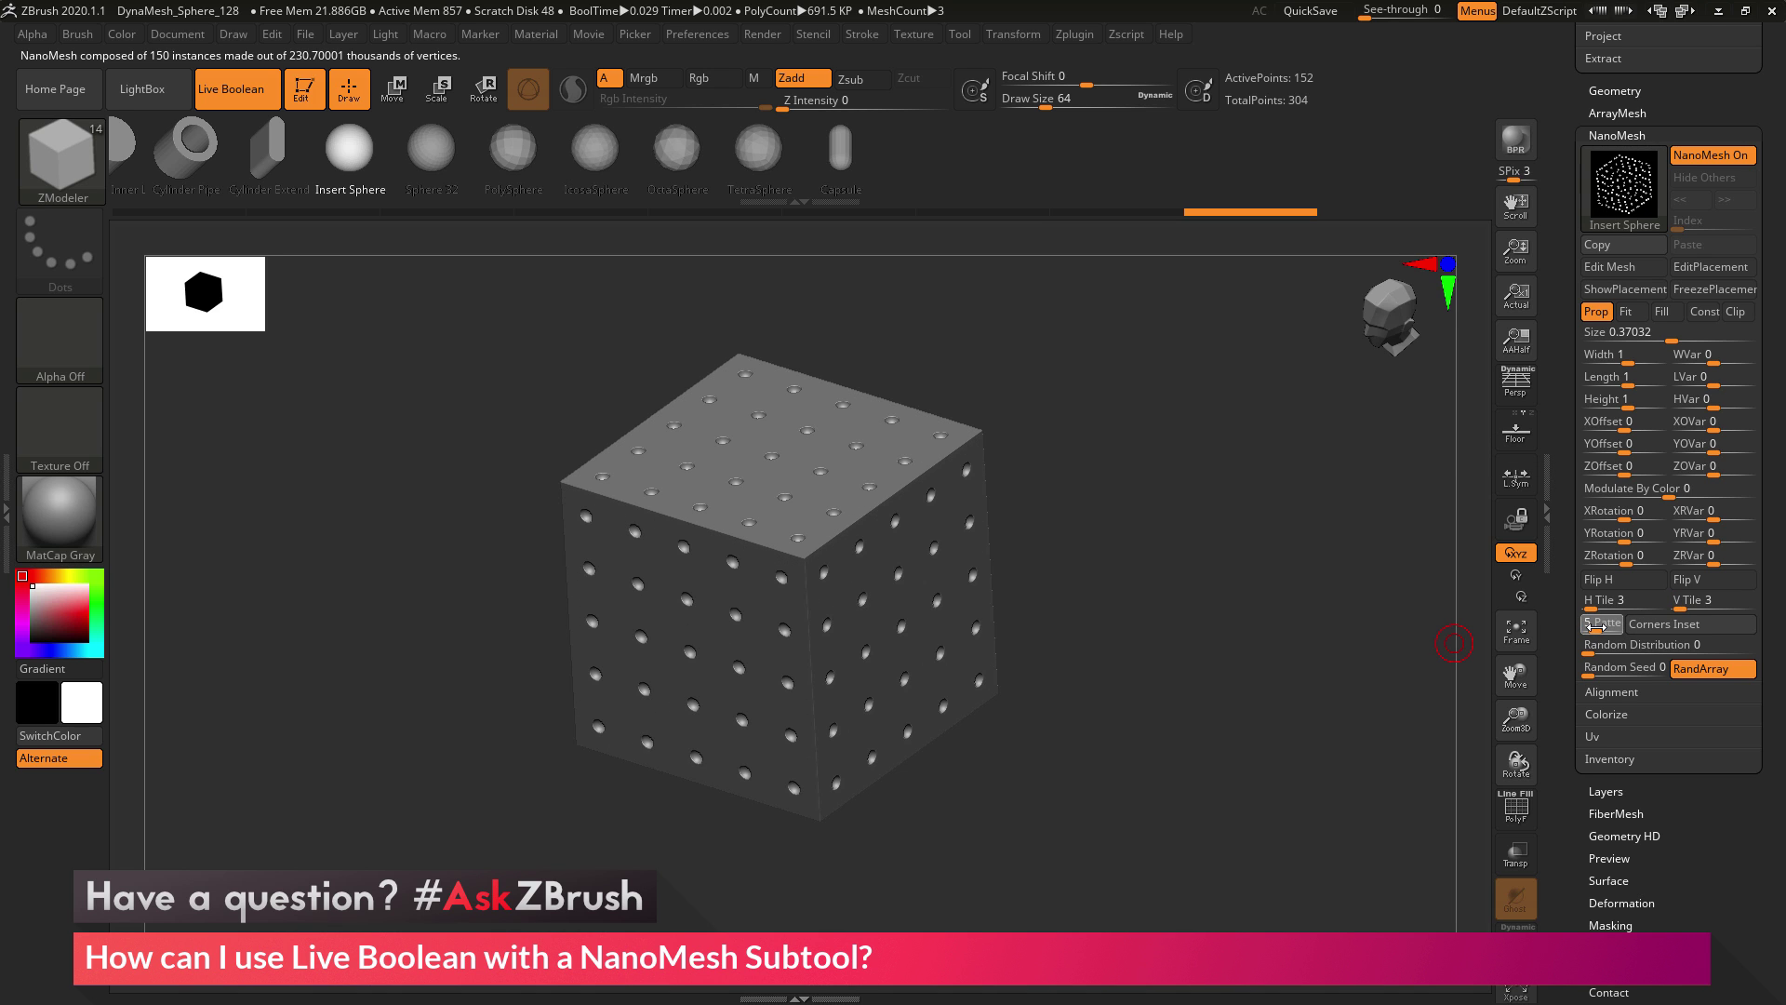
click(1597, 626)
text(7)
key(Return)
click(1598, 626)
text(5)
key(Return)
drag(1597, 625, 1606, 626)
Step: Set both H Tile and V Tile of the NanoMesh spheres to 2
drag(1306, 617, 890, 470)
click(1593, 598)
text(2)
key(Return)
click(1698, 599)
text(2)
key(Return)
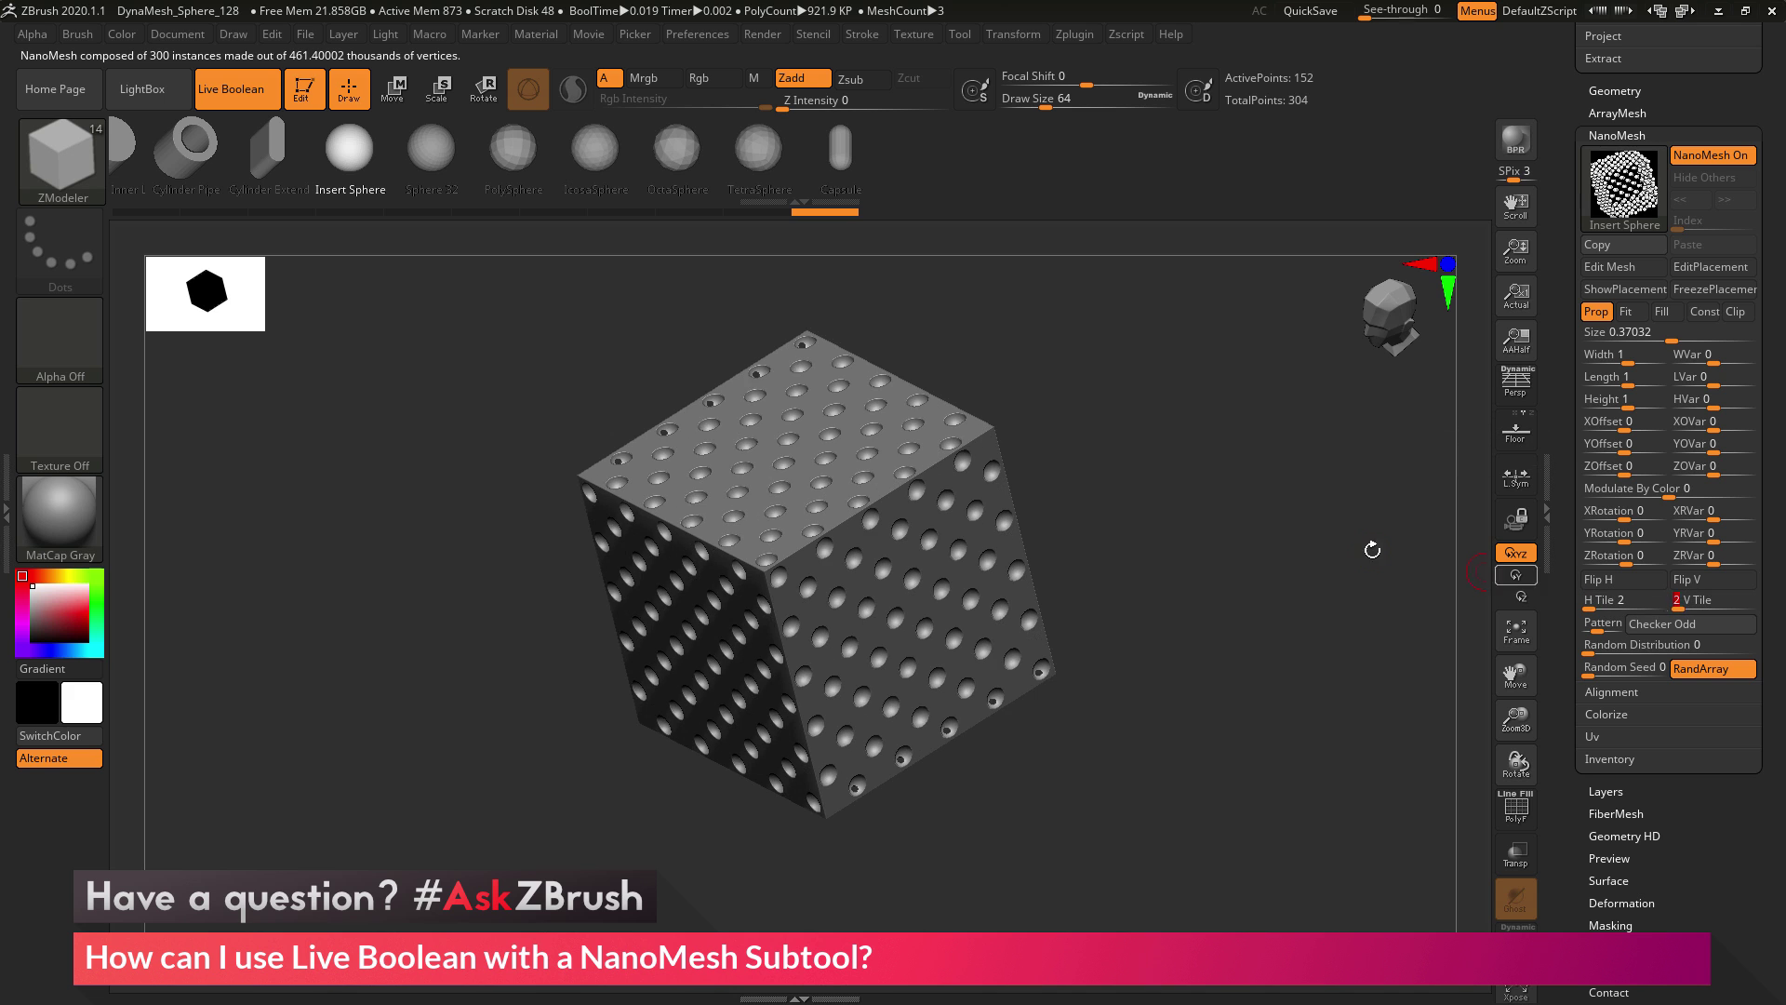
drag(1293, 537, 1302, 544)
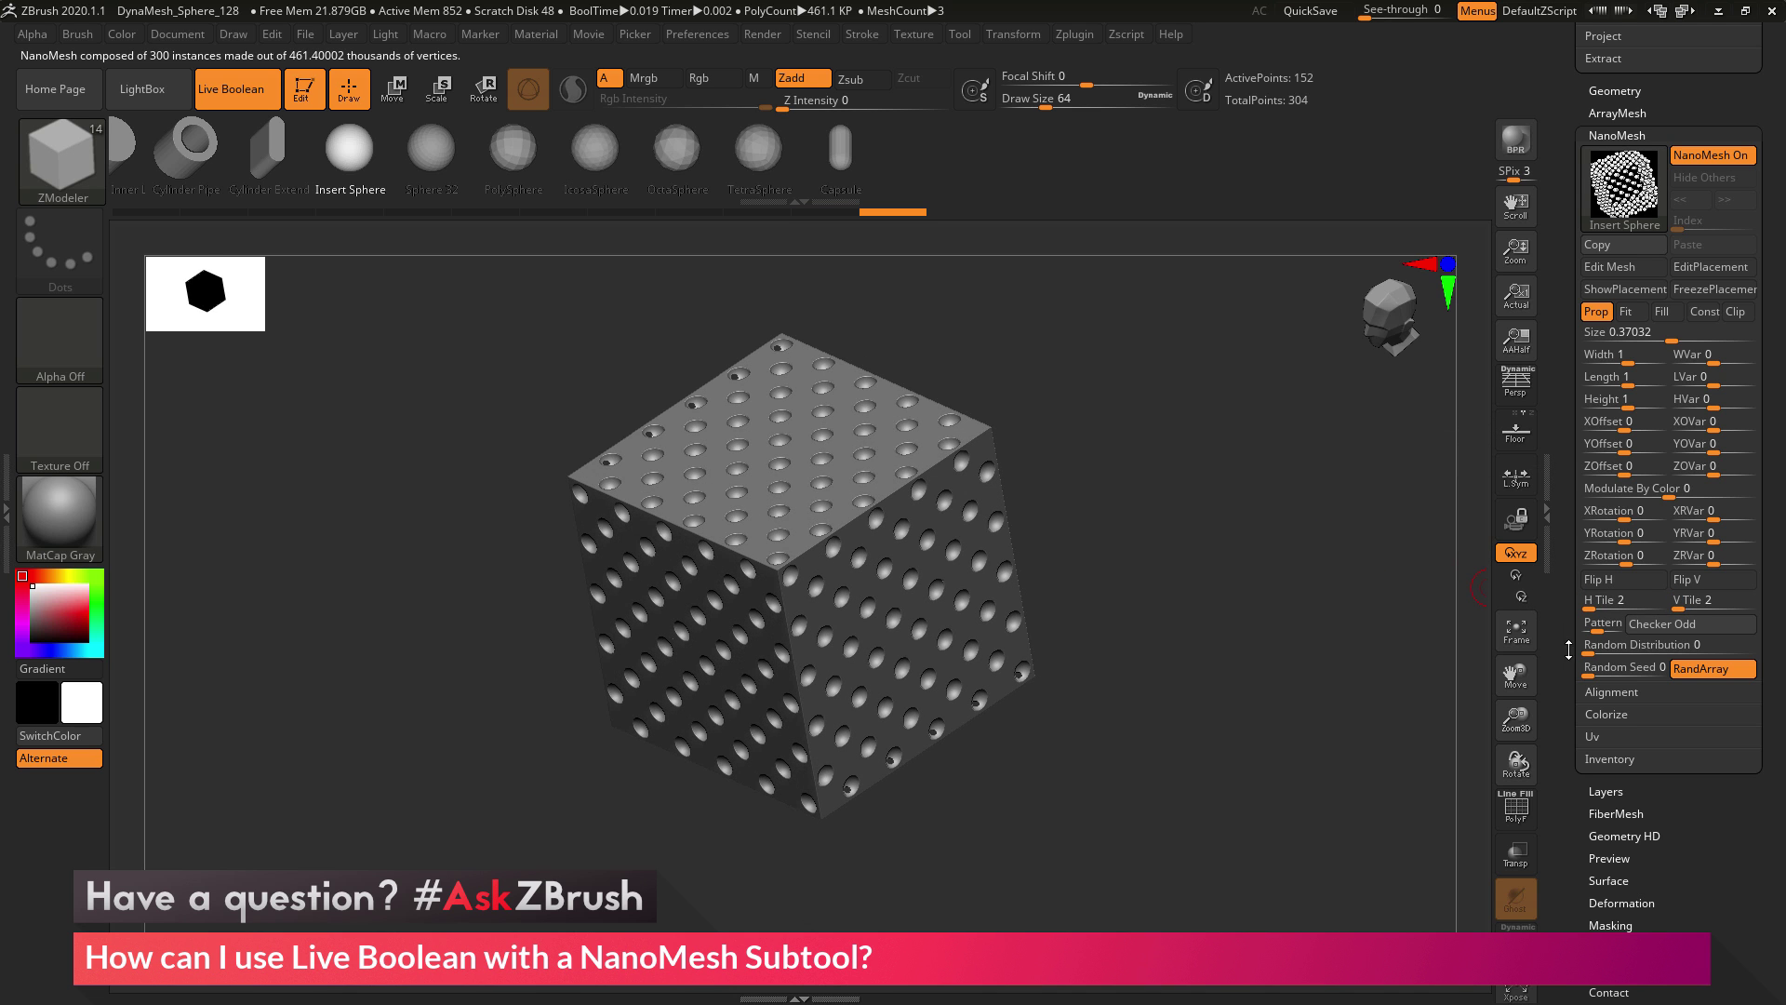
Step: Switch the NanoMesh pattern to Plus Sign (14) and enlarge the spheres to a Size of about 1.26
drag(1593, 623, 1606, 626)
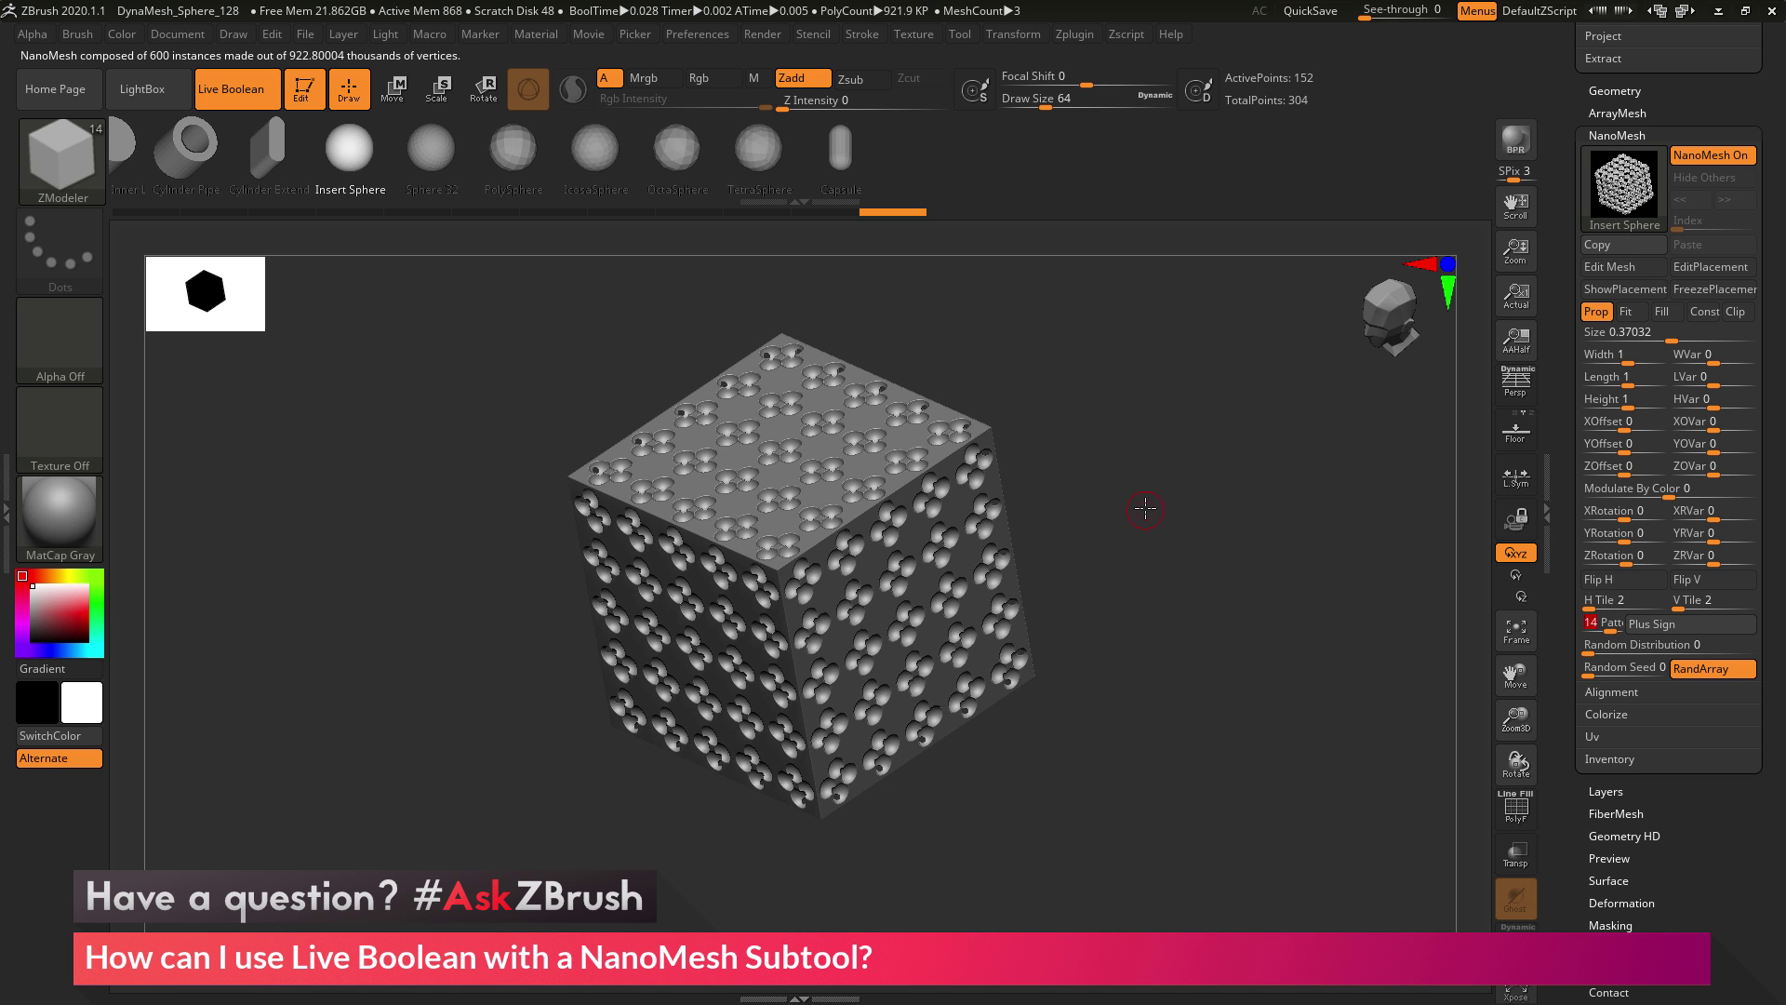
click(1667, 340)
drag(1667, 341, 1697, 341)
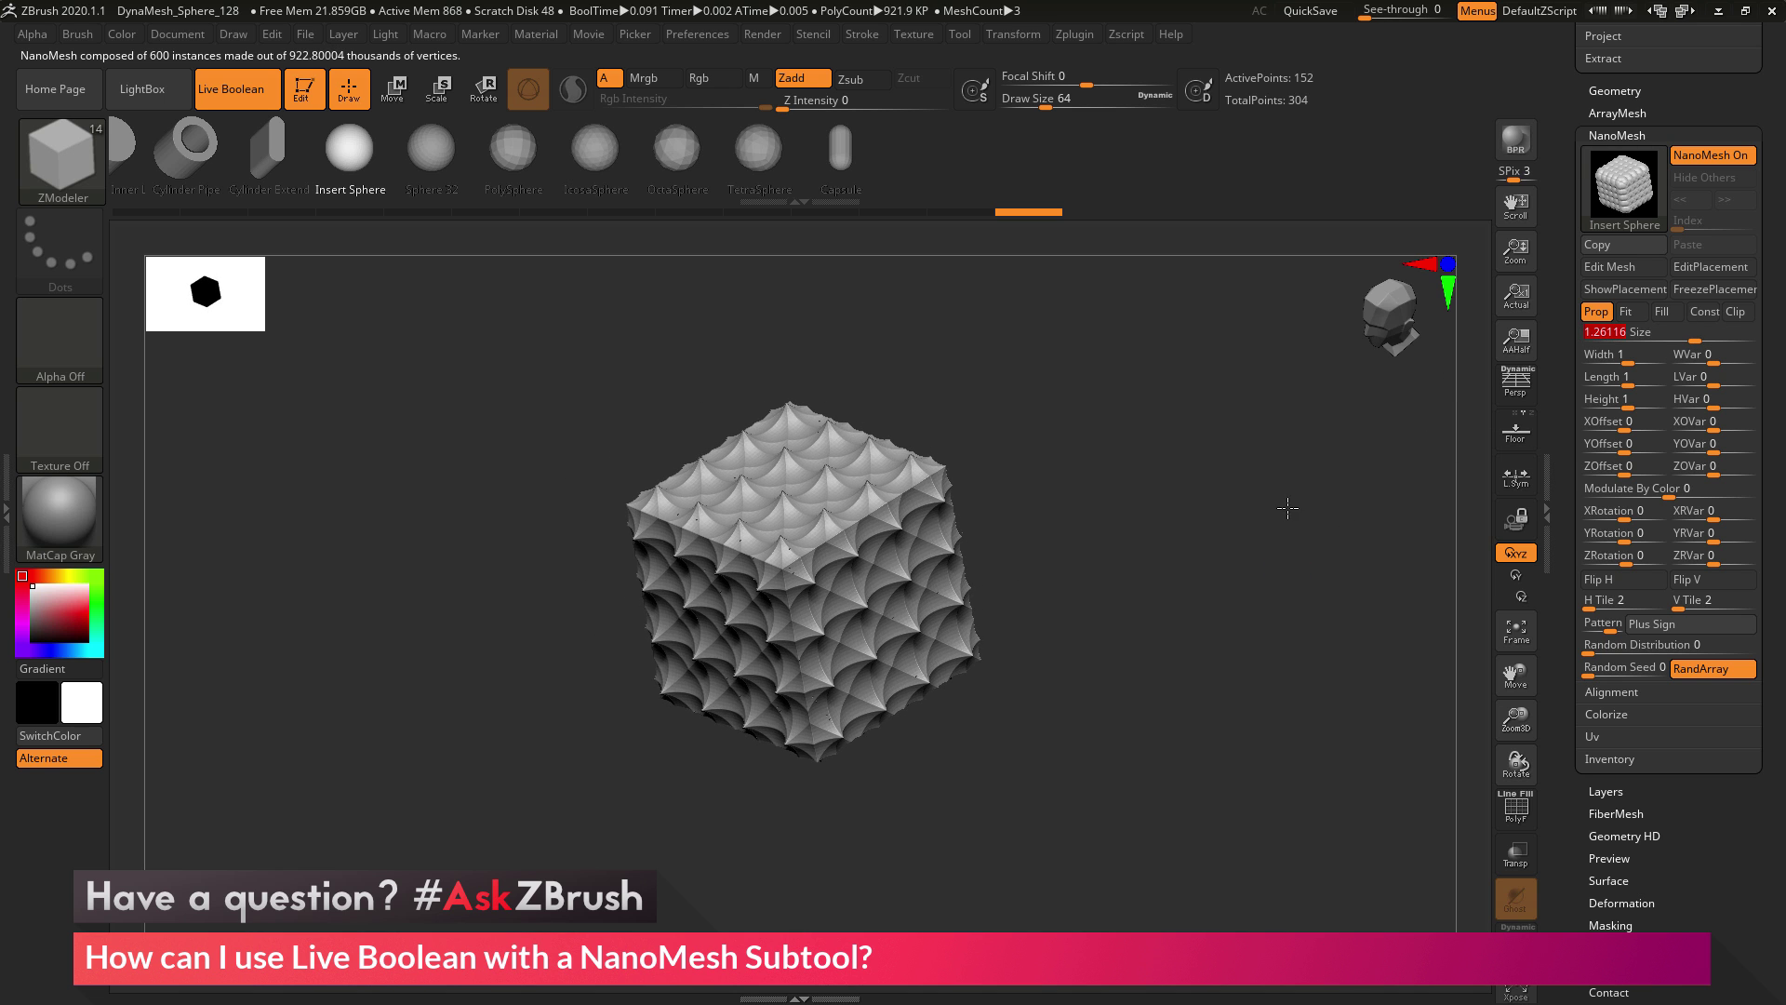
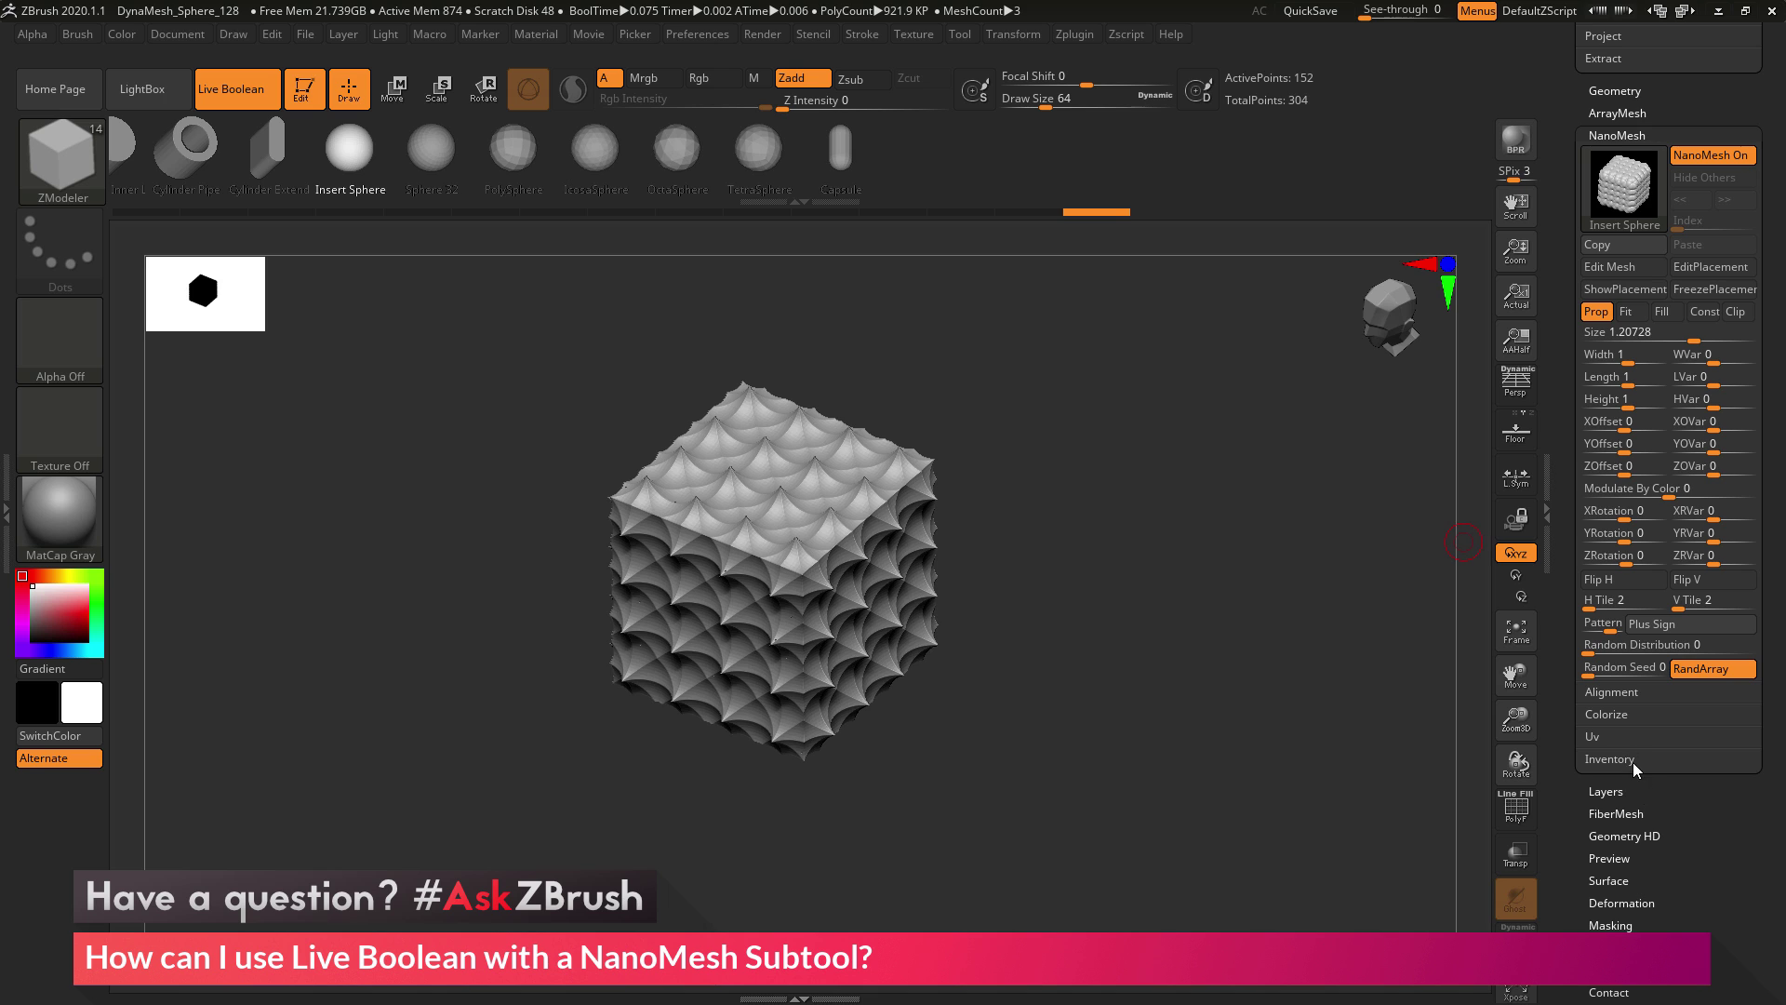
Step: Convert the NanoMesh spheres to real geometry with One To Mesh and isolate the PolySphere1 subtool in Solo mode
click(1633, 761)
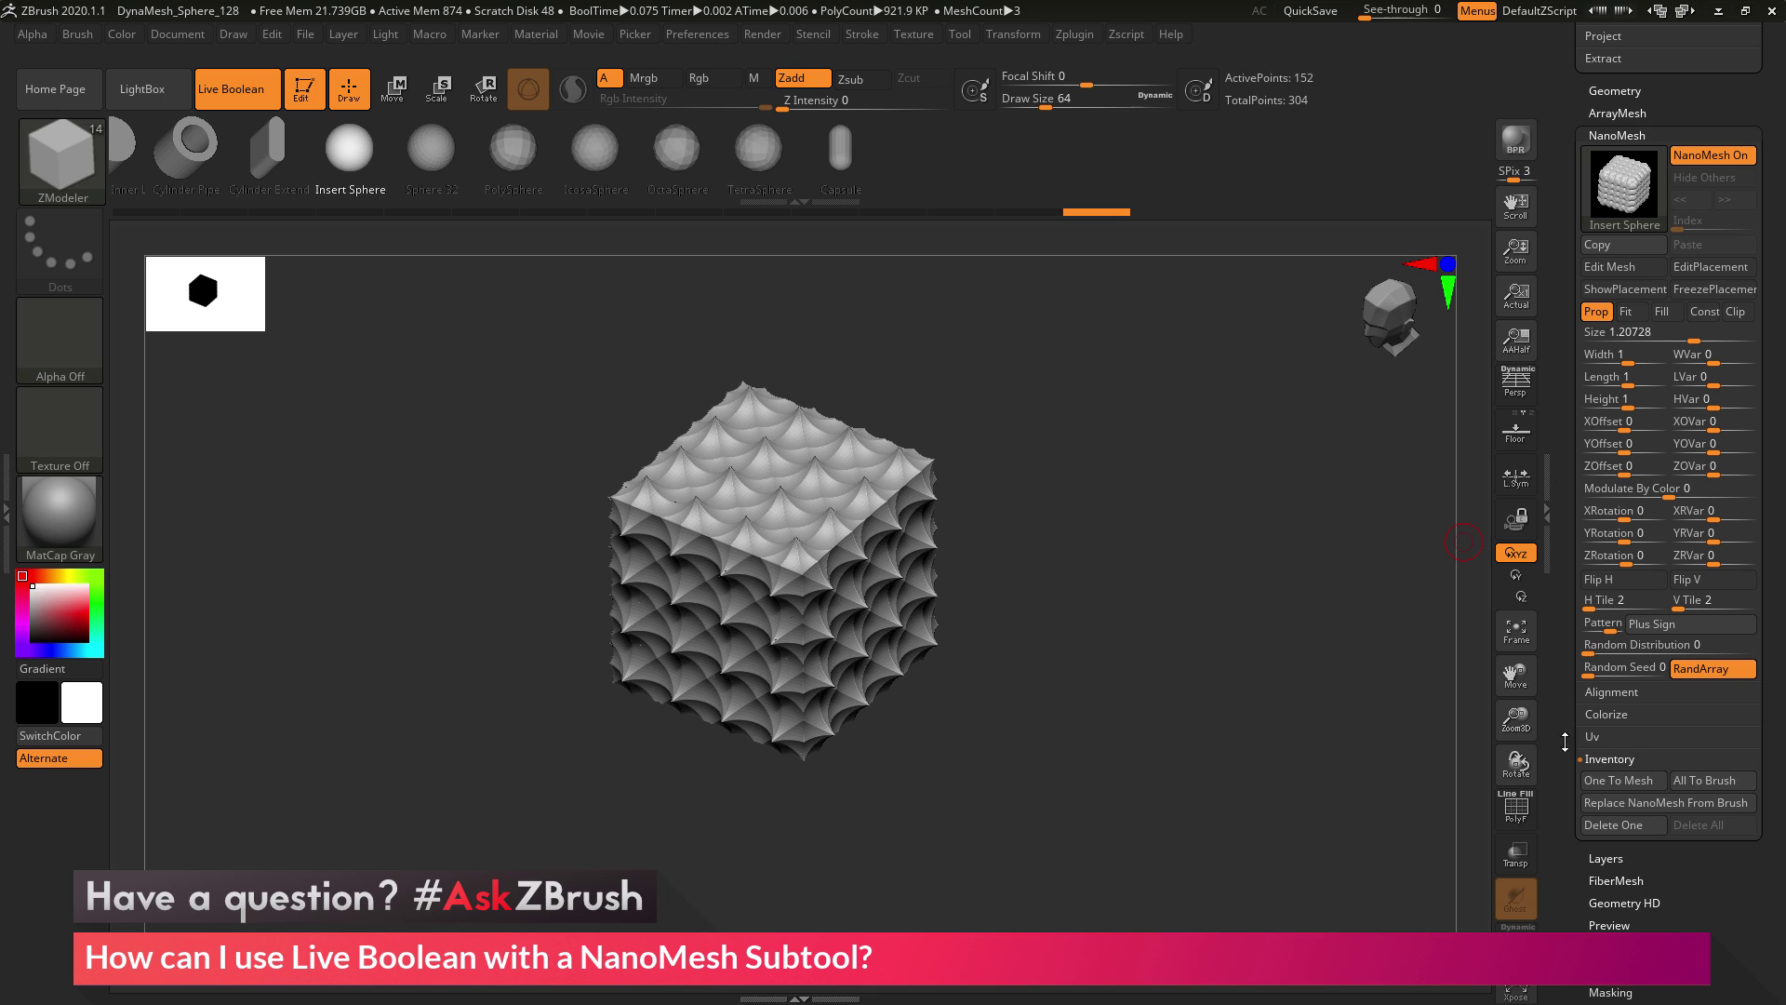
click(1616, 782)
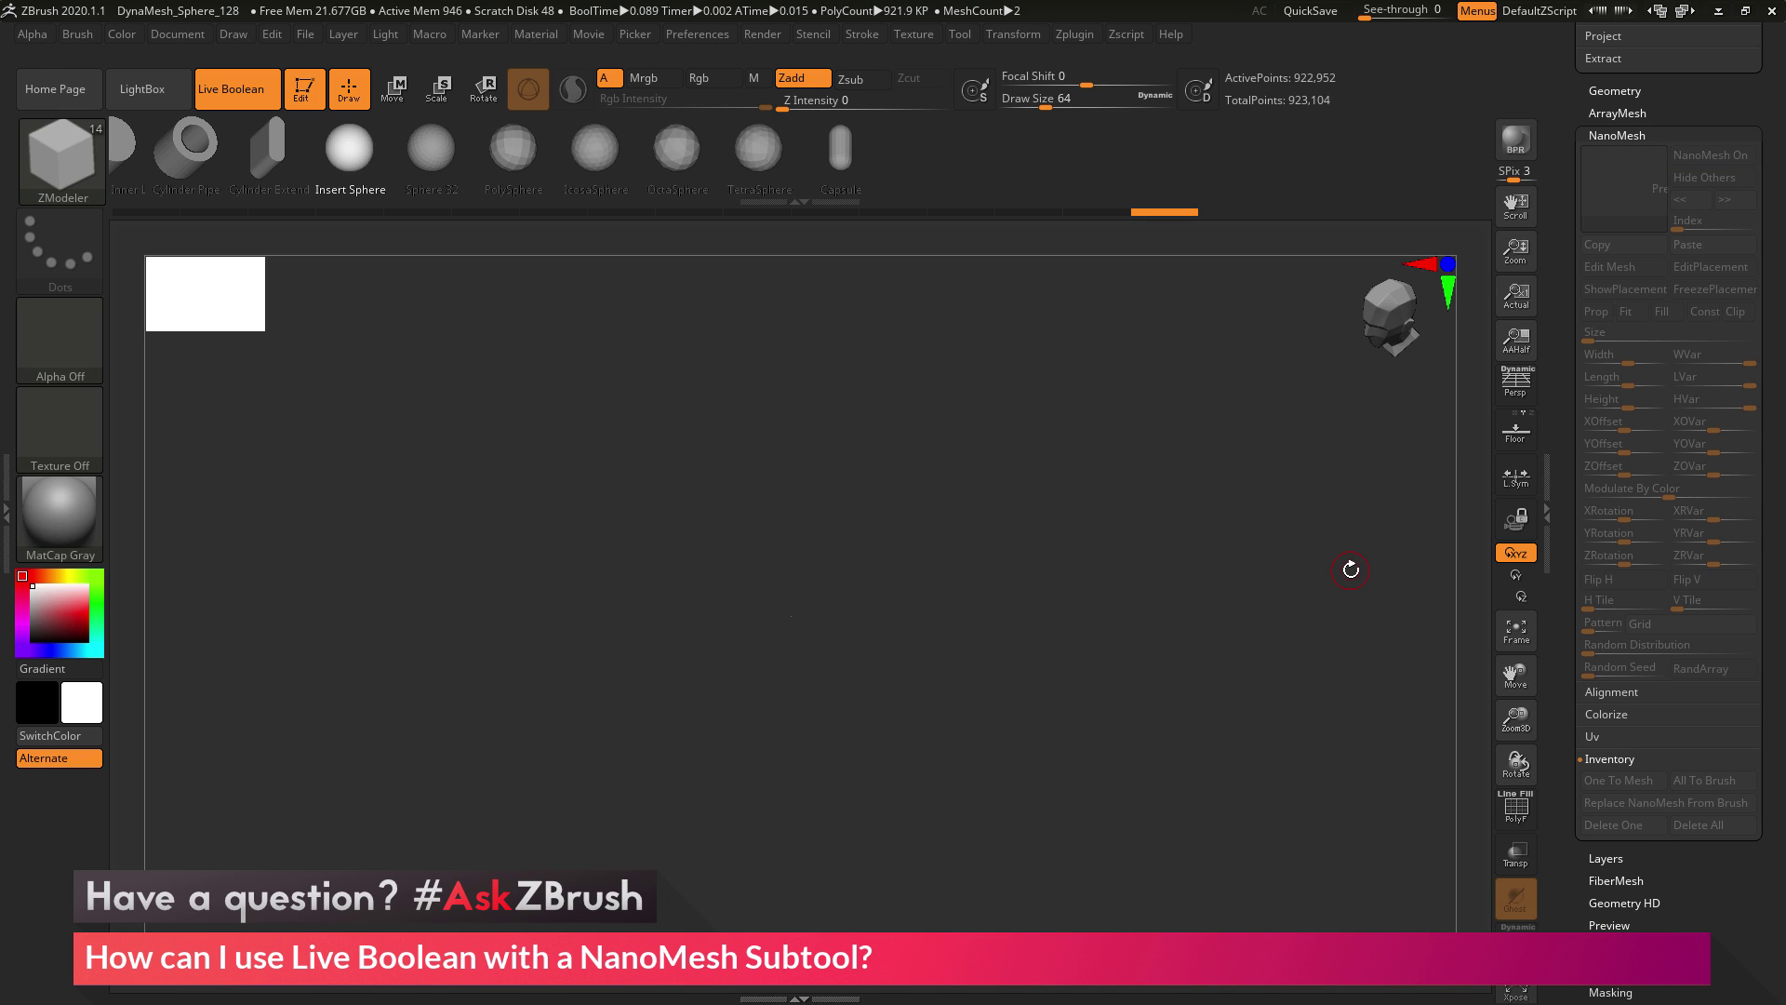
drag(1562, 280, 1614, 470)
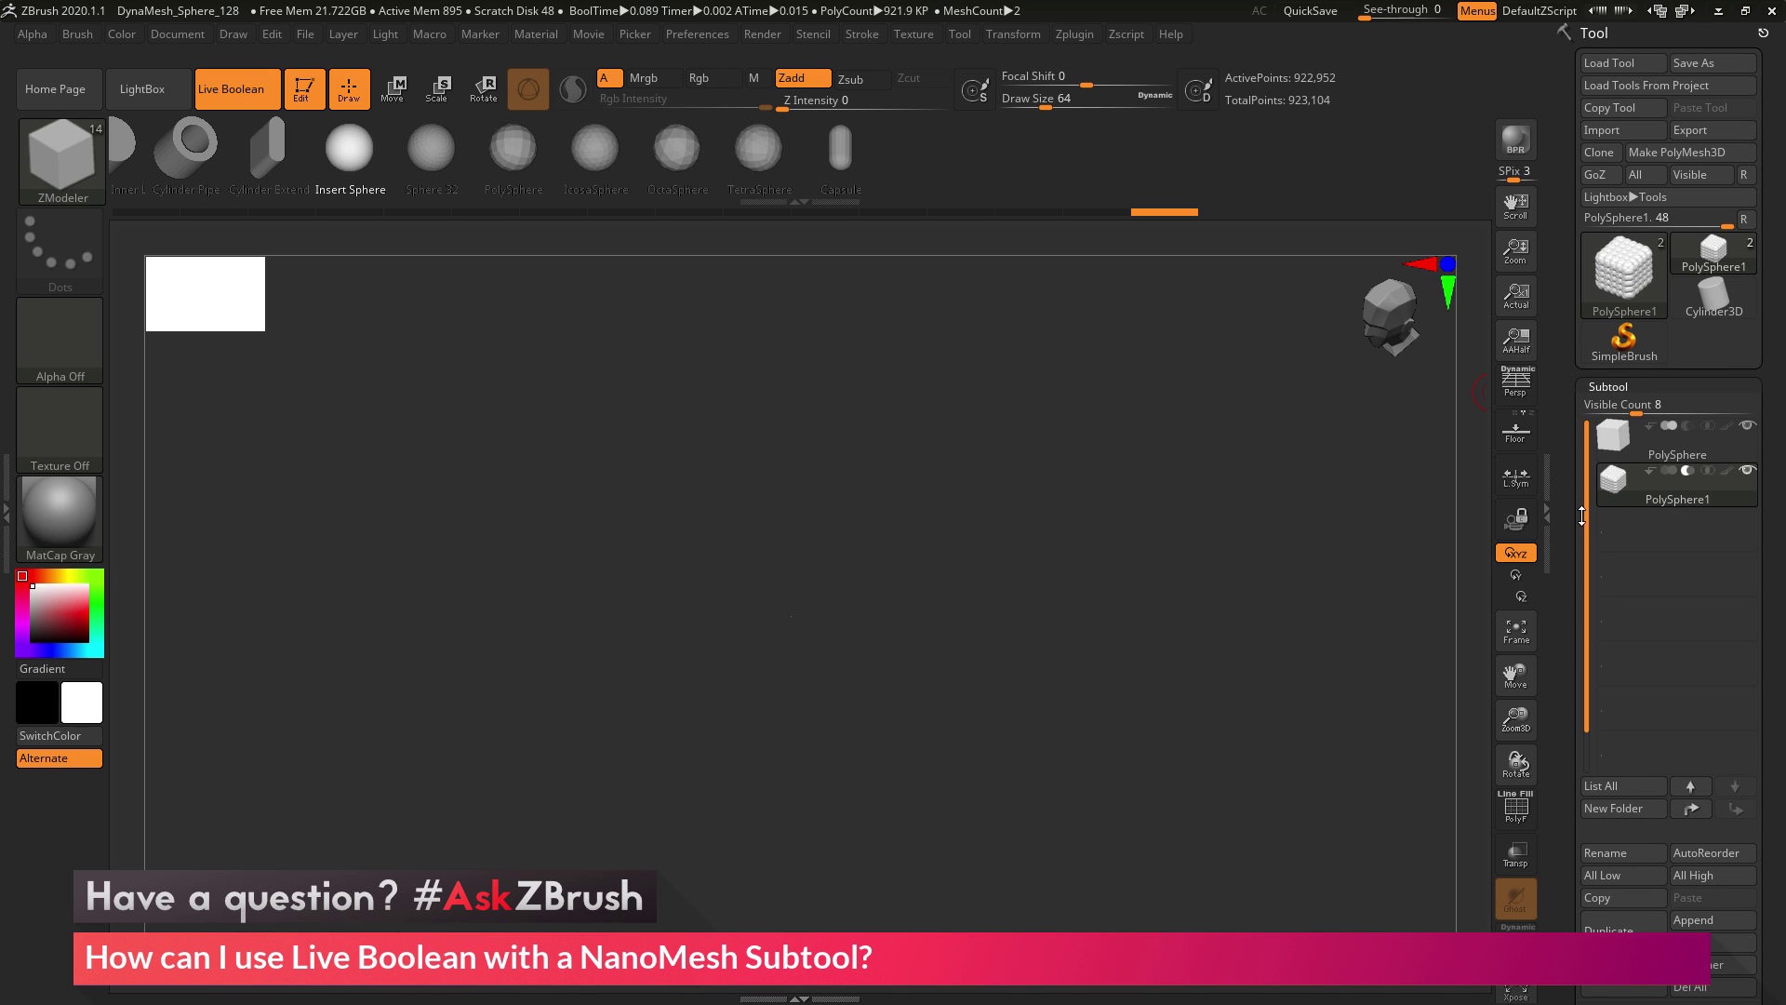
mouse_move(1643, 473)
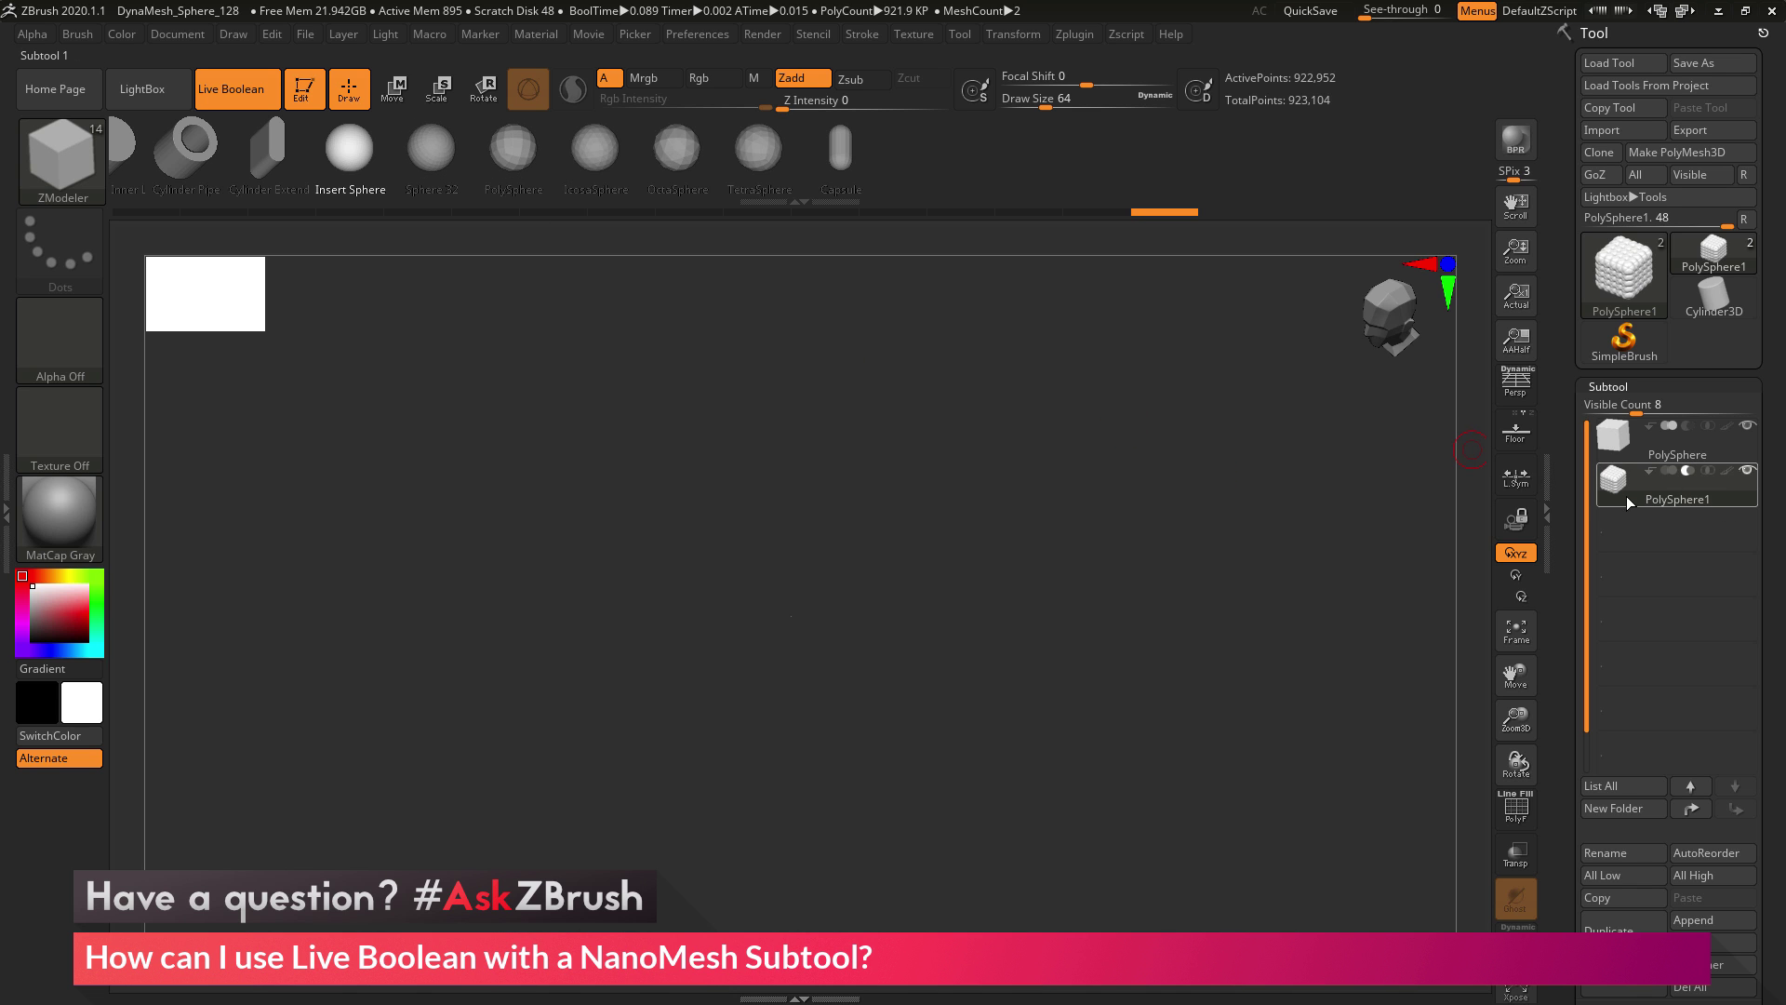
key(f)
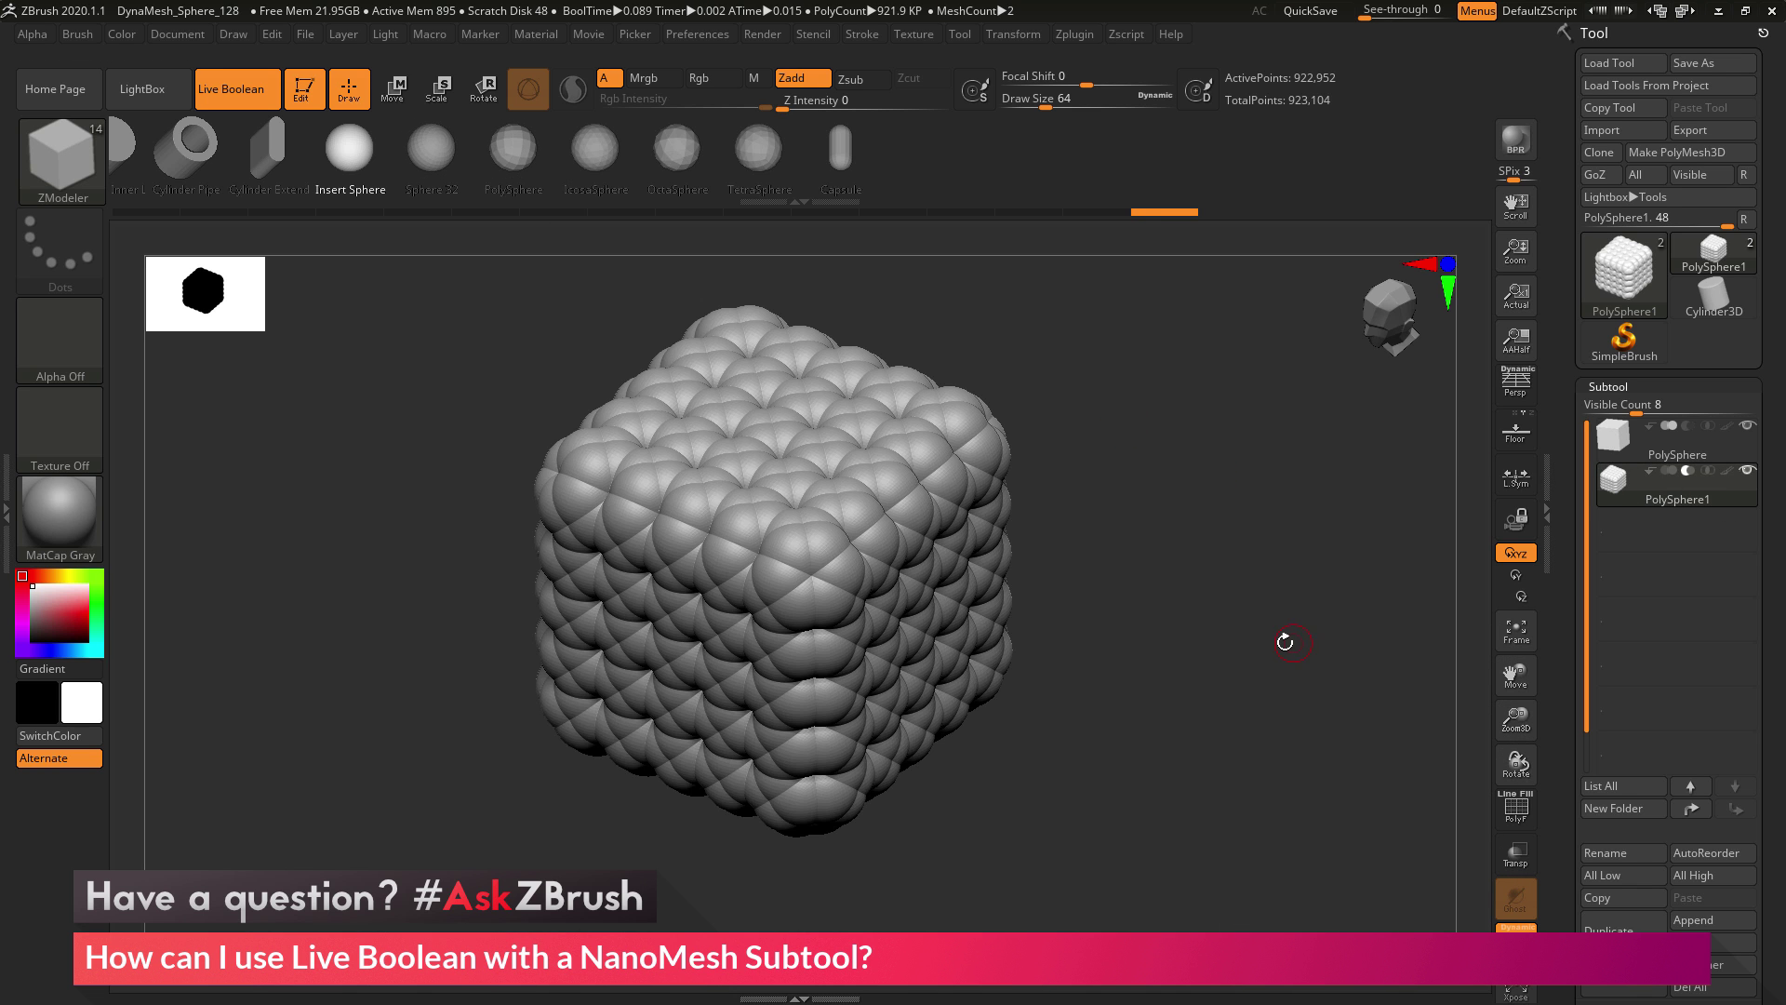
drag(1285, 641, 1279, 607)
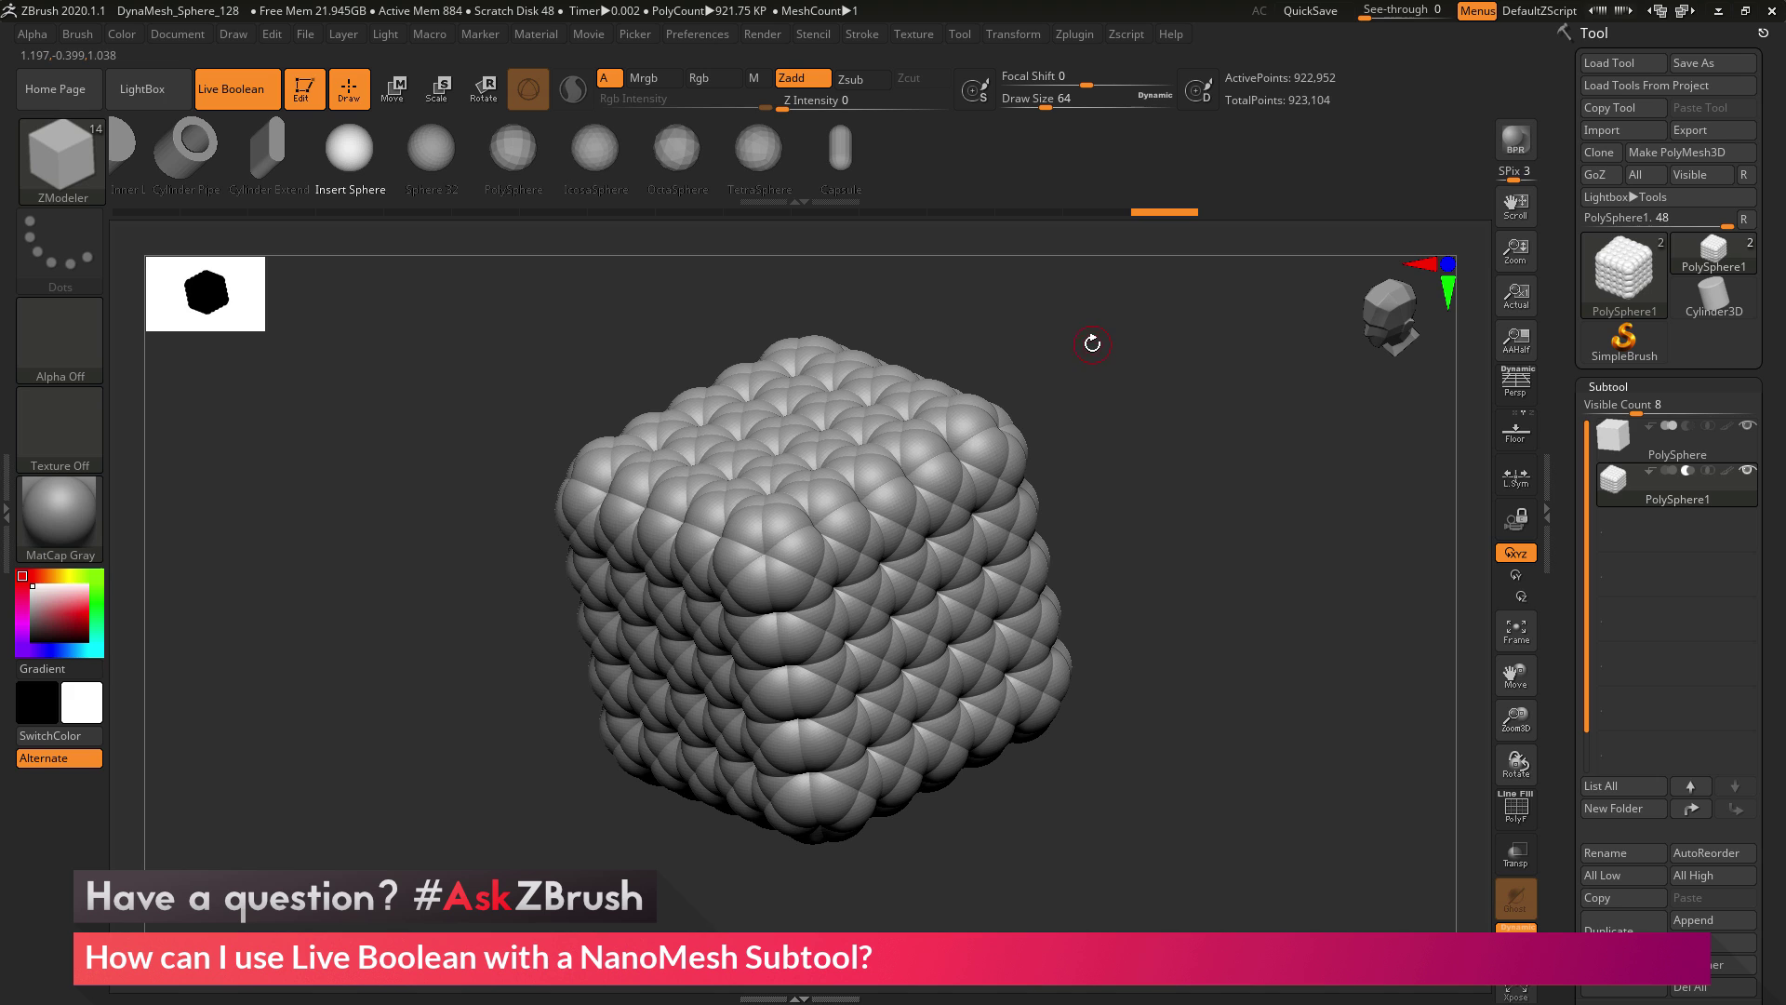
Step: Hide the leftover base cube inside the PolySphere1 spheres and remove it with Del Hidden
key(ctrl+shift)
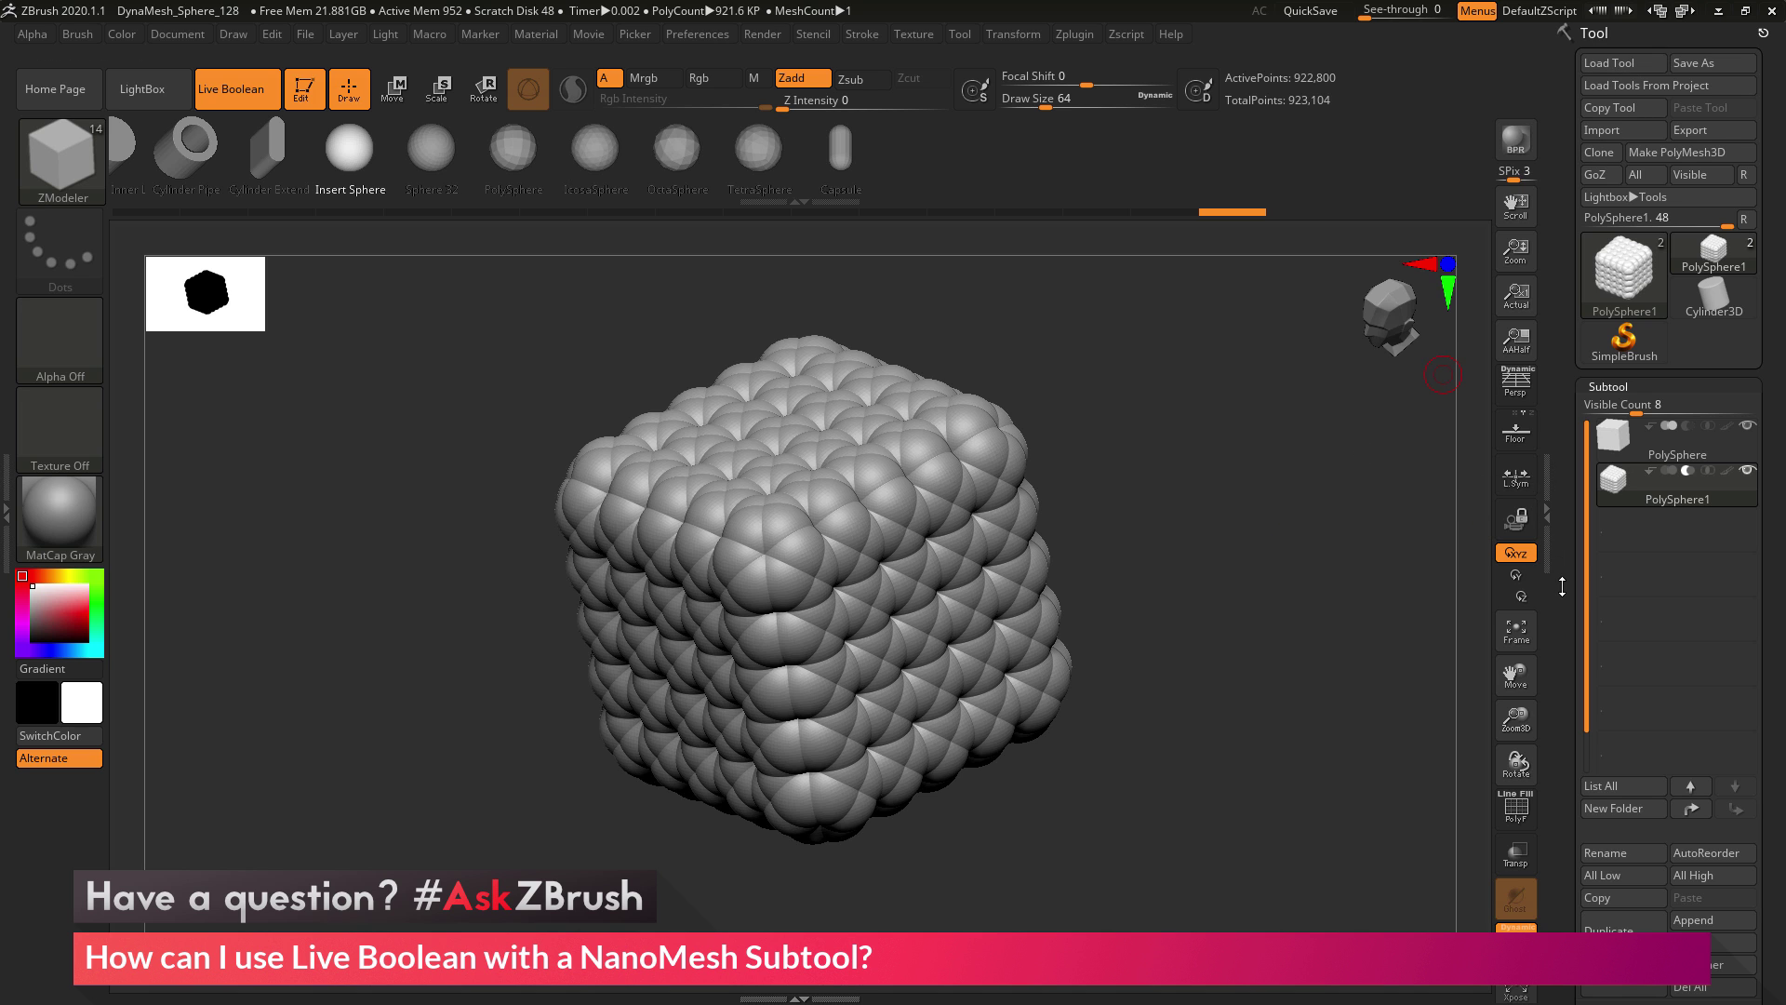
drag(1561, 586, 1565, 343)
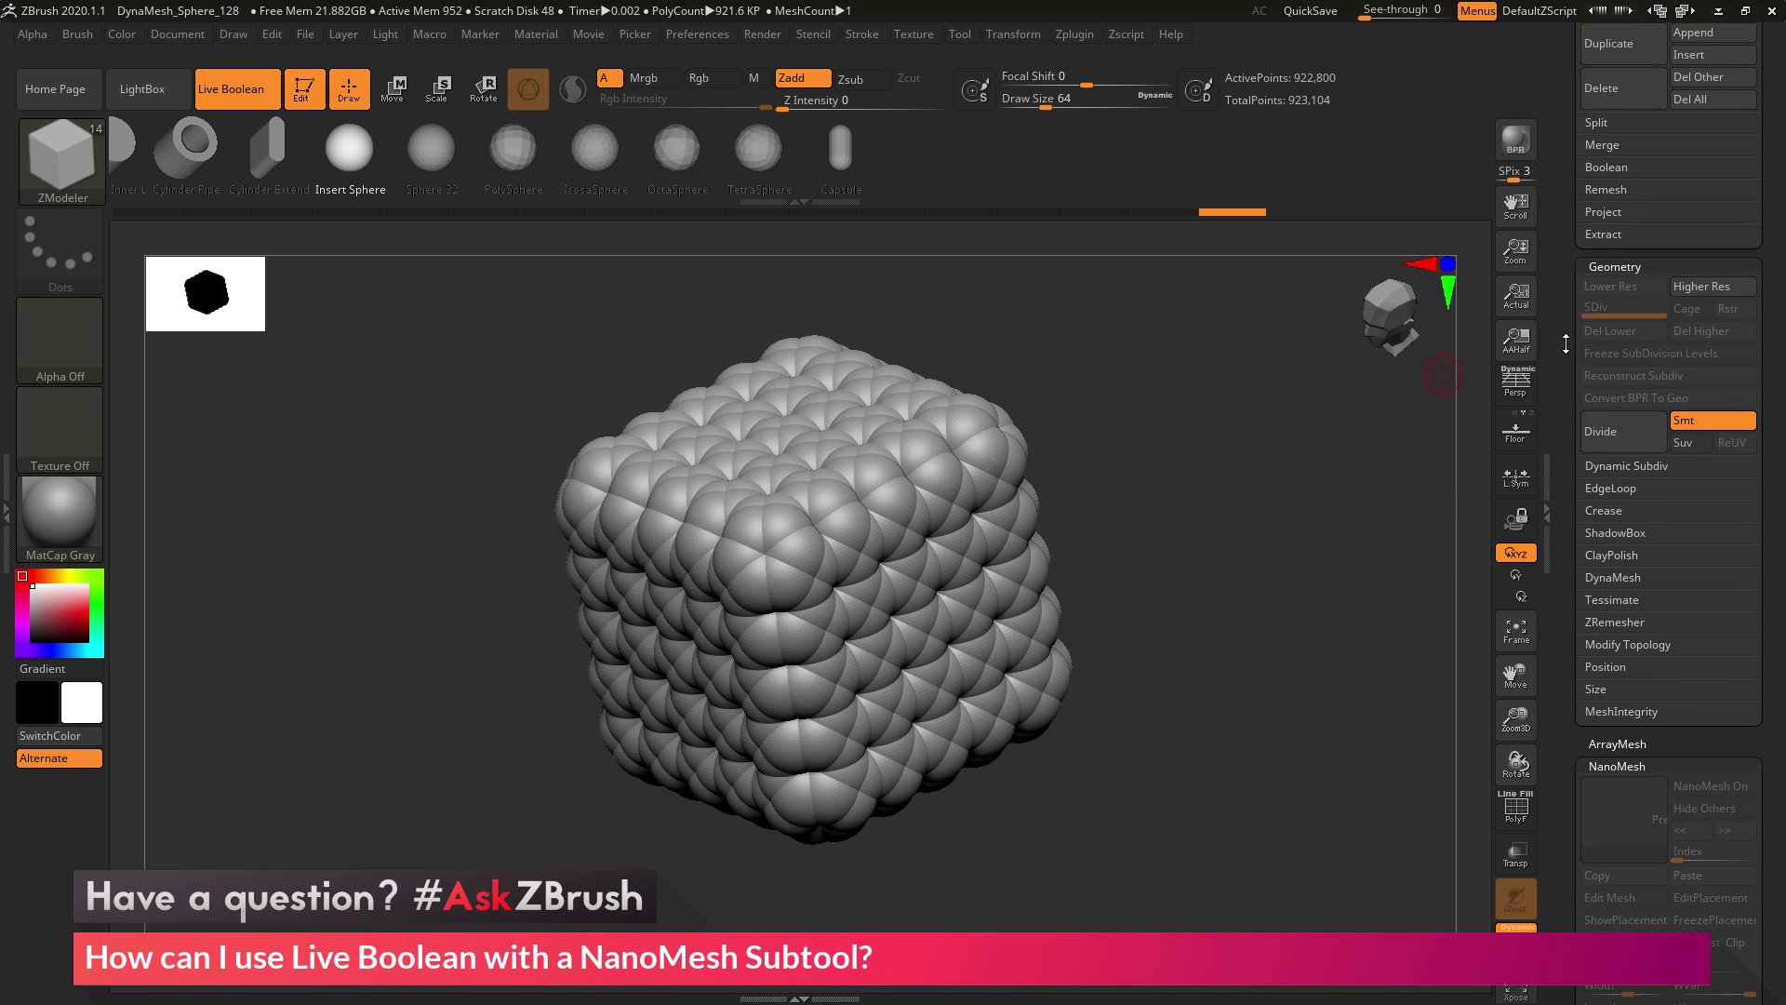
scroll(1649, 503, down, 3)
click(1645, 500)
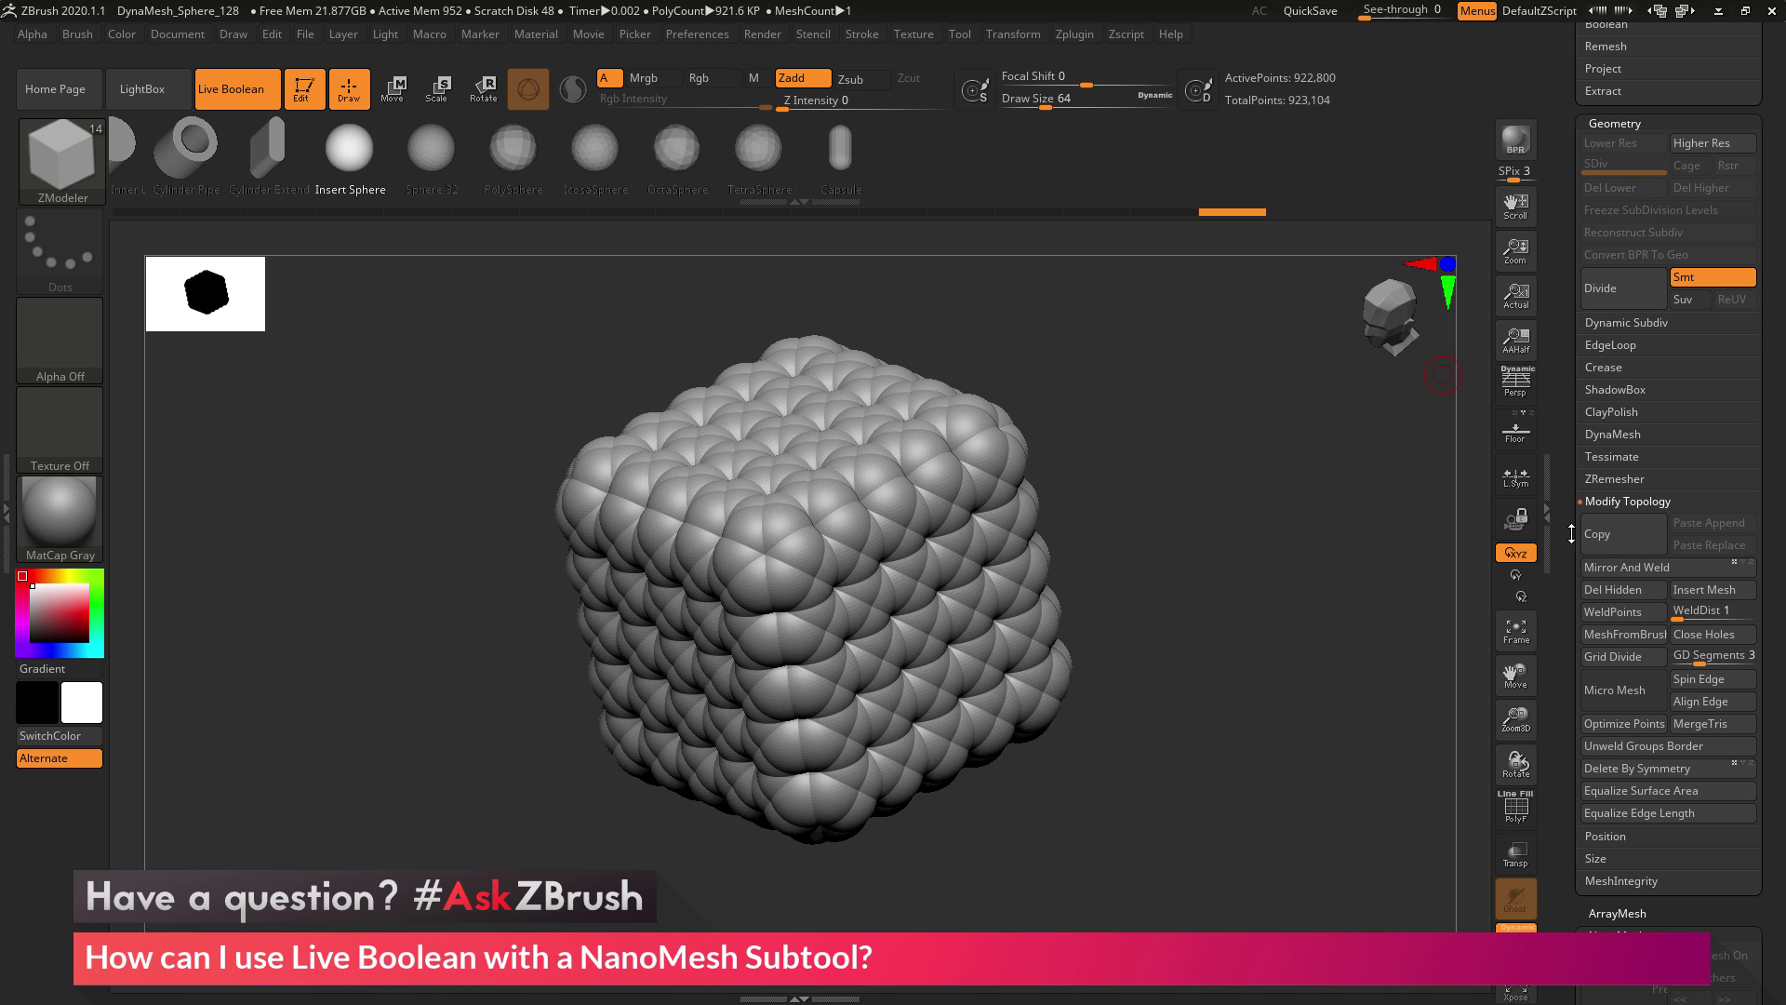
click(1603, 587)
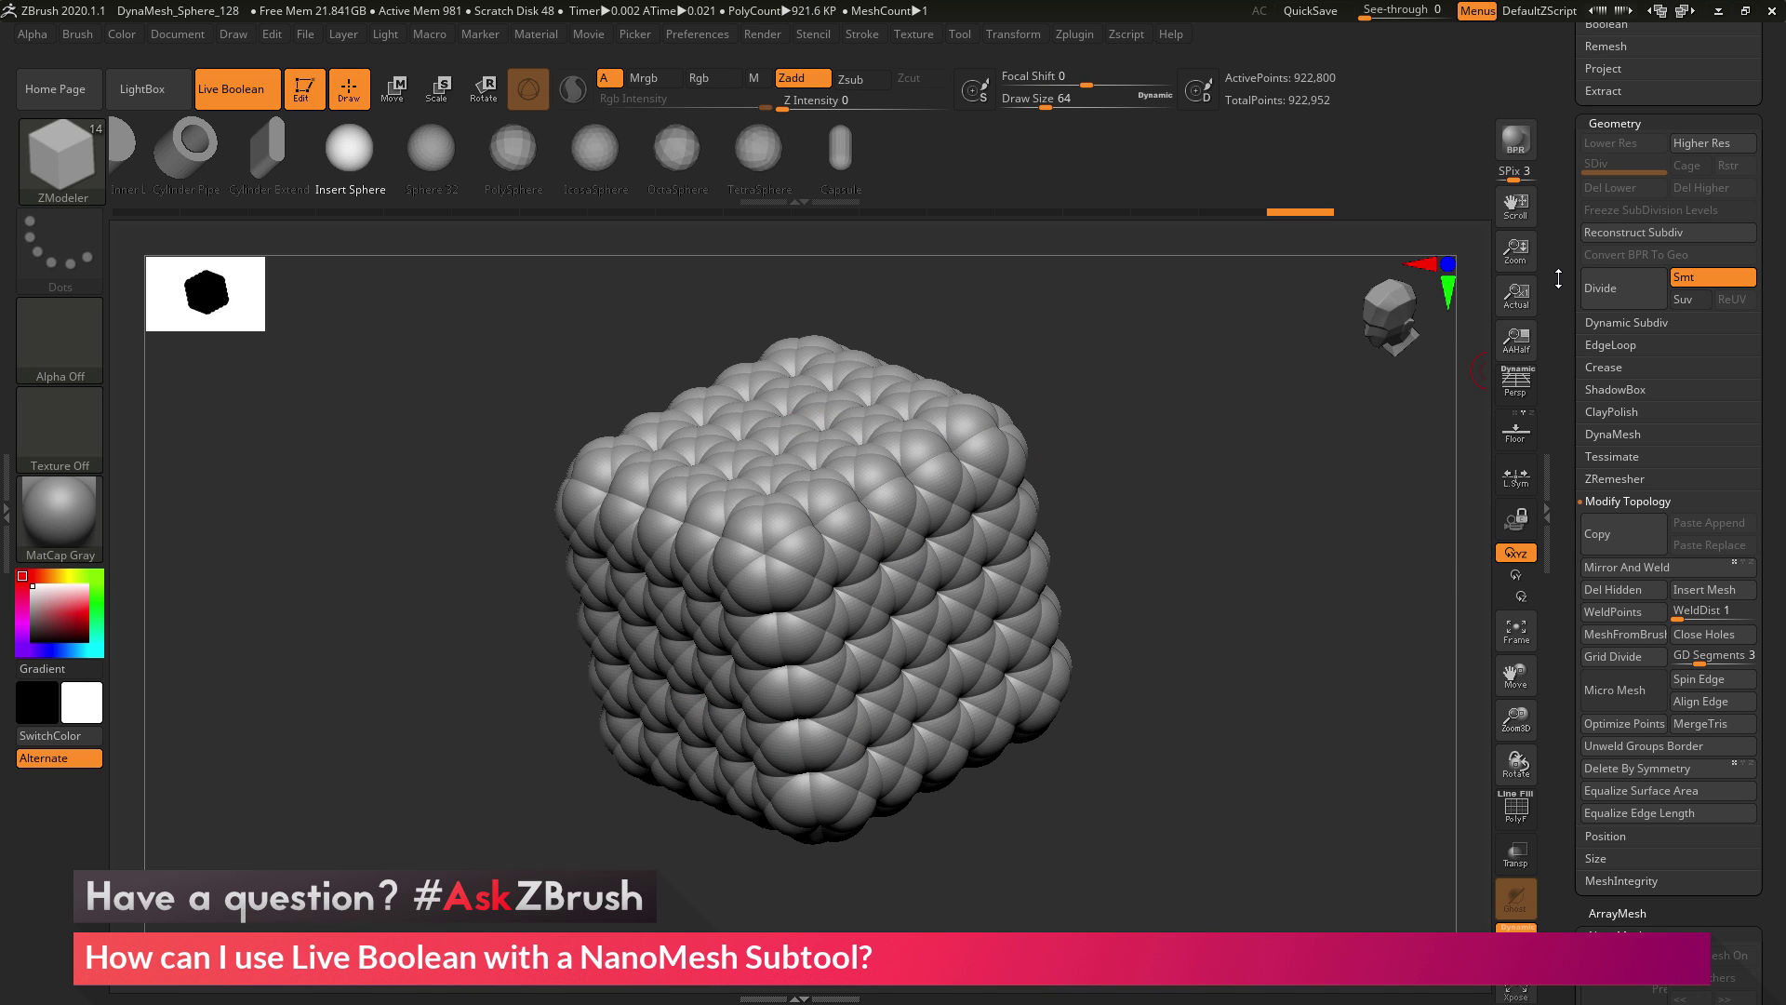
Step: Leave Solo mode and inspect the Live Boolean subtraction of the converted spheres from the cube
scroll(1558, 278, up, 10)
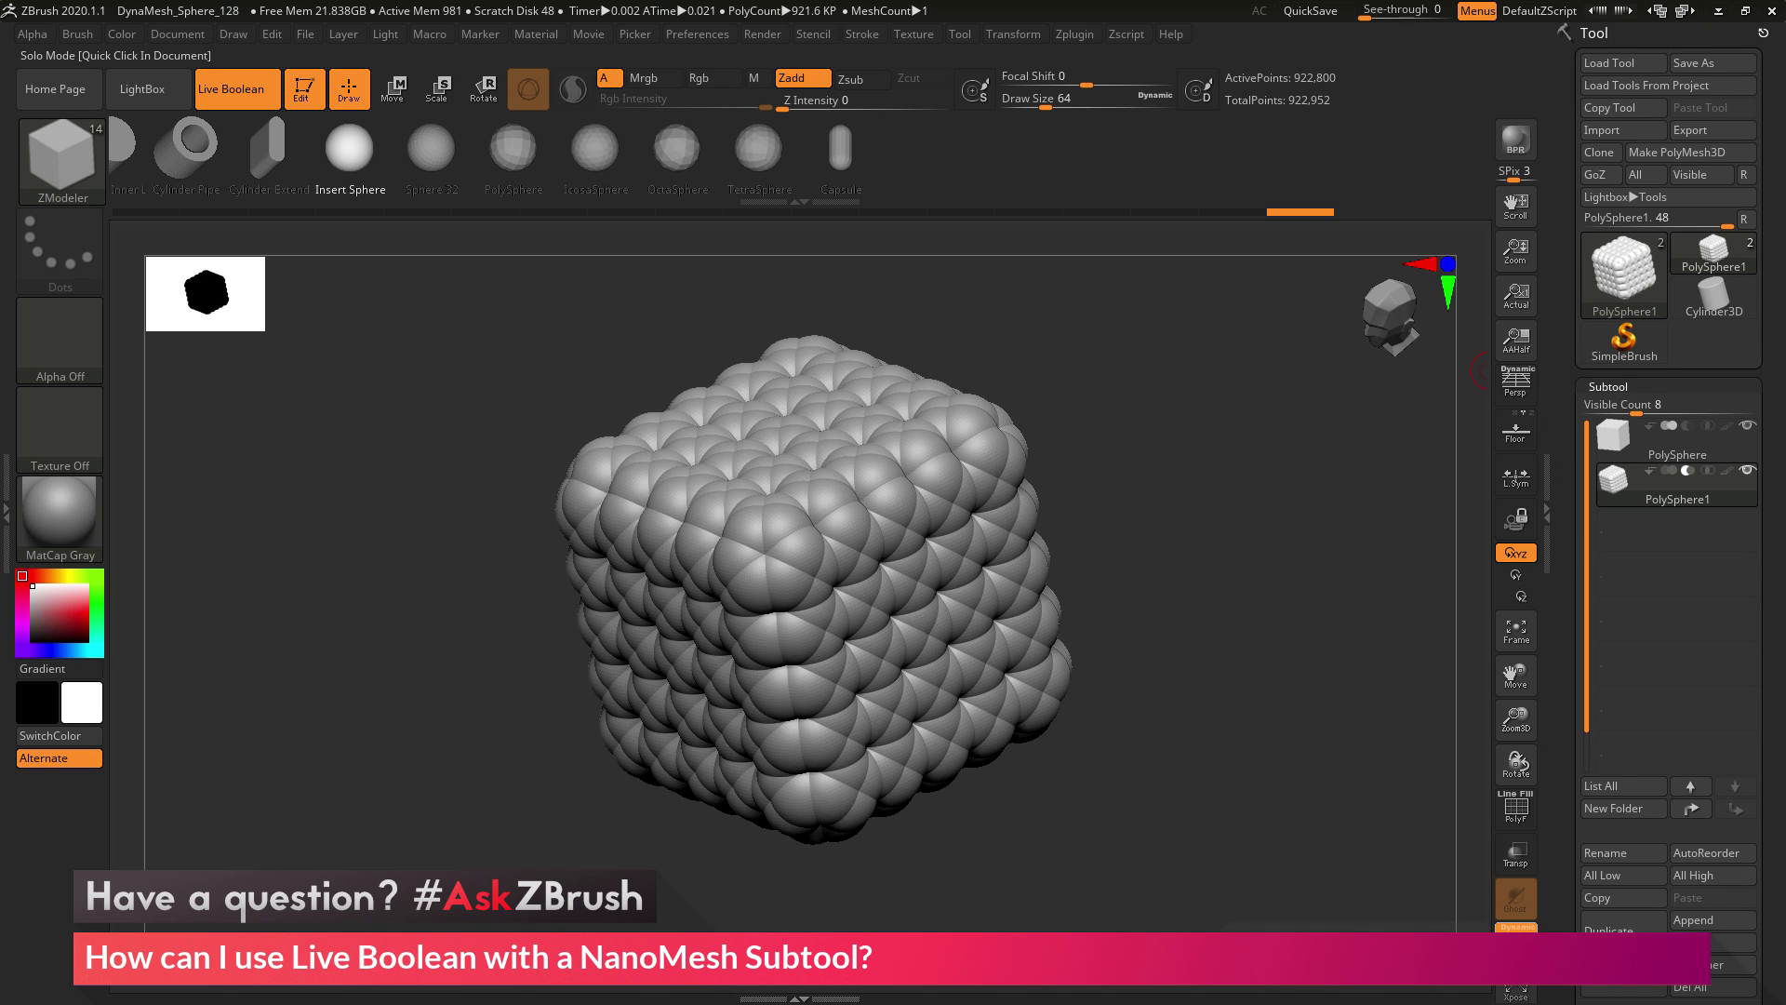
click(1196, 518)
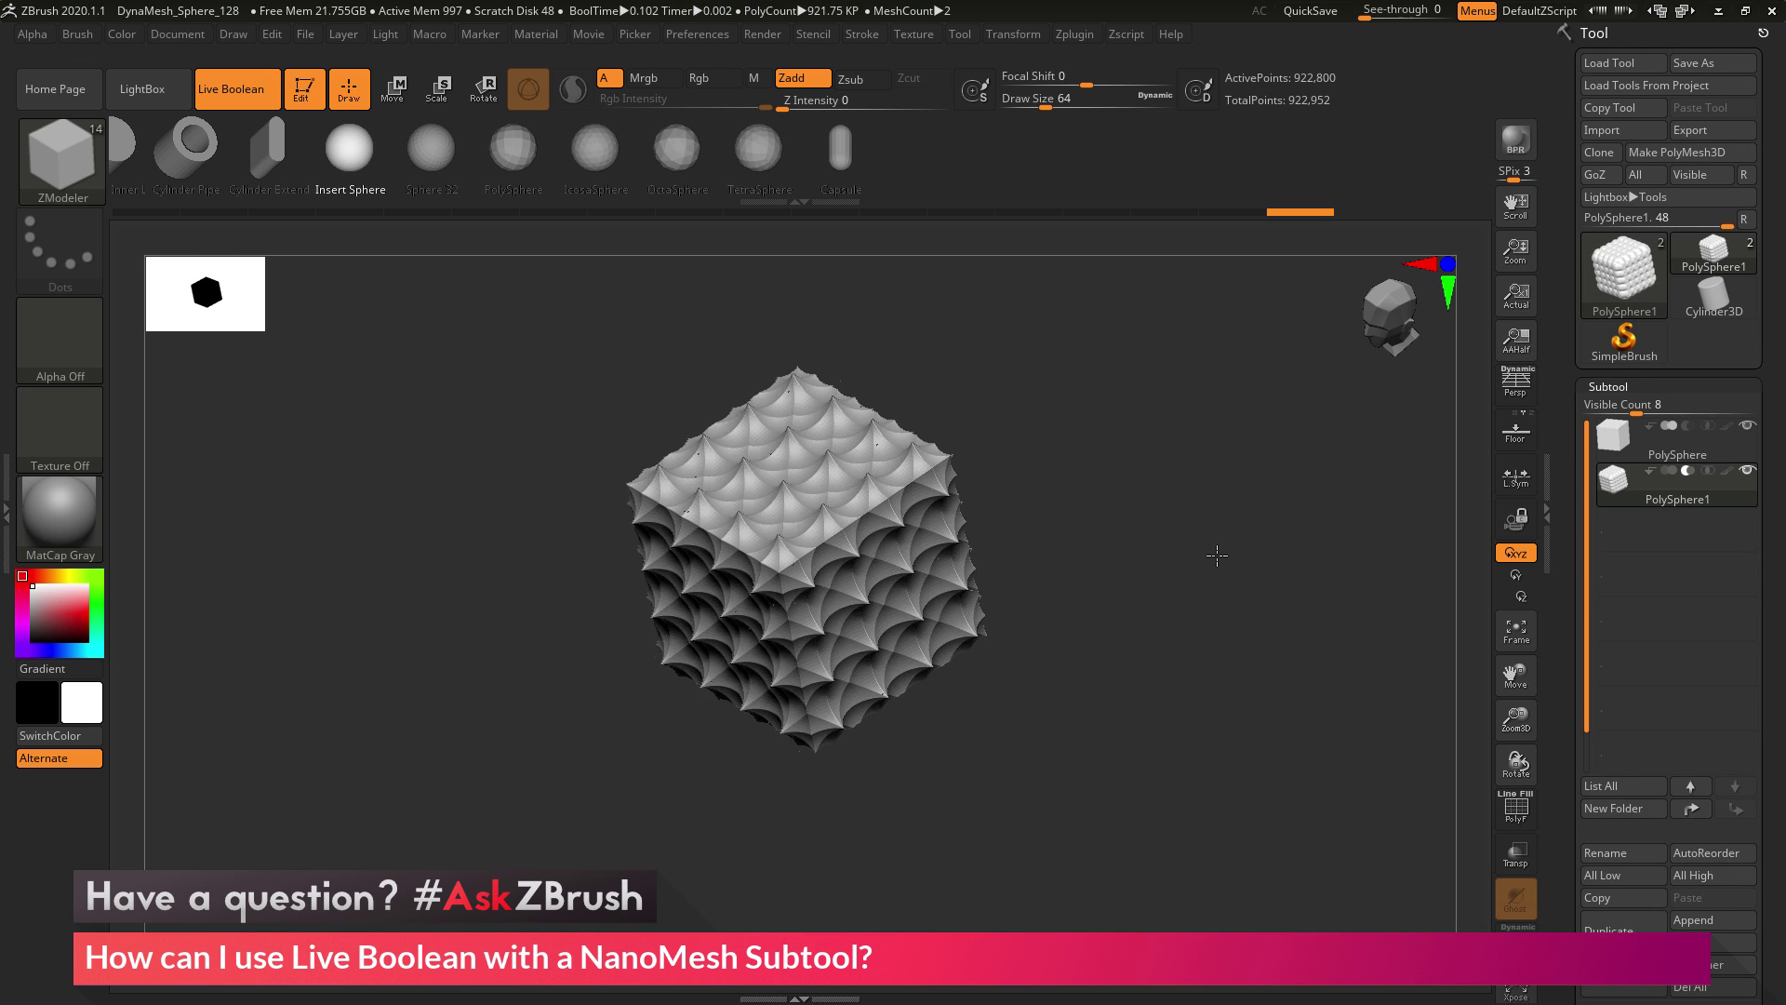
drag(1217, 555, 1230, 462)
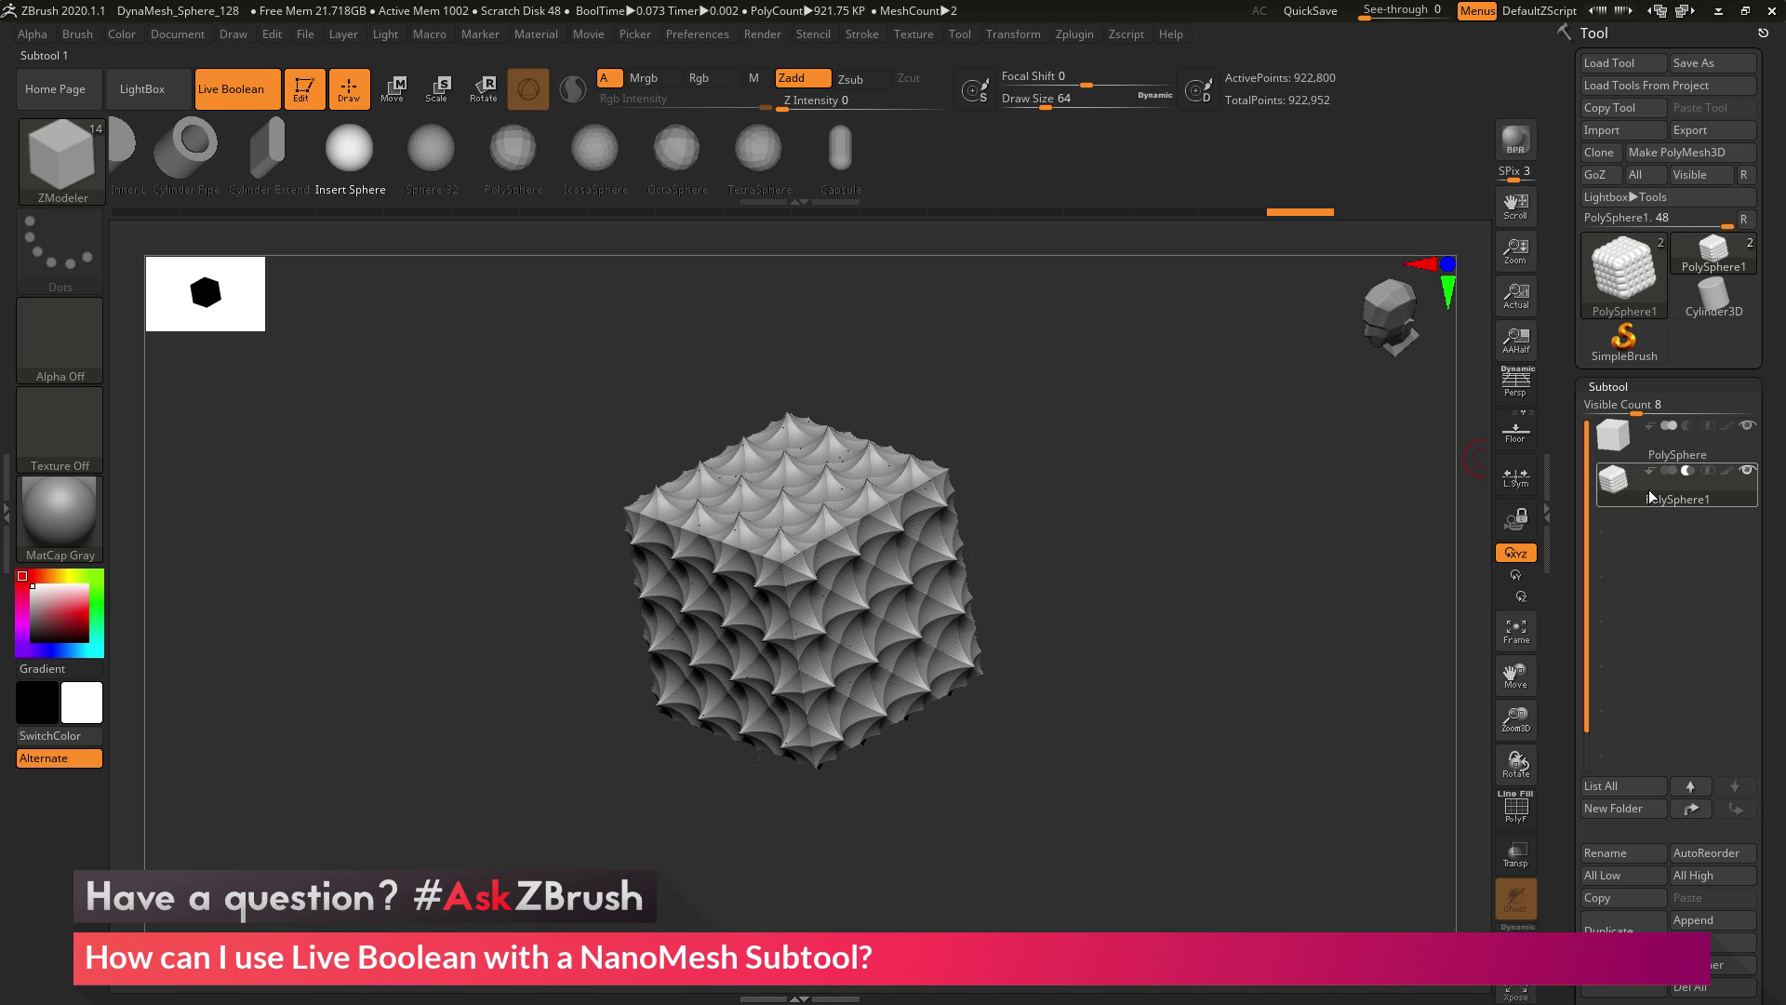
mouse_move(1672, 499)
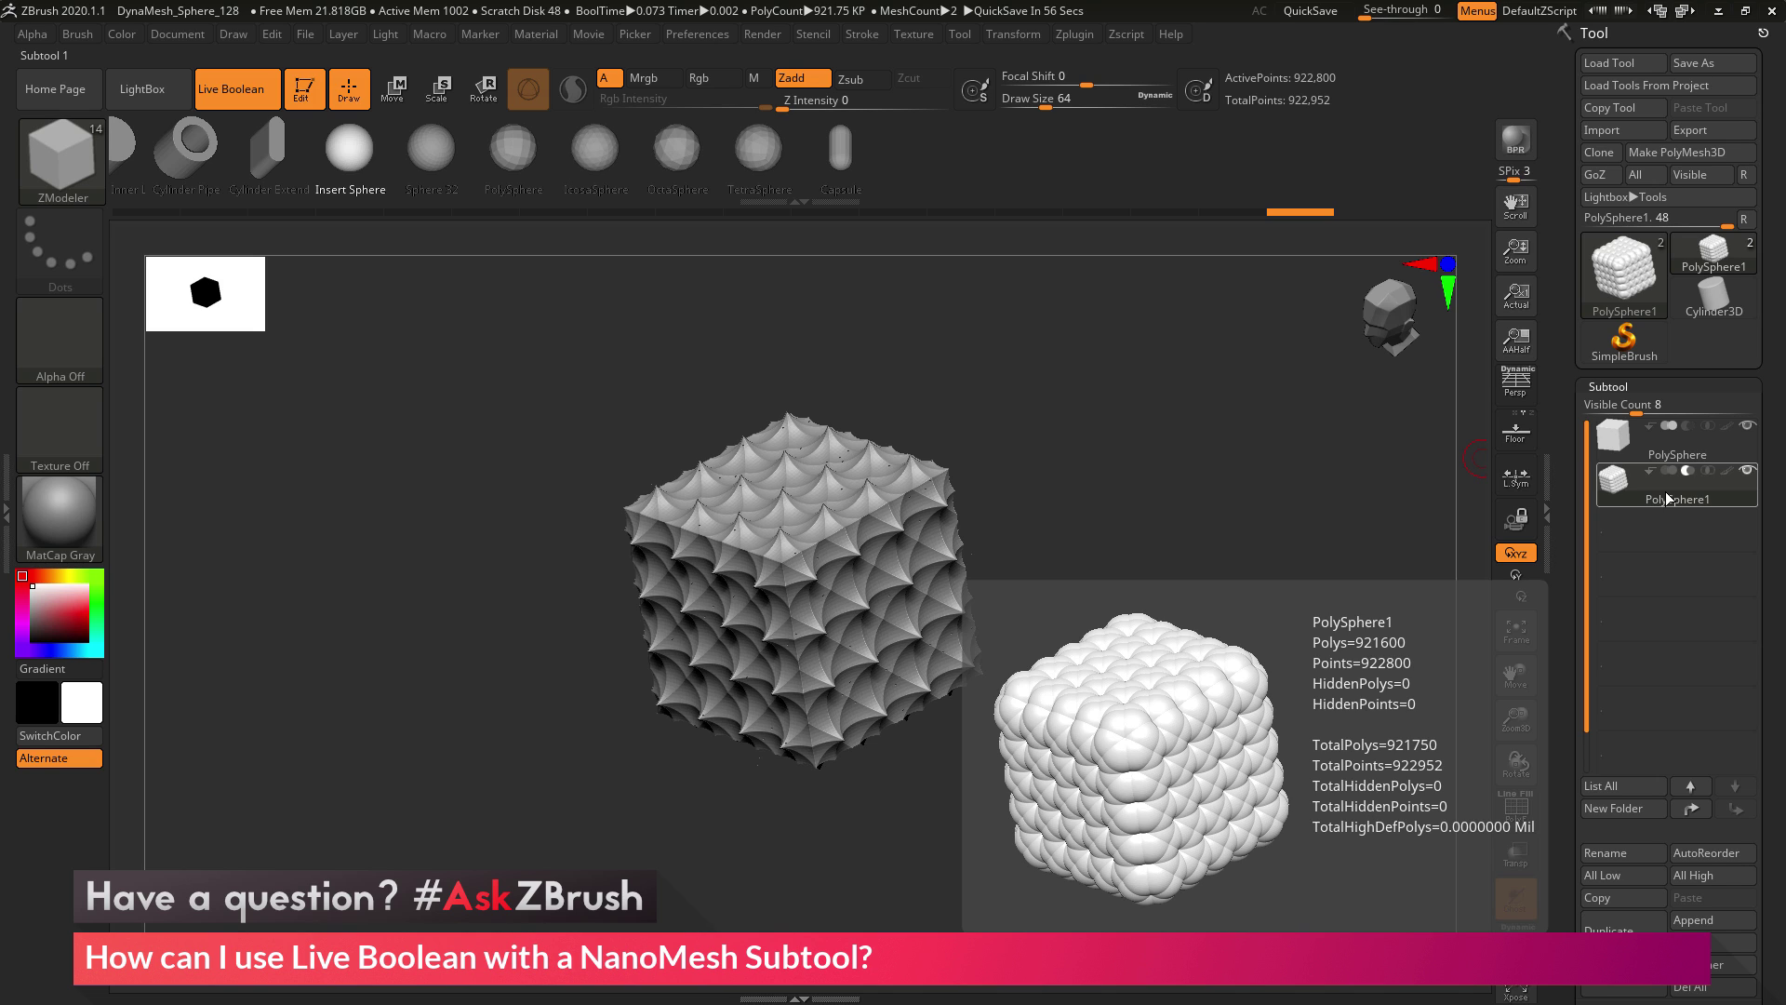
drag(1167, 490, 1239, 491)
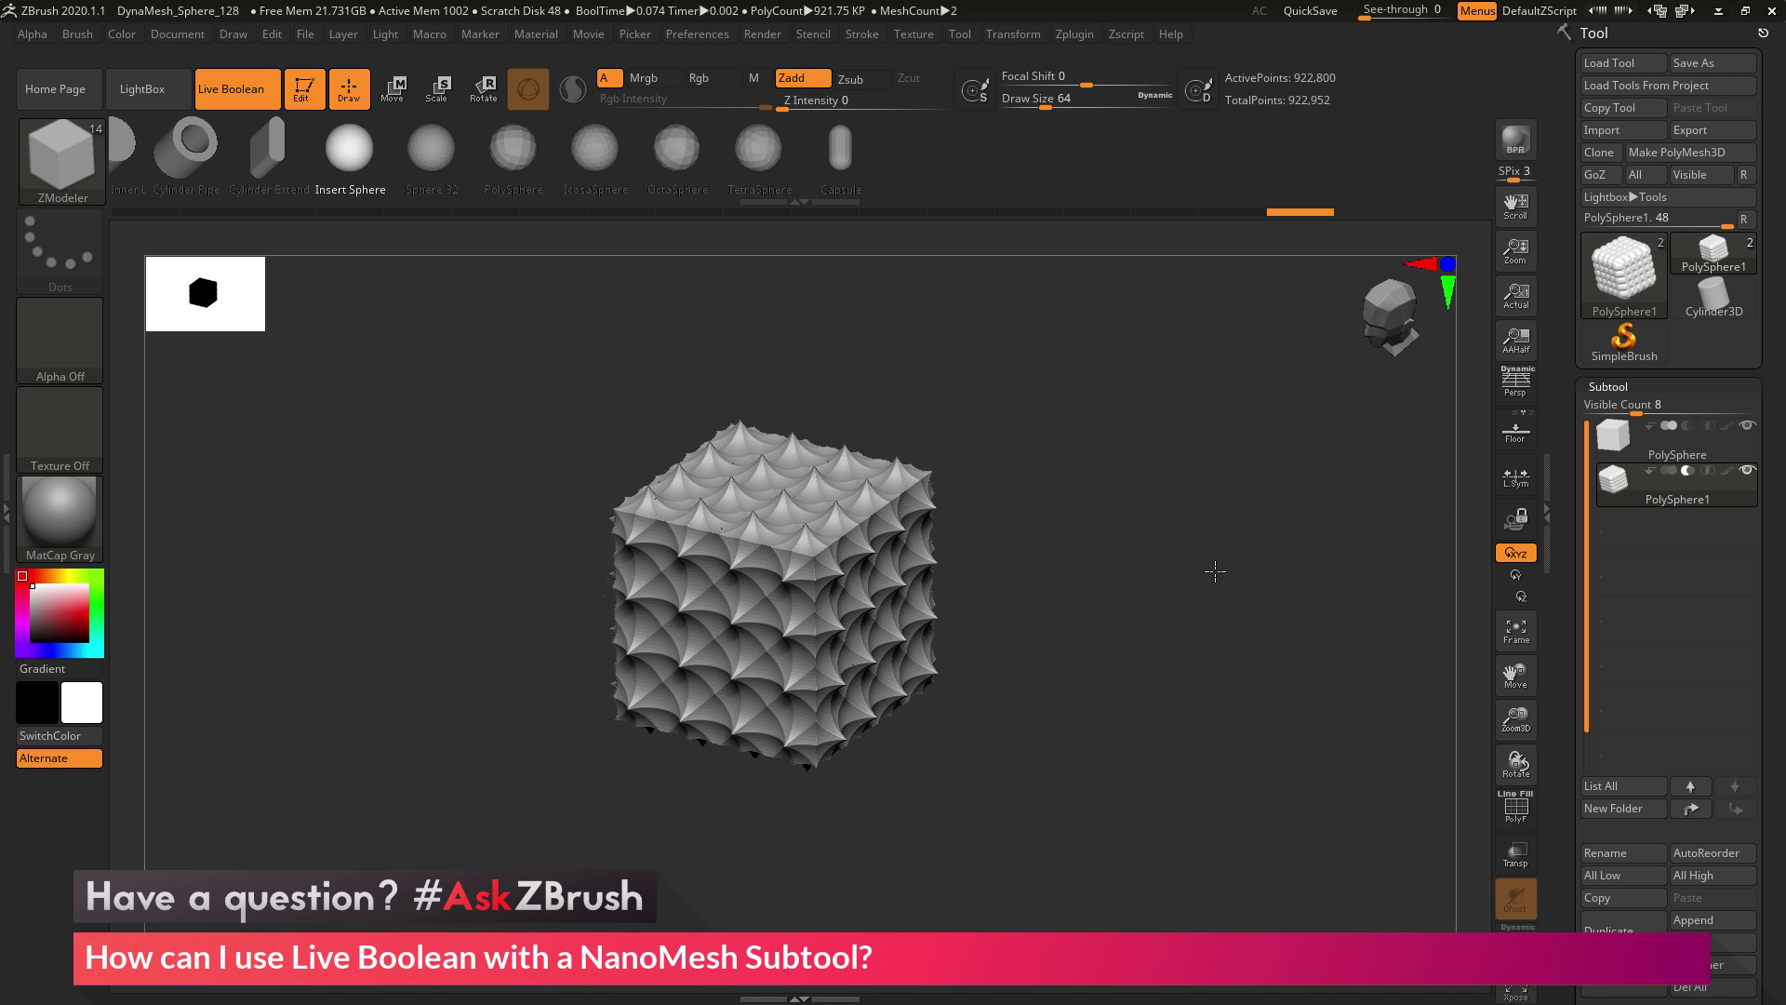
drag(1212, 570, 1215, 583)
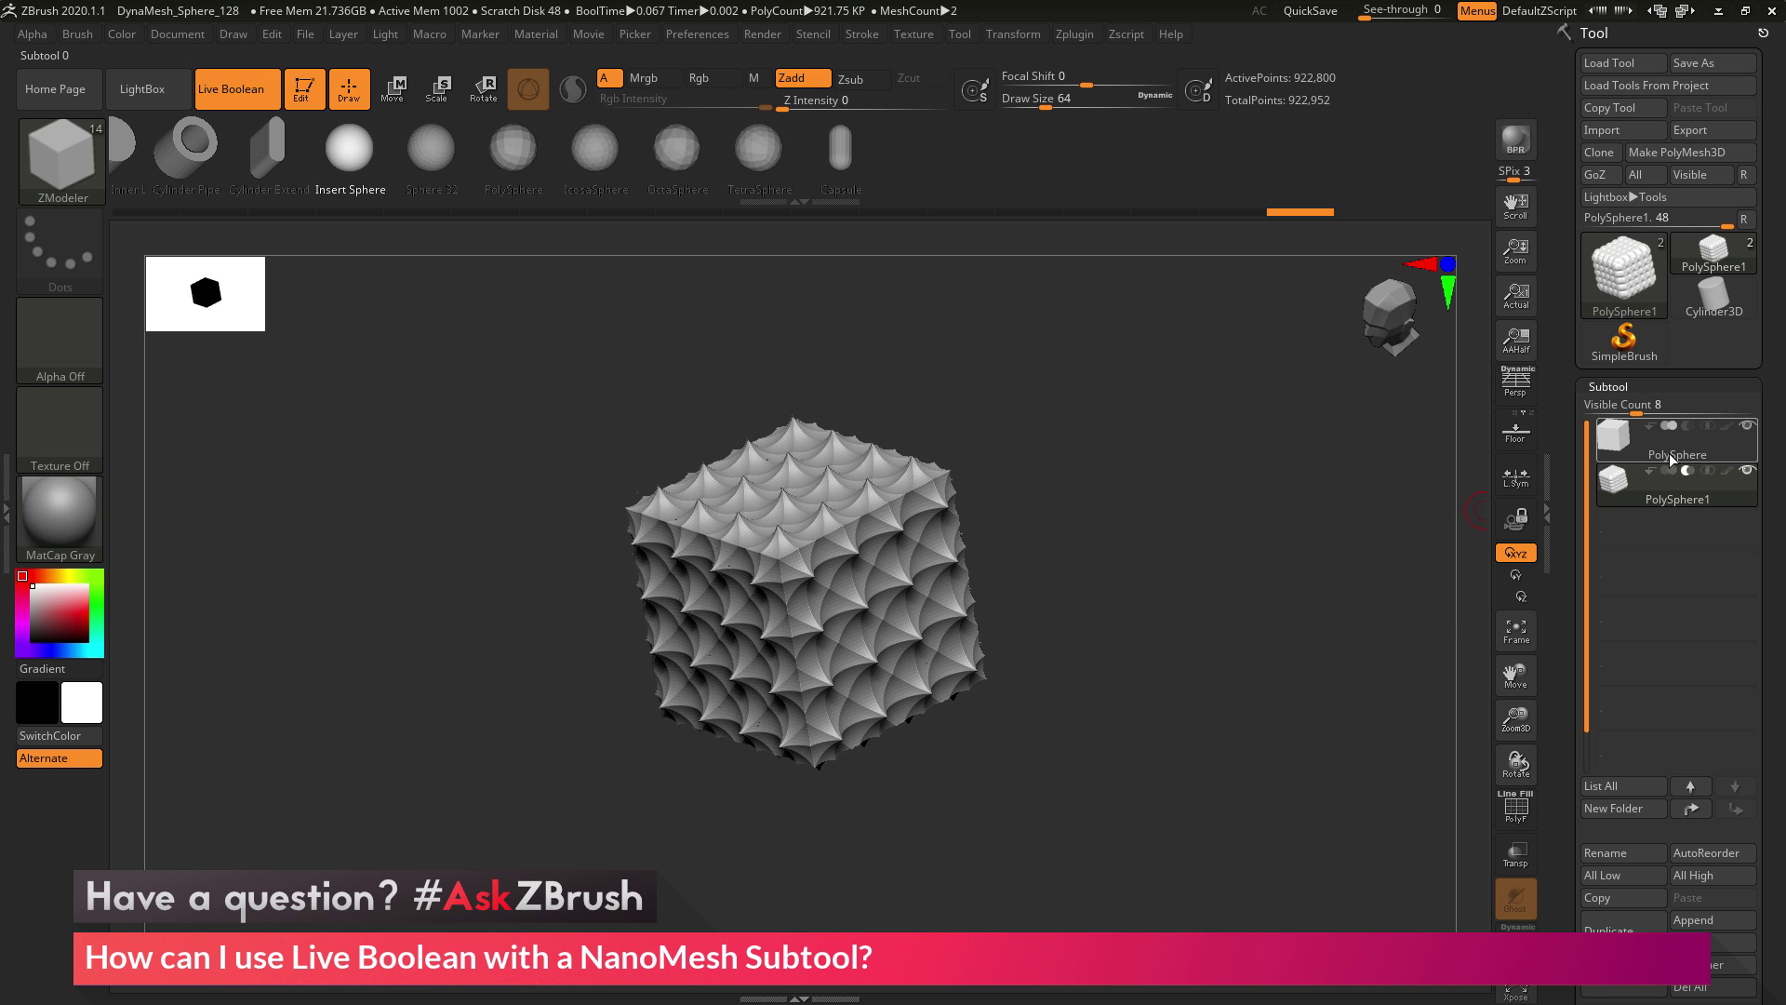
Step: Select the PolySphere cube subtool and generate the subtraction as real geometry with Make Boolean Mesh
click(1600, 786)
click(1540, 614)
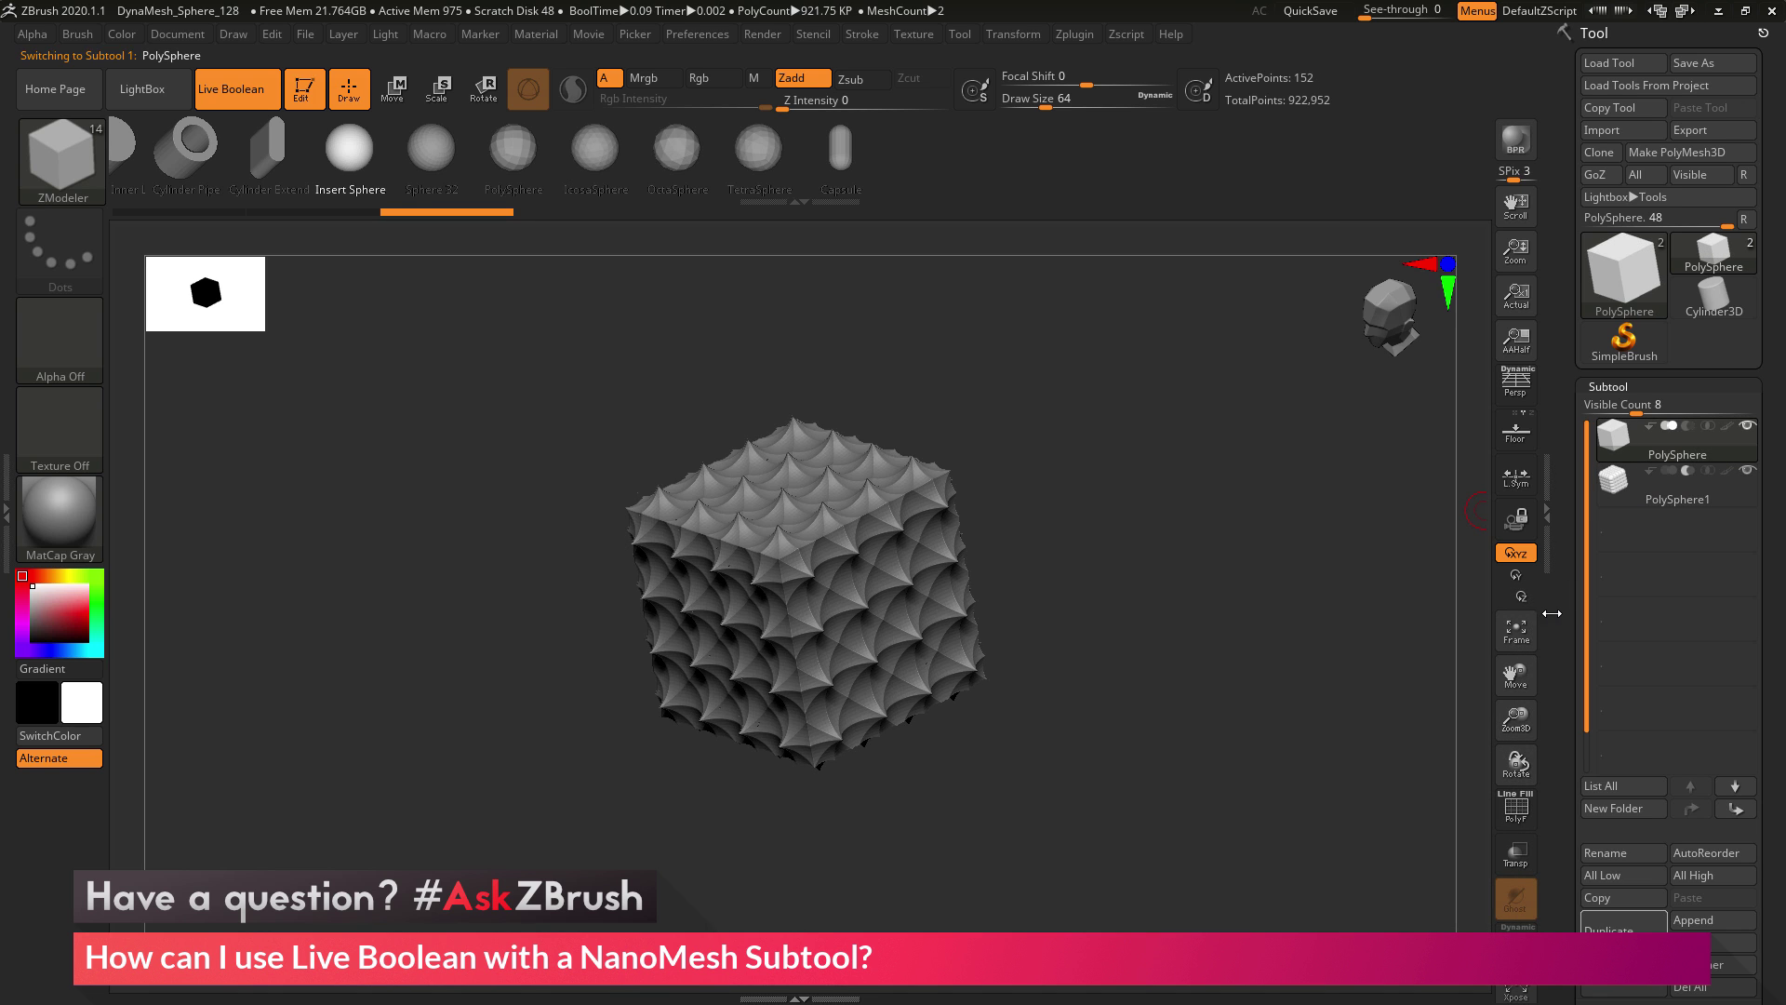
scroll(1641, 534, down, 5)
key(shift)
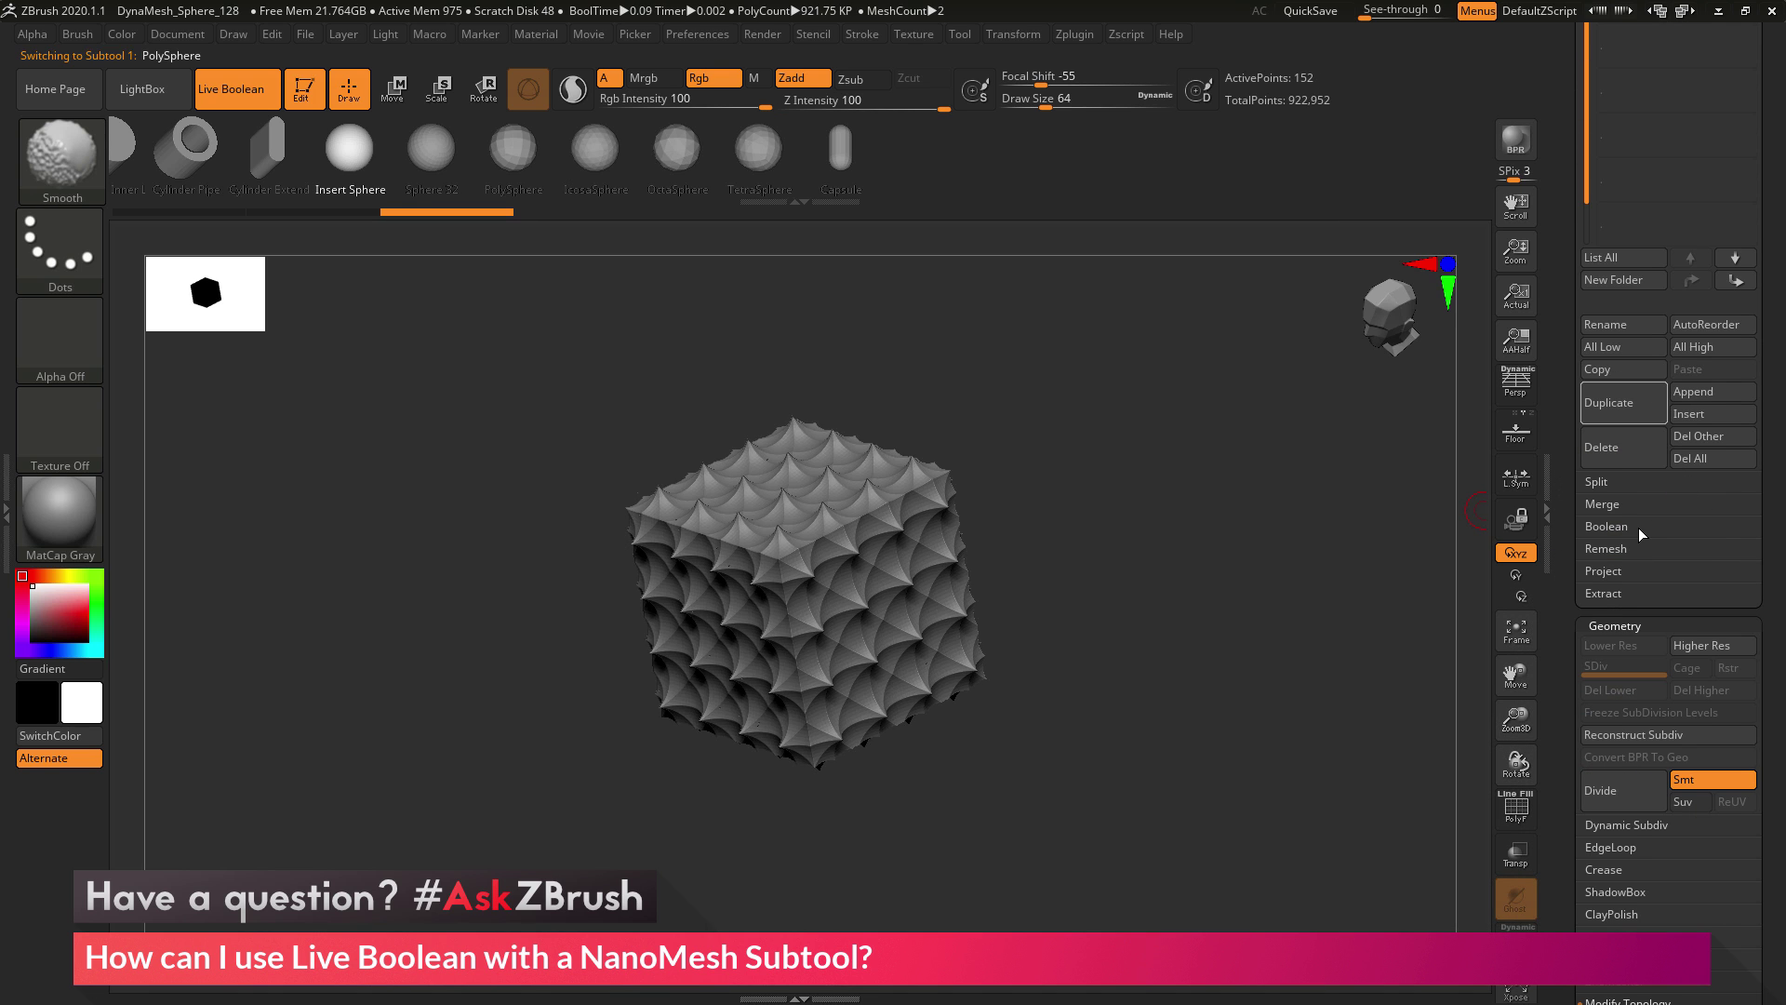
click(1640, 528)
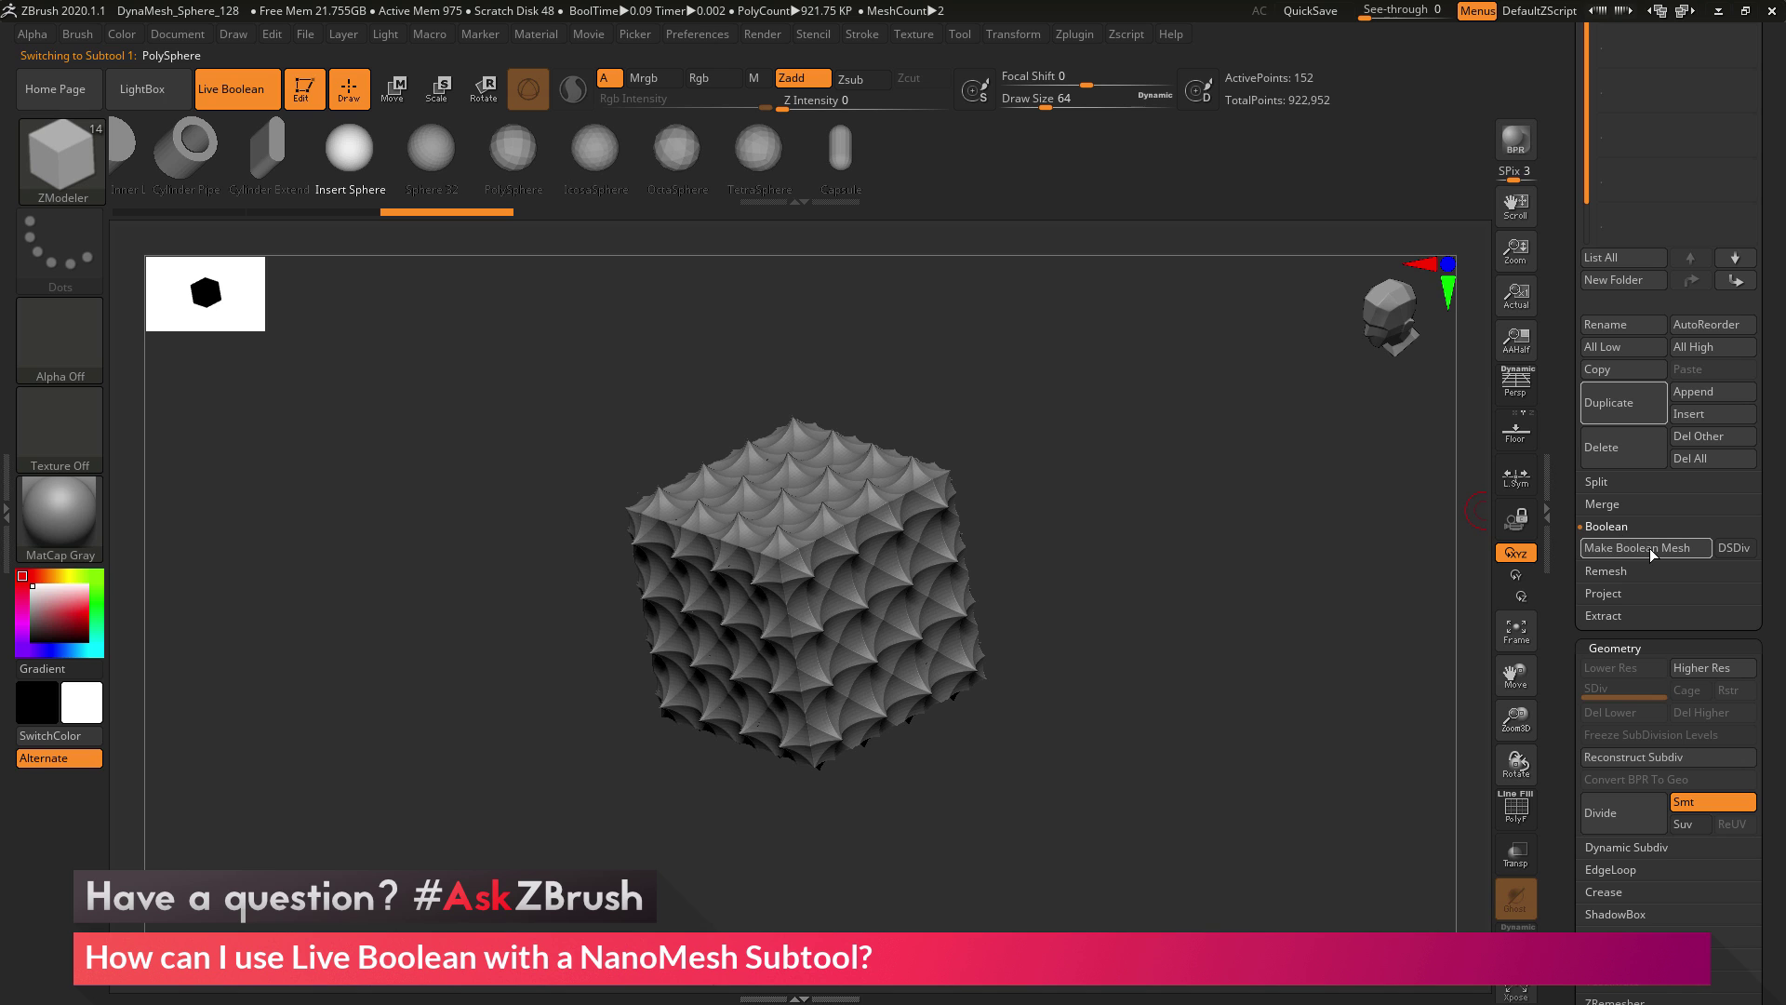
click(1650, 551)
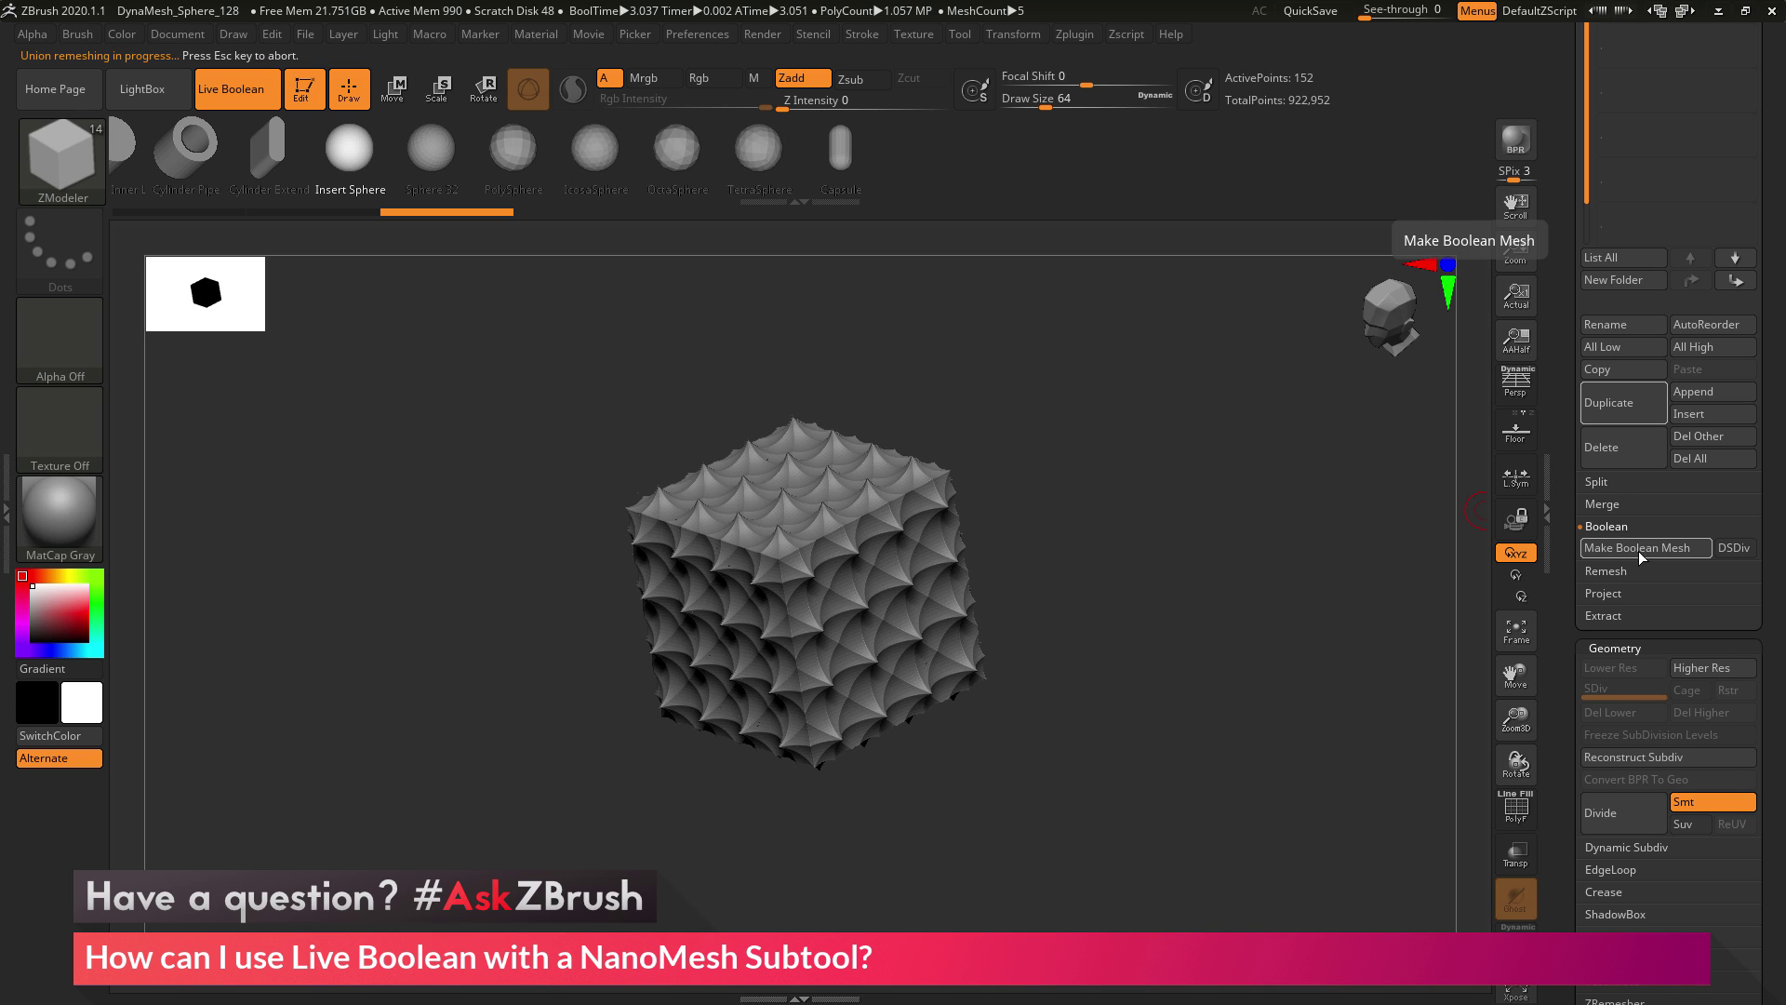
Step: Switch to the generated UMesh_PolySphere tool and view its carved faces
drag(1560, 318, 1570, 511)
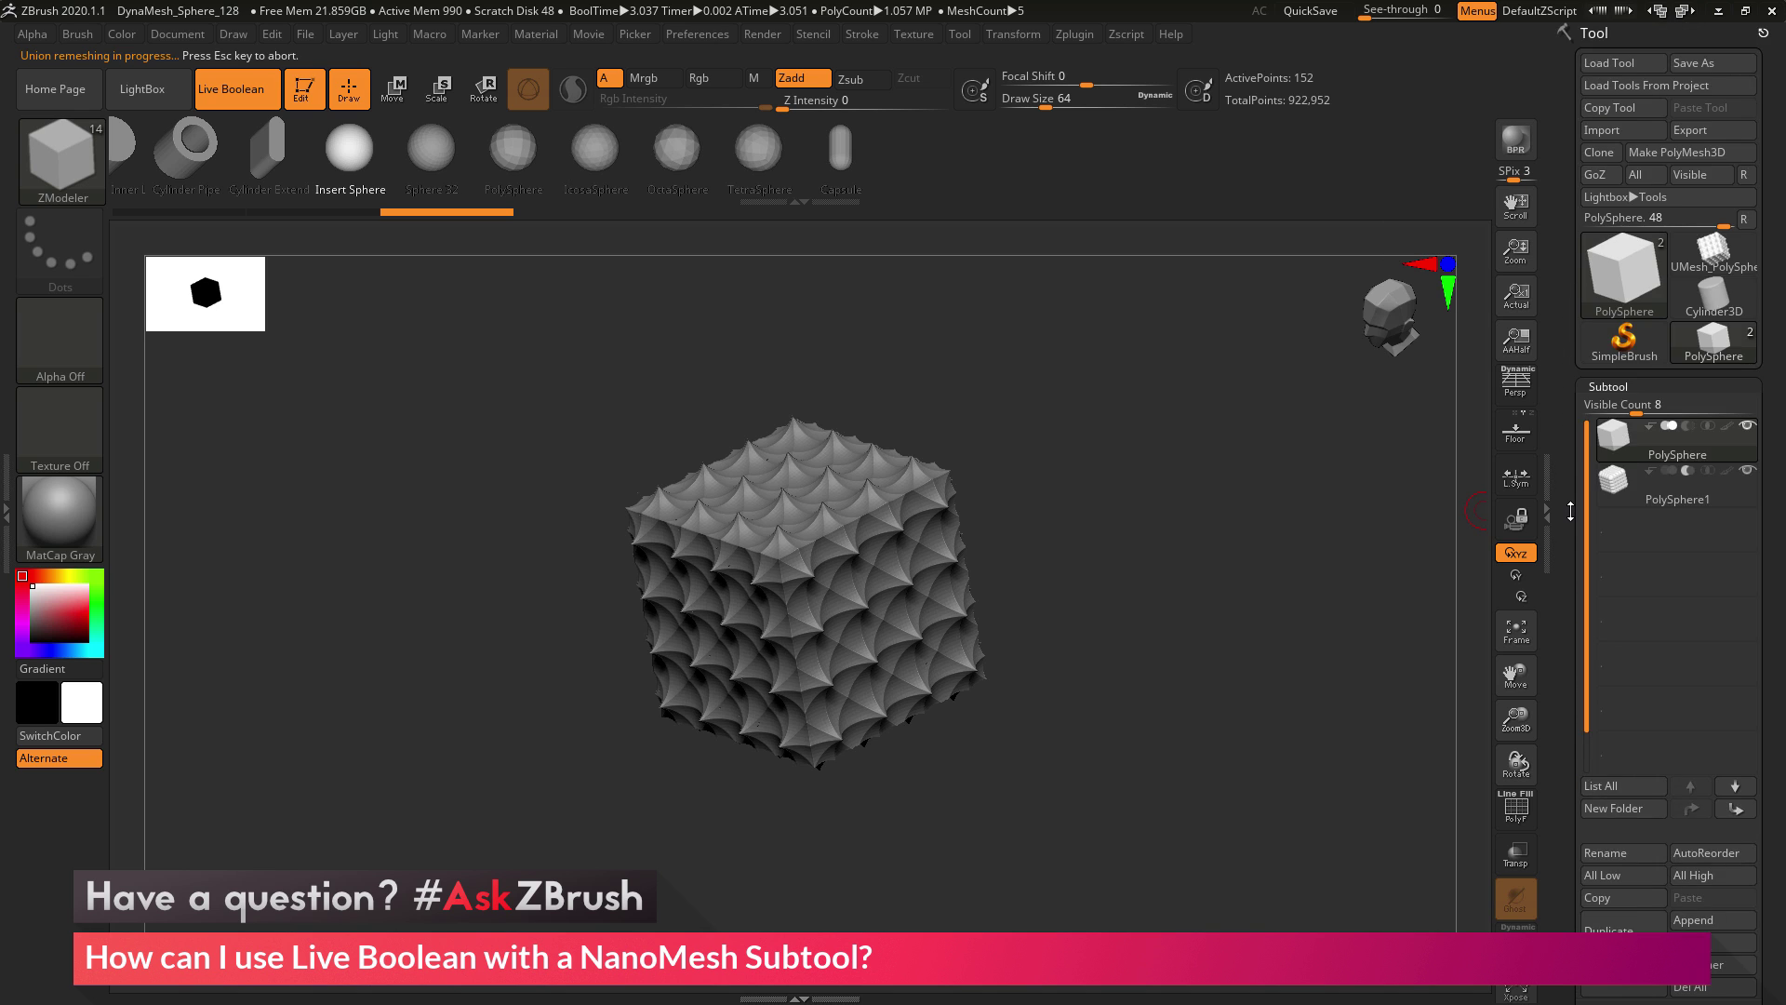
click(1714, 258)
drag(1140, 744, 1359, 765)
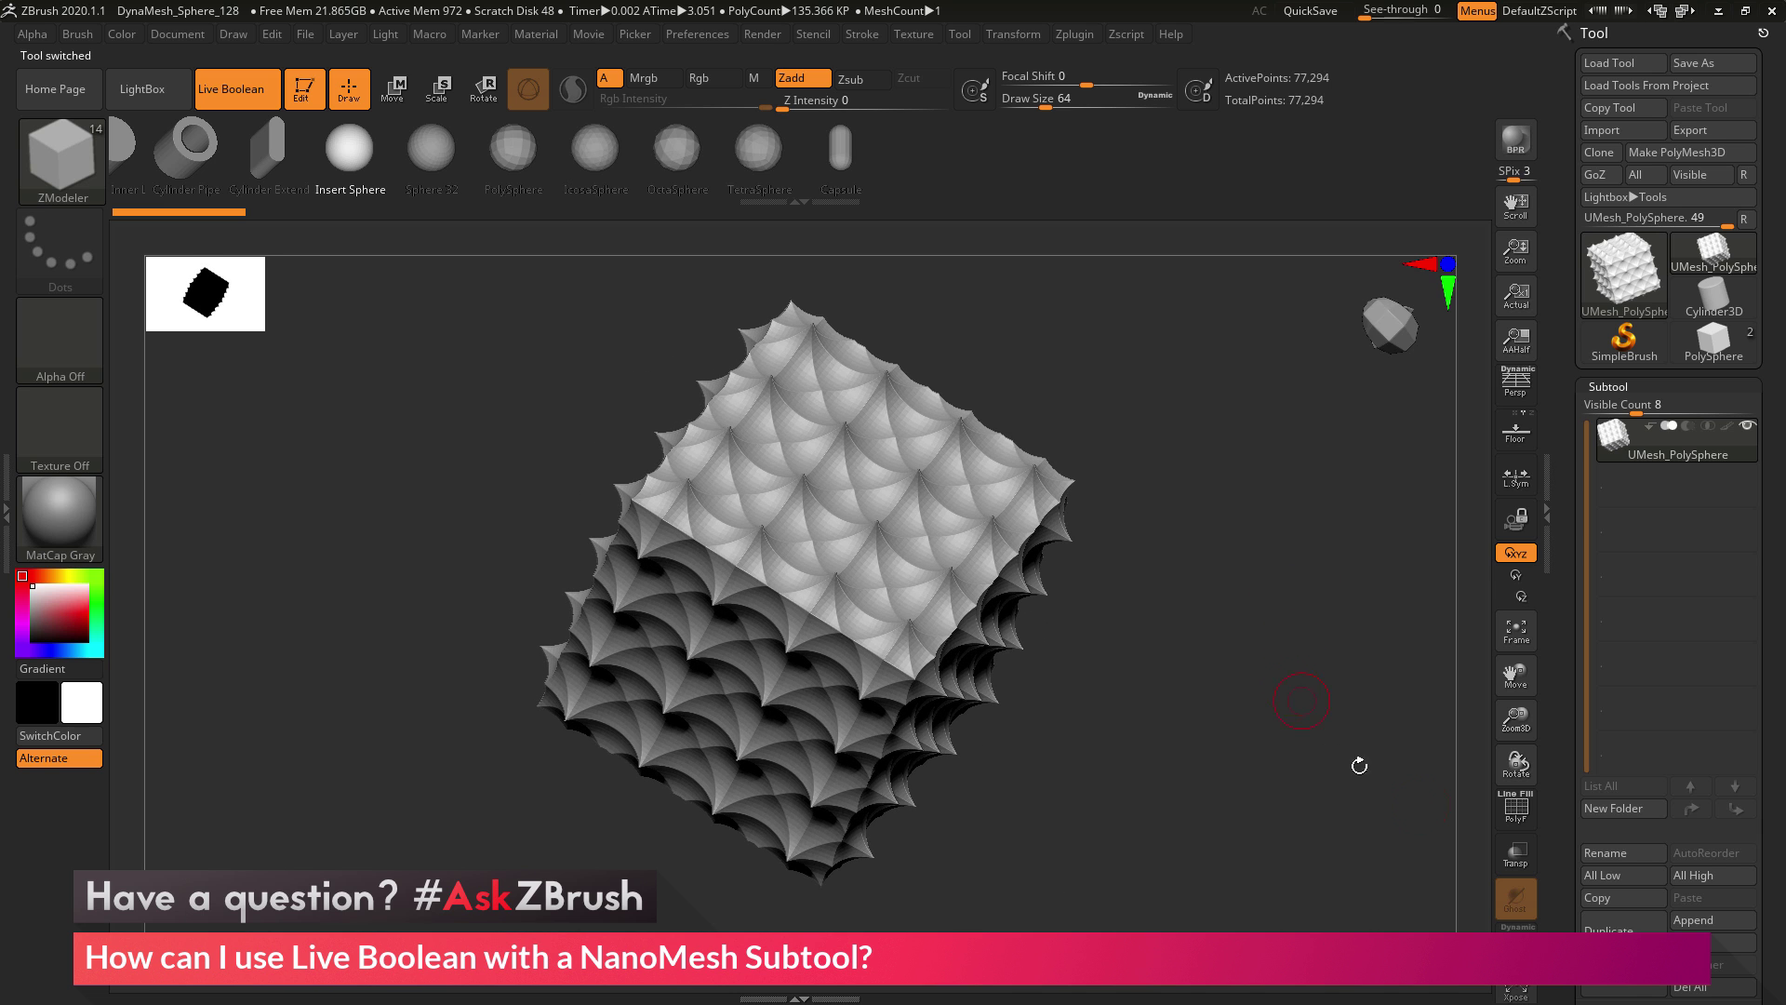
Step: Display the polyframe without the polygroup fill to examine the Boolean mesh's topology up close, and turn the polyframe off again
click(1516, 808)
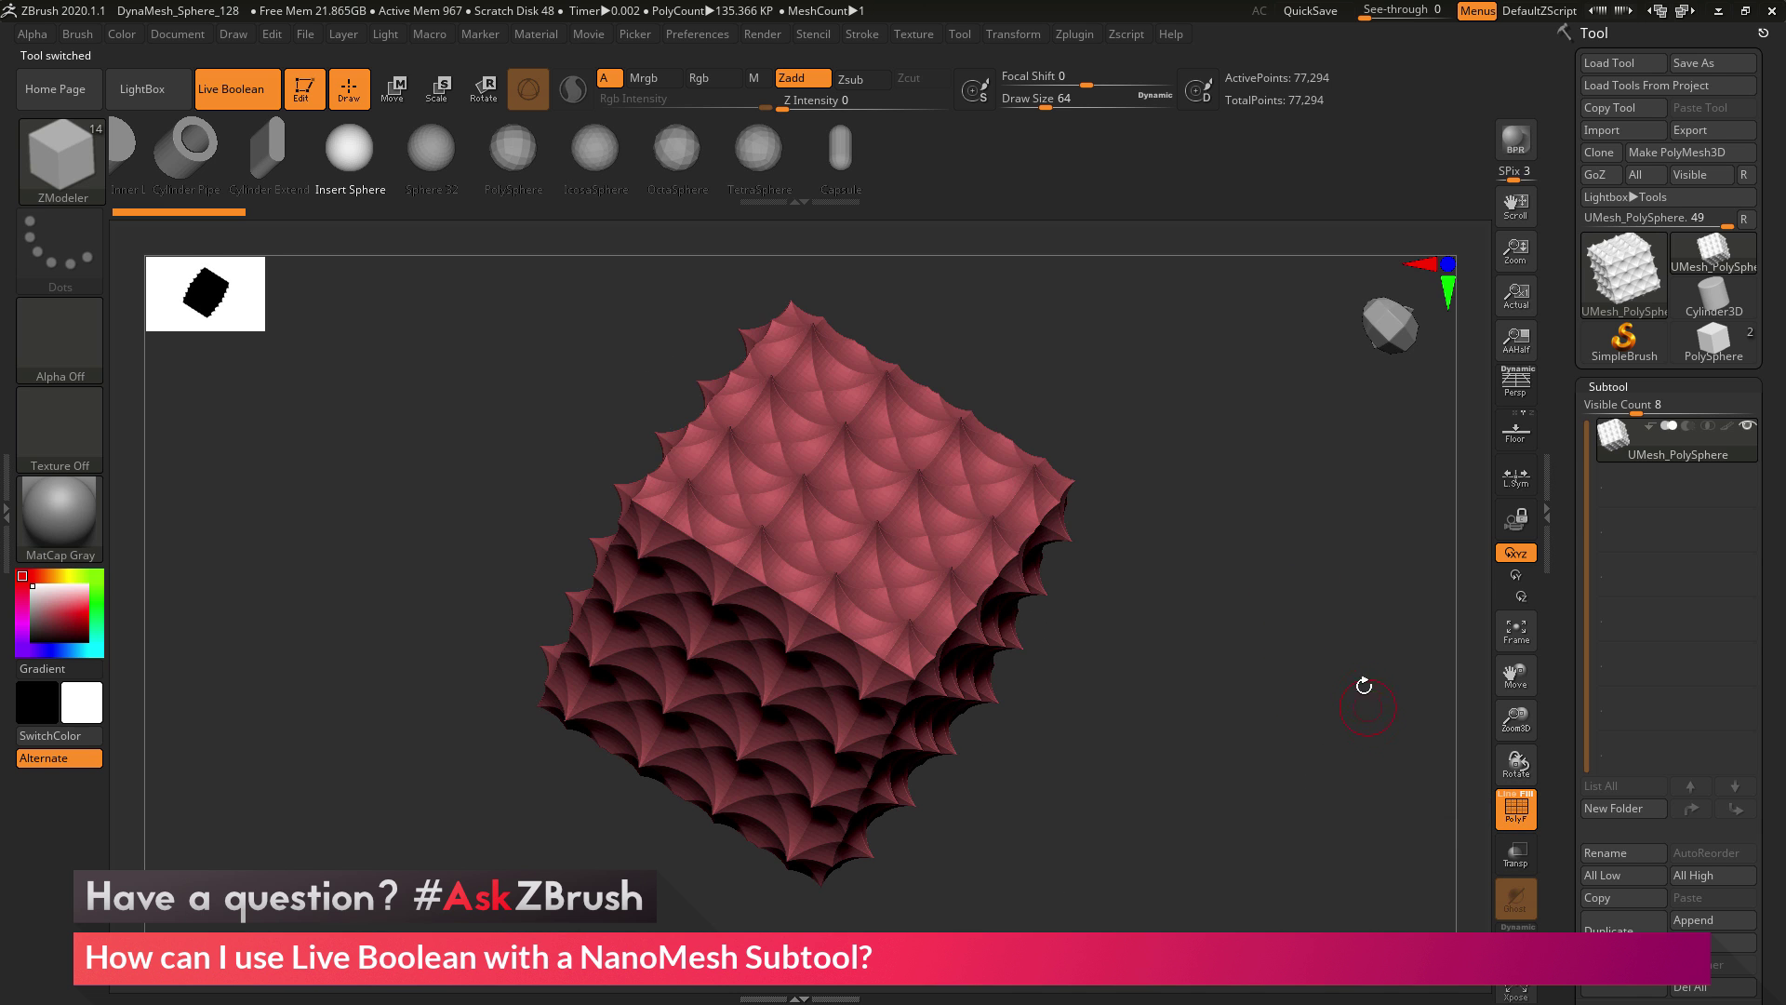
drag(1474, 678, 1506, 800)
click(1507, 798)
drag(1374, 720, 1348, 811)
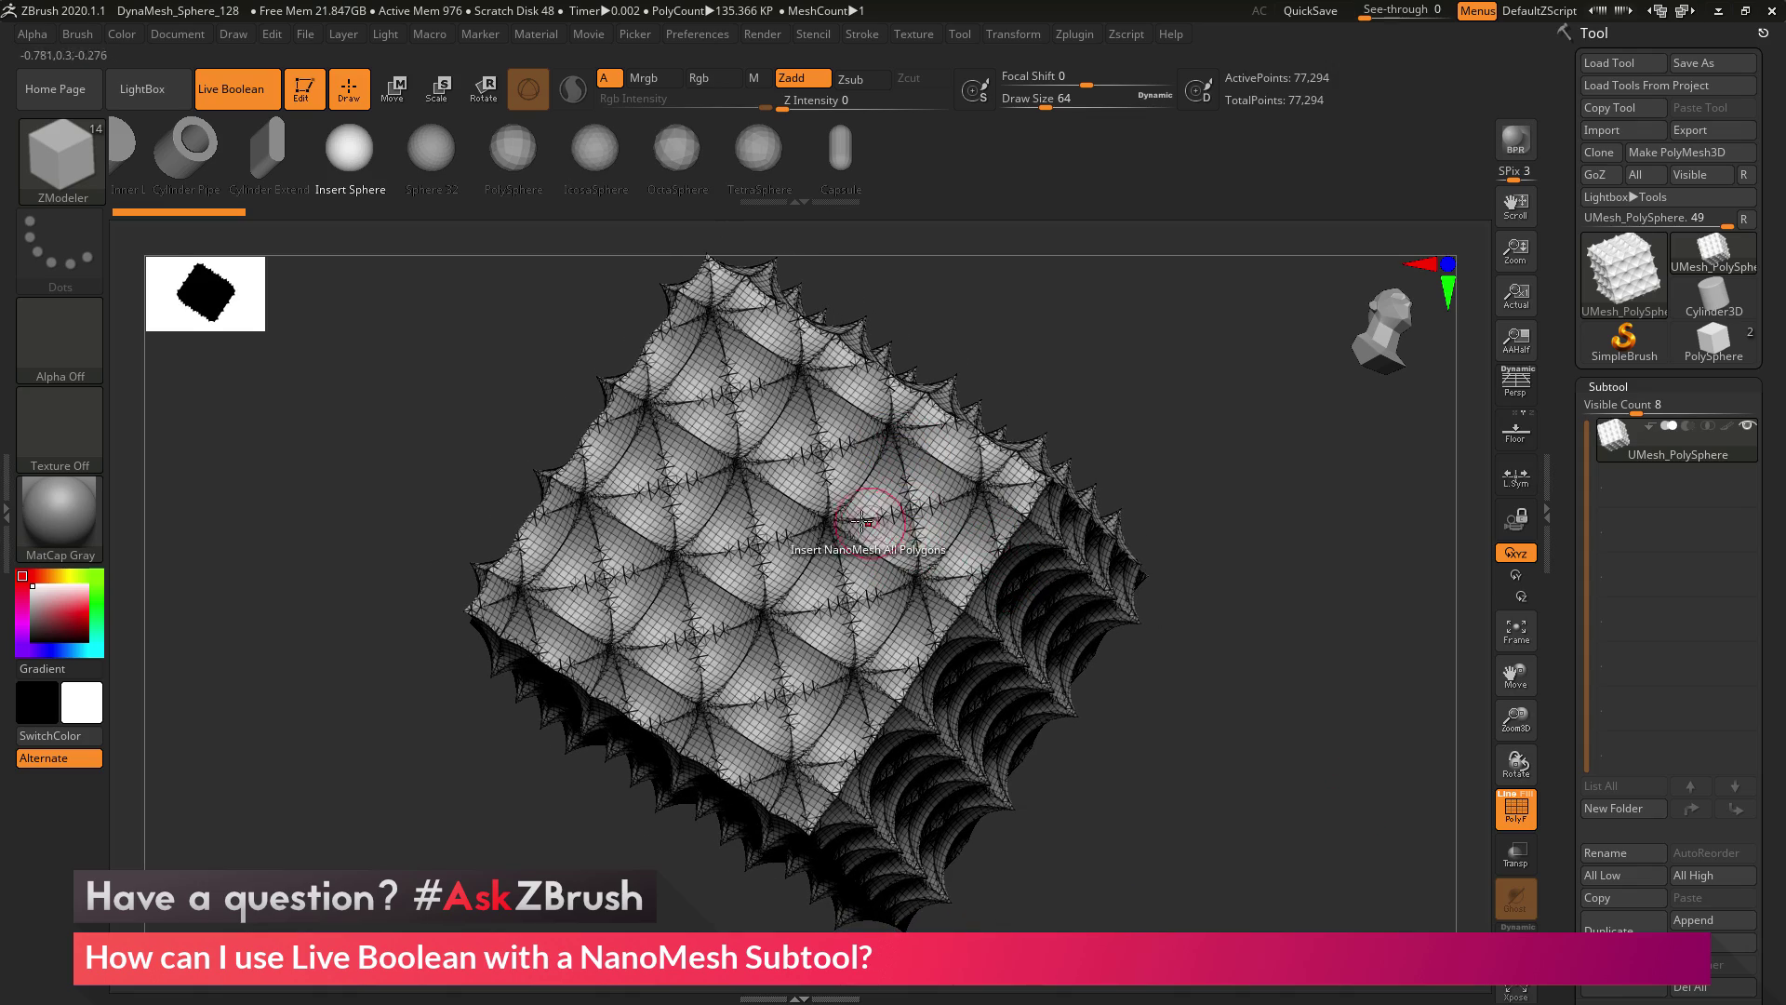
drag(1147, 447, 1181, 470)
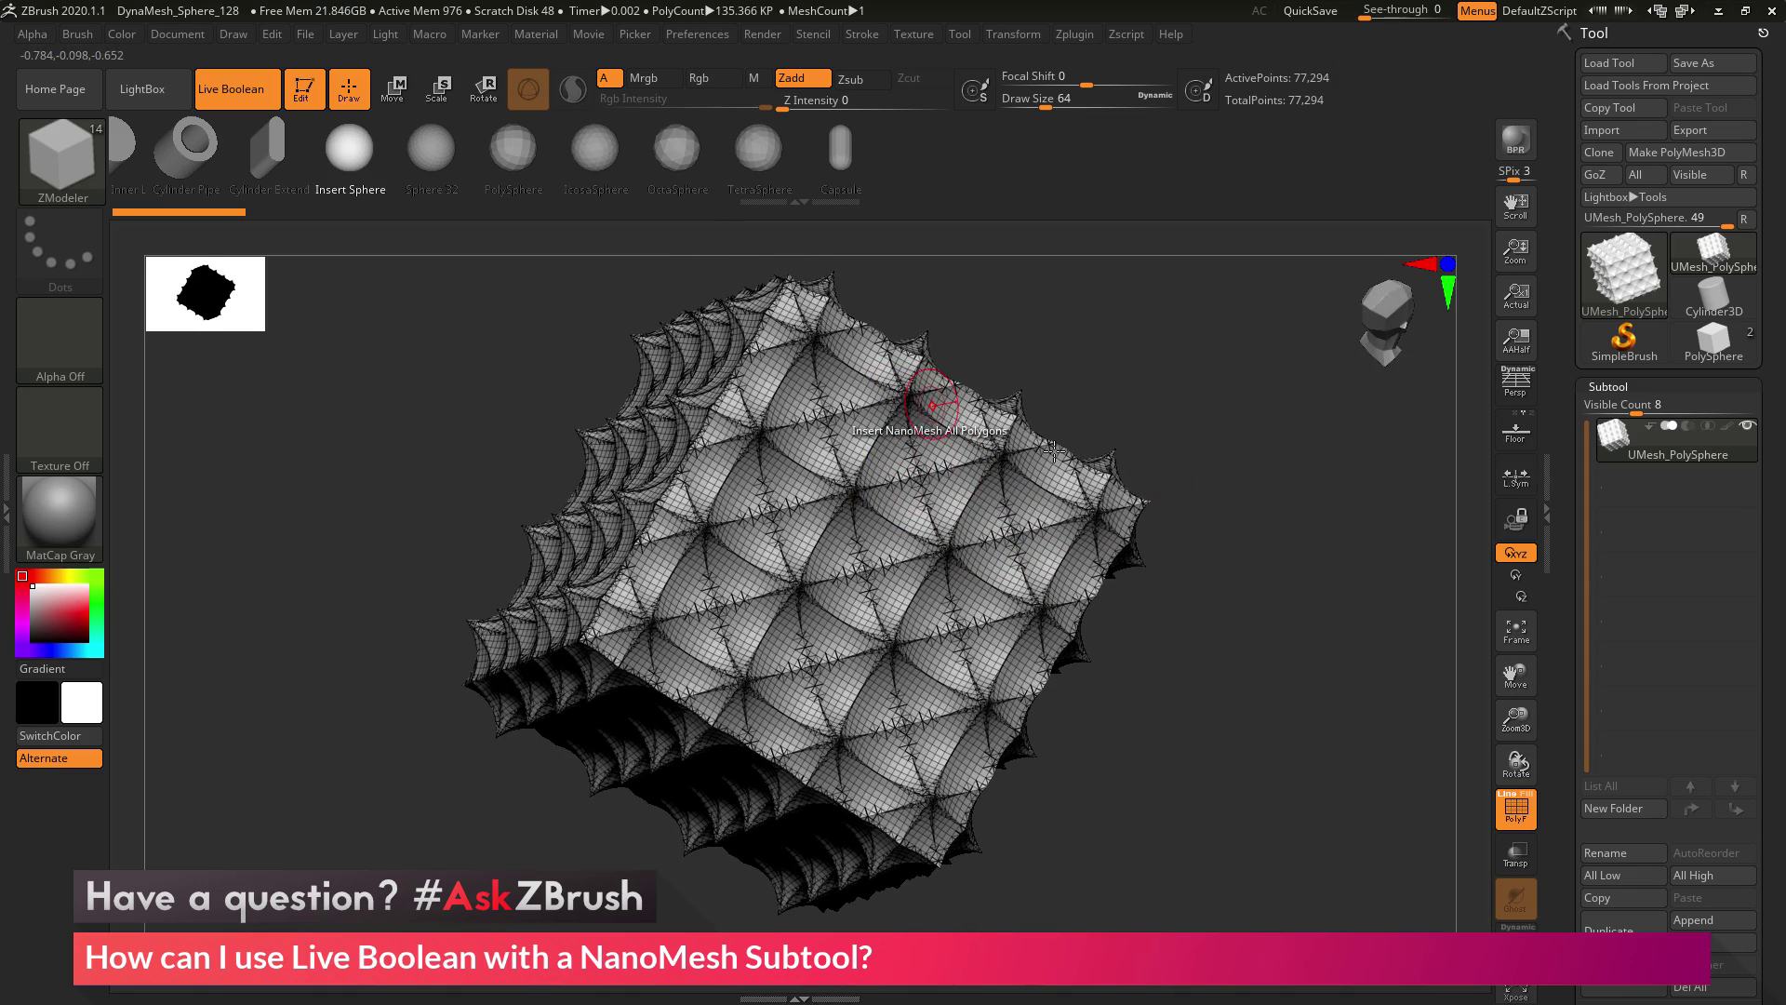
alt+drag(1054, 450, 1257, 669)
key(shift+f)
drag(1297, 760, 1257, 520)
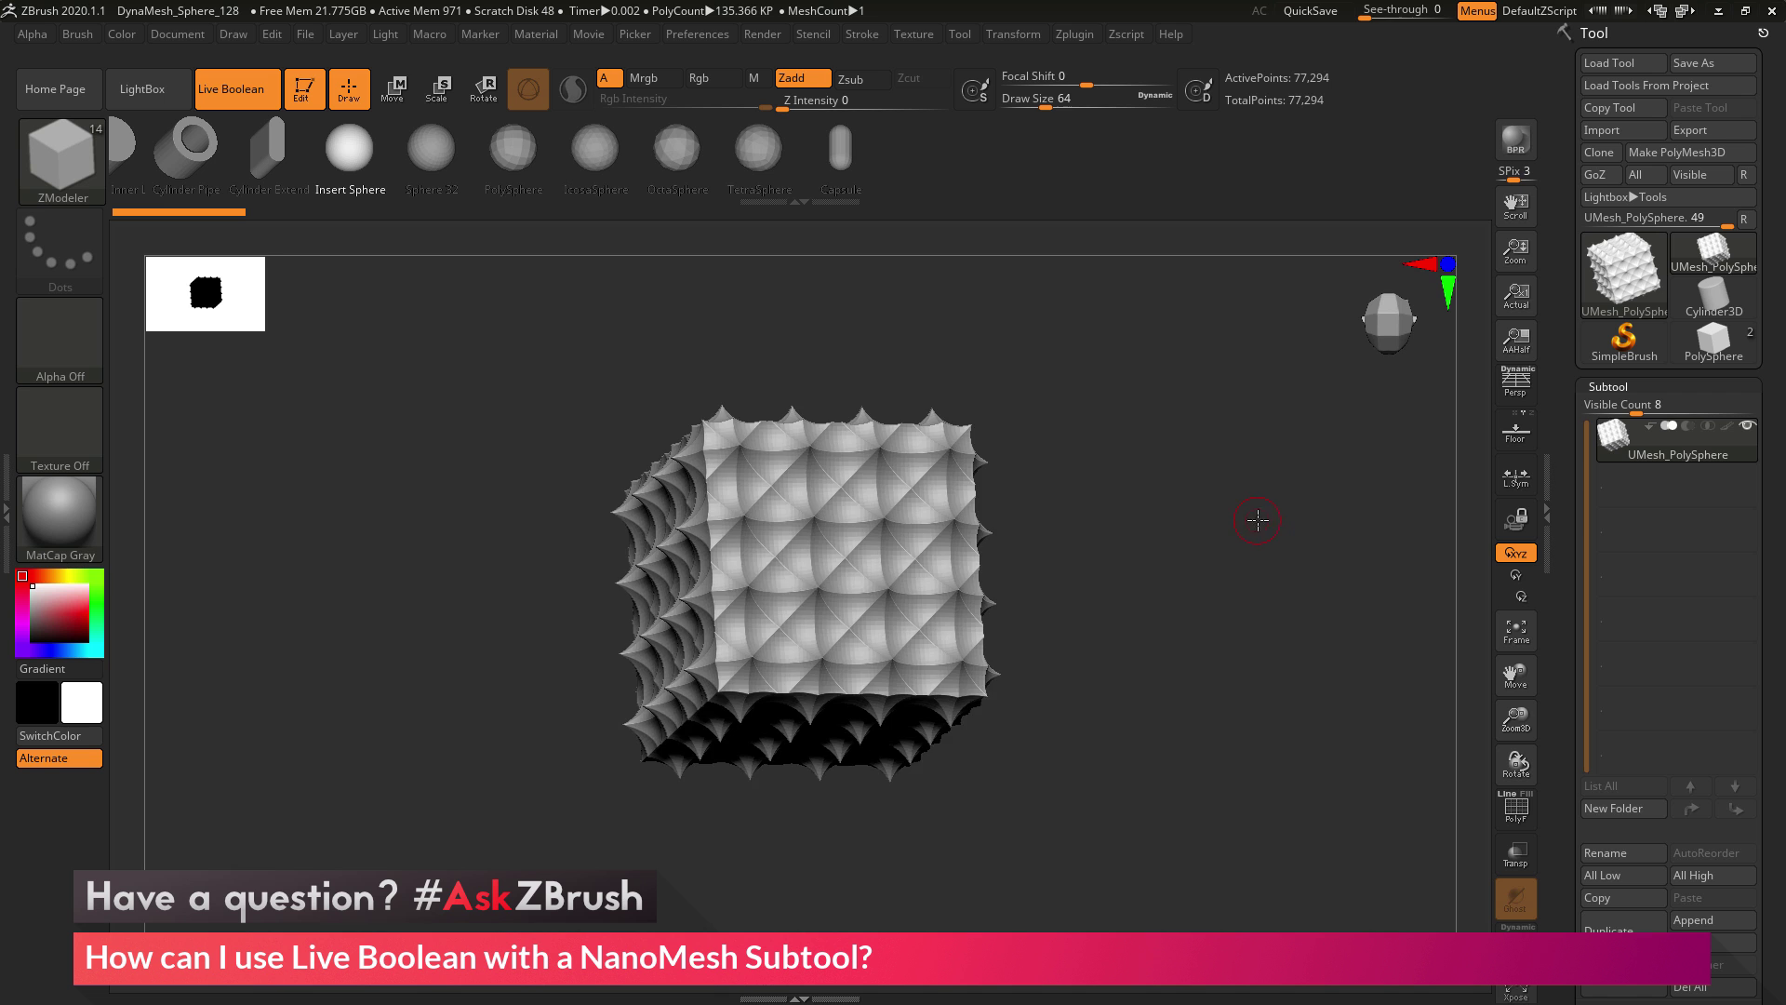
Step: Examine the scalloped faces and pointed edges of the finished Boolean mesh from several angles
mouse_move(1270, 589)
mouse_down()
mouse_move(1272, 464)
mouse_move(1209, 485)
mouse_move(1237, 510)
mouse_move(1240, 454)
mouse_move(1244, 625)
mouse_move(1246, 513)
mouse_move(1268, 638)
mouse_move(1287, 602)
mouse_up()
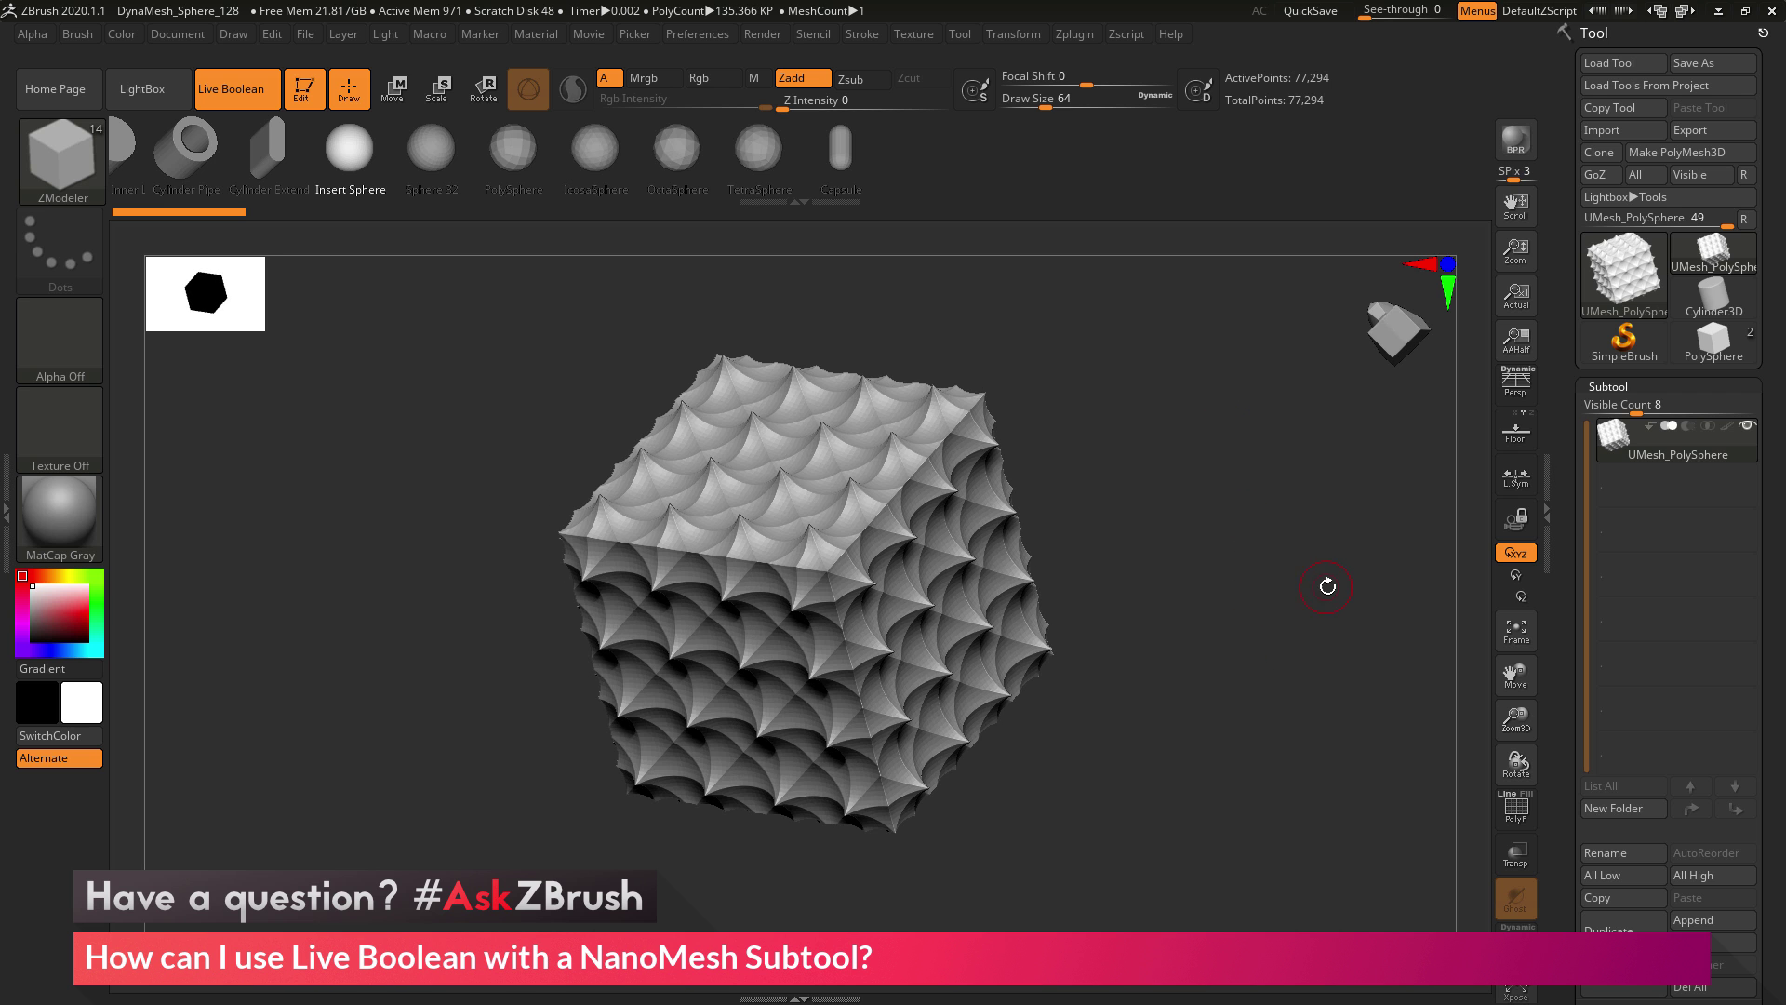
mouse_move(1268, 510)
mouse_down()
mouse_move(1236, 493)
mouse_move(1247, 530)
mouse_move(1273, 487)
mouse_move(1267, 513)
mouse_up()
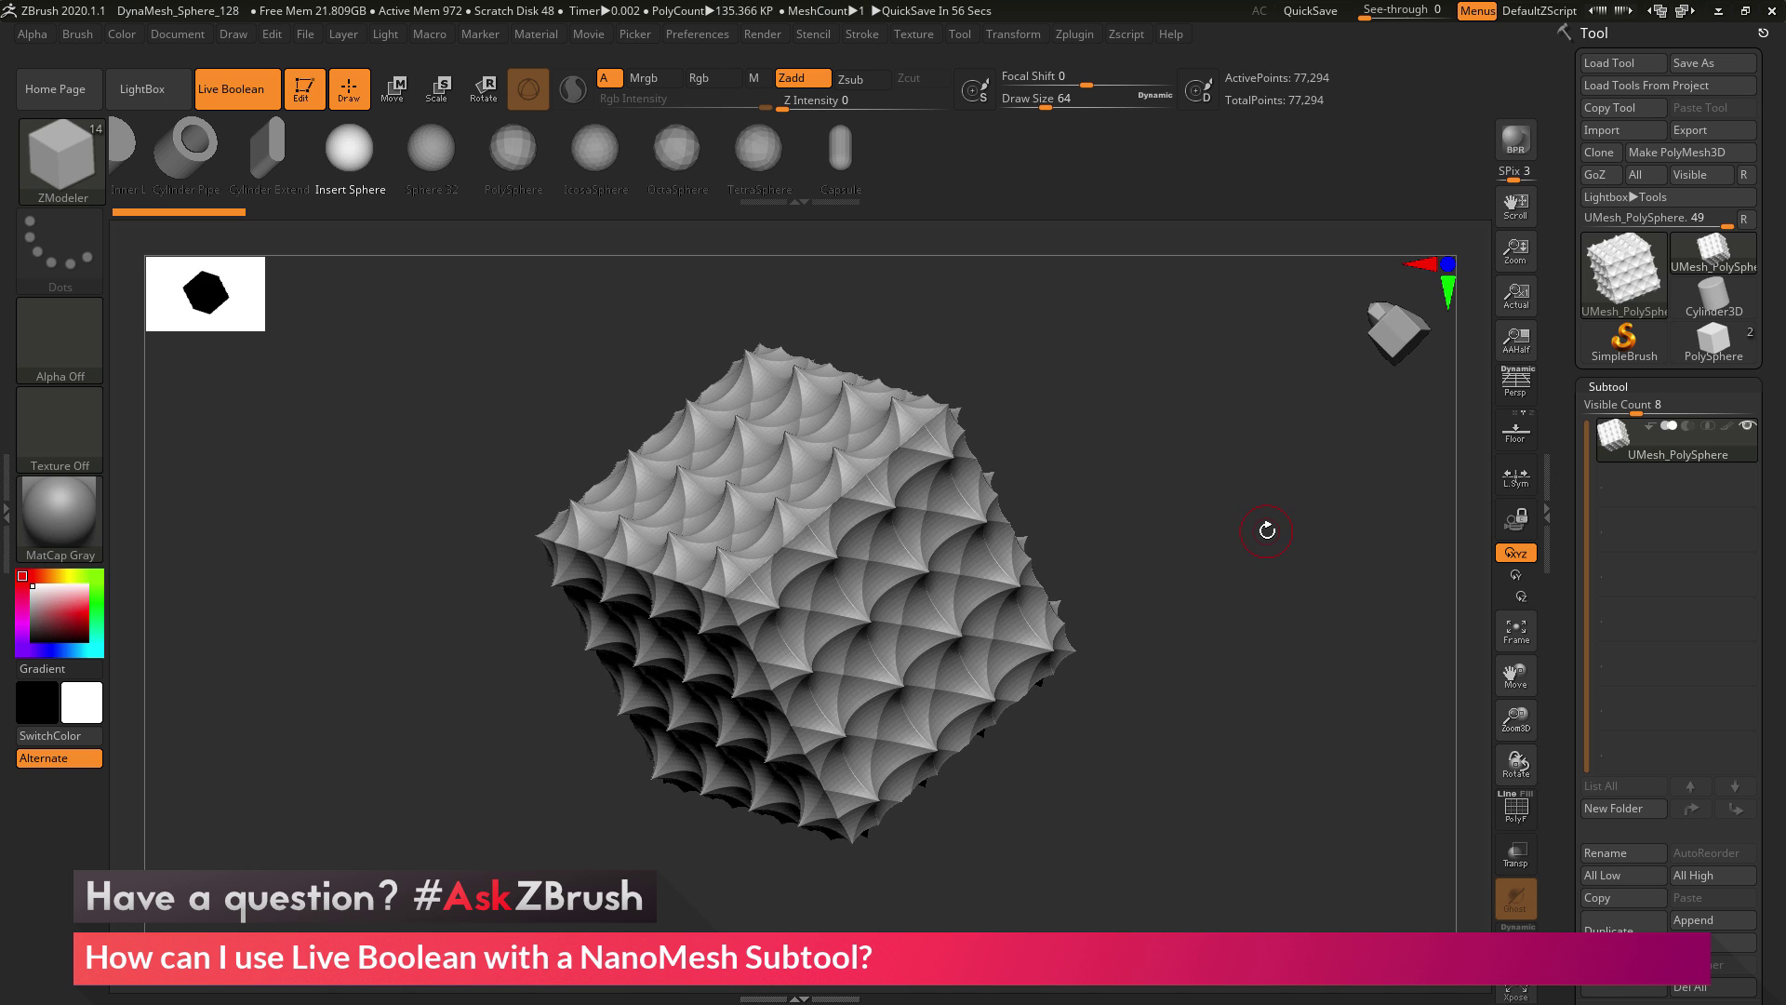
drag(1280, 608, 1292, 631)
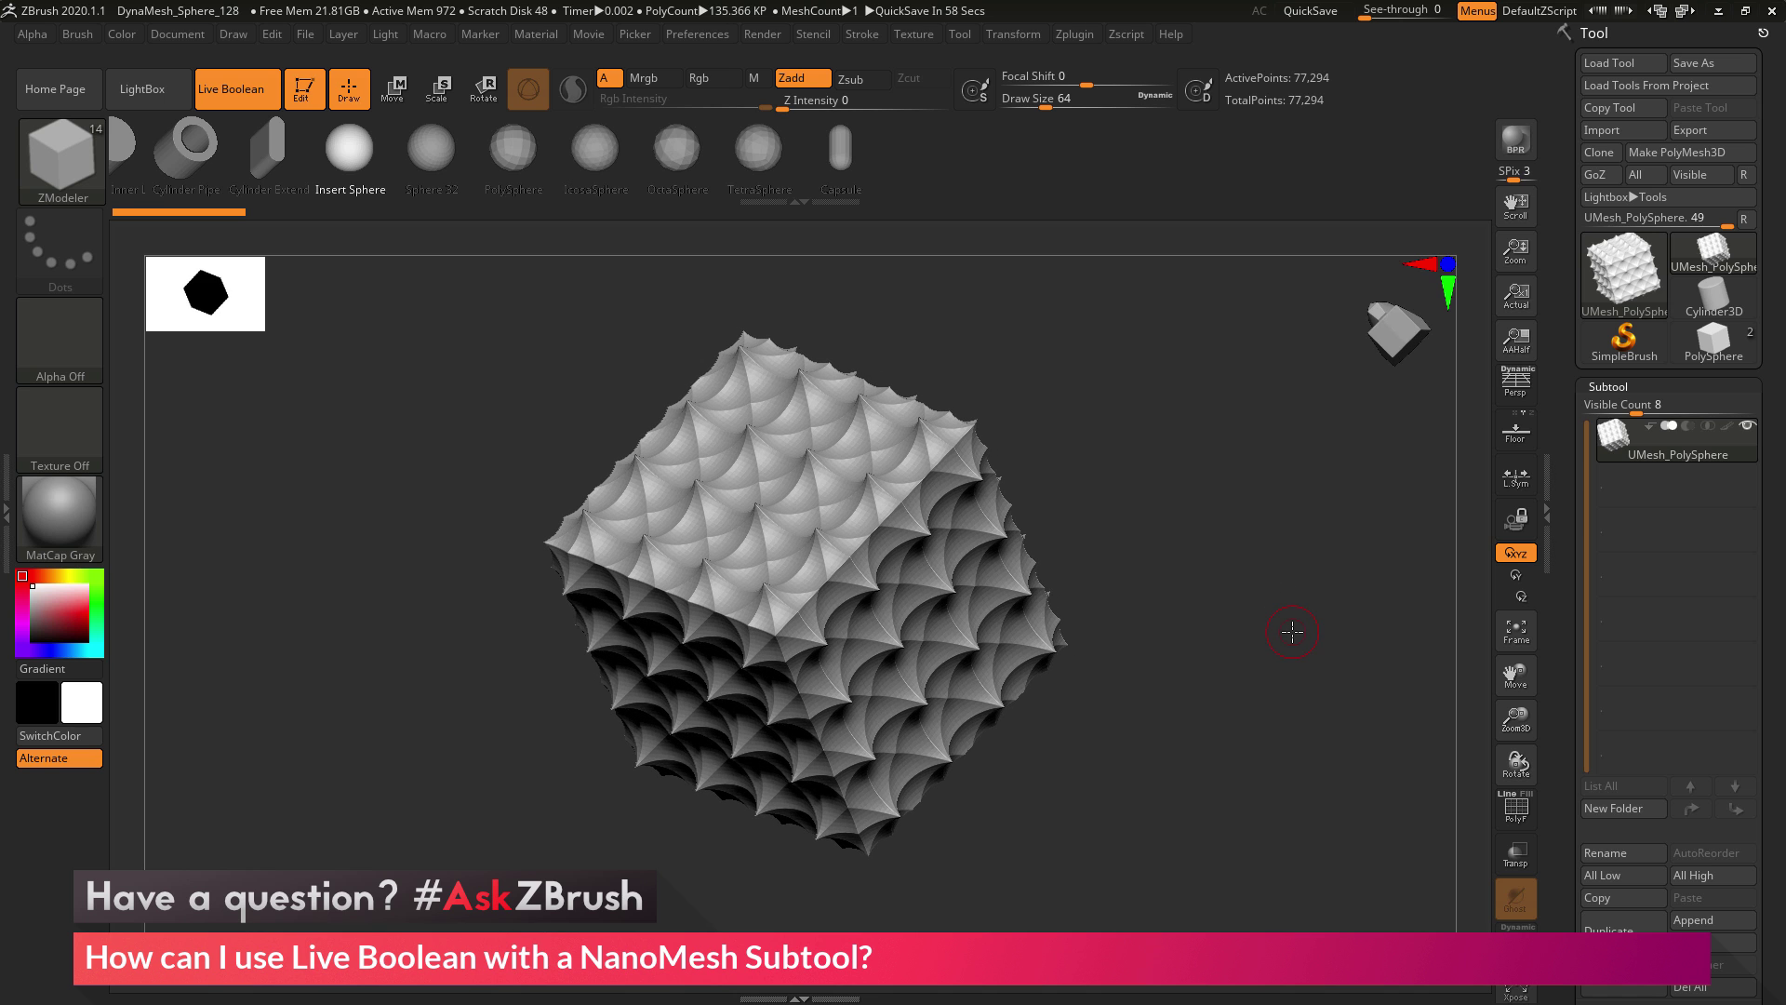
mouse_move(1288, 630)
mouse_down()
mouse_move(1258, 549)
mouse_move(1285, 597)
mouse_up()
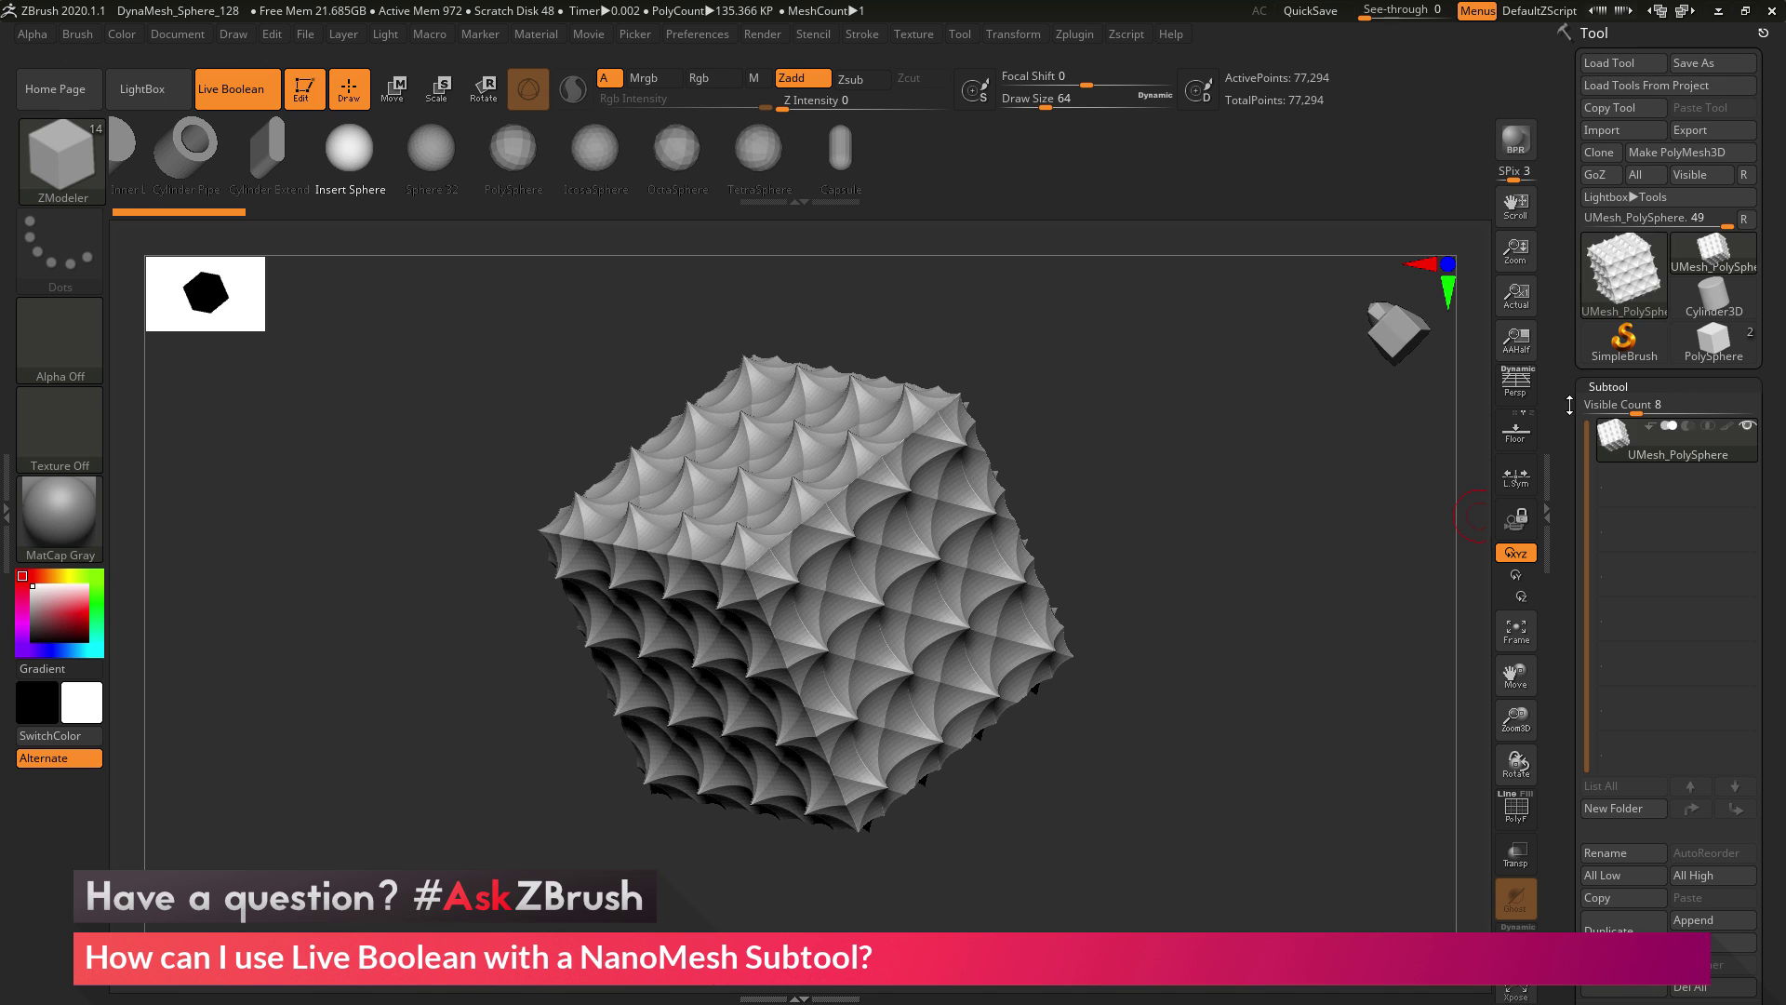
drag(1584, 871, 1585, 216)
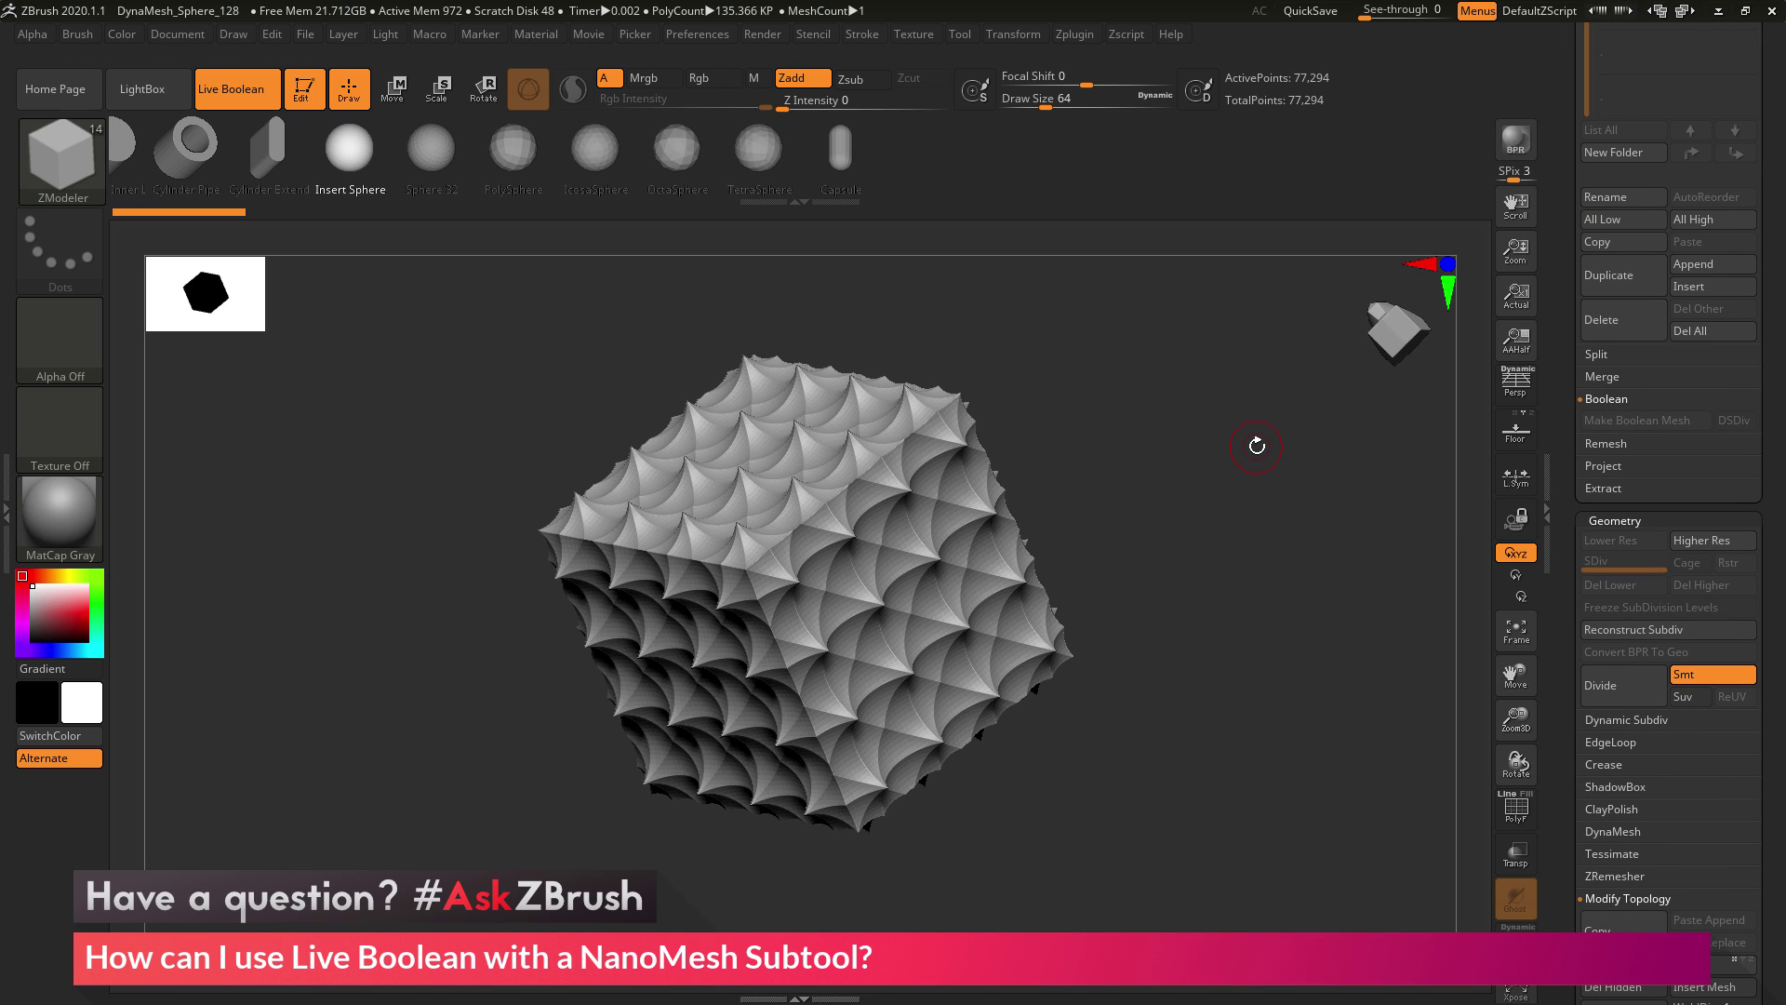
mouse_move(1256, 446)
mouse_down()
mouse_move(1257, 469)
mouse_move(1282, 445)
mouse_up()
drag(1557, 240, 1557, 669)
mouse_move(1264, 540)
mouse_down()
mouse_move(1298, 511)
mouse_move(1267, 520)
mouse_move(1272, 543)
mouse_up()
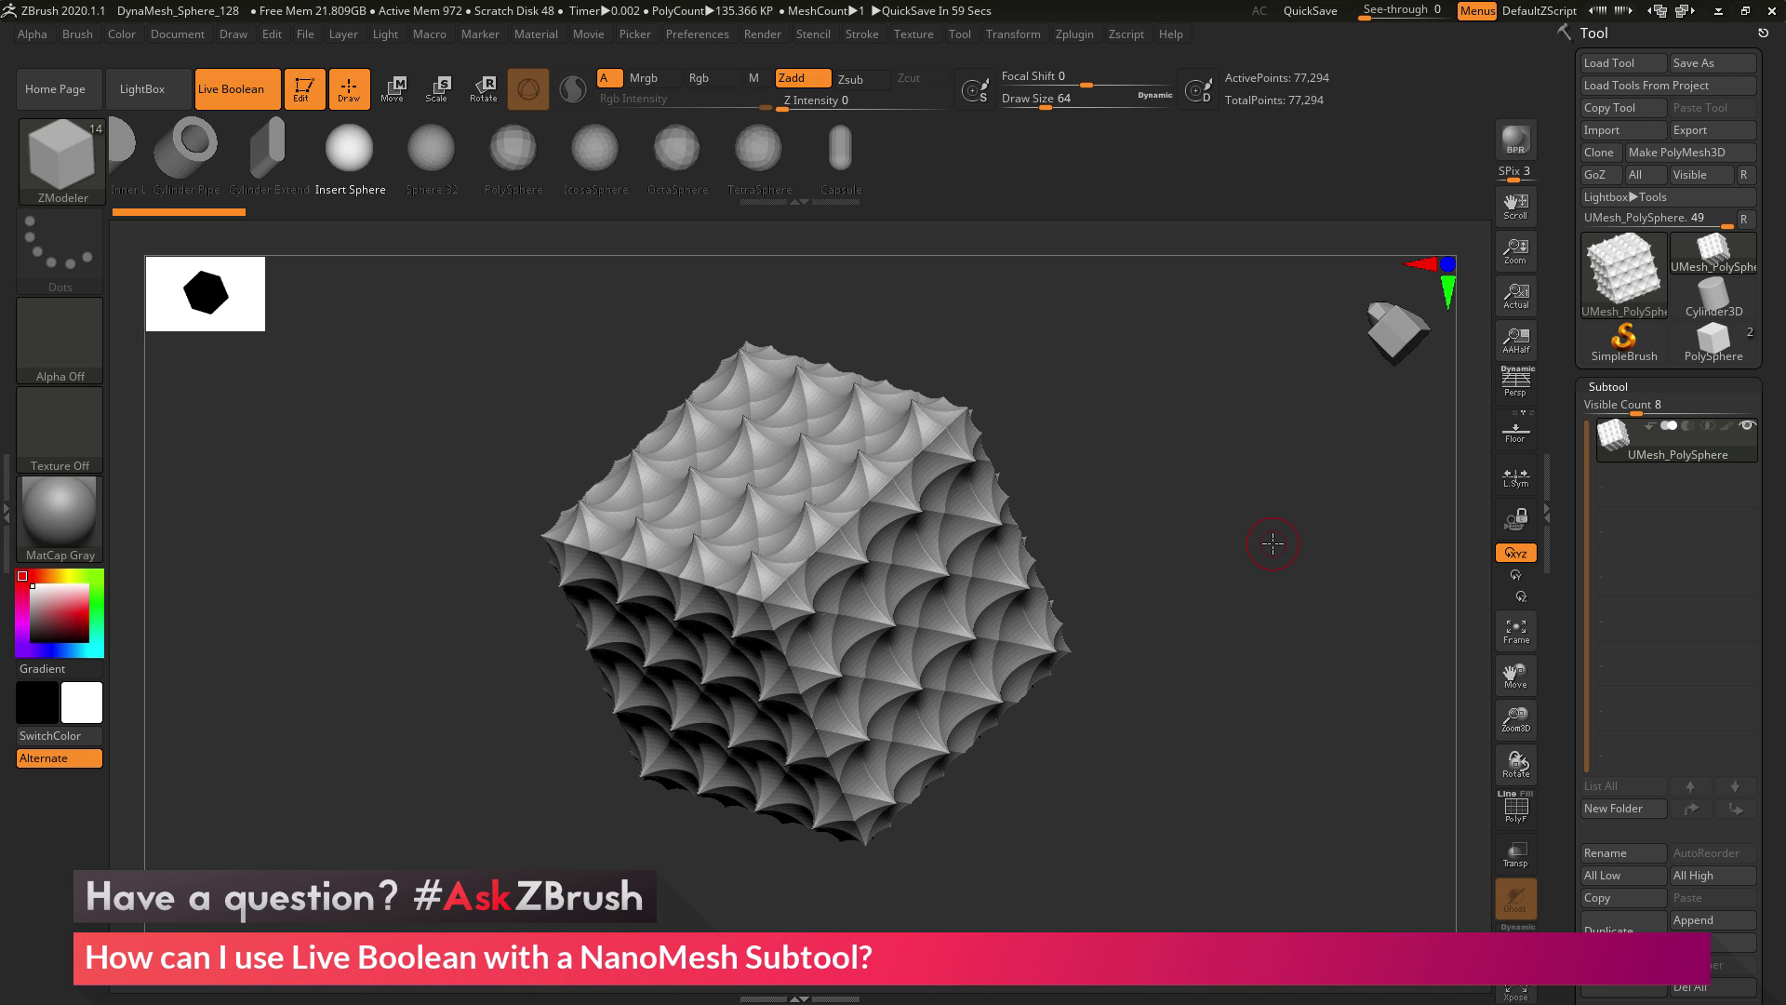
mouse_move(1272, 543)
mouse_down()
mouse_move(1247, 470)
mouse_move(1279, 518)
mouse_up()
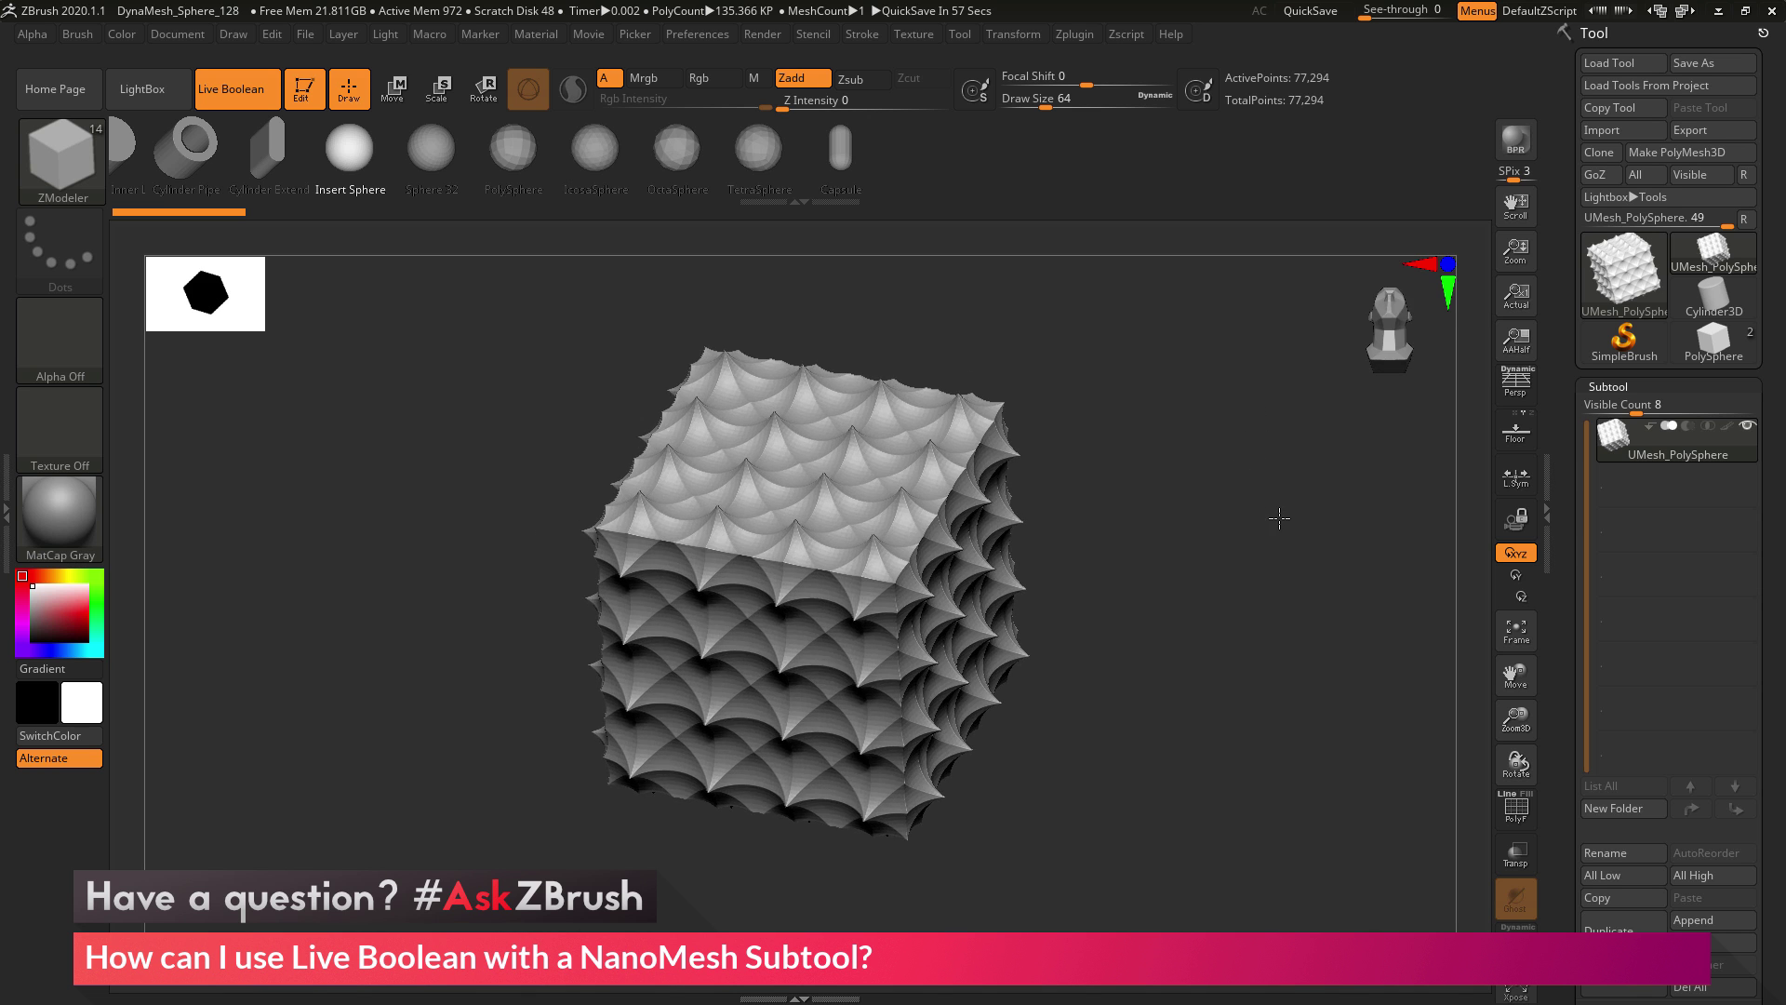